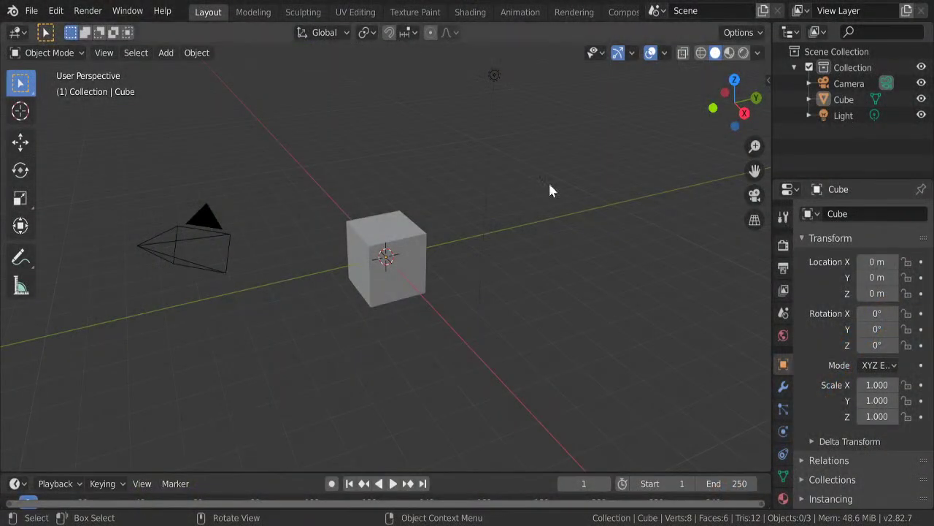
- In Edit Mode, add a centred loop cut around the cube and bevel it into a strip
mouse_move(548, 181)
middle_down()
mouse_move(445, 245)
mouse_move(399, 228)
mouse_move(431, 240)
mouse_move(382, 256)
mouse_move(402, 148)
mouse_move(384, 241)
middle_up()
click(395, 226)
key(Tab)
scroll(384, 249, up, 2)
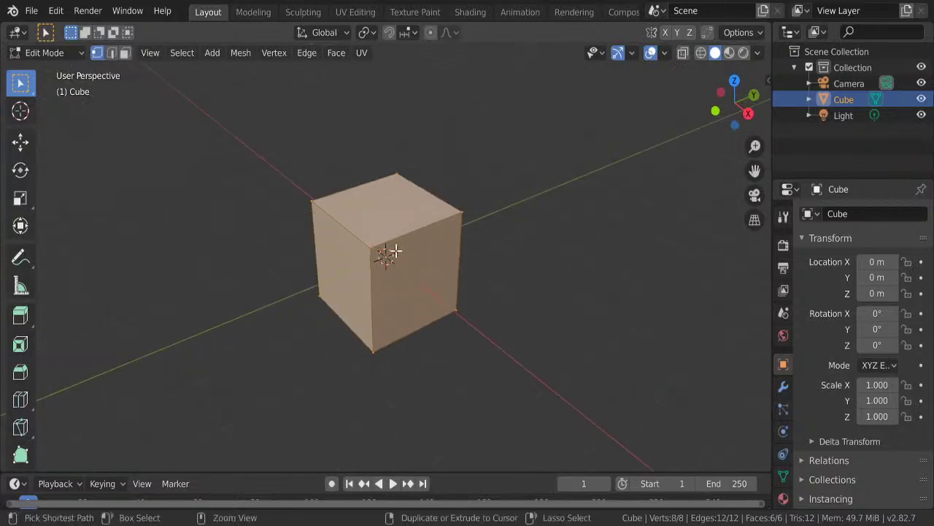
key(ctrl+r)
click(409, 237)
click(411, 236)
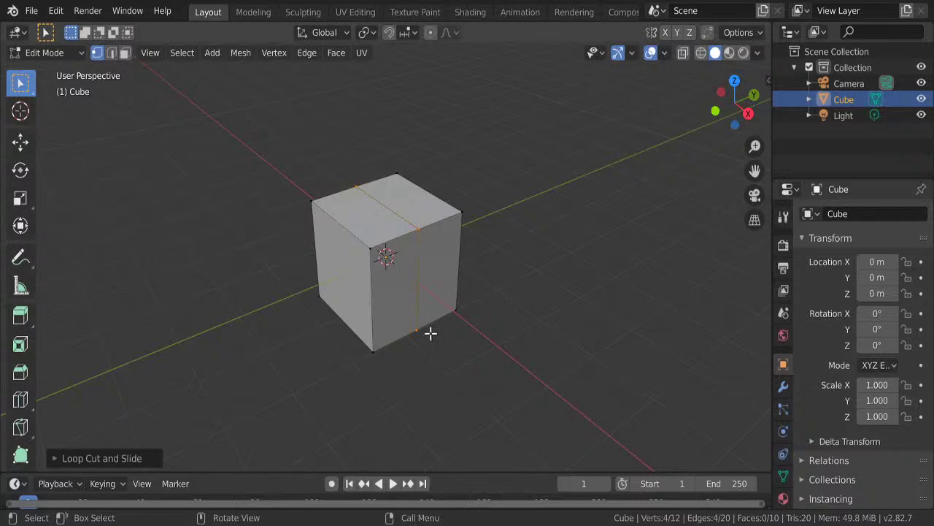
middle_drag(430, 333, 405, 328)
key(ctrl+b)
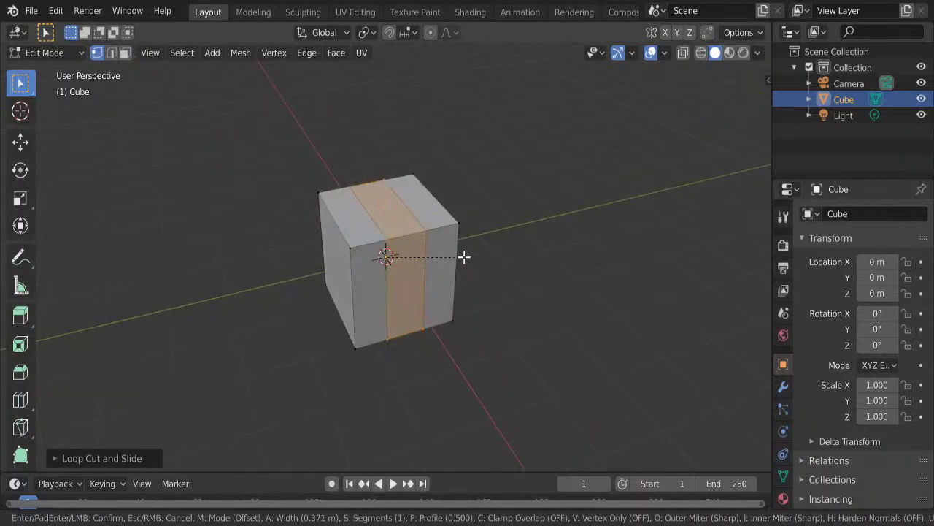
click(464, 257)
- Extrude the top strip face upward into a ridge, then apply subdivision level 3
click(127, 52)
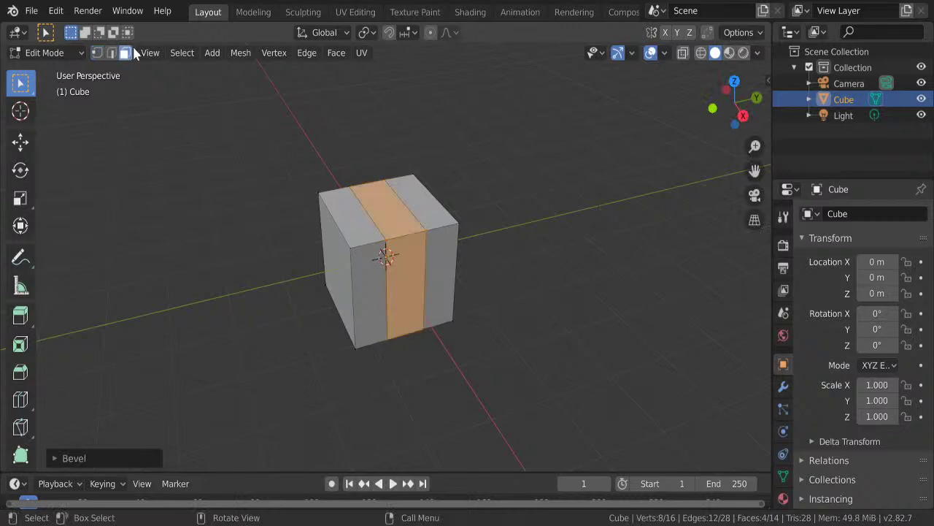
click(371, 201)
middle_drag(436, 252, 460, 246)
key(e)
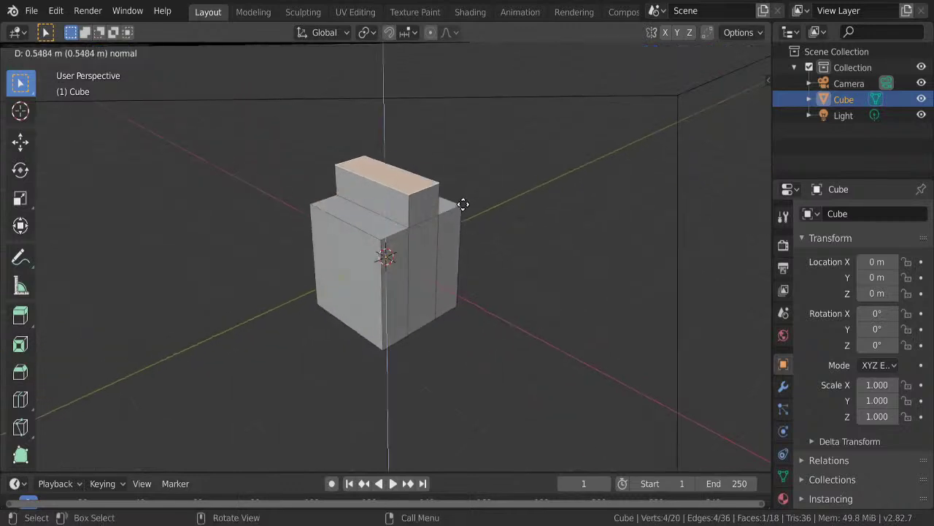
click(462, 193)
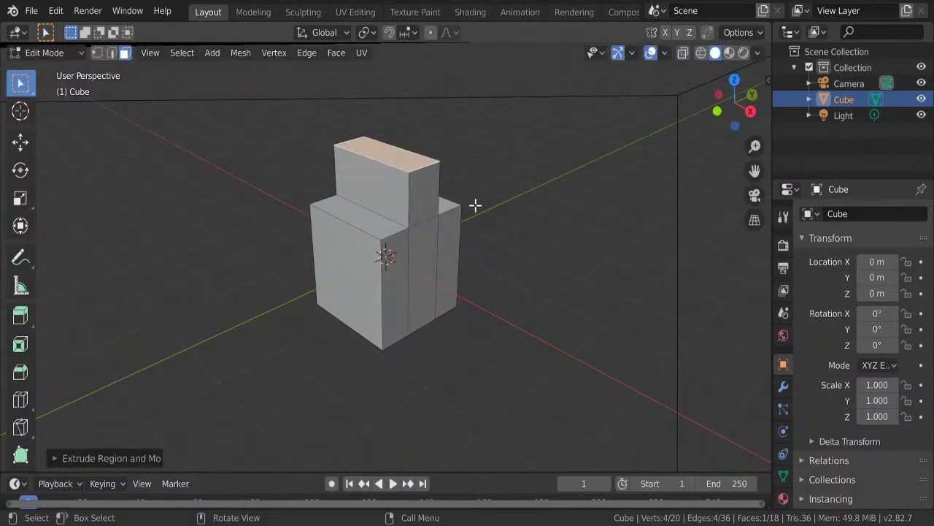
mouse_move(475, 205)
middle_down()
mouse_move(536, 219)
mouse_move(464, 214)
middle_up()
key(Tab)
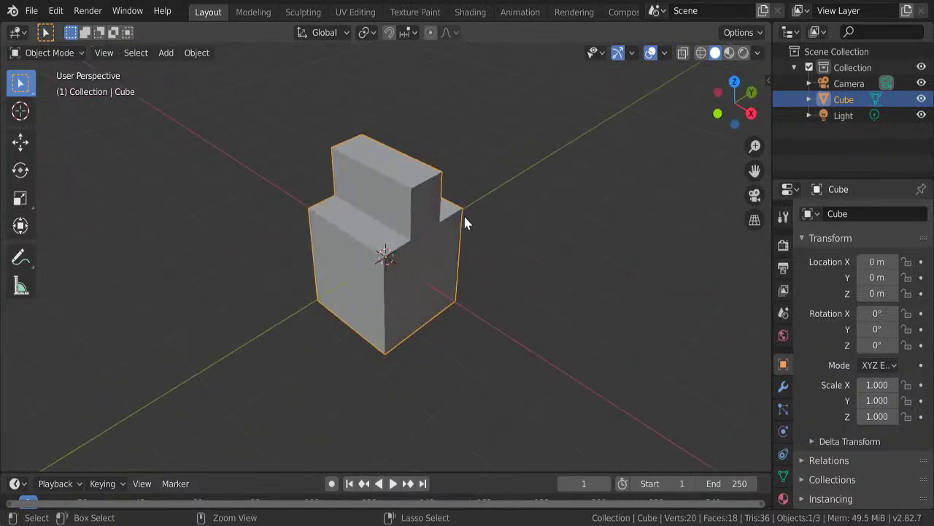
key(ctrl+3)
- Apply Shade Smooth to the subdivided blob
right_click(424, 243)
click(423, 243)
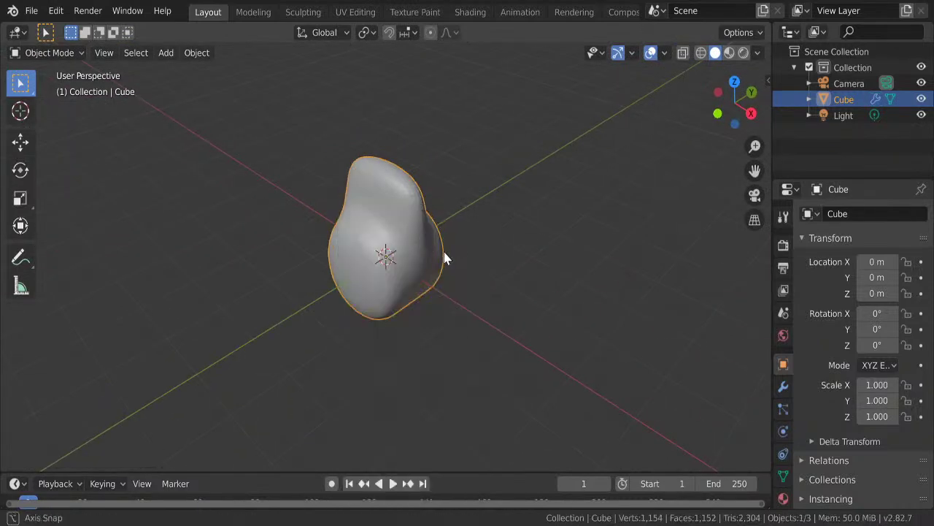
middle_drag(444, 256, 388, 218)
- Select three side faces of the cage and extrude them to lengthen the body
key(Tab)
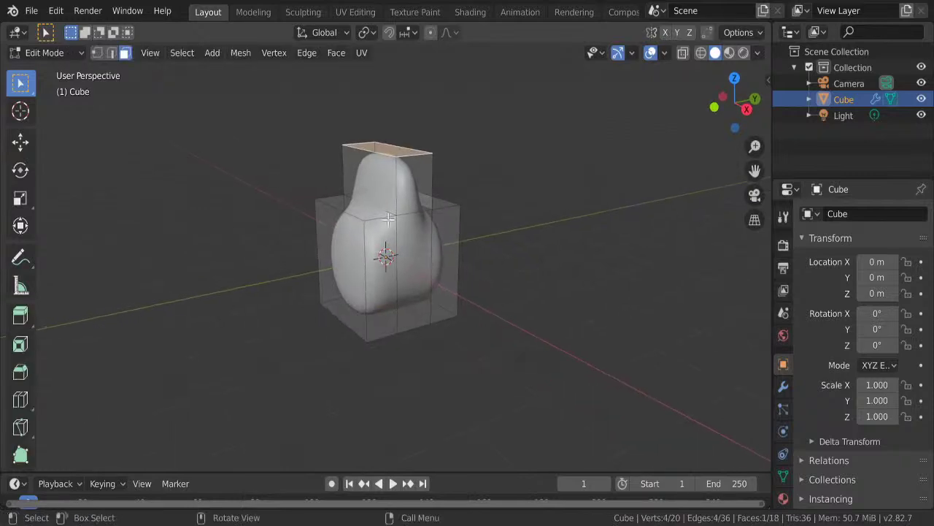
mouse_move(236, 193)
middle_down()
mouse_move(339, 193)
mouse_move(337, 214)
middle_up()
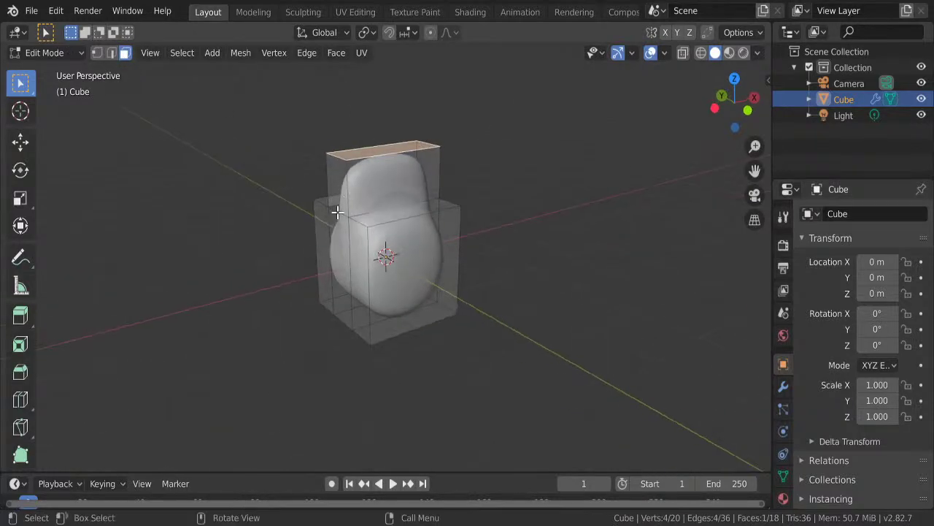
click(326, 233)
shift+click(338, 179)
shift+click(356, 256)
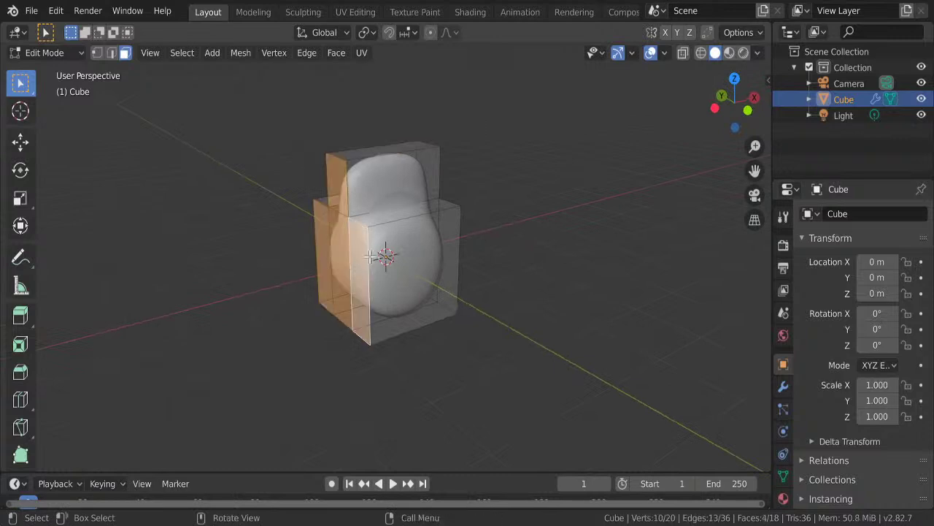
click(735, 109)
mouse_move(503, 250)
shift+middle_down()
mouse_move(503, 286)
mouse_move(580, 287)
shift+middle_up()
key(e)
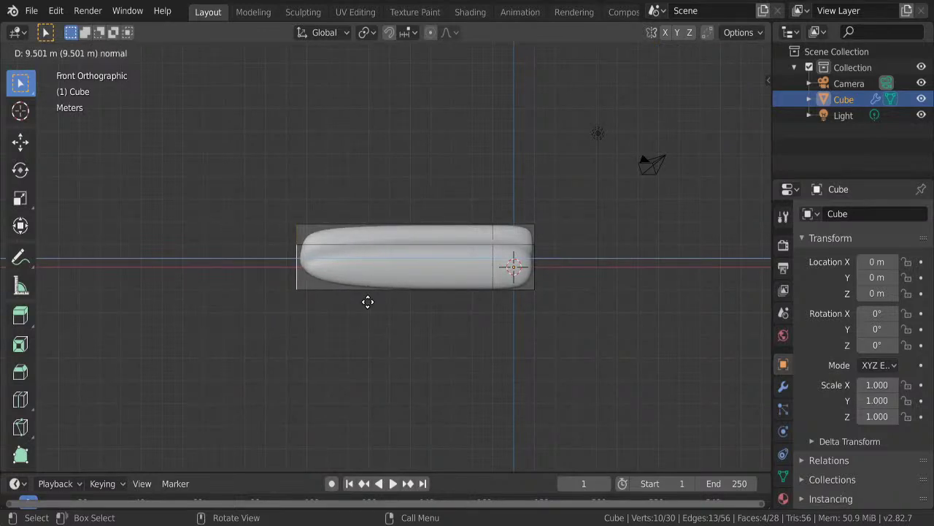
click(365, 305)
- Extrude that end again and scale it down into a pointed taper
shift+middle_drag(346, 321, 458, 330)
key(e)
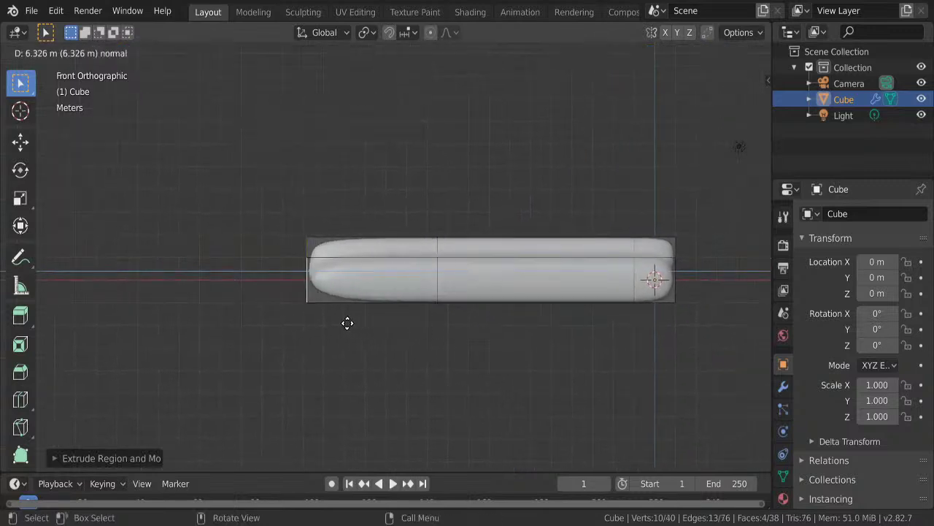
click(332, 321)
key(s)
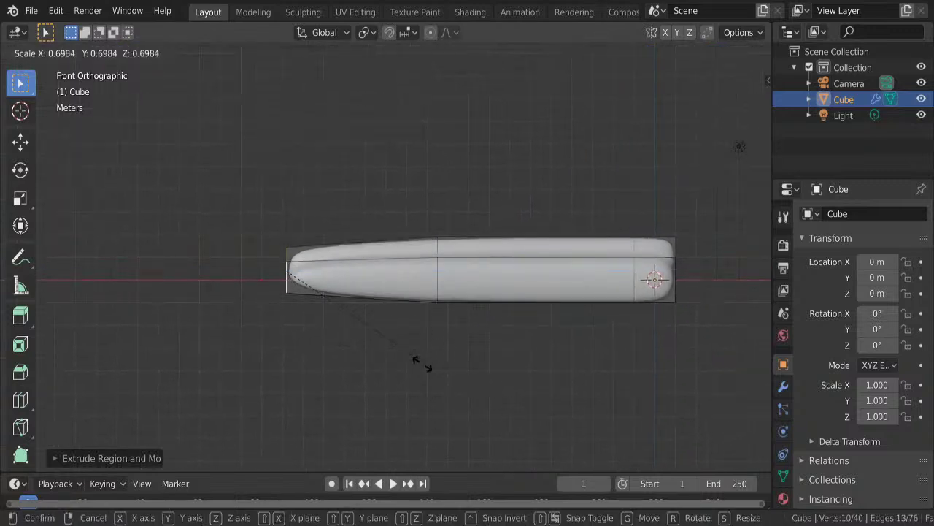
click(361, 323)
key(Tab)
mouse_move(362, 323)
middle_down()
mouse_move(492, 357)
mouse_move(426, 381)
mouse_move(468, 333)
mouse_move(411, 265)
mouse_move(404, 236)
mouse_move(387, 265)
mouse_move(417, 252)
middle_up()
- Select the four faces at the blunt end and begin extruding them outward
key(Tab)
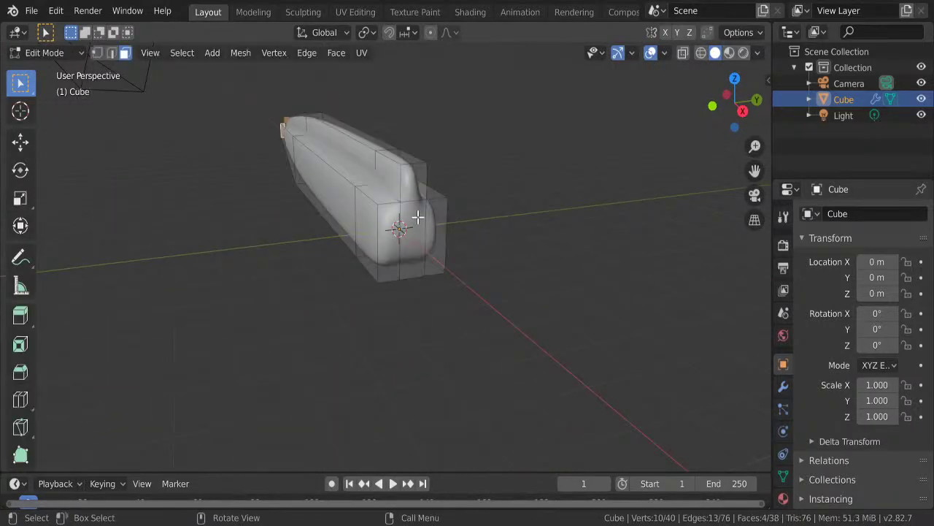
click(403, 185)
shift+click(411, 238)
shift+click(434, 229)
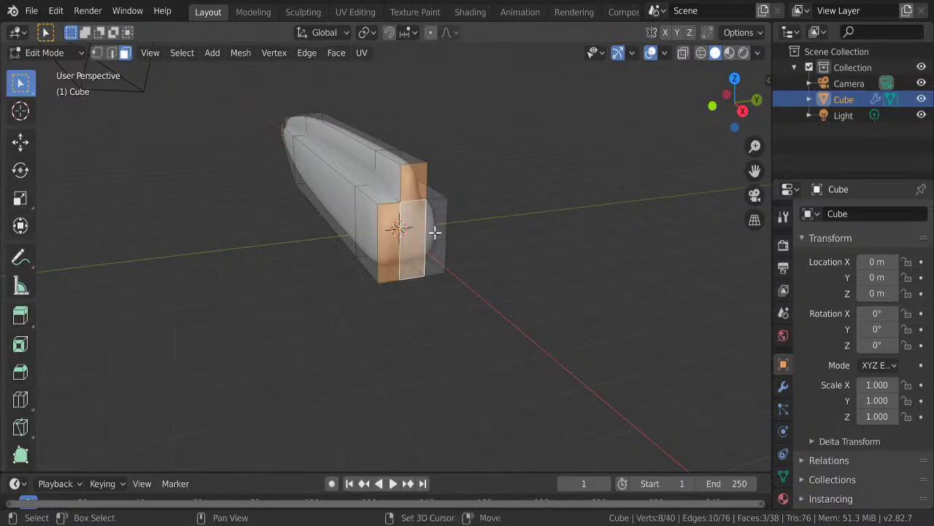
shift+click(448, 244)
middle_drag(449, 244, 492, 254)
key(e)
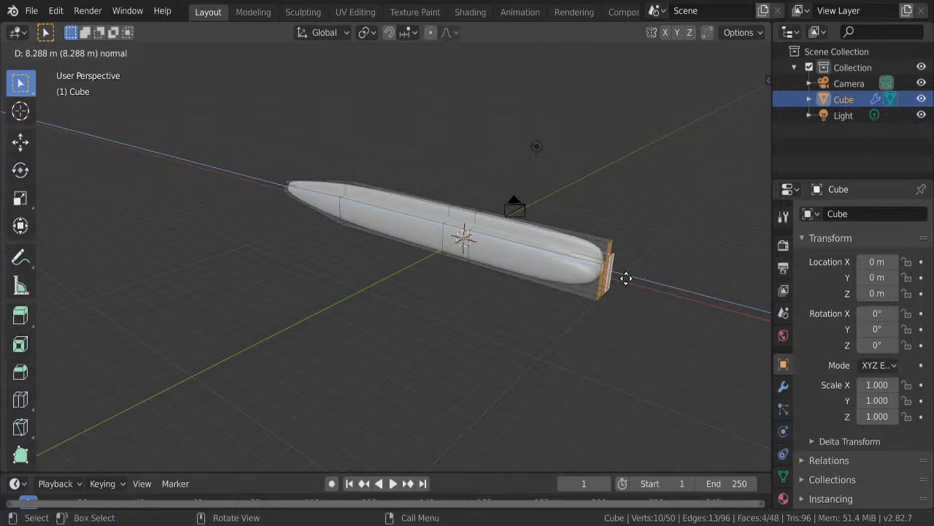
- Confirm the blunt-end extrusion, then extrude three end faces outward once more
click(621, 276)
mouse_move(618, 278)
middle_down()
mouse_move(510, 245)
mouse_move(423, 250)
mouse_move(364, 222)
mouse_move(396, 278)
middle_up()
scroll(365, 200, up, 3)
scroll(396, 278, up, 3)
click(376, 276)
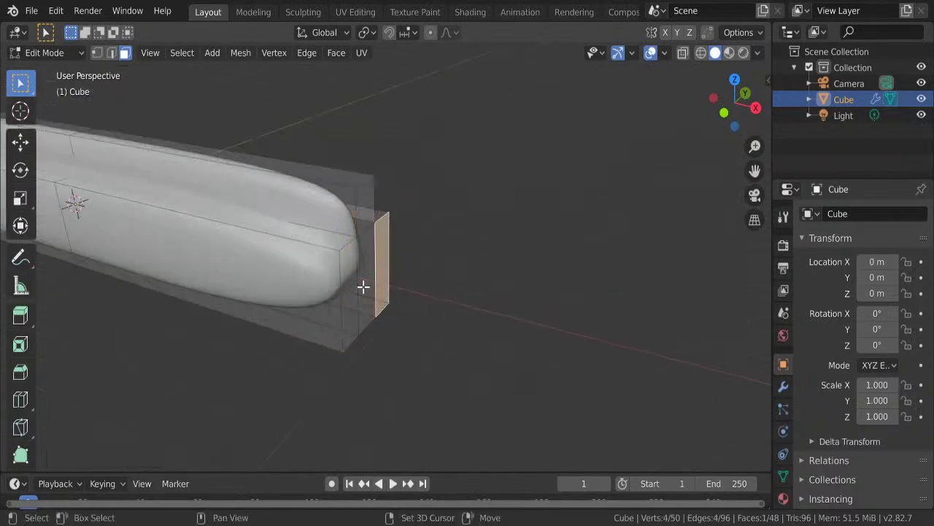
shift+click(362, 286)
shift+click(350, 290)
key(e)
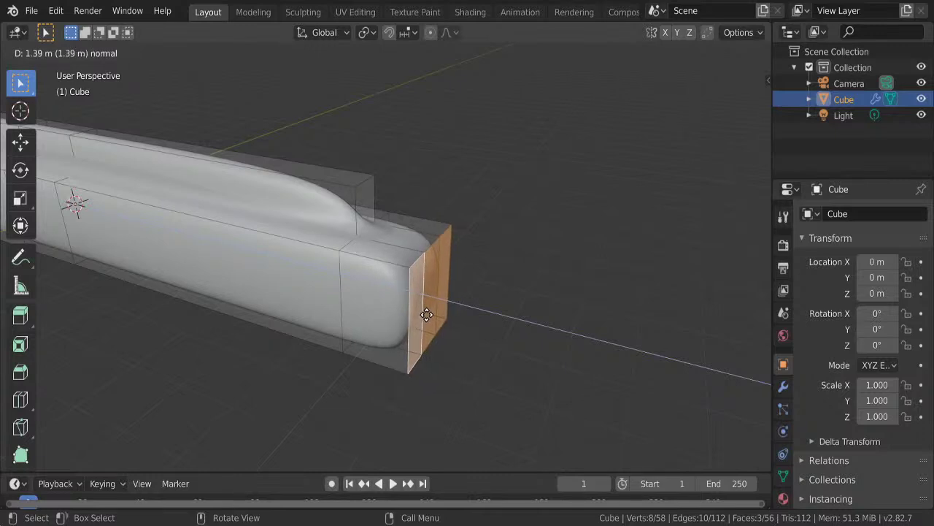
click(427, 315)
- Move the extruded end face along the X axis
mouse_move(494, 325)
middle_down()
mouse_move(413, 328)
mouse_move(493, 329)
middle_up()
key(g)
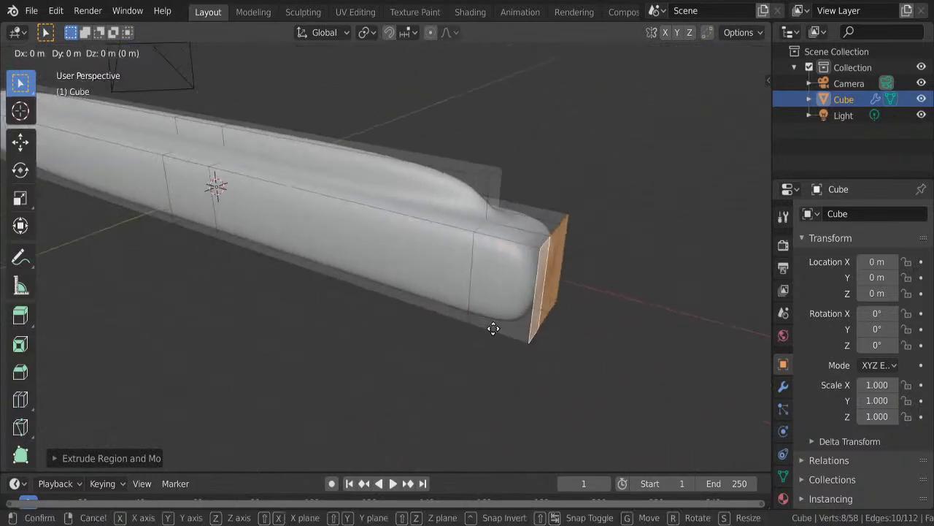
key(x)
click(510, 332)
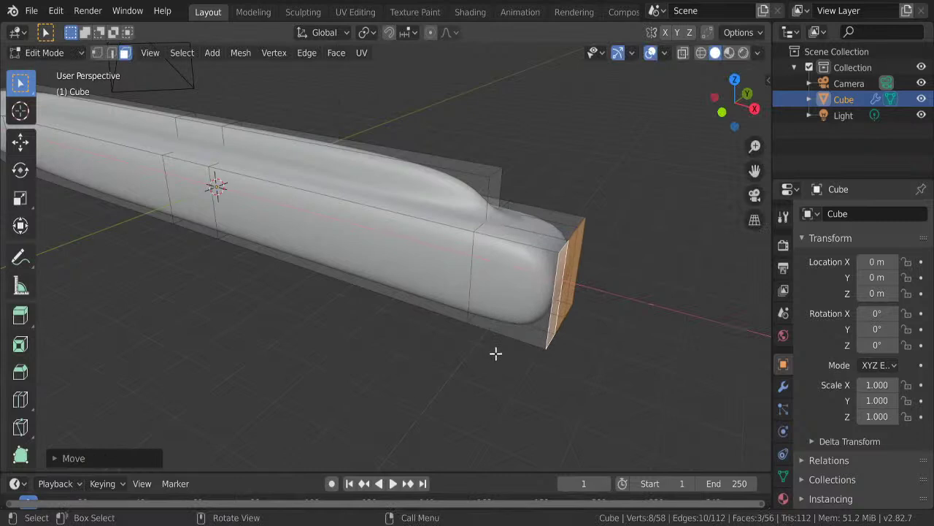
- With X-ray on, slide the ridge's front edge about 0.9 m forward along X
click(500, 199)
click(683, 53)
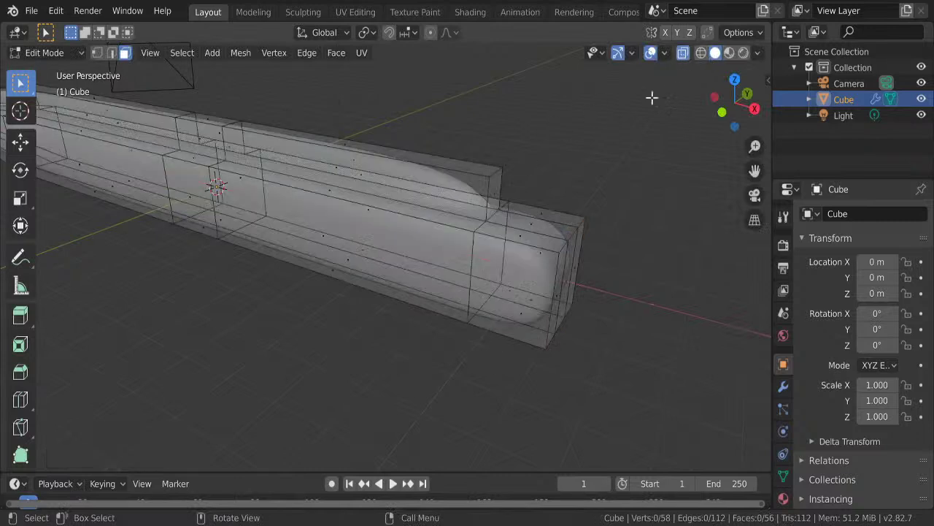
key(2)
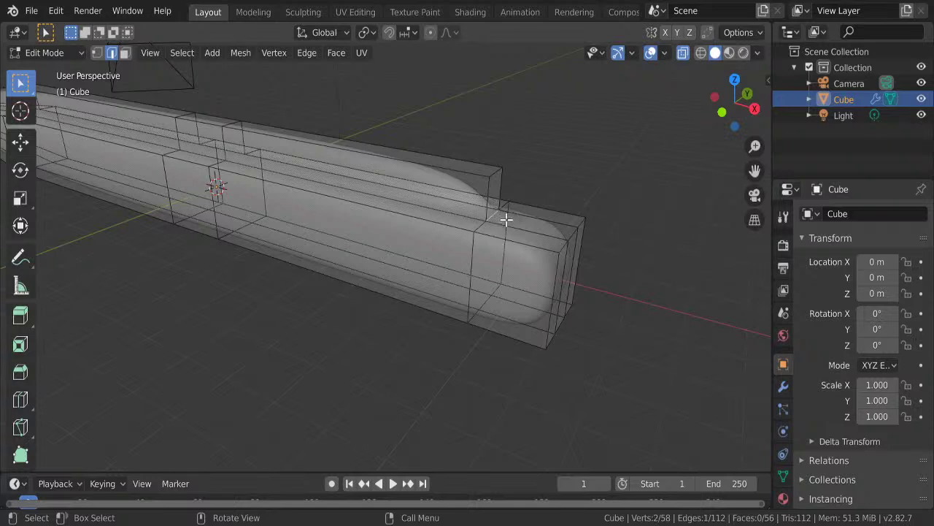
key(g)
key(x)
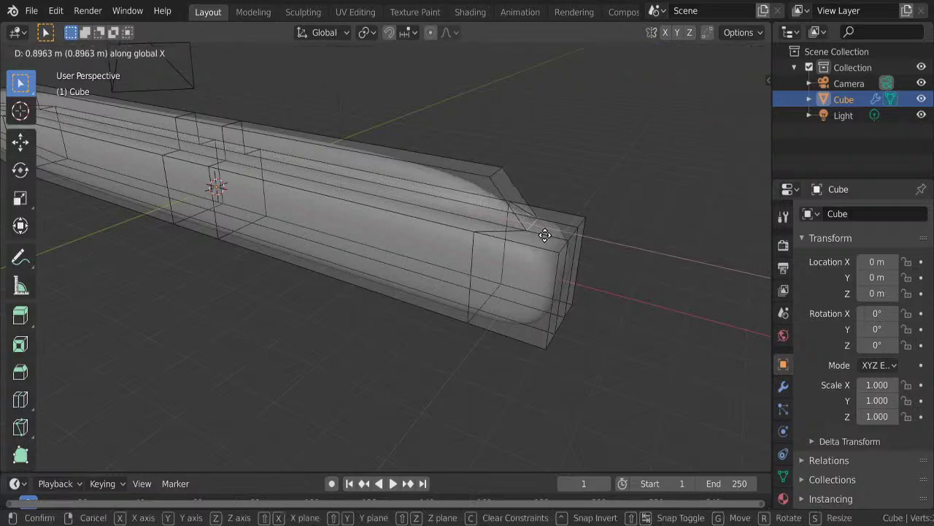
click(545, 234)
key(Tab)
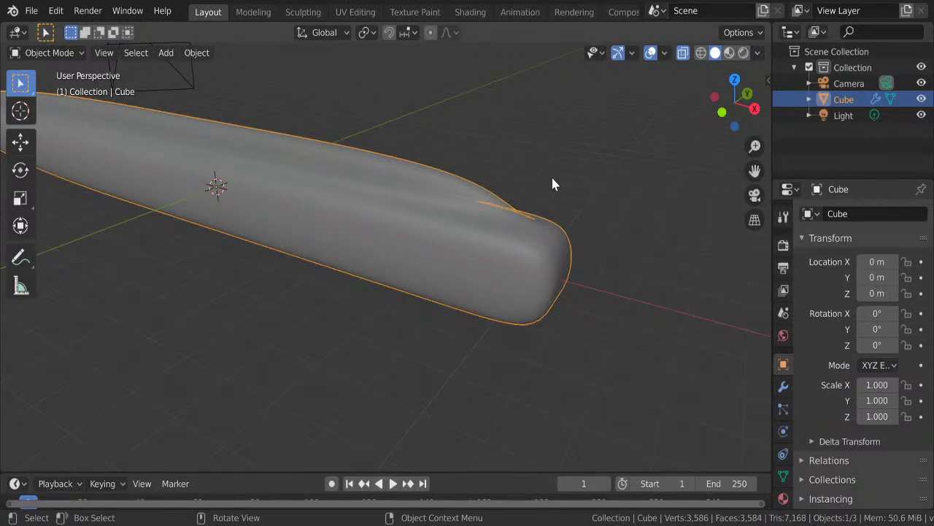
- Knife-cut a new edge across the body's blunt front end
key(Tab)
mouse_move(559, 244)
shift+middle_down()
mouse_move(499, 220)
mouse_move(492, 248)
mouse_move(447, 208)
shift+middle_up()
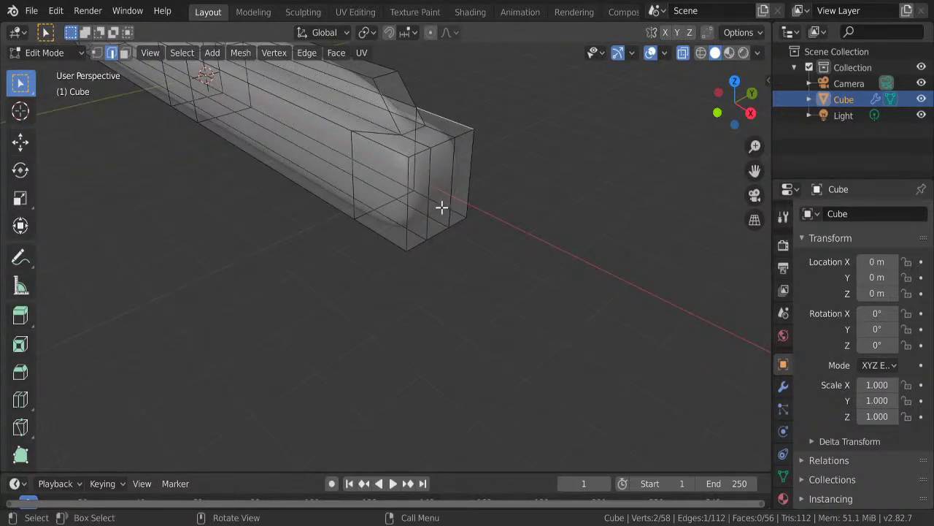
mouse_move(440, 208)
middle_down()
mouse_move(430, 200)
mouse_move(423, 238)
middle_up()
scroll(428, 212, up, 2)
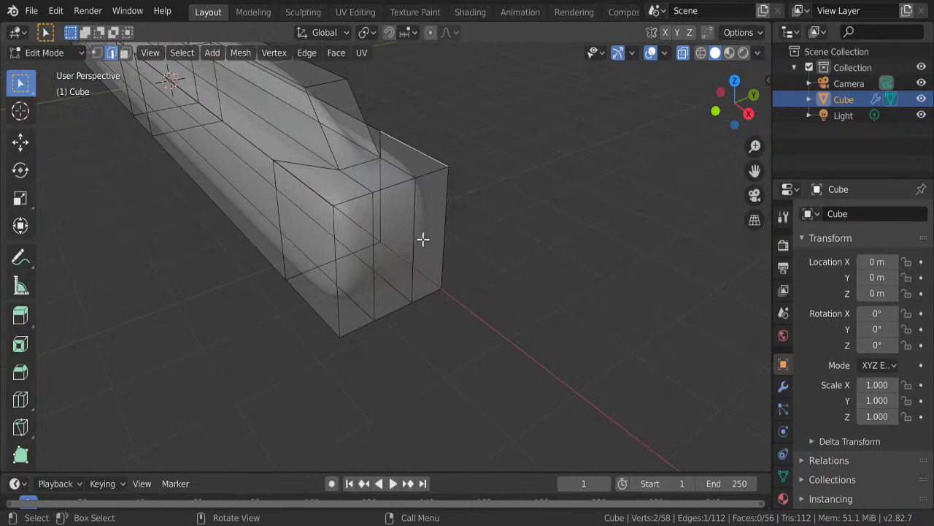
shift+middle_drag(423, 239, 421, 249)
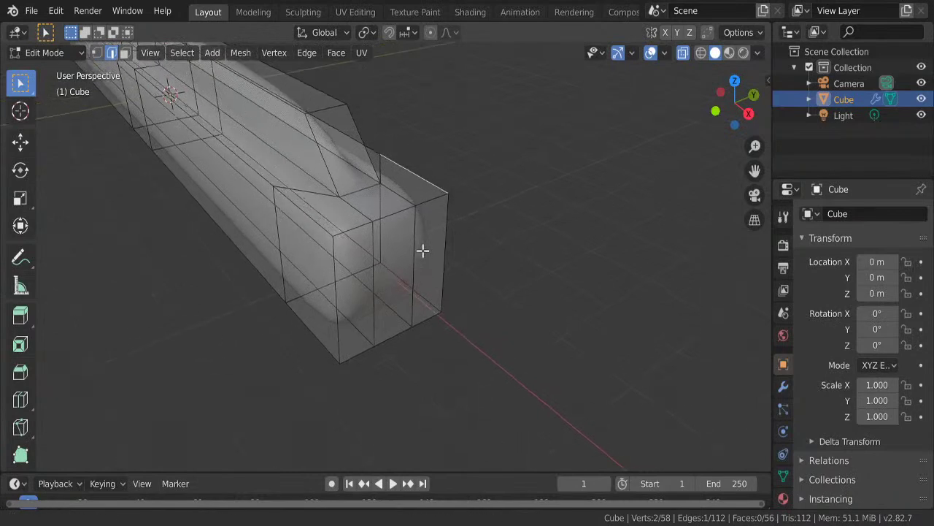
key(k)
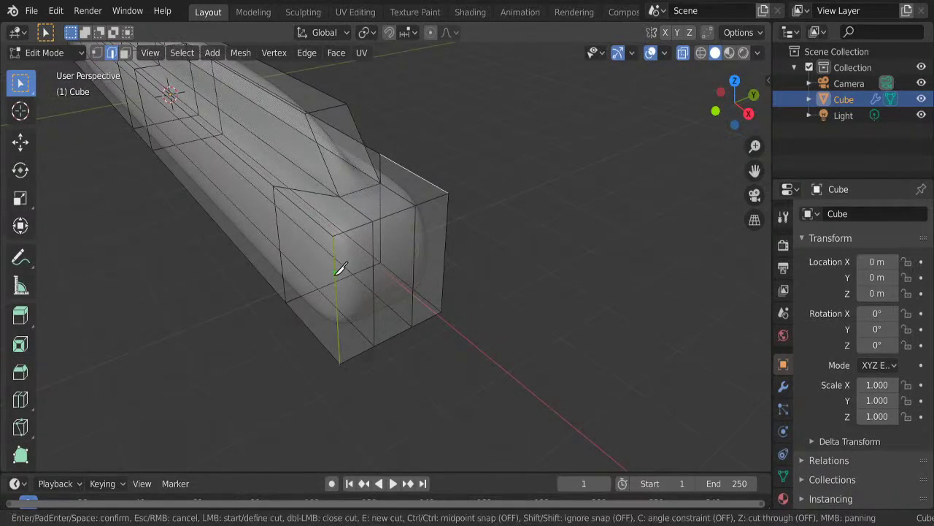
click(336, 275)
key(Return)
- Make a second knife cut across the front from another angle
middle_drag(444, 229, 507, 270)
key(k)
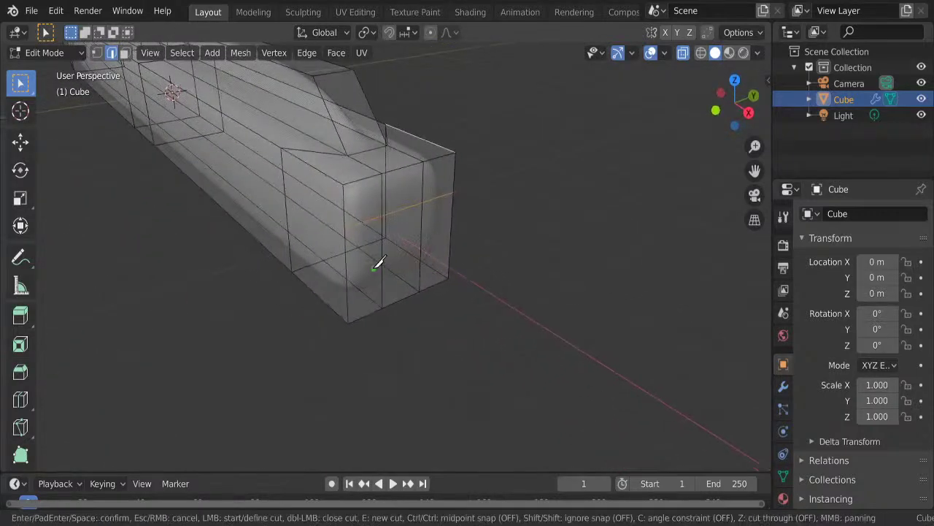
click(346, 275)
click(451, 237)
key(Return)
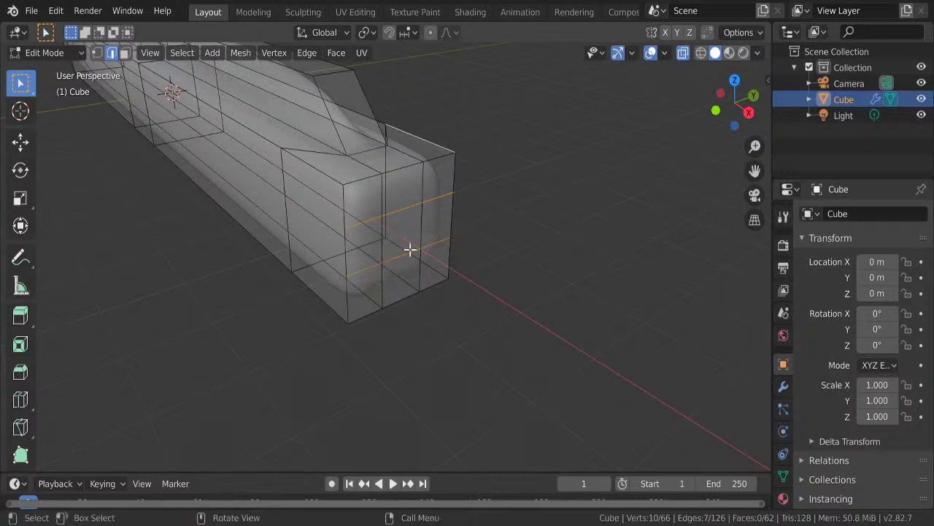
- Slide the two horizontal loops on the front block upward into position
alt+click(410, 250)
alt+click(398, 257)
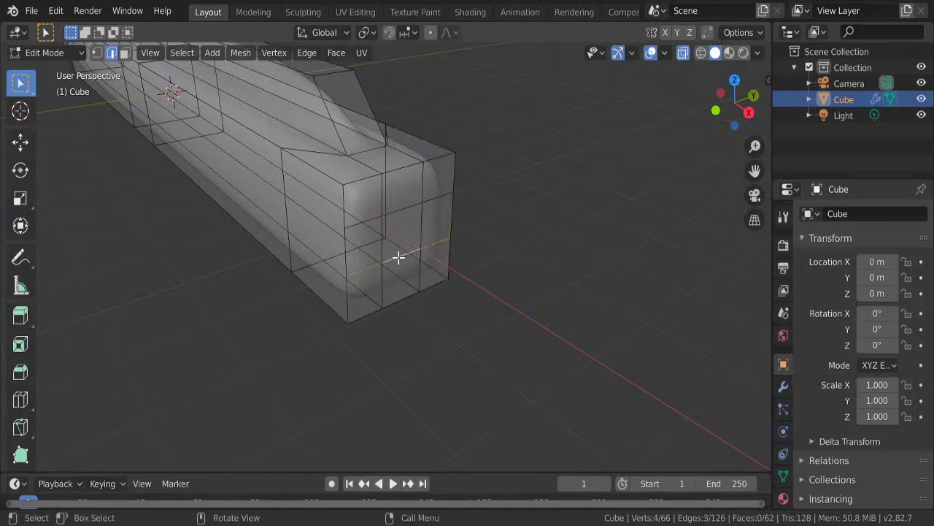
key(g)
key(g)
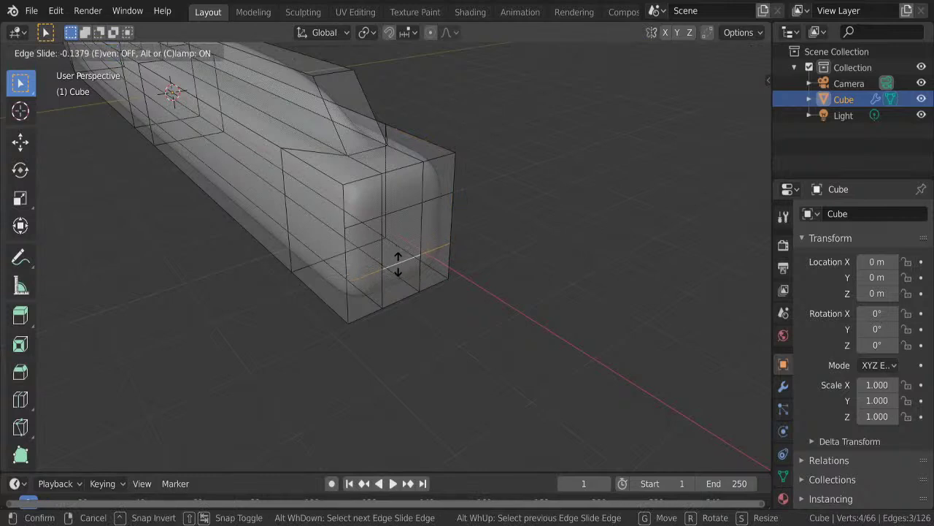
click(398, 265)
alt+click(402, 208)
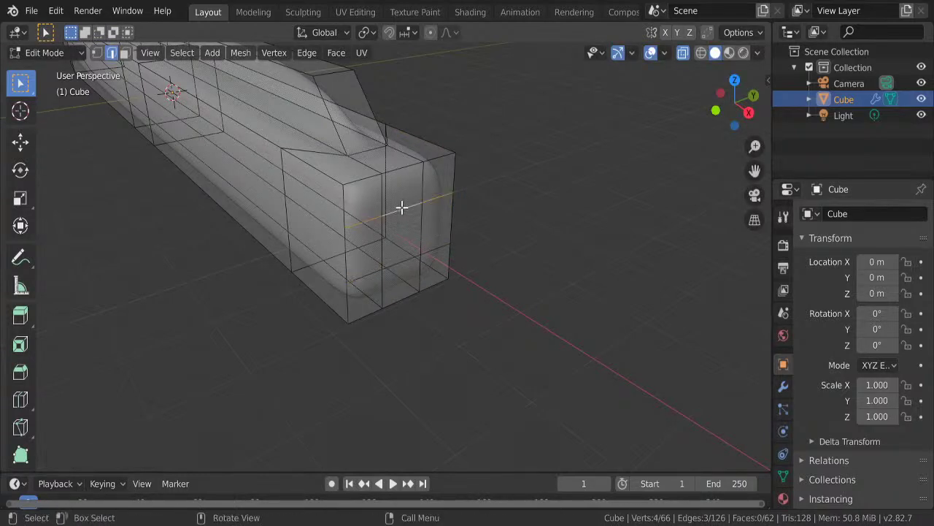
key(g)
key(g)
click(441, 216)
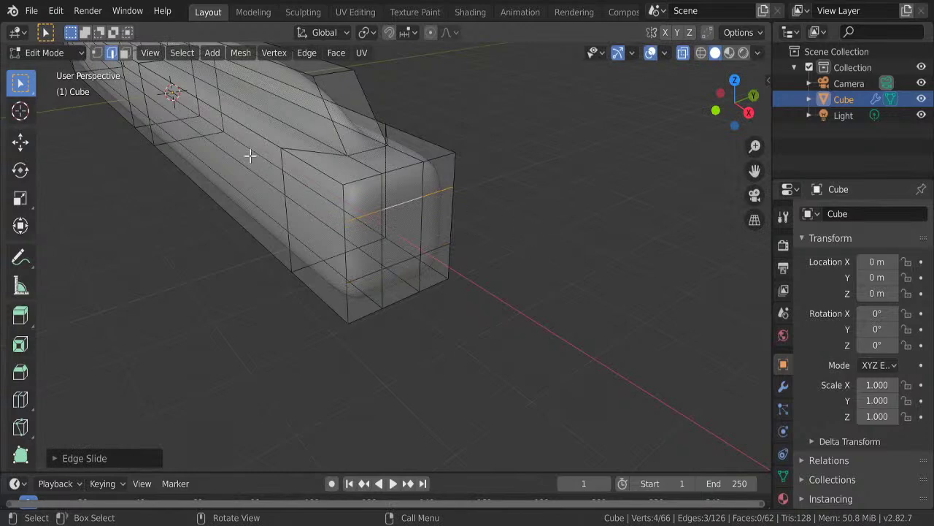
- Select the four front-end faces and extrude them outward into a snout
click(125, 53)
click(345, 236)
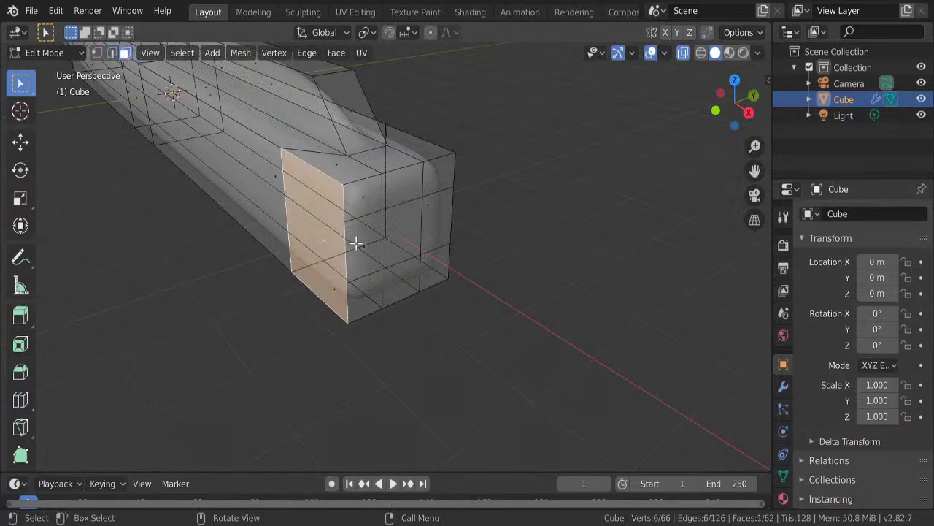
click(355, 241)
shift+click(419, 242)
shift+click(436, 235)
middle_drag(435, 236, 477, 259)
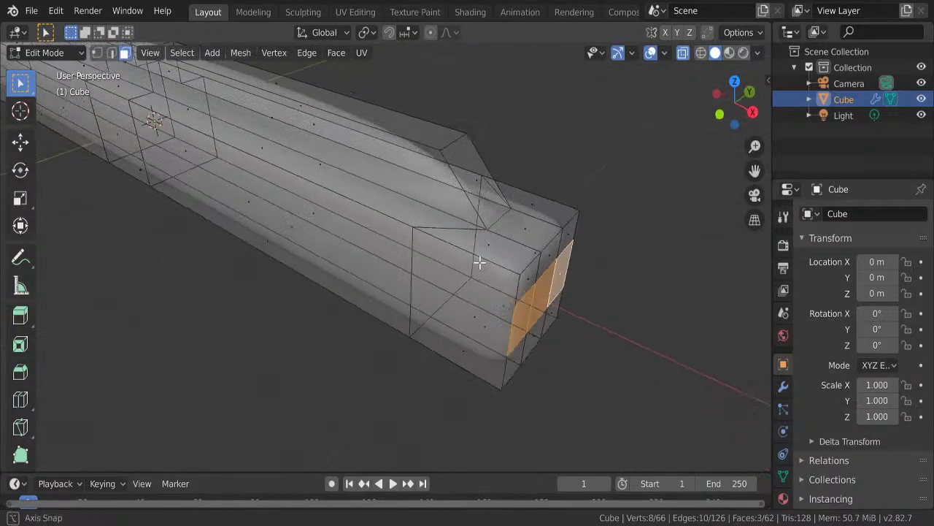
middle_drag(532, 297, 469, 267)
key(e)
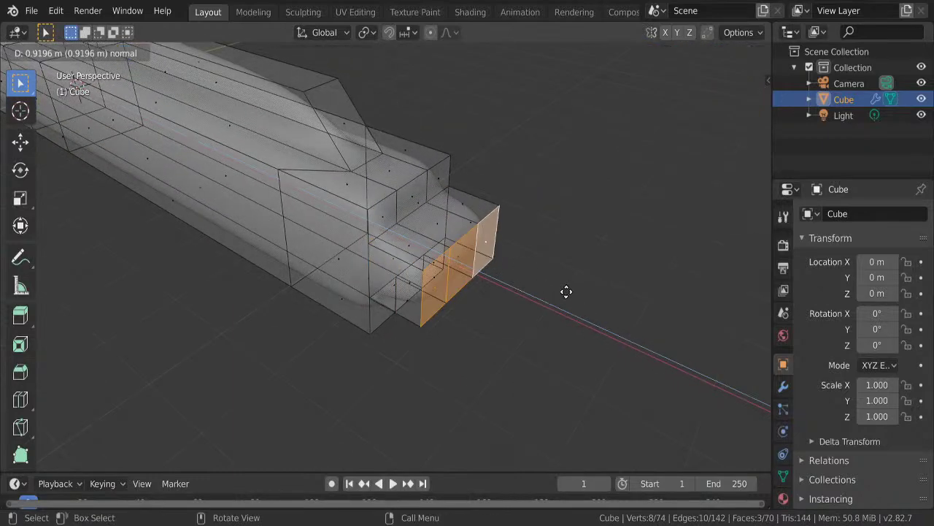
click(734, 339)
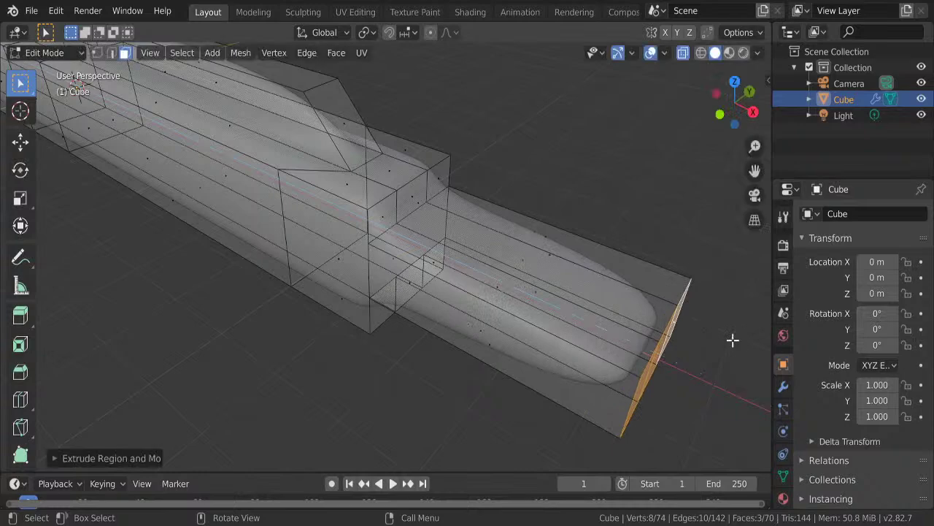
- Narrow the snout tip along Y and flatten it along Z, then preview the smoothed body
mouse_move(543, 278)
shift+middle_down()
mouse_move(523, 242)
mouse_move(499, 231)
shift+middle_up()
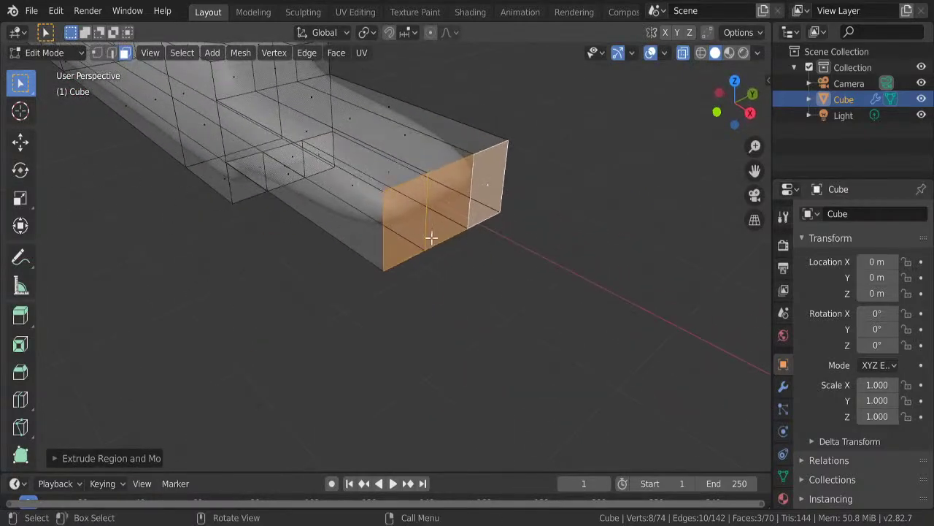
key(s)
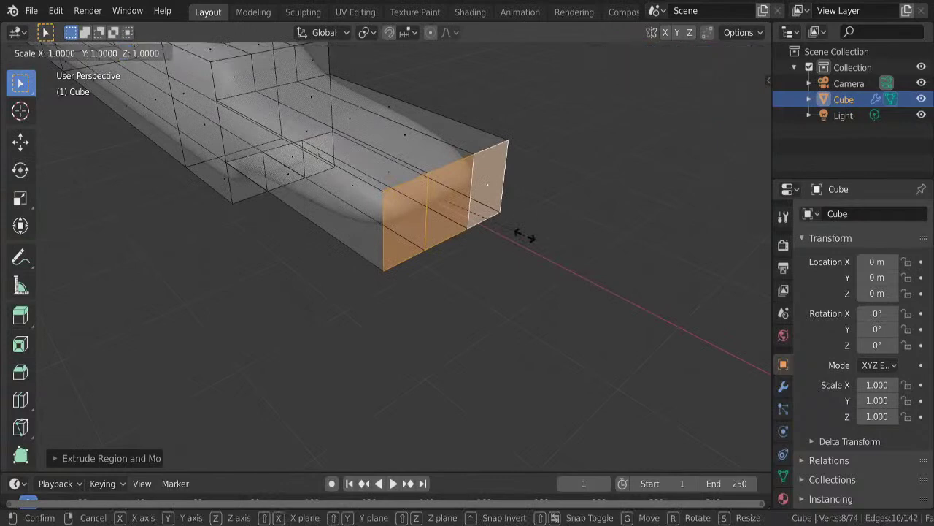
key(y)
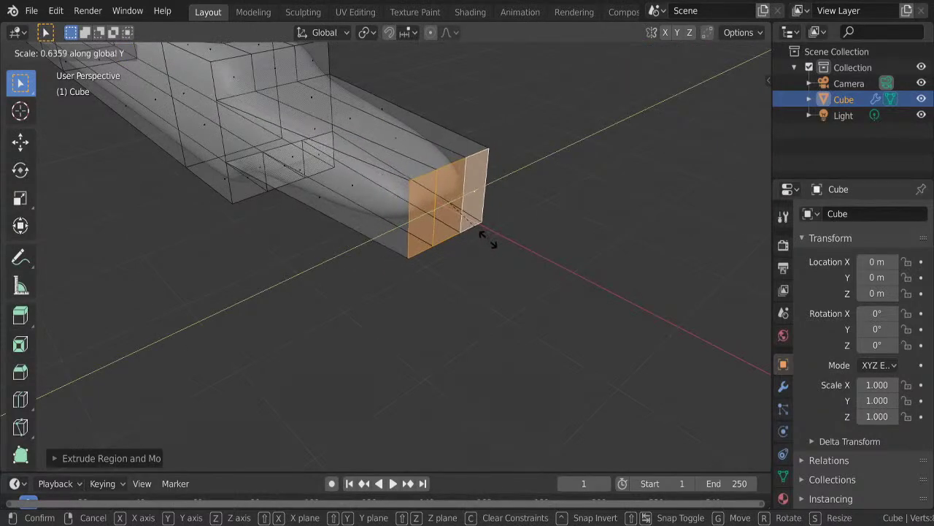
click(500, 240)
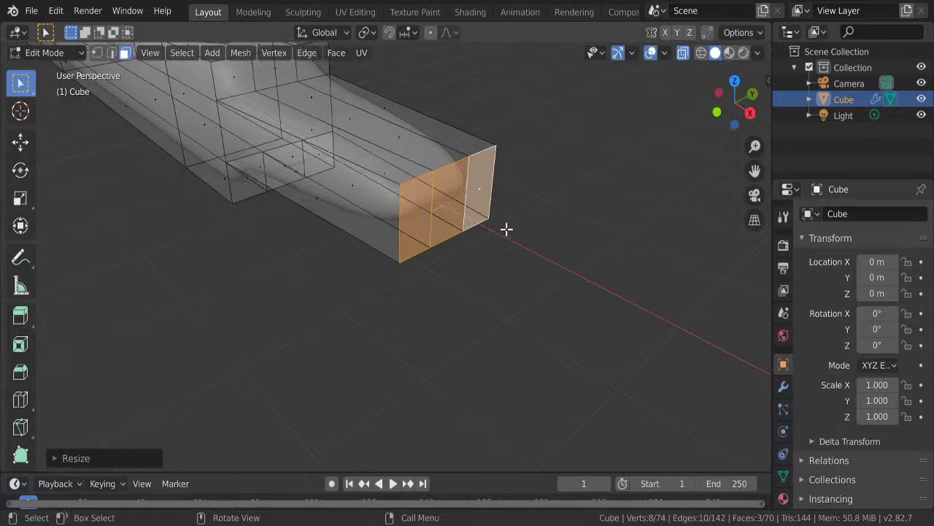
key(s)
key(z)
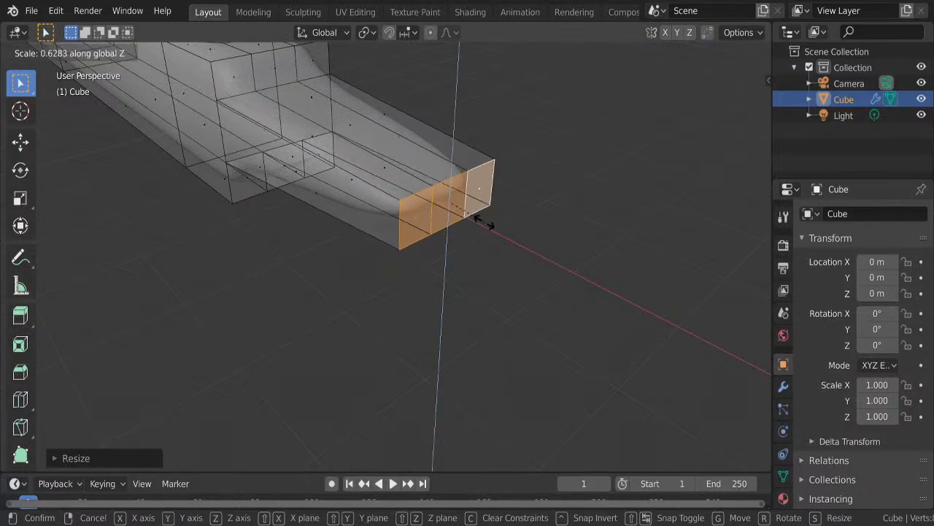
click(482, 219)
key(Tab)
scroll(467, 307, up, 5)
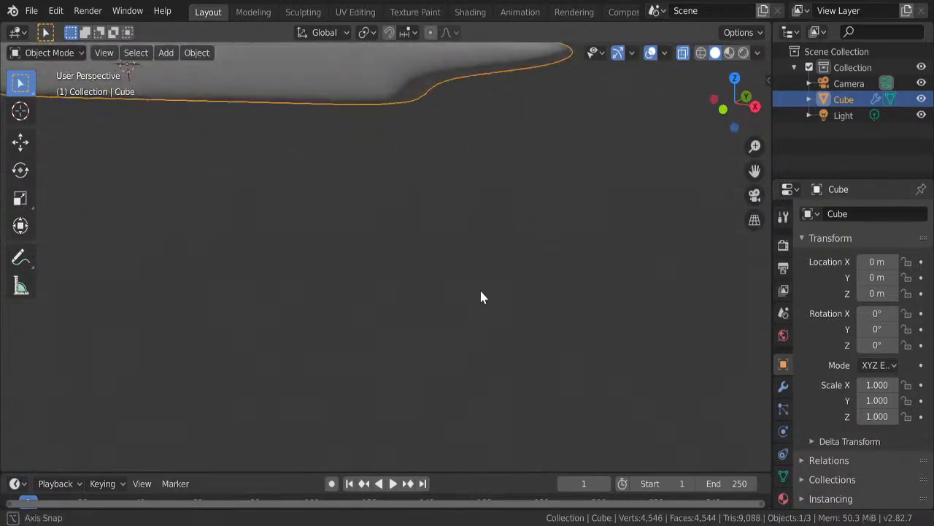
scroll(467, 321, down, 4)
shift+middle_drag(455, 350, 432, 387)
- Extrude three lower faces beneath the snout forward into a jaw
key(Tab)
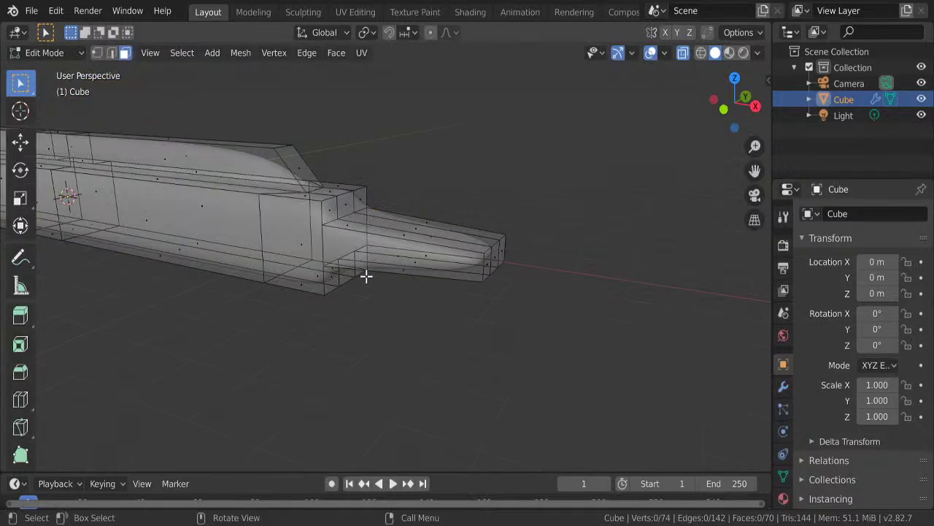
mouse_move(365, 276)
middle_down()
mouse_move(322, 254)
mouse_move(343, 263)
middle_up()
click(341, 227)
shift+click(302, 229)
shift+click(316, 244)
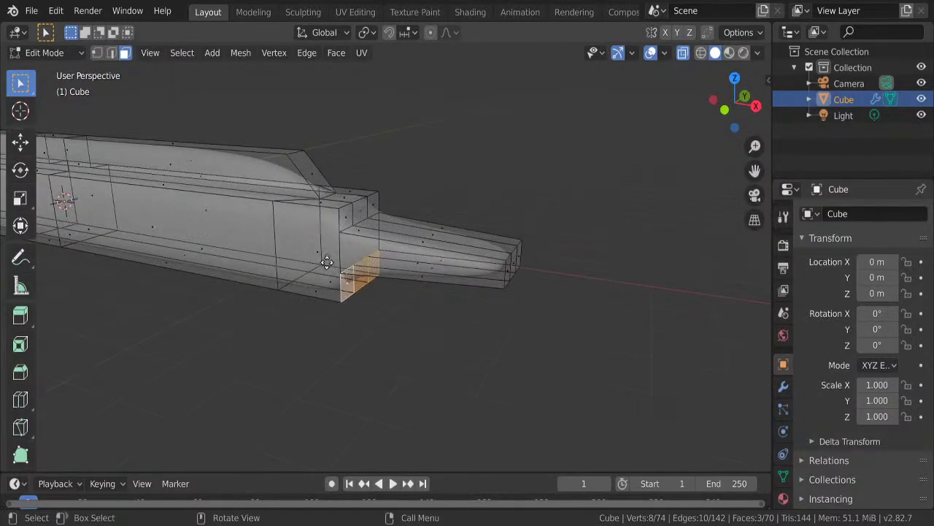
key(e)
click(431, 286)
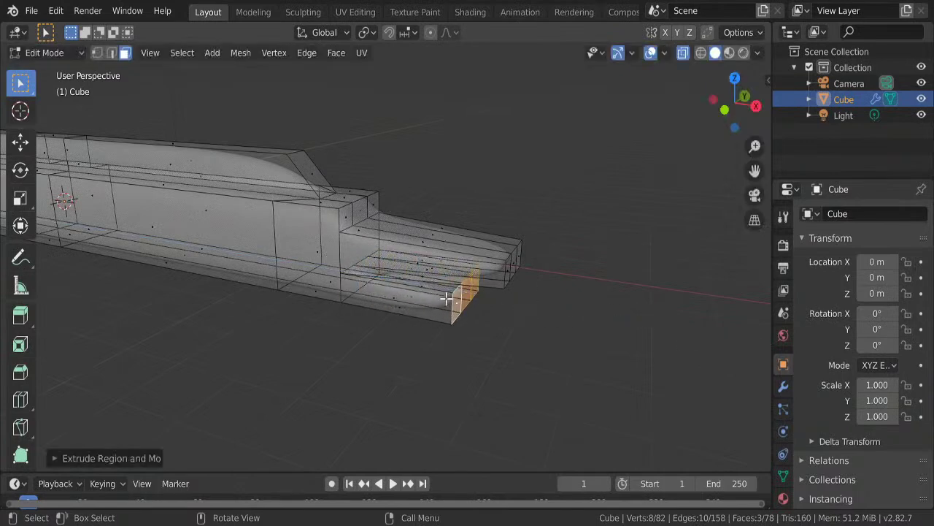
- Shrink the jaw tip and raise it about 0.38 m on Z, then return to Object Mode
mouse_move(445, 297)
middle_down()
mouse_move(442, 280)
mouse_move(431, 314)
middle_up()
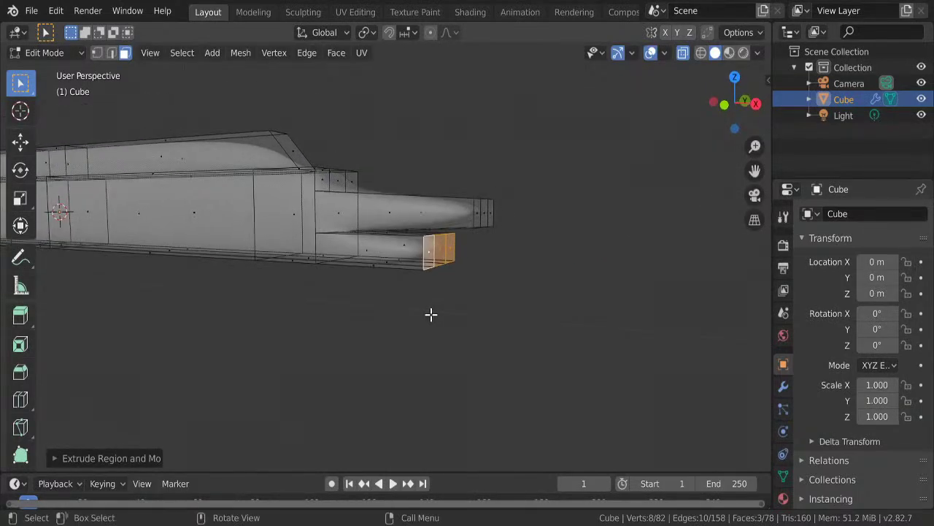
scroll(506, 305, up, 5)
scroll(509, 304, down, 3)
middle_drag(509, 305, 507, 304)
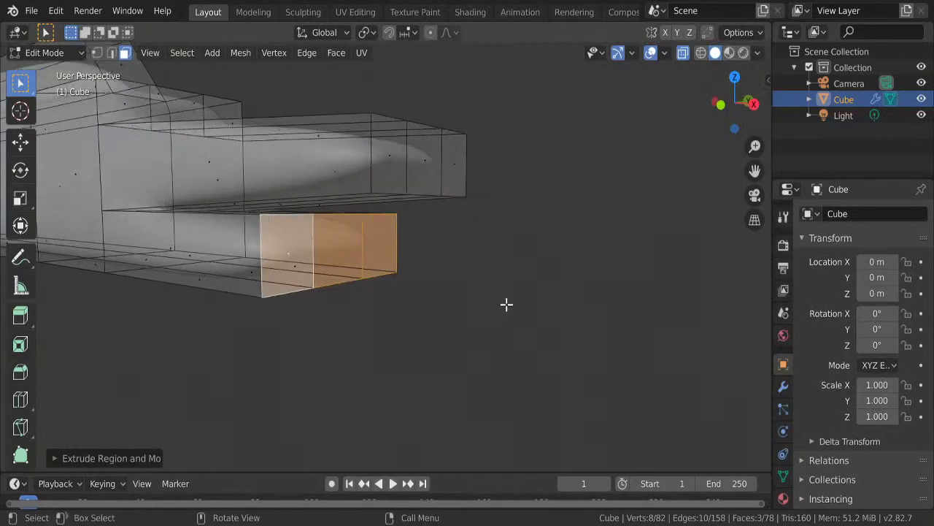
key(s)
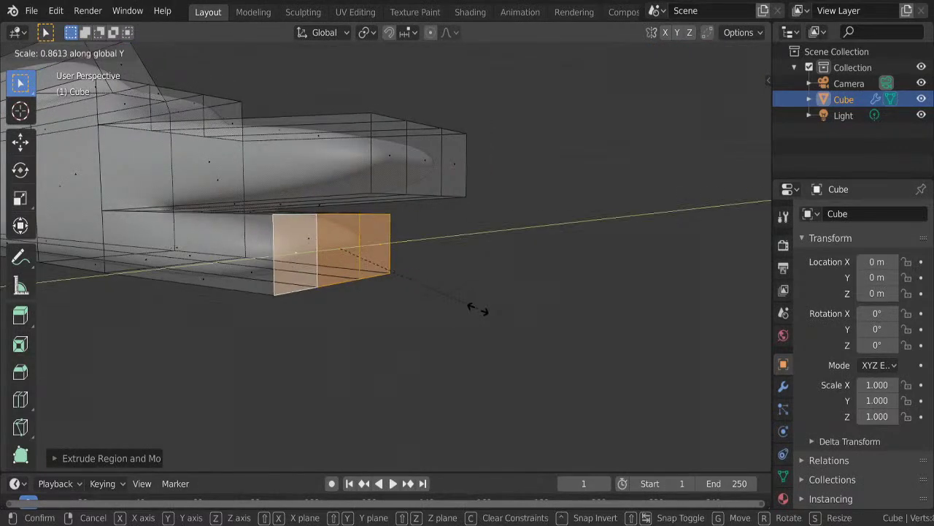
click(443, 301)
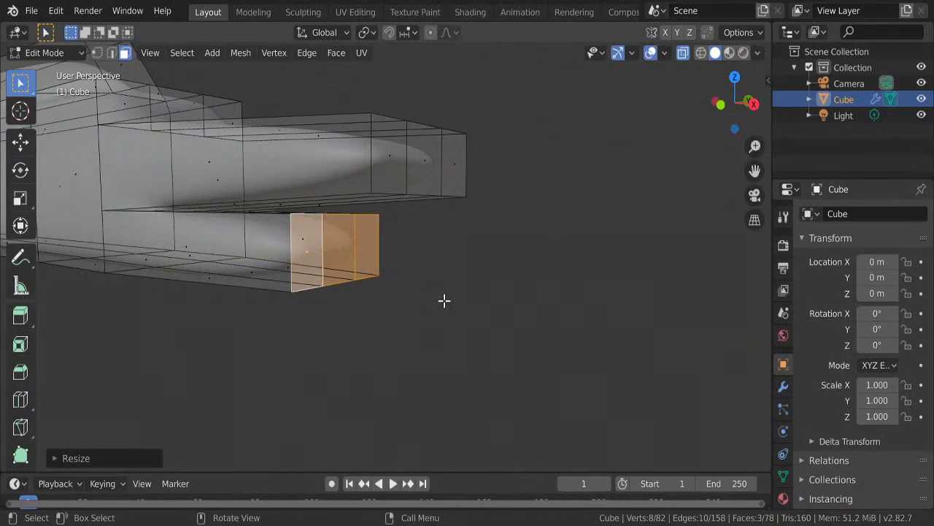
key(g)
key(z)
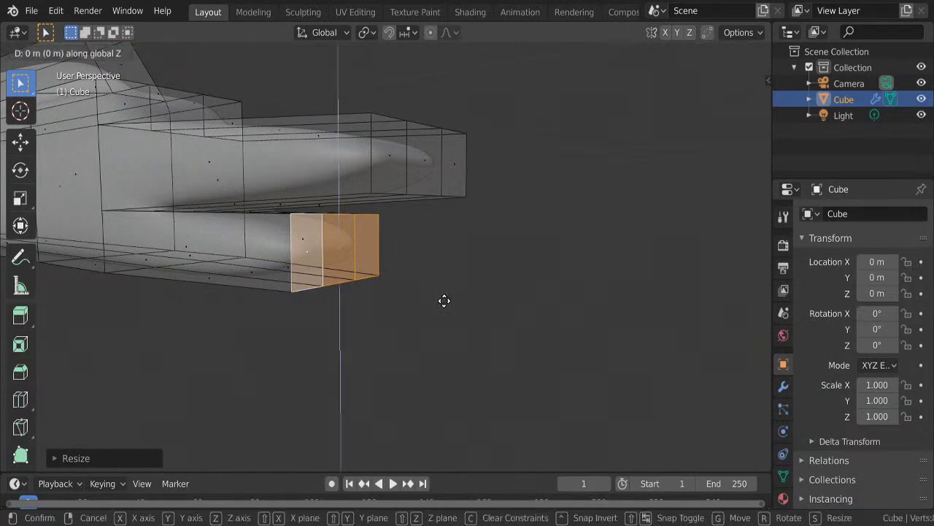
click(444, 263)
key(Tab)
click(387, 311)
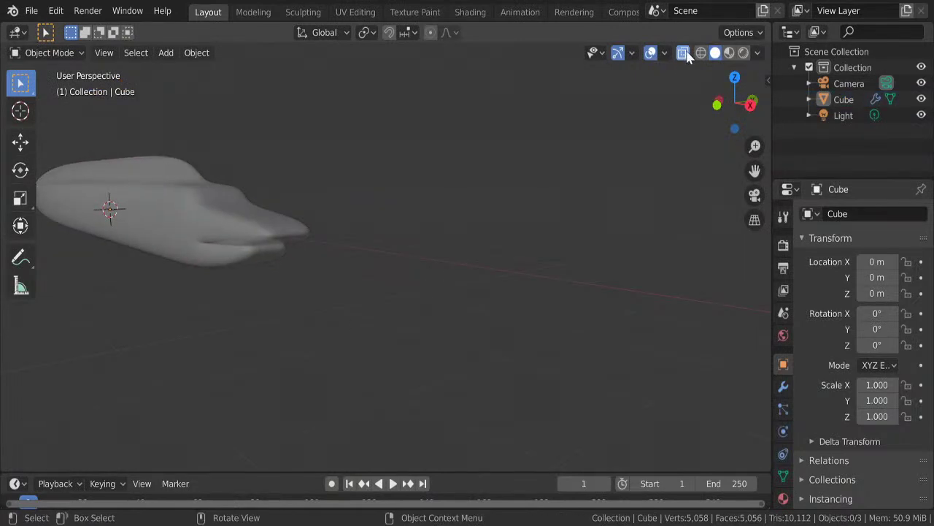
- Orbit around the smoothed creature, then re-enter Edit Mode zoomed on the snout's top
middle_drag(376, 291, 387, 300)
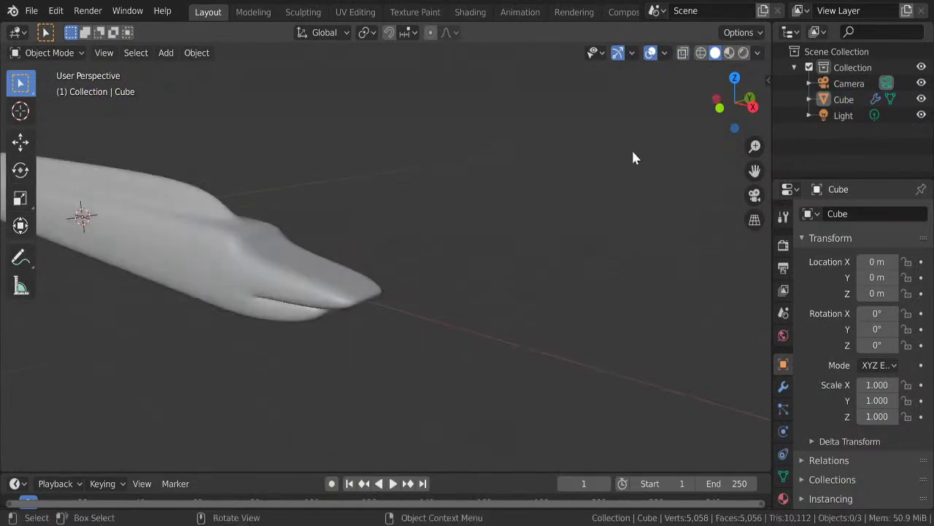
middle_drag(393, 387, 440, 321)
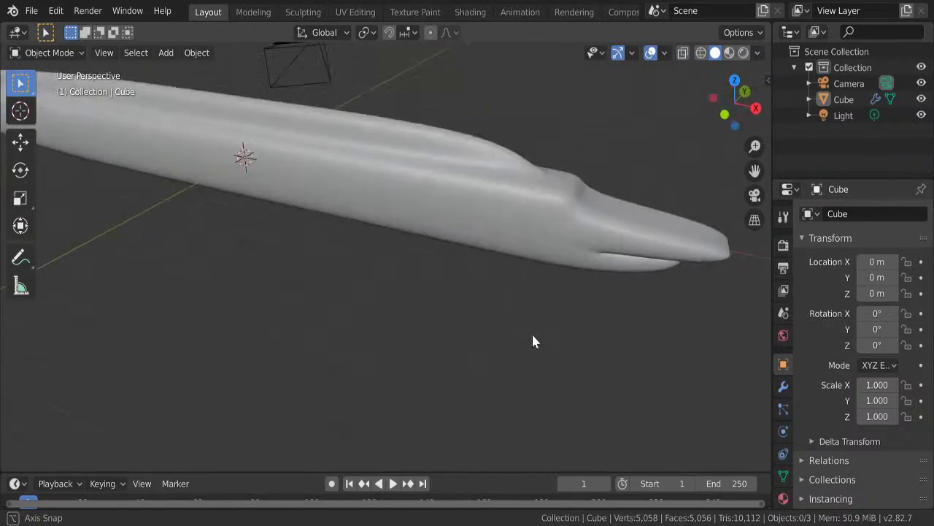
mouse_move(441, 322)
middle_down()
mouse_move(467, 300)
mouse_move(344, 348)
middle_up()
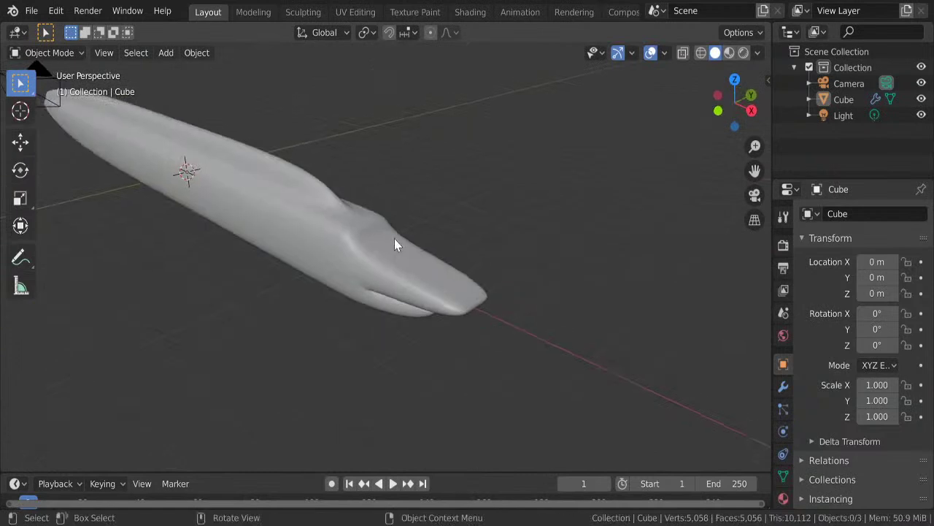
key(Tab)
scroll(392, 237, up, 5)
mouse_move(385, 251)
shift+middle_down()
mouse_move(380, 284)
mouse_move(324, 280)
shift+middle_up()
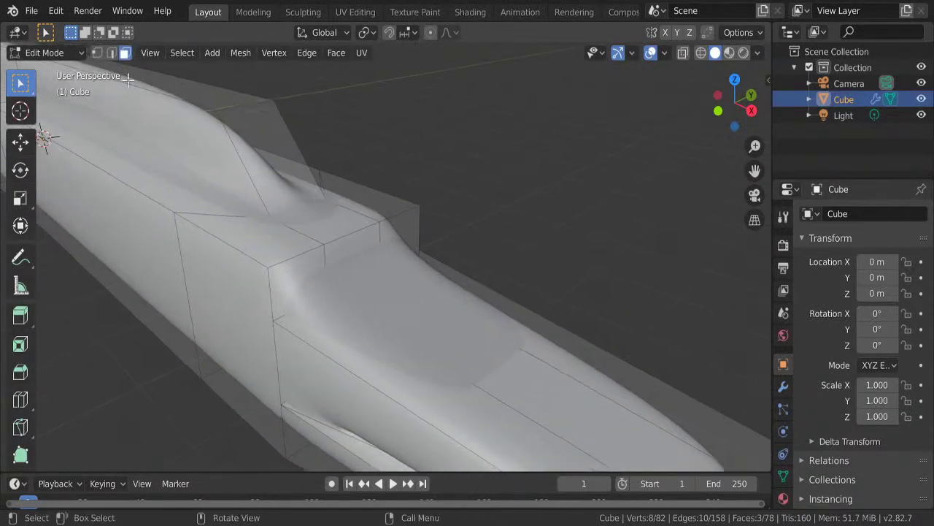
- Raise the ridge edge above the snout about 0.44 m on Z, then select a brow face
click(112, 53)
click(292, 261)
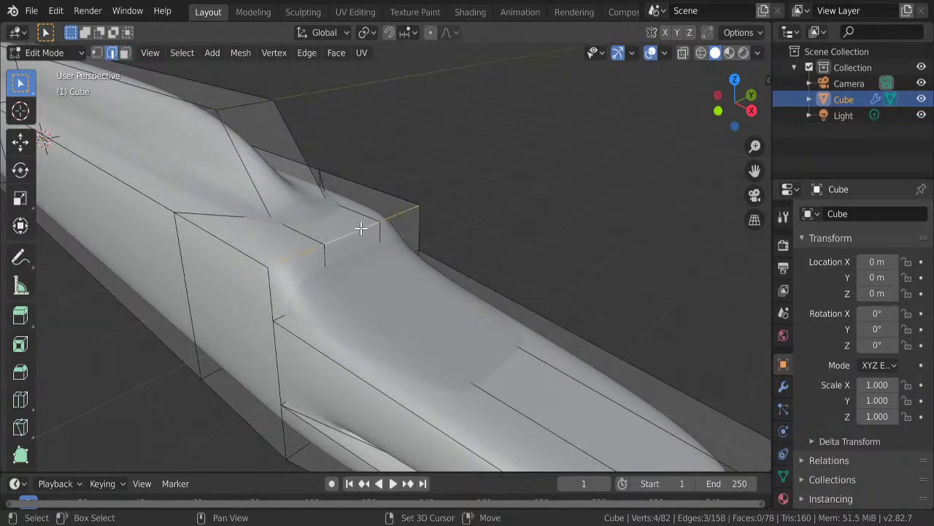
key(g)
key(z)
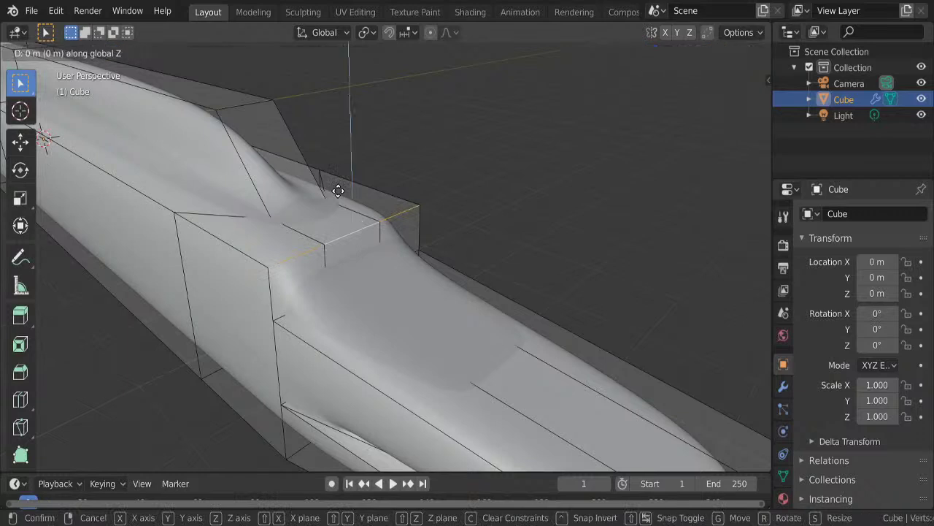
click(338, 143)
click(467, 197)
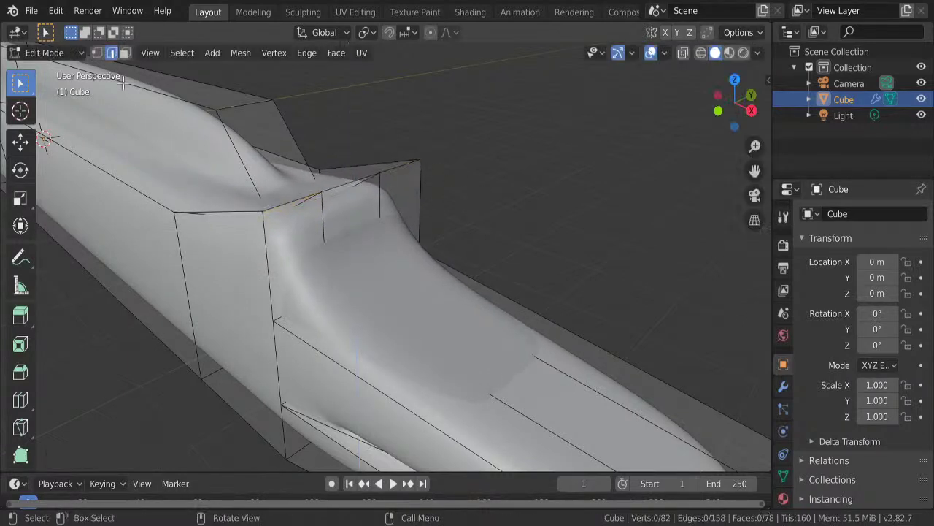
click(125, 53)
click(304, 251)
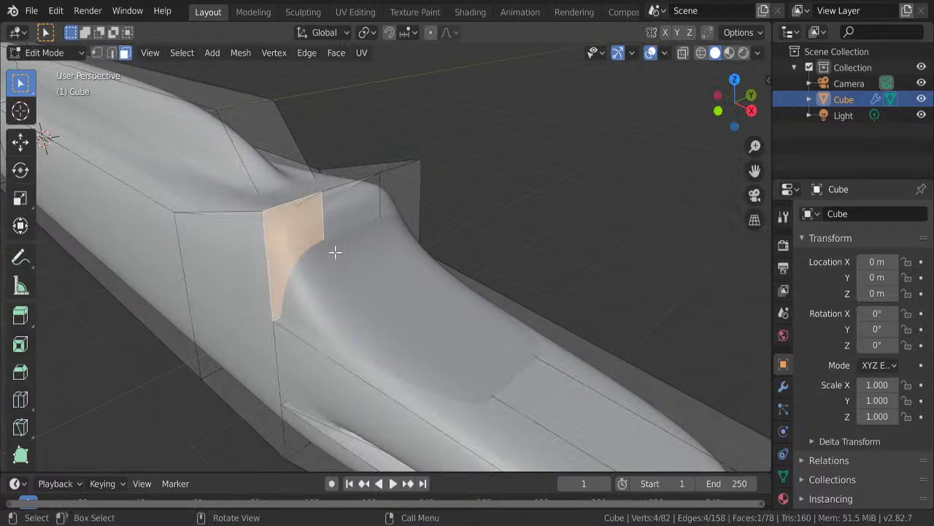
- Add the second brow face, inset both eye-socket faces and push them about 0.15 m inward
shift+click(413, 200)
key(i)
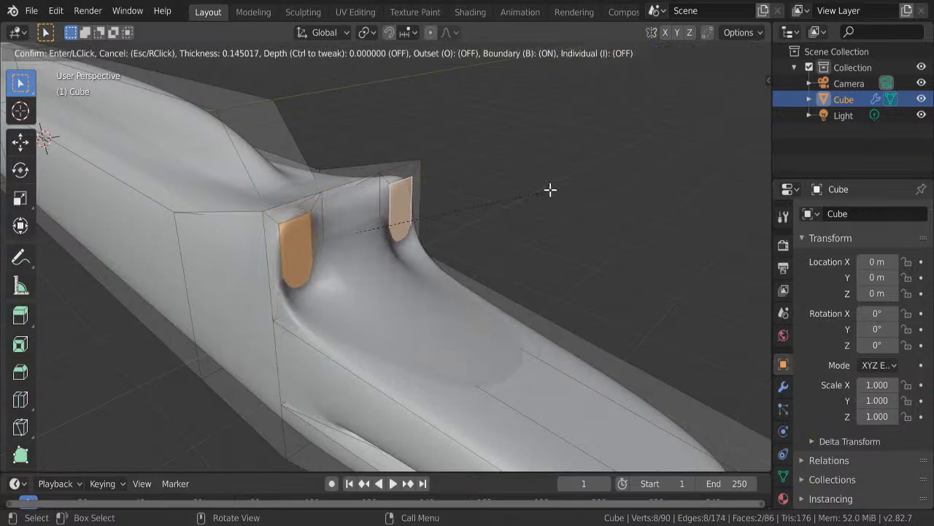
click(549, 190)
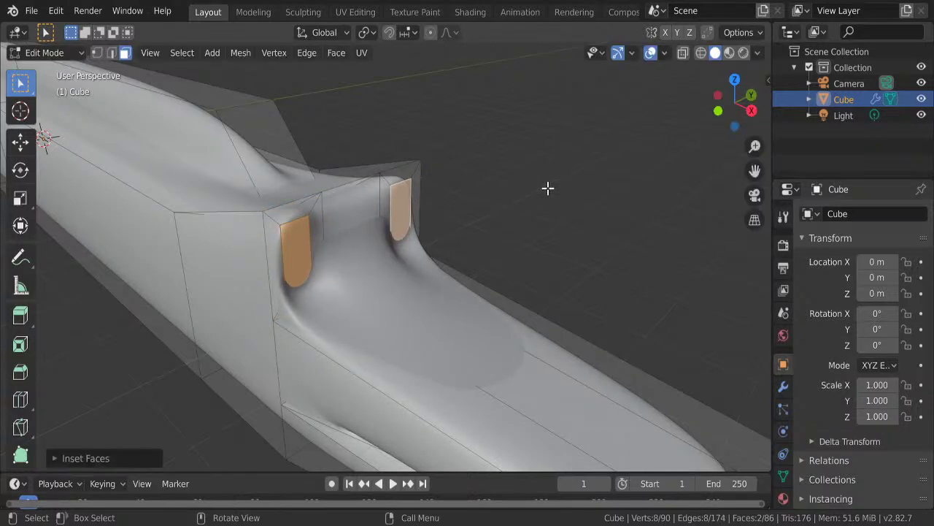
key(e)
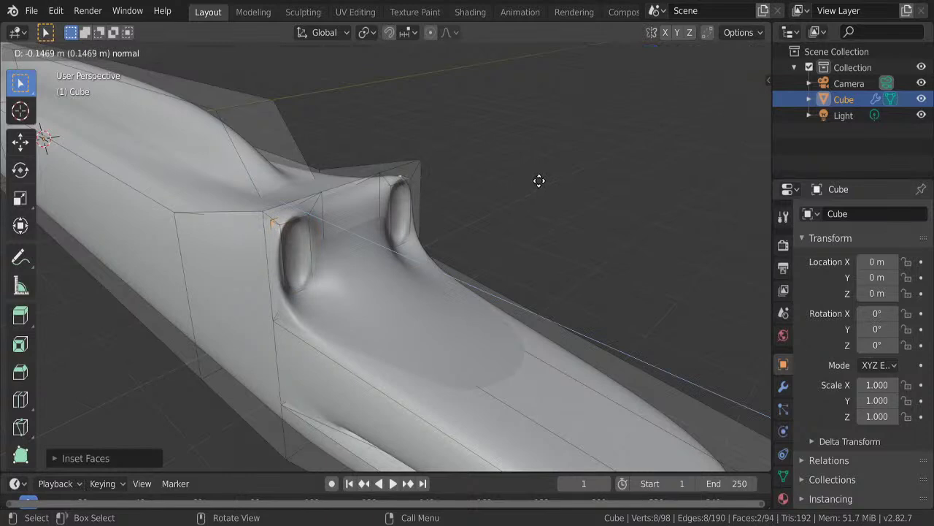
click(538, 181)
mouse_move(541, 183)
middle_down()
mouse_move(506, 229)
mouse_move(432, 215)
mouse_move(488, 235)
mouse_move(511, 226)
mouse_move(363, 214)
middle_up()
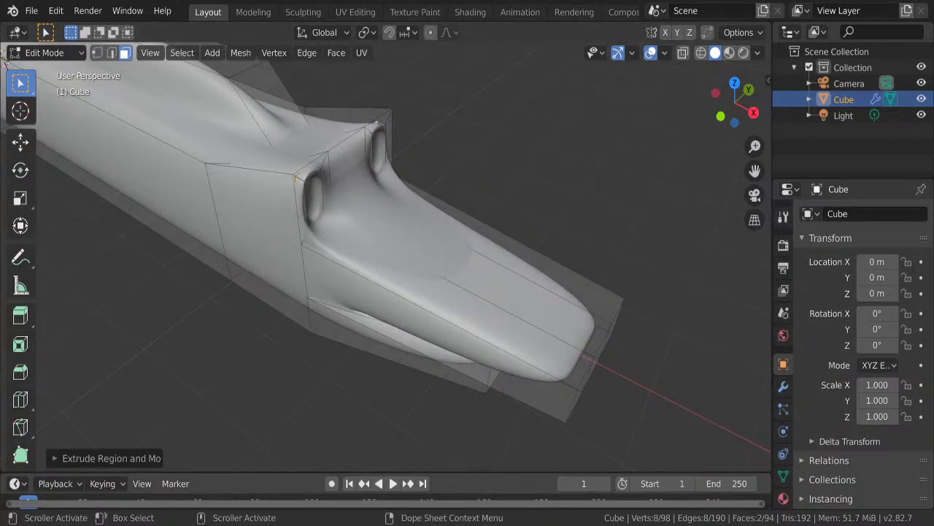
- Preview the smoothed head, then place a loop cut across the snout just ahead of the eye sockets
mouse_move(484, 361)
middle_down()
mouse_move(442, 355)
mouse_move(427, 330)
mouse_move(455, 309)
mouse_move(457, 287)
mouse_move(491, 366)
mouse_move(474, 298)
mouse_move(519, 284)
mouse_move(487, 322)
middle_up()
key(Tab)
key(Tab)
key(ctrl+r)
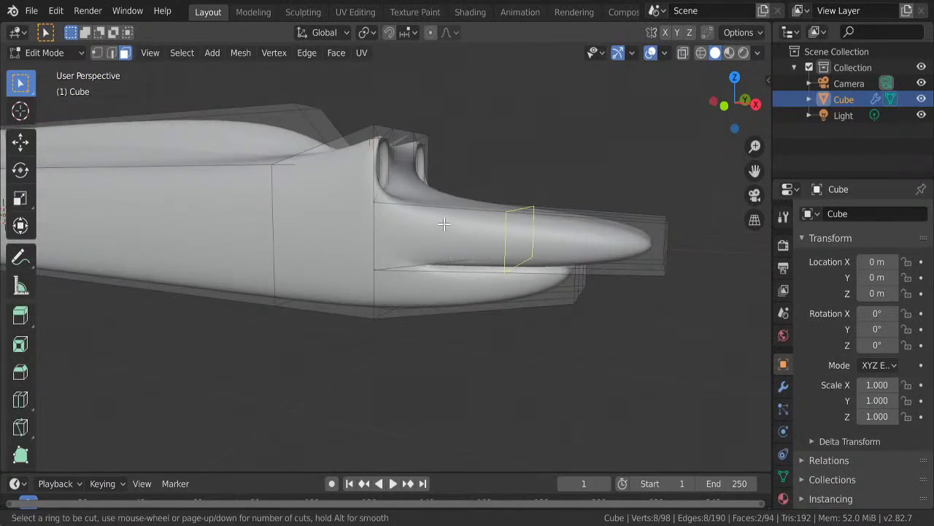
key(Escape)
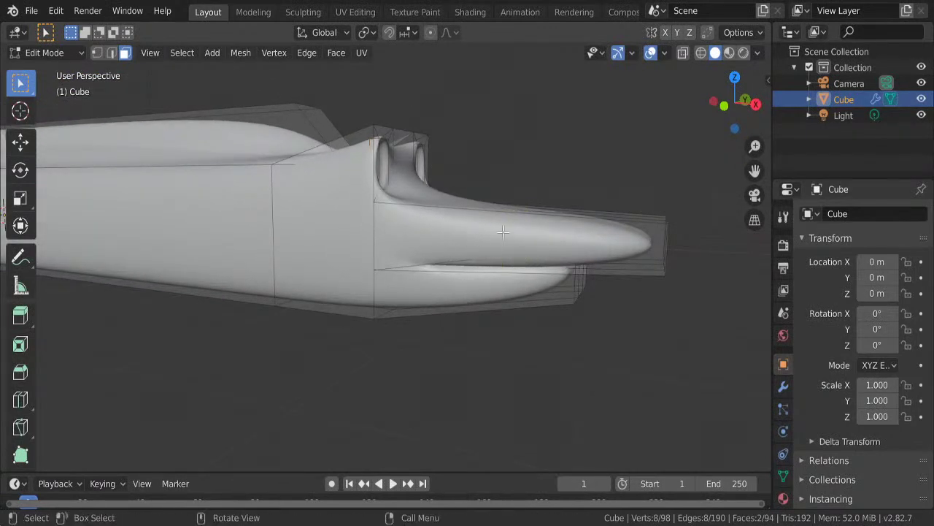
key(ctrl+r)
click(520, 216)
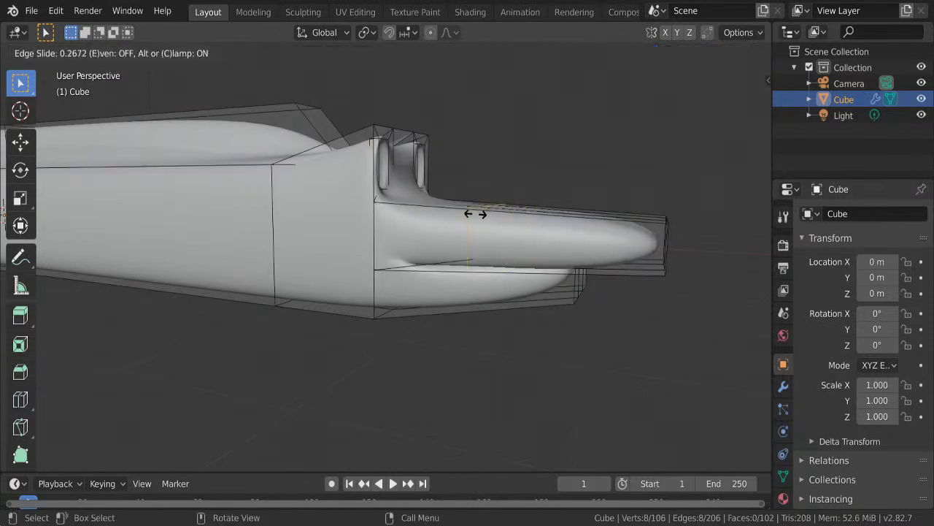
click(434, 210)
mouse_move(453, 241)
middle_down()
mouse_move(421, 267)
mouse_move(511, 244)
mouse_move(438, 229)
mouse_move(451, 239)
mouse_move(411, 240)
middle_up()
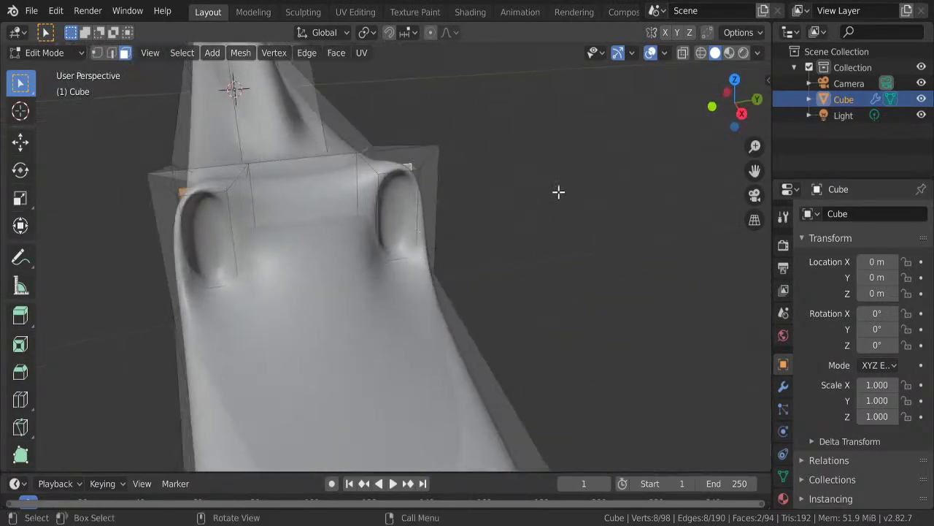
- Inset the two eye faces and extrude them outward from the sockets
key(i)
click(574, 186)
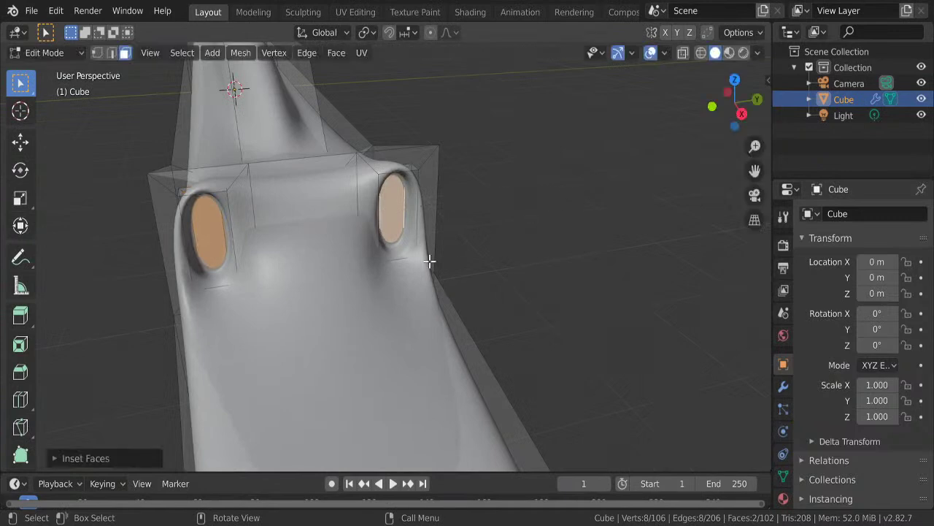
key(e)
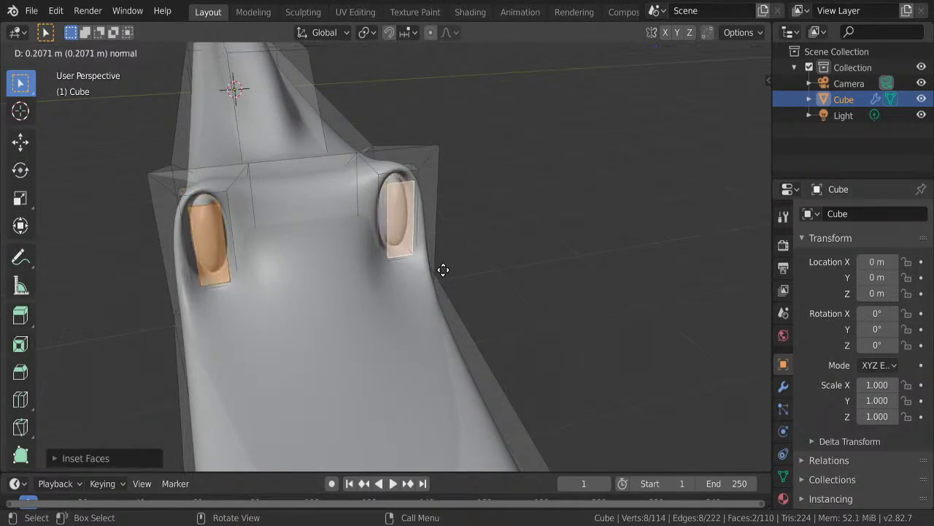
click(446, 271)
middle_drag(448, 271, 461, 266)
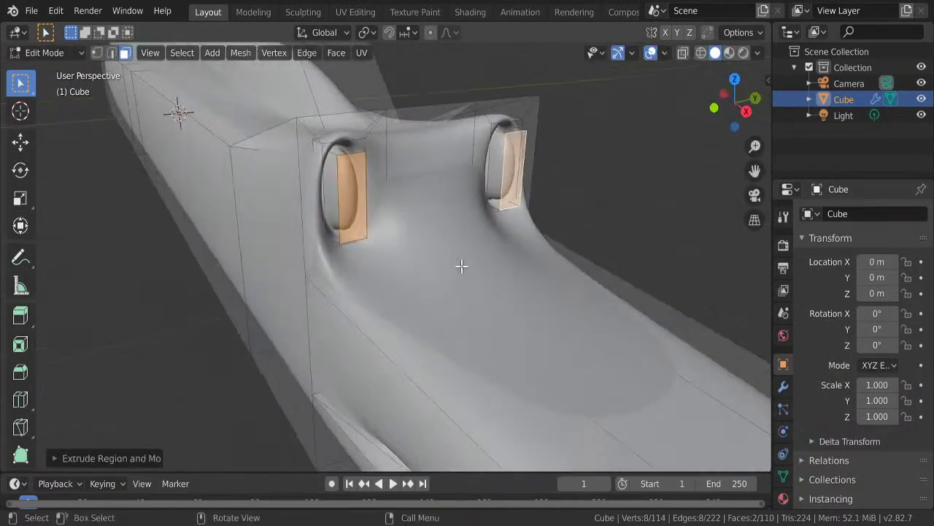
- Extrude the eye faces outward again into raised eye bumps and preview the smoothed head
key(i)
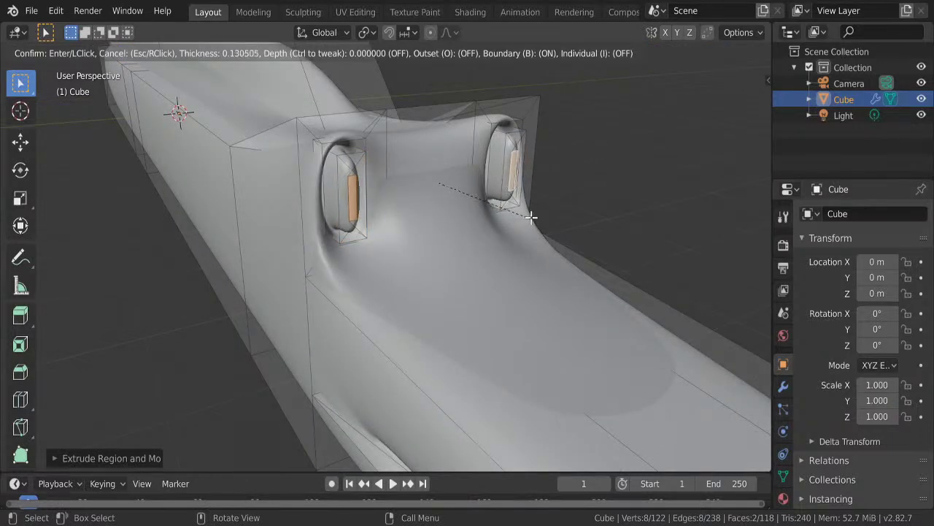
key(Escape)
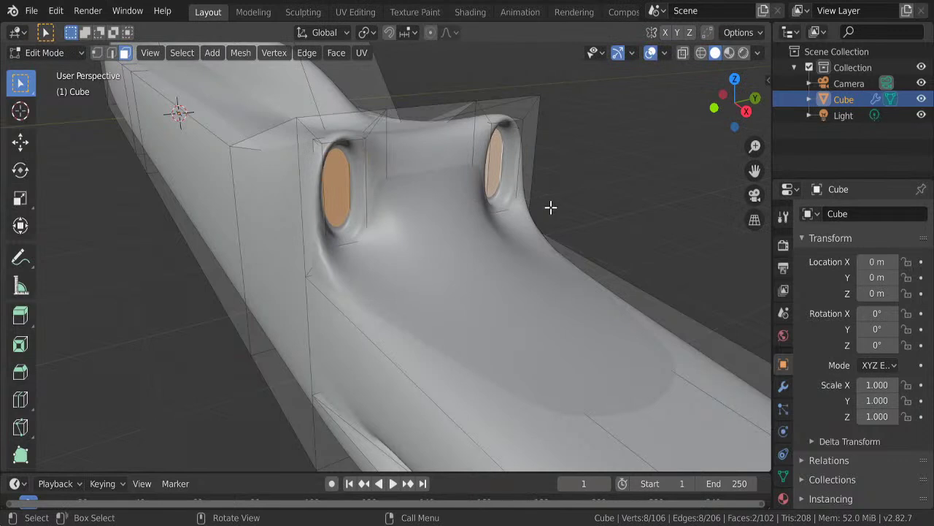
key(e)
click(562, 212)
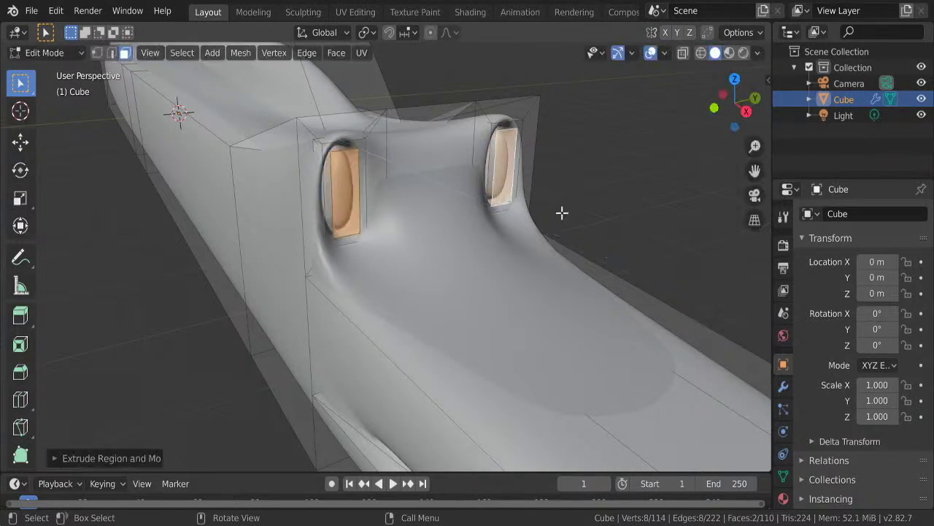
click(561, 212)
key(Tab)
scroll(568, 192, down, 5)
mouse_move(559, 214)
middle_down()
mouse_move(520, 221)
mouse_move(474, 212)
mouse_move(584, 211)
mouse_move(490, 212)
mouse_move(438, 259)
mouse_move(454, 299)
mouse_move(482, 299)
mouse_move(428, 293)
middle_up()
key(Tab)
scroll(431, 263, up, 3)
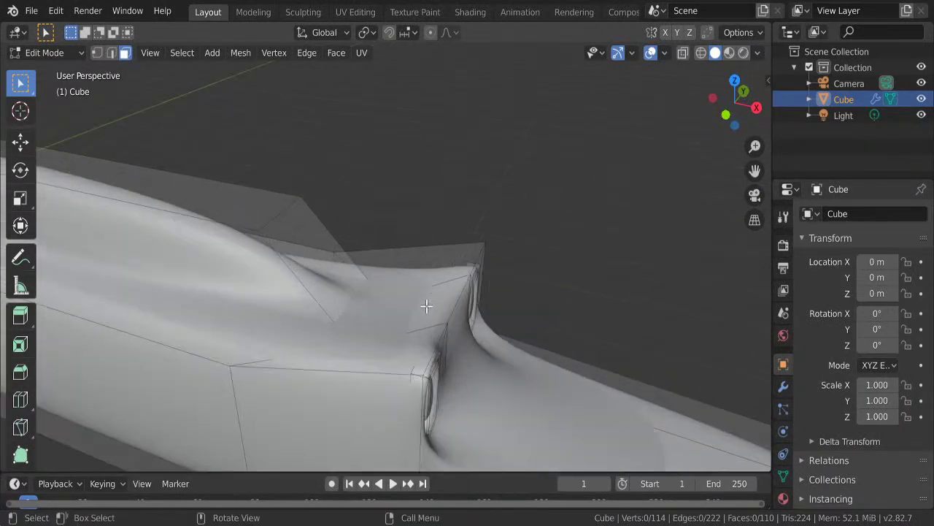
- Knife-cut the brow's top corners and extrude two faces about 0.057 m into rounded bumps
key(k)
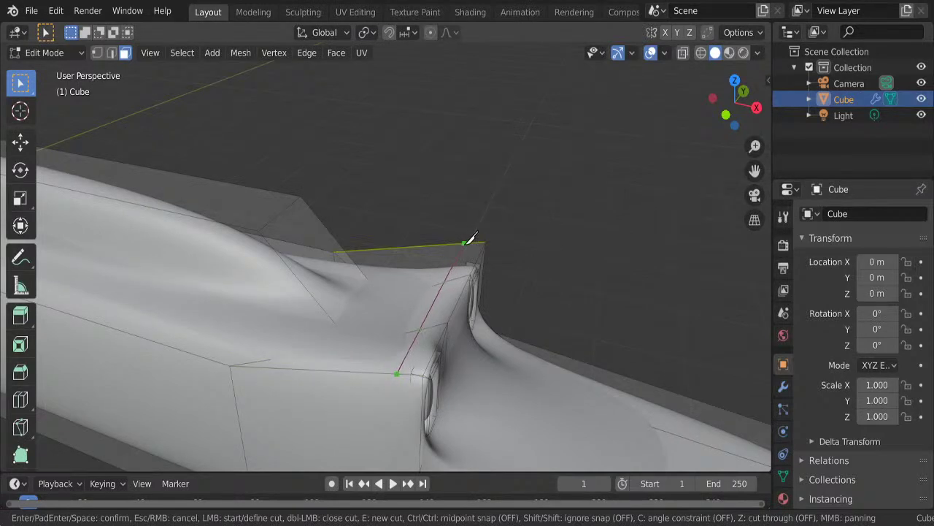
key(Return)
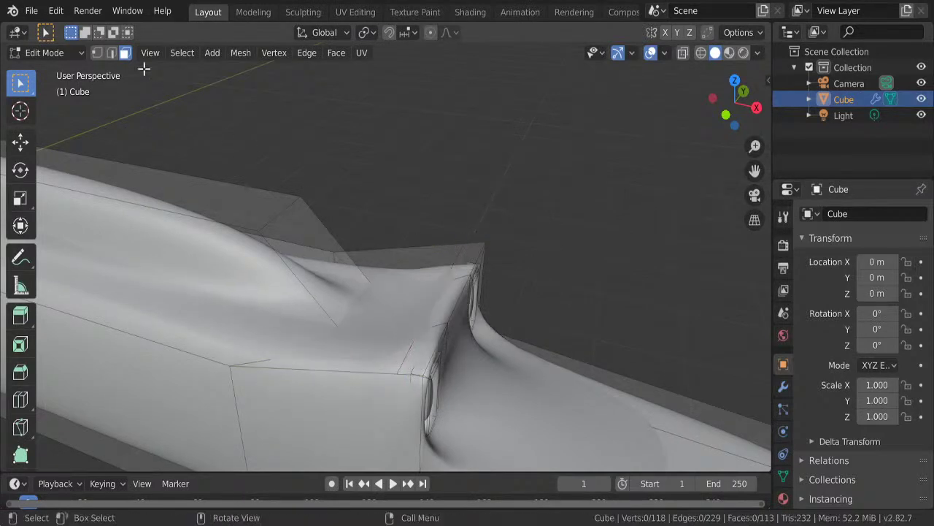
click(470, 256)
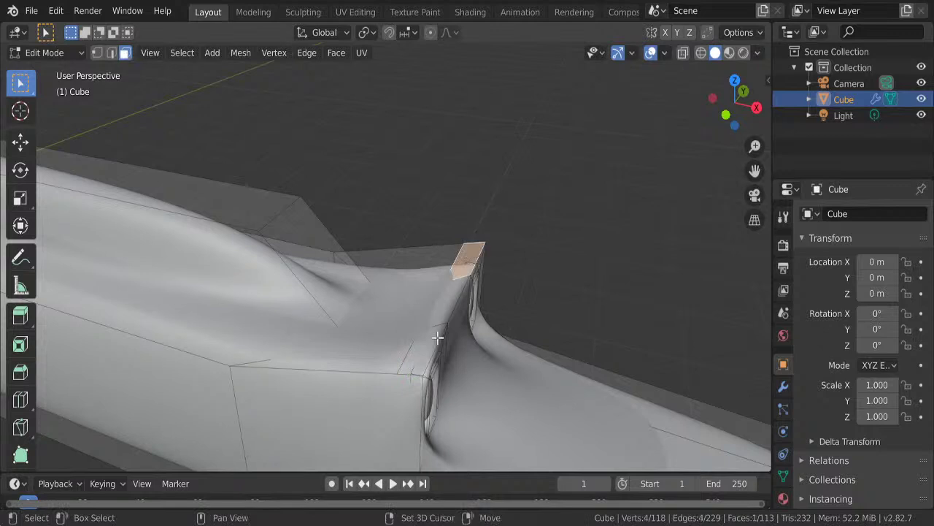
shift+click(422, 356)
key(e)
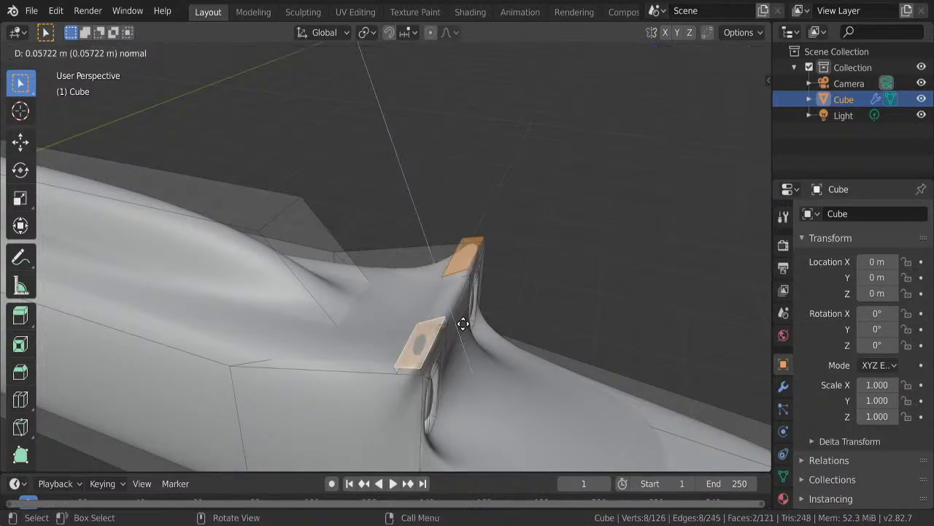
click(461, 298)
click(536, 278)
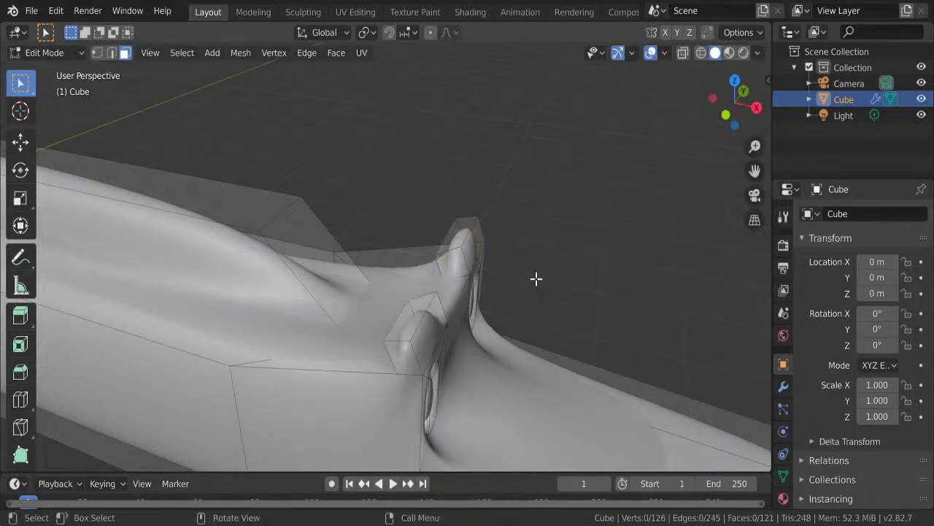
key(Tab)
mouse_move(538, 312)
middle_down()
mouse_move(457, 313)
mouse_move(486, 314)
middle_up()
key(Tab)
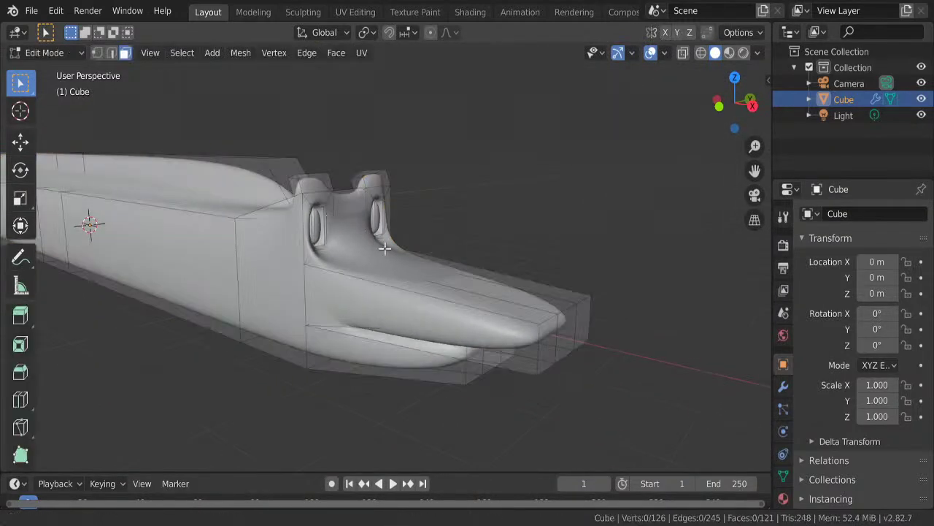
- In edge select mode, scale the brow-bump top edges down to about 0.80
mouse_move(382, 243)
middle_down()
mouse_move(485, 325)
mouse_move(484, 335)
mouse_move(382, 381)
middle_up()
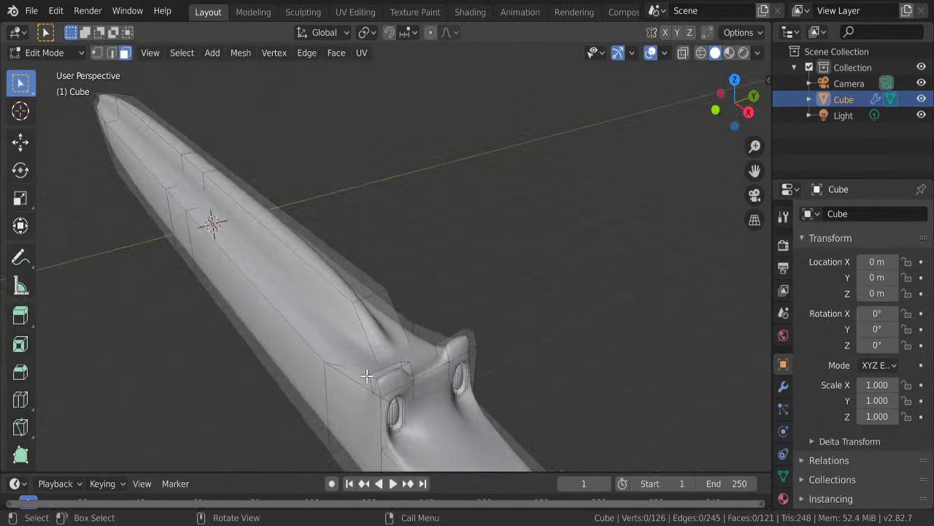
scroll(397, 329, up, 2)
scroll(400, 330, up, 2)
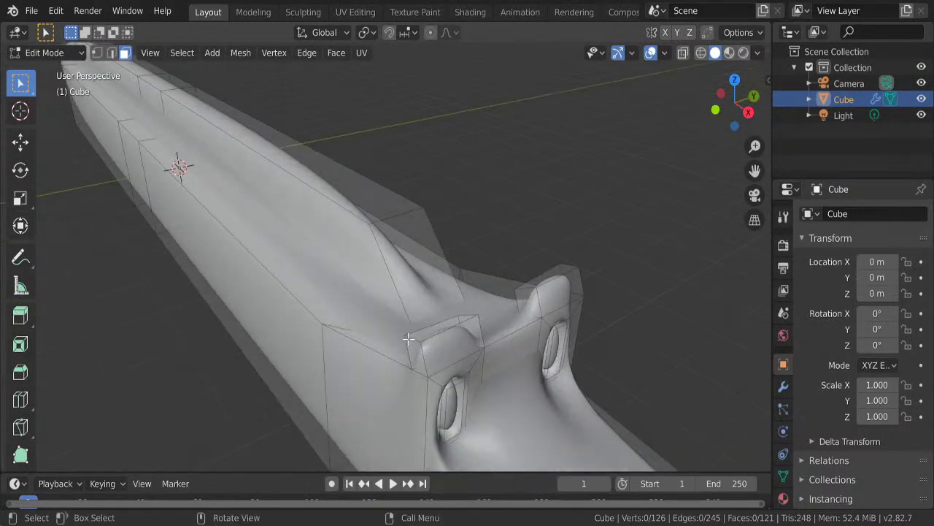
click(112, 52)
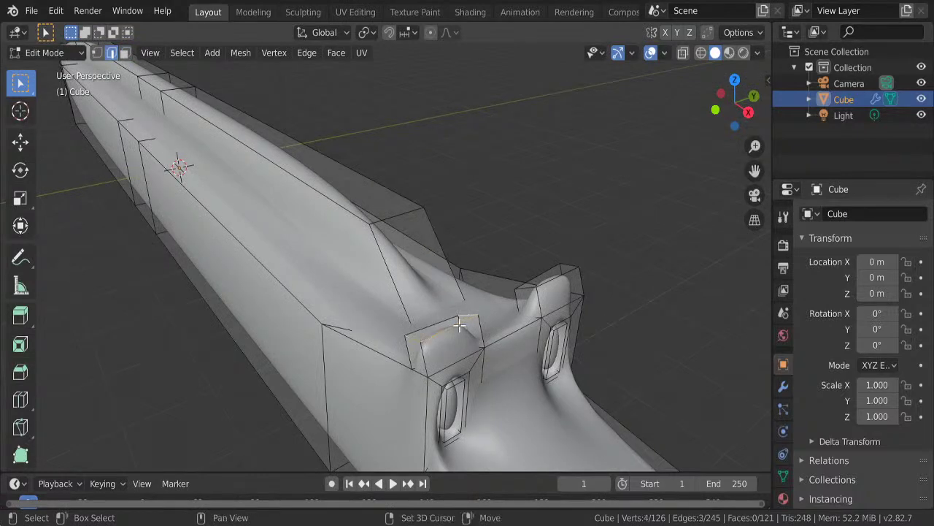
shift+click(459, 325)
key(s)
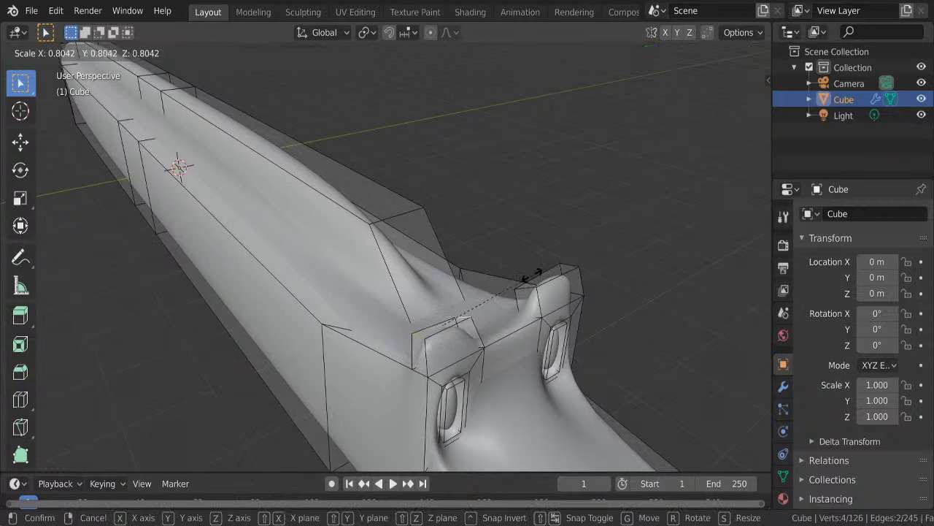
click(531, 275)
- Scale one bump-top edge further to a point and review the smoothed creature in Object Mode
scroll(601, 277, up, 3)
mouse_move(601, 278)
middle_down()
mouse_move(592, 298)
mouse_move(509, 328)
middle_up()
shift+click(493, 286)
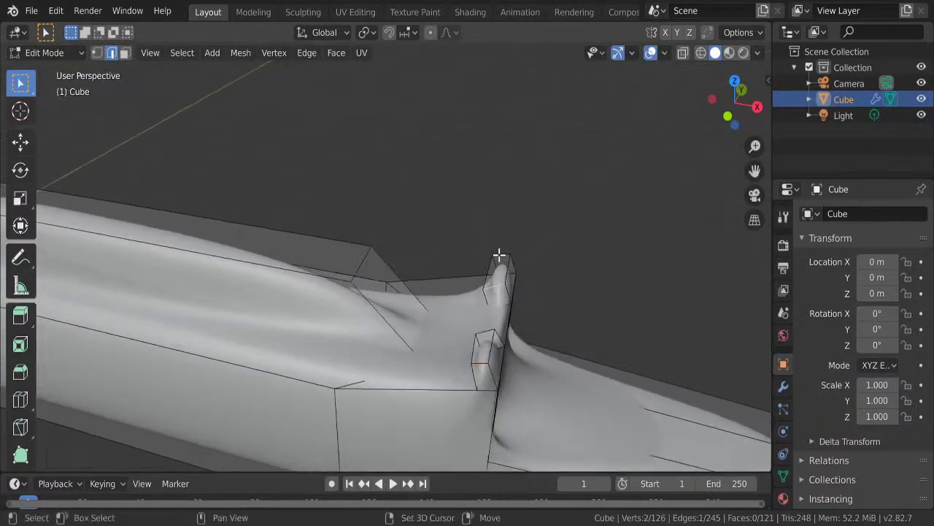
key(s)
click(541, 236)
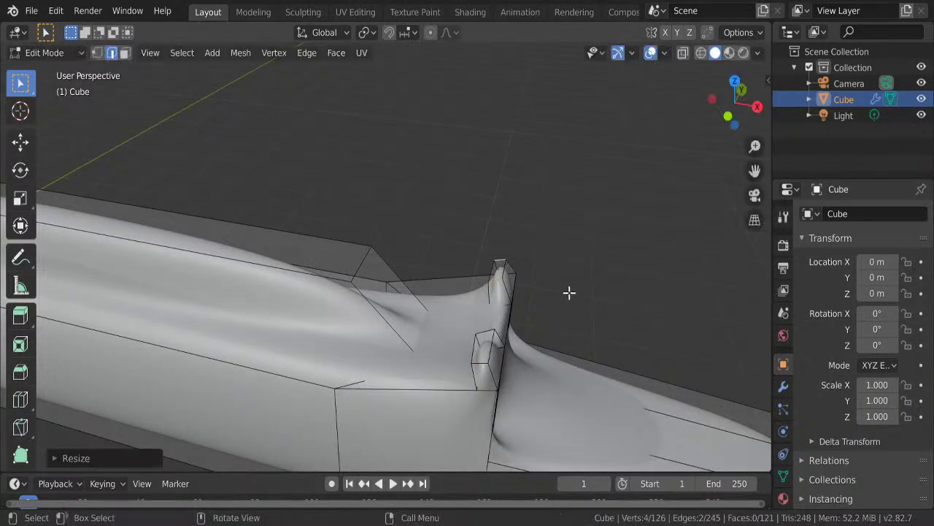
key(Tab)
mouse_move(568, 320)
middle_down()
mouse_move(440, 315)
mouse_move(506, 302)
mouse_move(438, 344)
mouse_move(480, 358)
mouse_move(472, 382)
middle_up()
scroll(441, 315, down, 5)
click(441, 315)
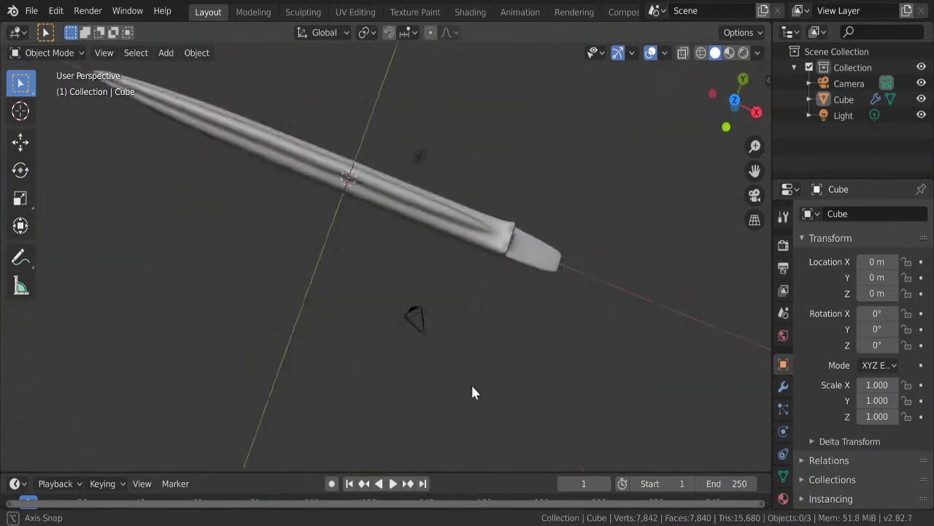
- Select the Cube, enter Edit Mode and orbit to see the whole long body diagonally
click(407, 220)
key(Tab)
mouse_move(407, 221)
middle_down()
mouse_move(431, 246)
mouse_move(384, 231)
mouse_move(398, 211)
mouse_move(526, 263)
mouse_move(530, 309)
middle_up()
mouse_move(474, 268)
middle_down()
mouse_move(451, 269)
mouse_move(444, 252)
mouse_move(521, 282)
mouse_move(495, 269)
mouse_move(451, 270)
middle_up()
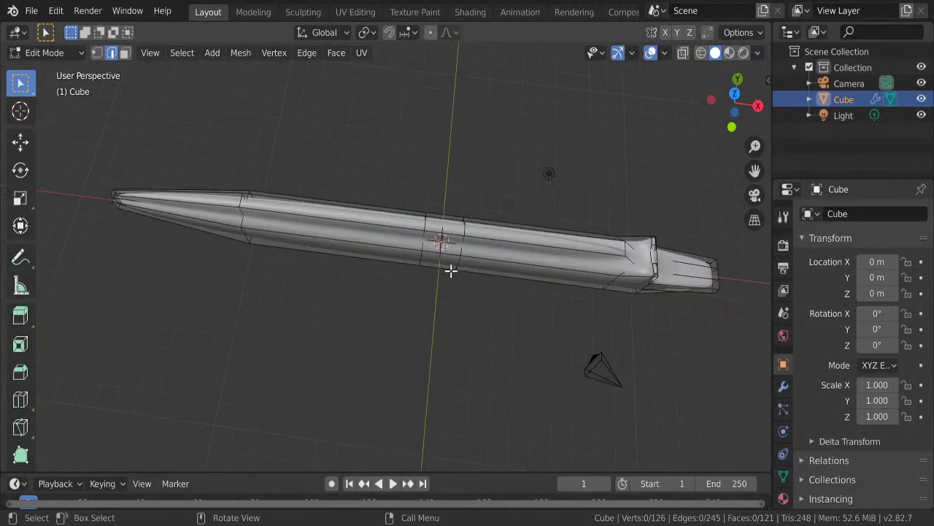
- Edge-slide two midsection loops along the body by about 0.35 and 0.24
alt+click(457, 261)
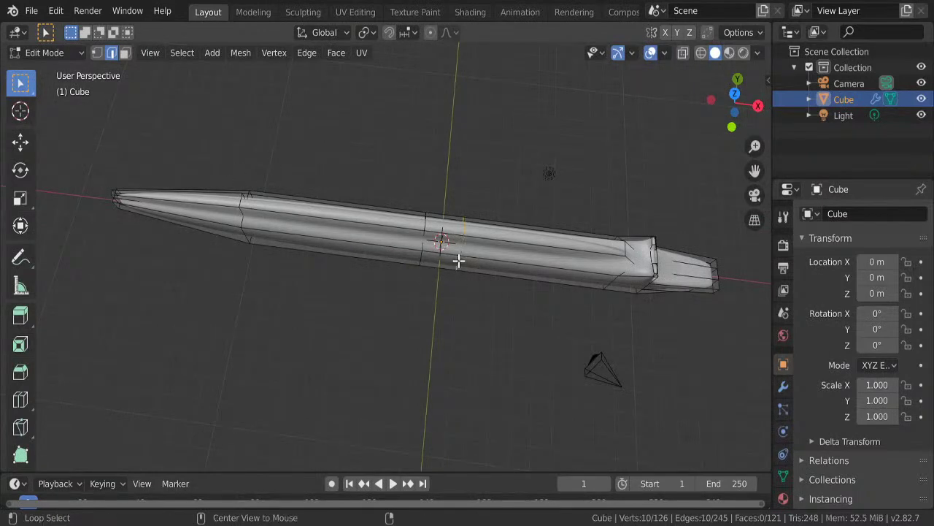
key(g)
key(g)
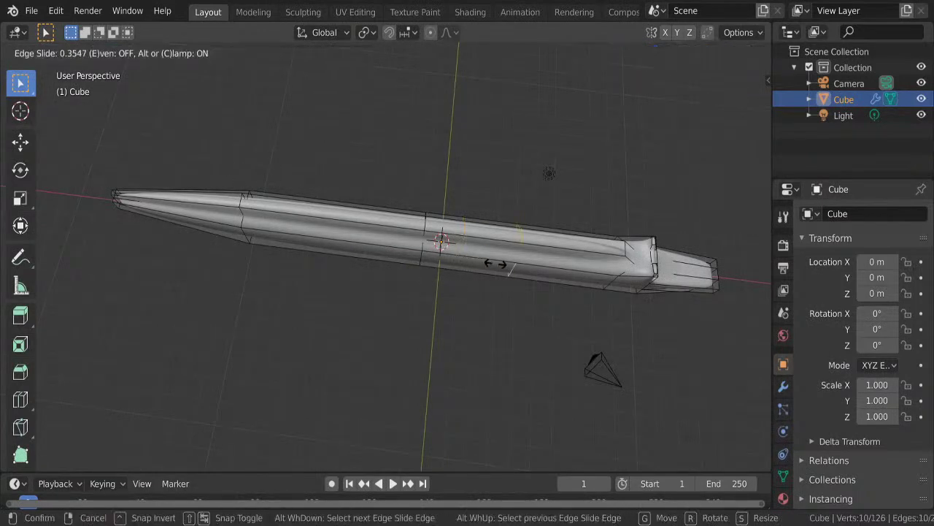
click(498, 263)
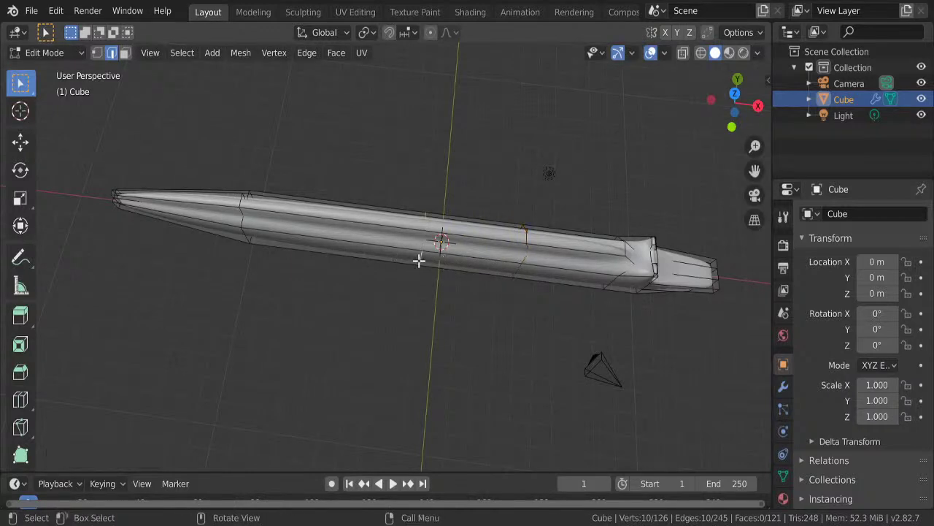
key(g)
key(g)
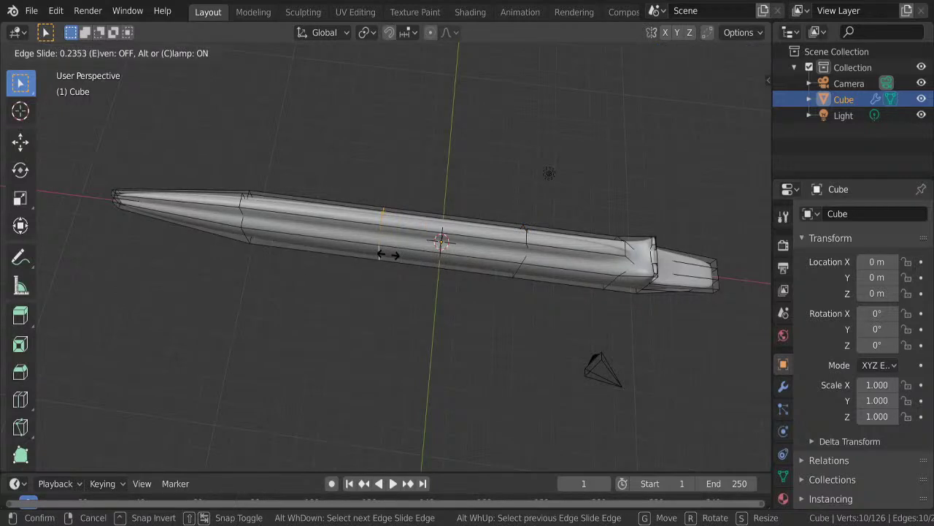
click(387, 255)
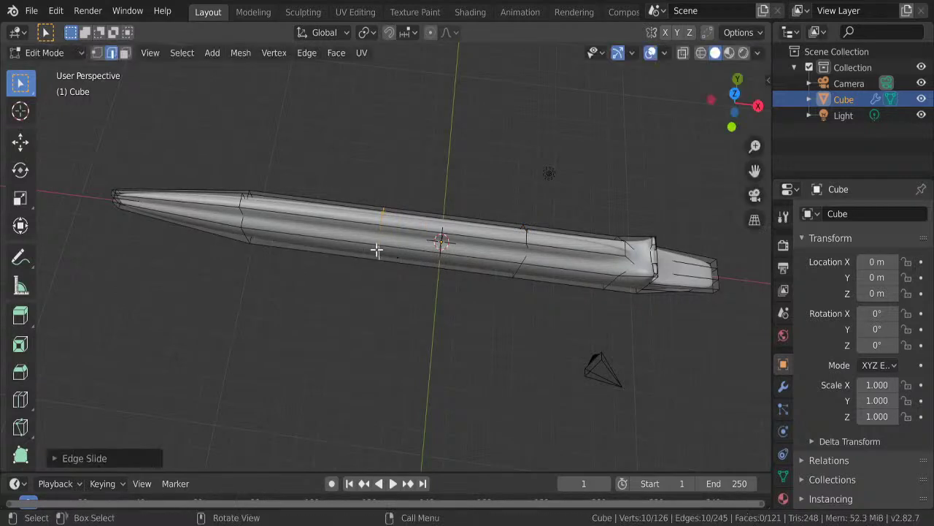
- Move a midsection edge loop about 3.24 m along Y, bending the body into a wavy zigzag
alt+click(243, 234)
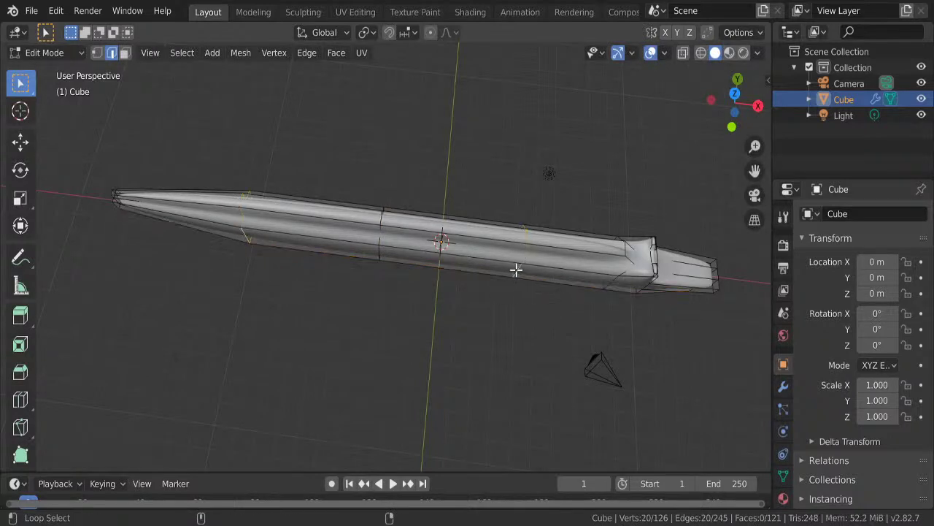
key(g)
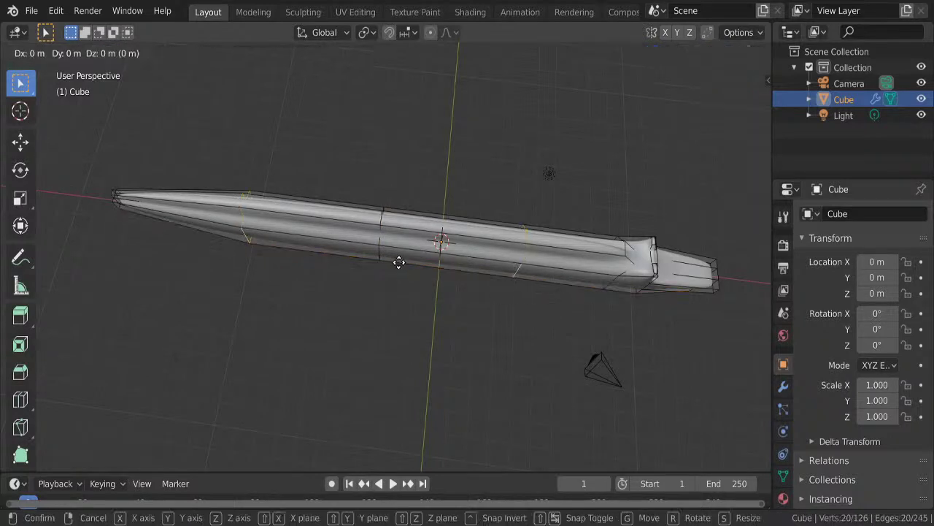
key(y)
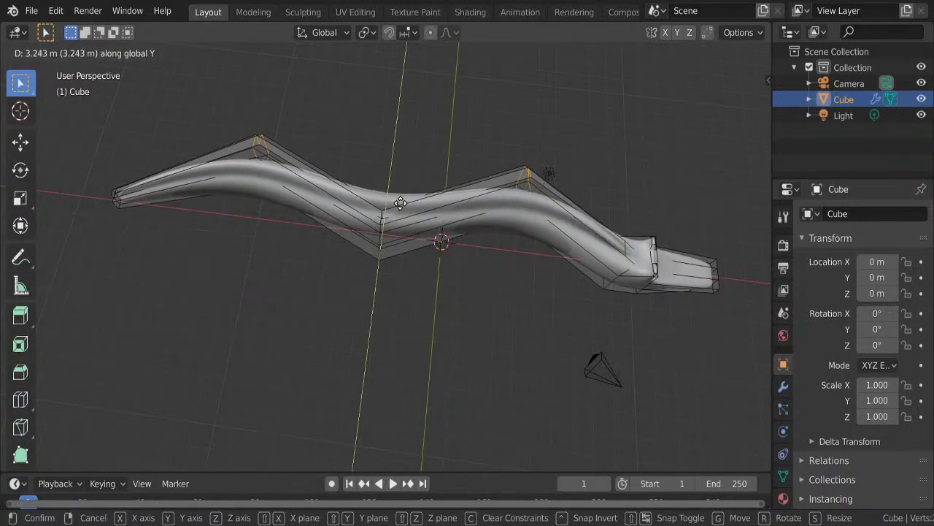
click(400, 203)
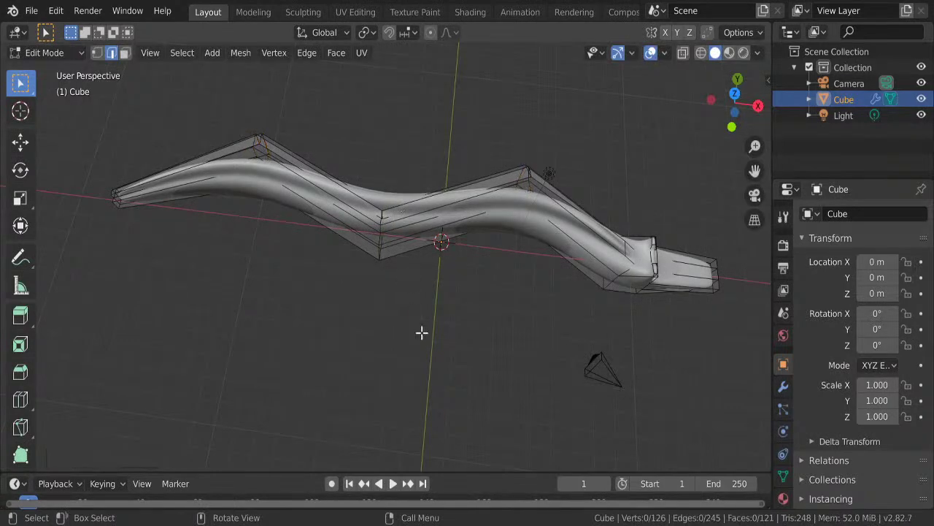
key(Tab)
mouse_move(444, 355)
middle_down()
mouse_move(403, 278)
mouse_move(359, 285)
mouse_move(553, 365)
mouse_move(509, 245)
mouse_move(486, 244)
mouse_move(494, 250)
middle_up()
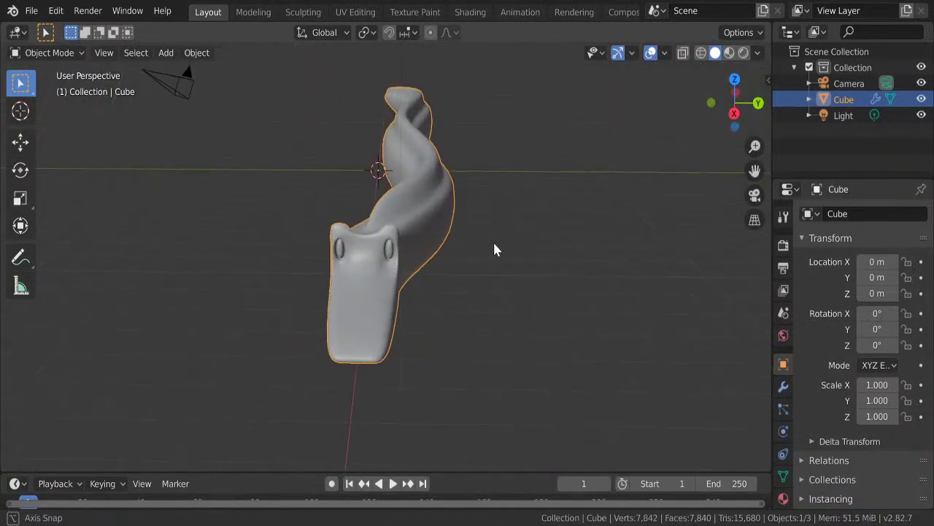
key(Tab)
mouse_move(438, 284)
middle_down()
mouse_move(450, 313)
mouse_move(438, 326)
middle_up()
- In Top view with X-Ray on, box-select the tail-half vertices and nudge them slightly along Y
click(736, 82)
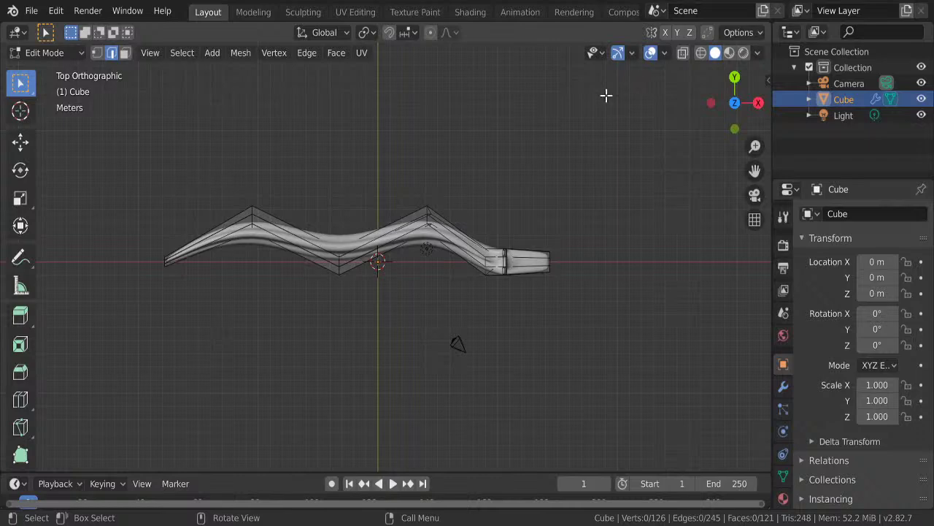
click(683, 53)
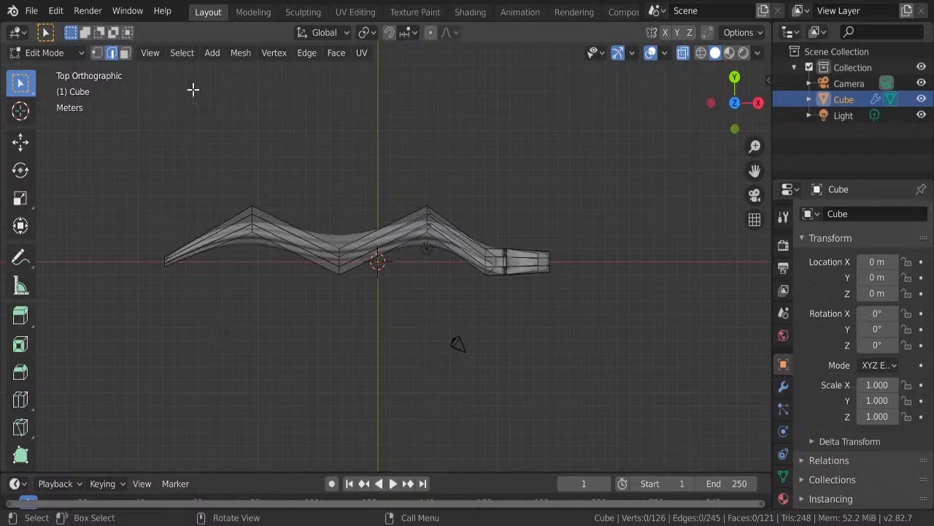
drag(114, 154, 442, 308)
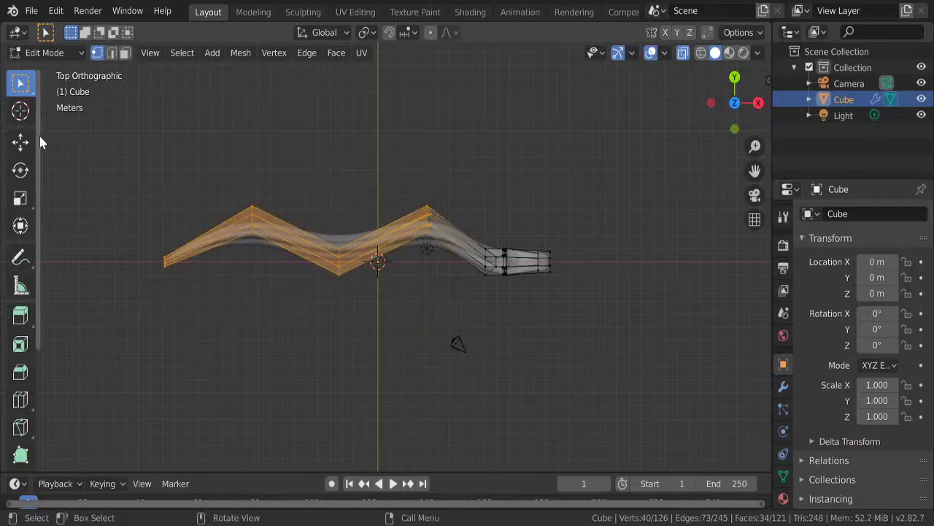
key(g)
key(y)
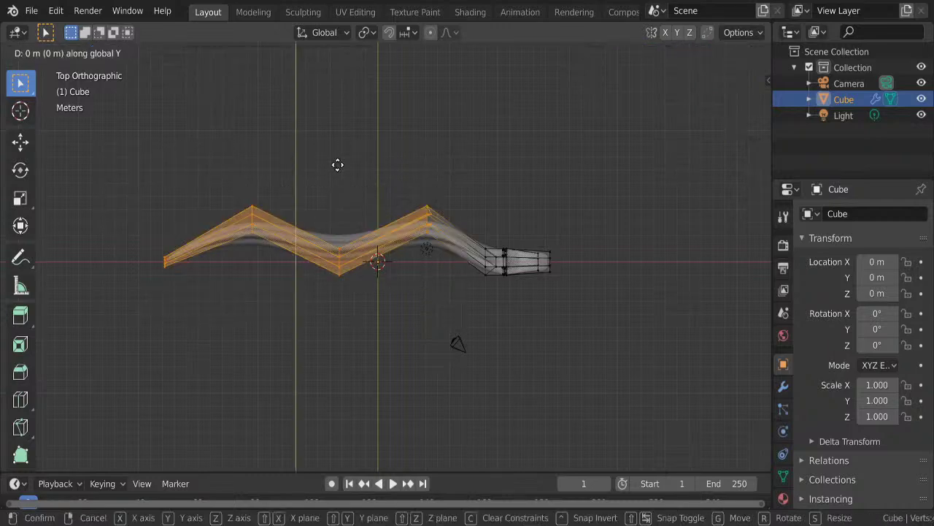
click(333, 180)
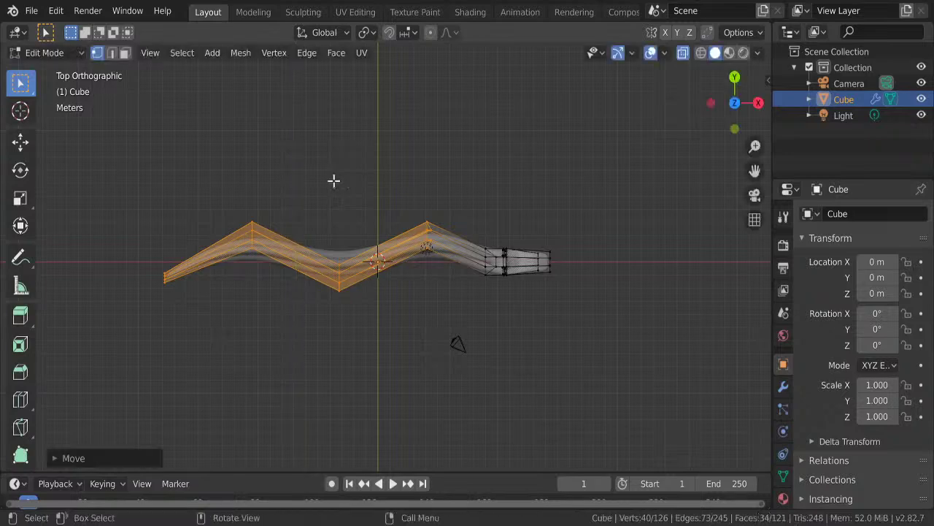
key(Tab)
mouse_move(402, 334)
middle_down()
mouse_move(338, 254)
mouse_move(461, 279)
mouse_move(483, 225)
middle_up()
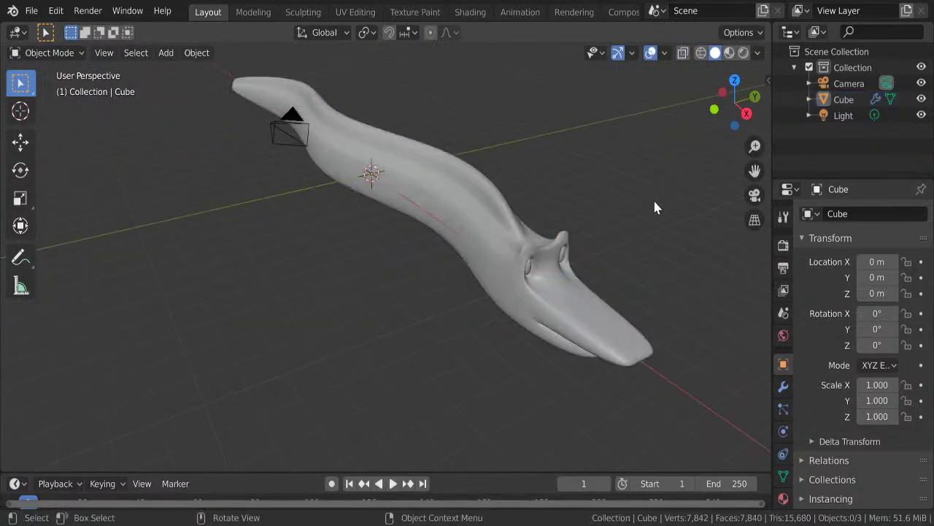
- Switch to Right Orthographic view and zoom in on the creature's face
mouse_move(653, 198)
middle_down()
mouse_move(536, 196)
mouse_move(643, 192)
mouse_move(532, 234)
mouse_move(507, 223)
mouse_move(447, 226)
middle_up()
middle_drag(387, 216, 387, 219)
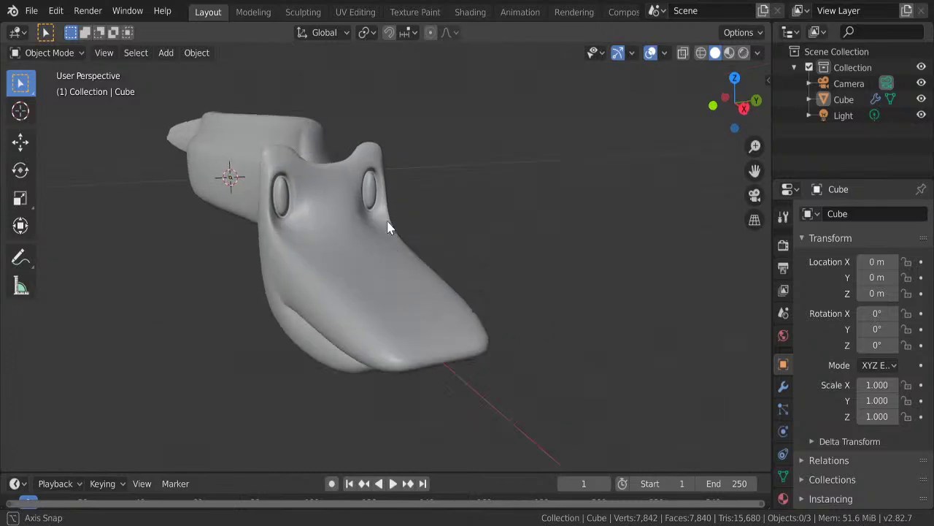
click(743, 108)
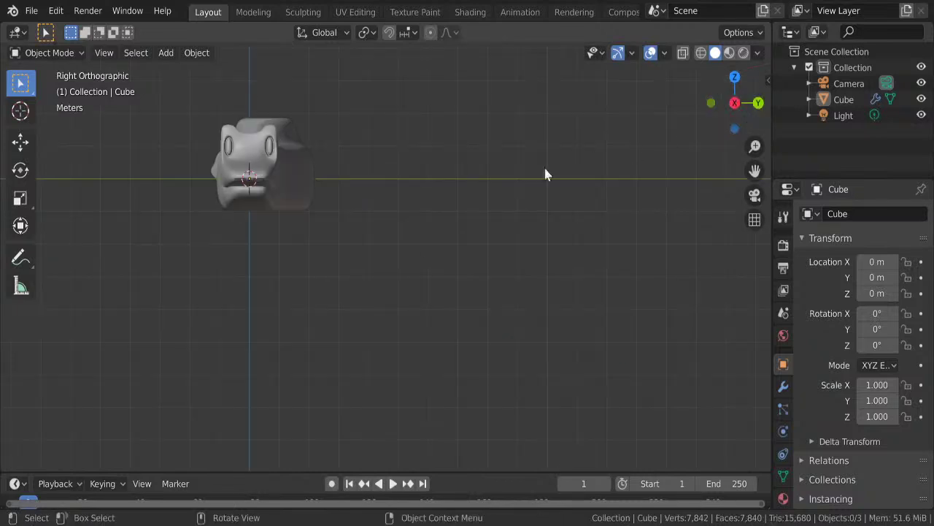
mouse_move(255, 175)
shift+middle_down()
mouse_move(358, 234)
mouse_move(390, 270)
shift+middle_up()
scroll(385, 259, up, 3)
scroll(385, 260, up, 3)
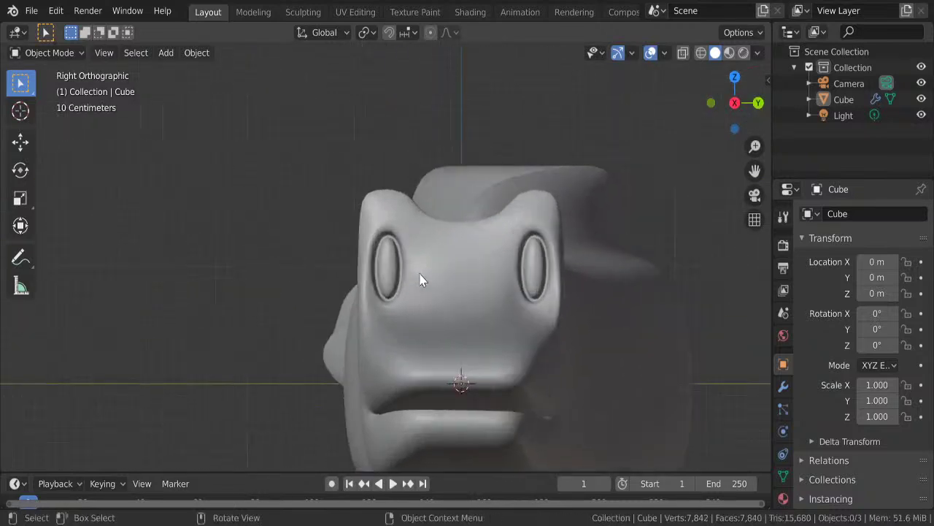
- Add a UV sphere, shade it smooth, and scale it down to about 0.063
key(shift+a)
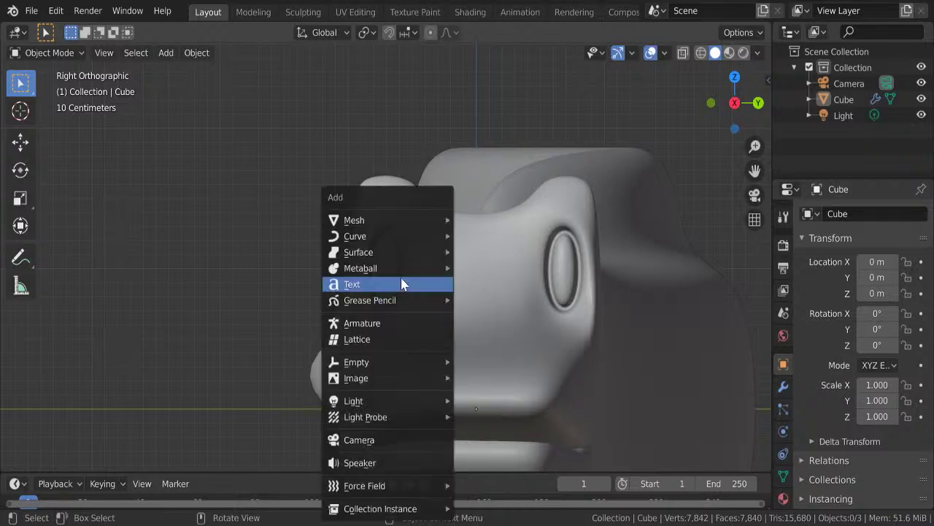
click(491, 270)
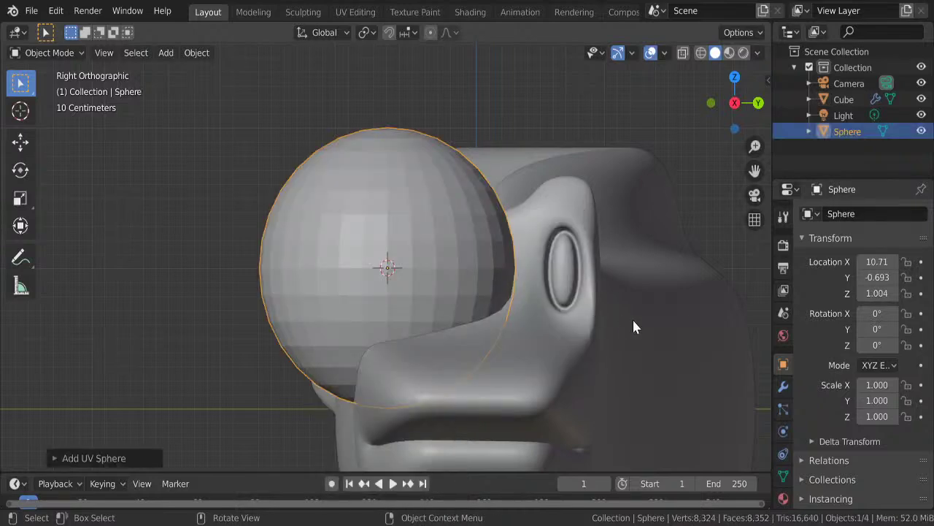
right_click(449, 268)
click(455, 255)
key(s)
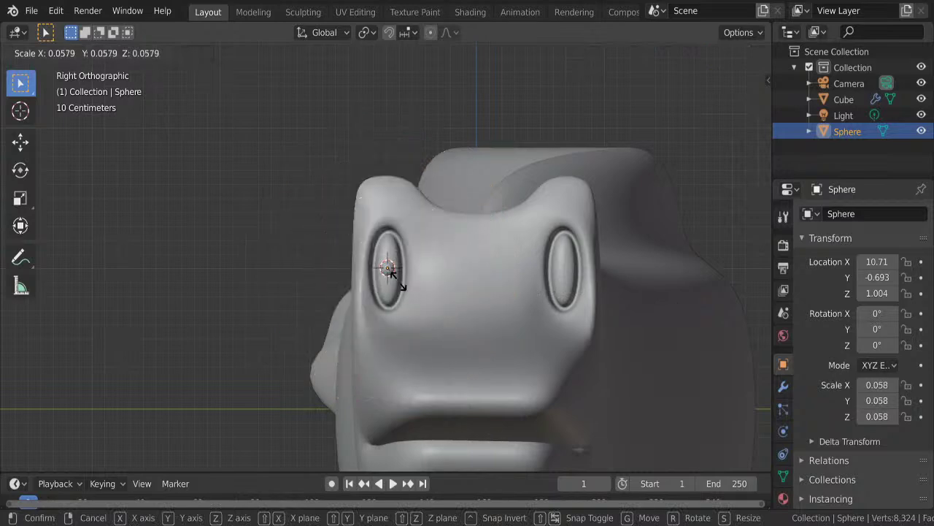
click(400, 287)
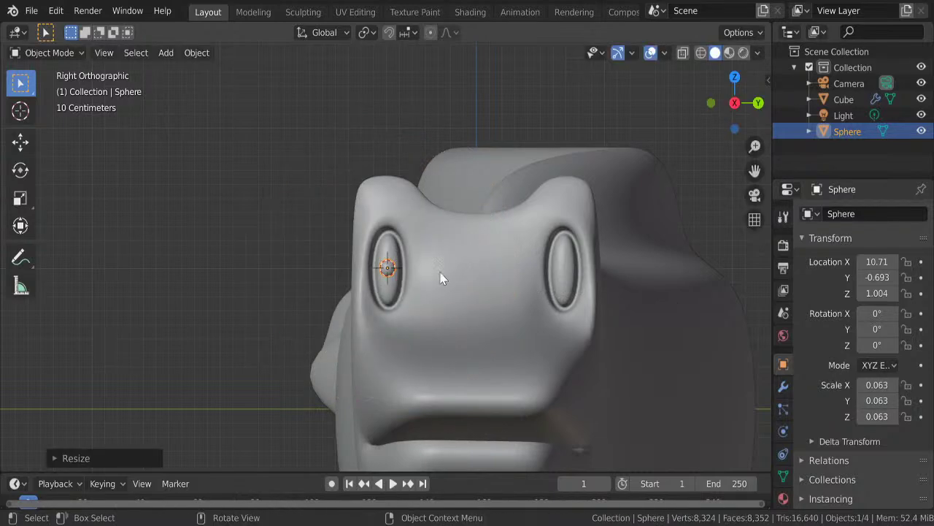
- Move the small sphere along X until it sits inside the left eye socket
click(711, 102)
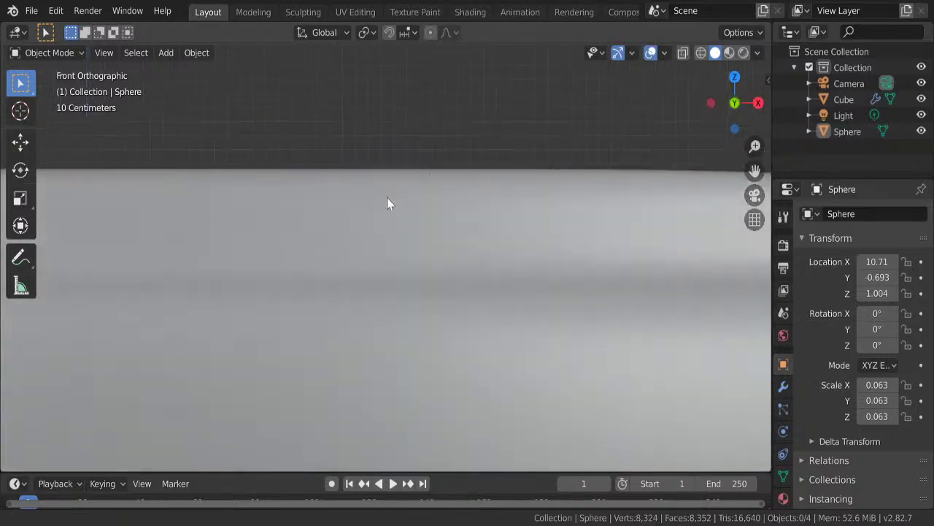
scroll(387, 203, down, 2)
mouse_move(548, 309)
shift+middle_down()
mouse_move(223, 305)
mouse_move(265, 255)
mouse_move(302, 277)
shift+middle_up()
scroll(419, 281, up, 3)
scroll(418, 283, up, 2)
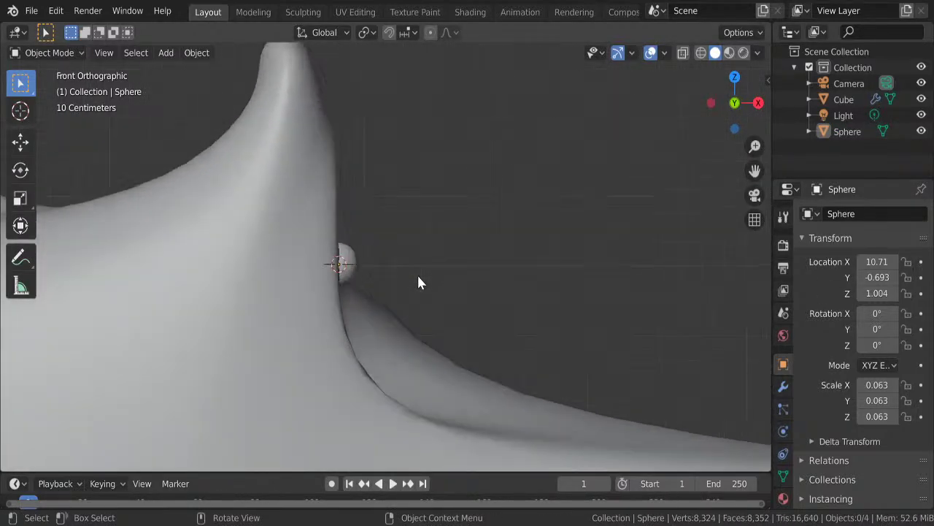
scroll(418, 282, up, 2)
click(338, 263)
middle_drag(417, 284, 407, 294)
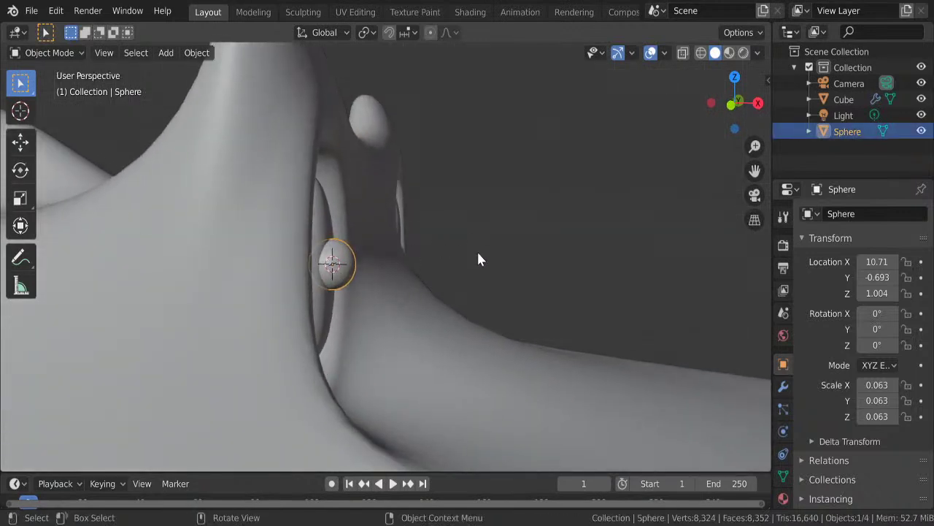
key(g)
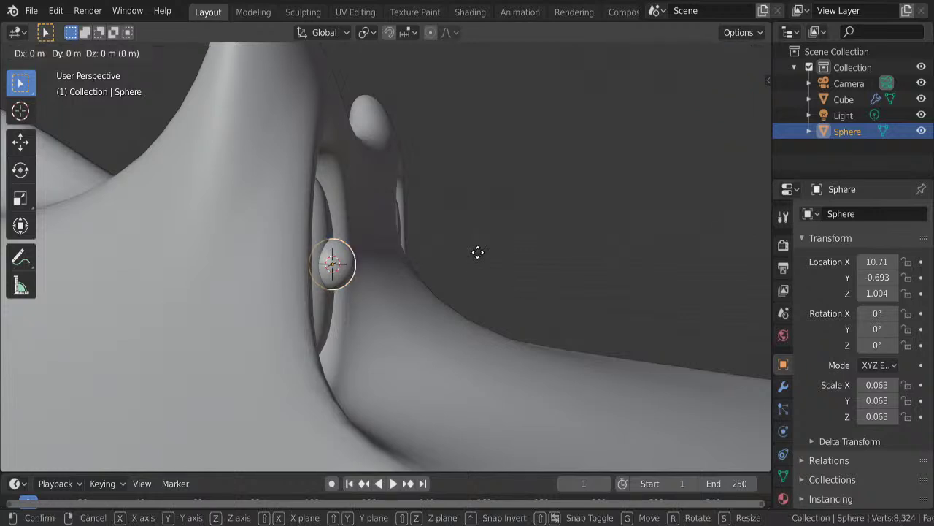
key(x)
click(470, 253)
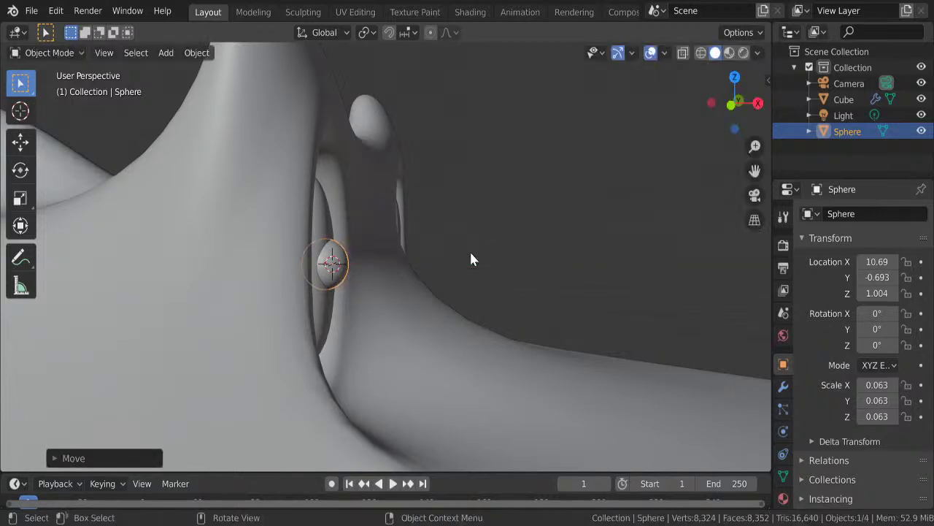
click(738, 103)
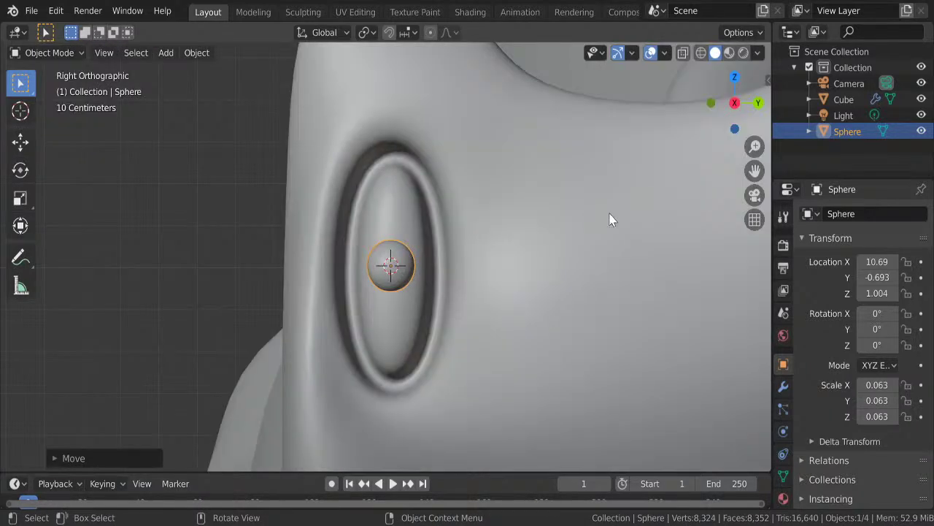
scroll(612, 221, down, 2)
shift+middle_drag(553, 225, 402, 242)
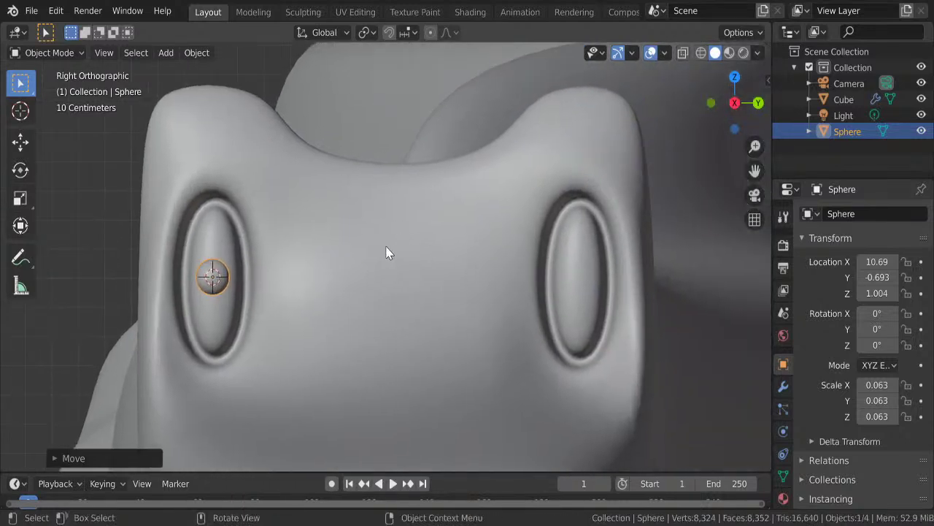
- Duplicate the eyeball and slide the copy along Y into the right eye socket
key(shift+d)
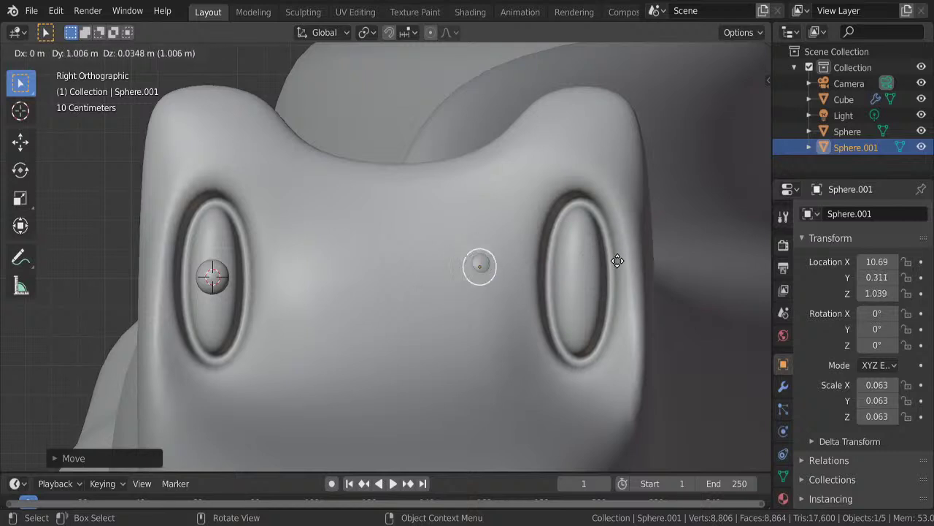
key(y)
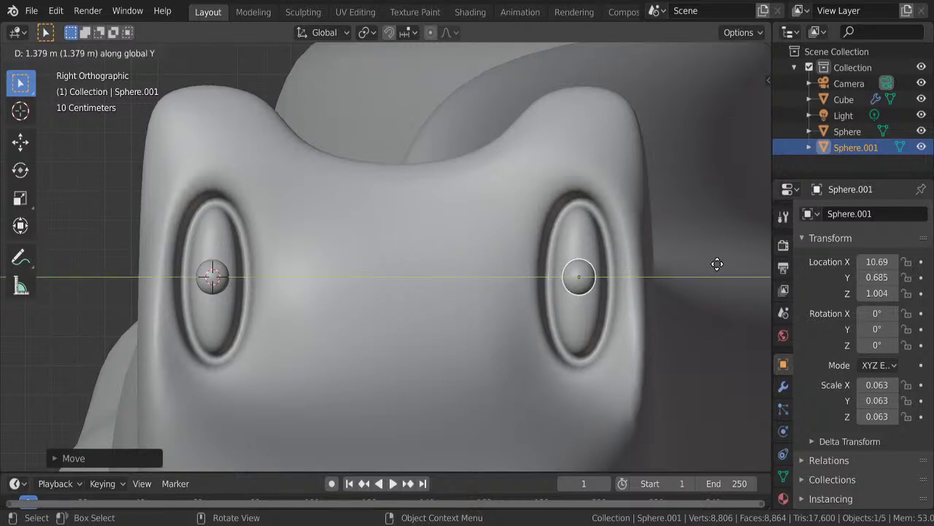
click(716, 264)
click(107, 211)
mouse_move(108, 211)
middle_down()
mouse_move(180, 233)
mouse_move(348, 259)
middle_up()
- Select the creature's body and enter Edit Mode, viewing the snout's underside
key(Tab)
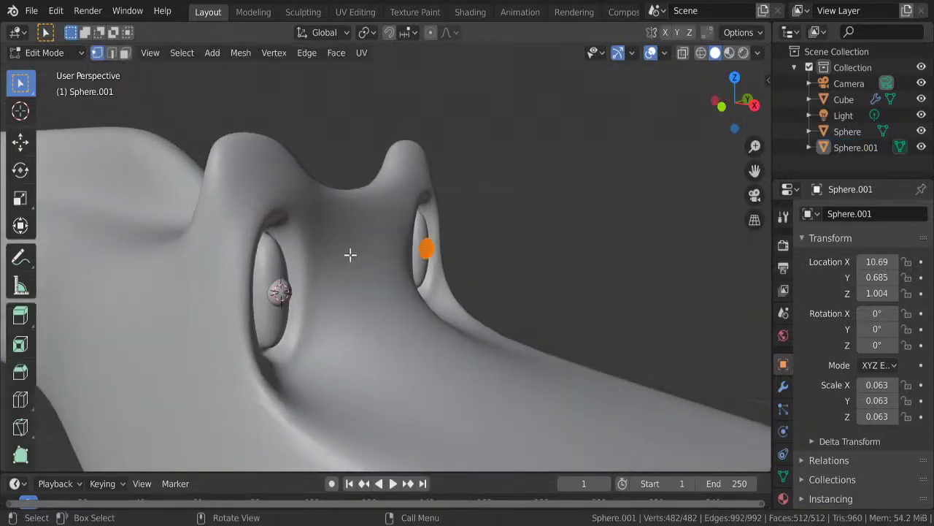
key(Tab)
shift+right_drag(602, 211, 601, 209)
scroll(574, 234, down, 5)
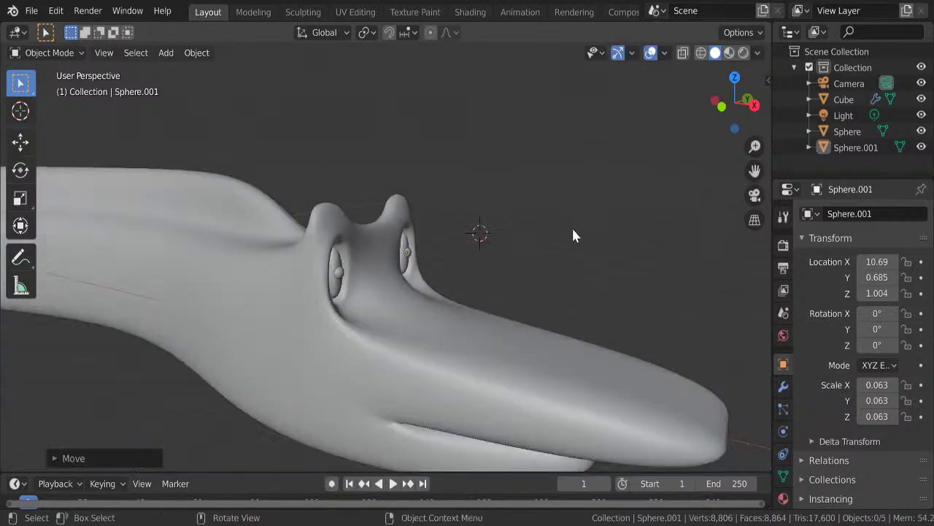
mouse_move(574, 234)
middle_down()
mouse_move(486, 252)
mouse_move(509, 231)
mouse_move(500, 246)
mouse_move(484, 226)
middle_up()
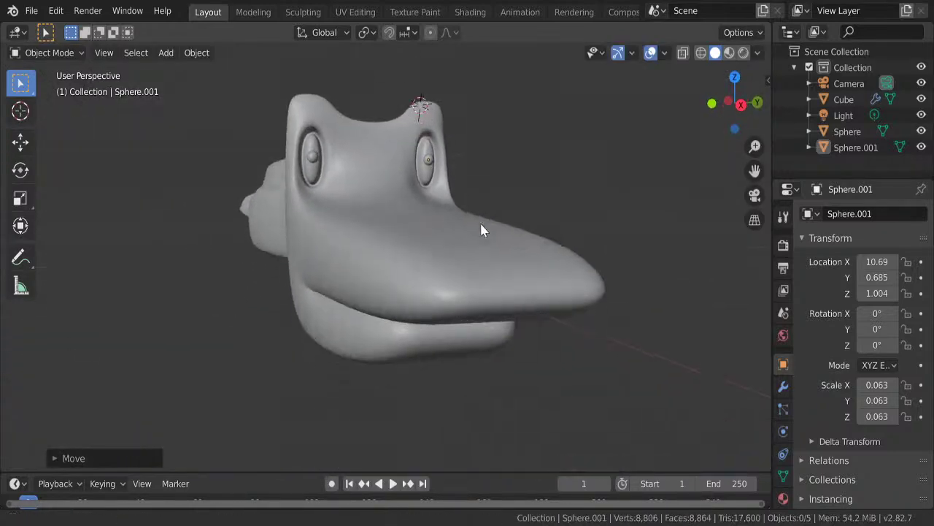
click(444, 236)
key(Tab)
scroll(437, 283, up, 3)
mouse_move(437, 283)
middle_down()
mouse_move(425, 279)
mouse_move(427, 215)
mouse_move(405, 234)
mouse_move(415, 237)
middle_up()
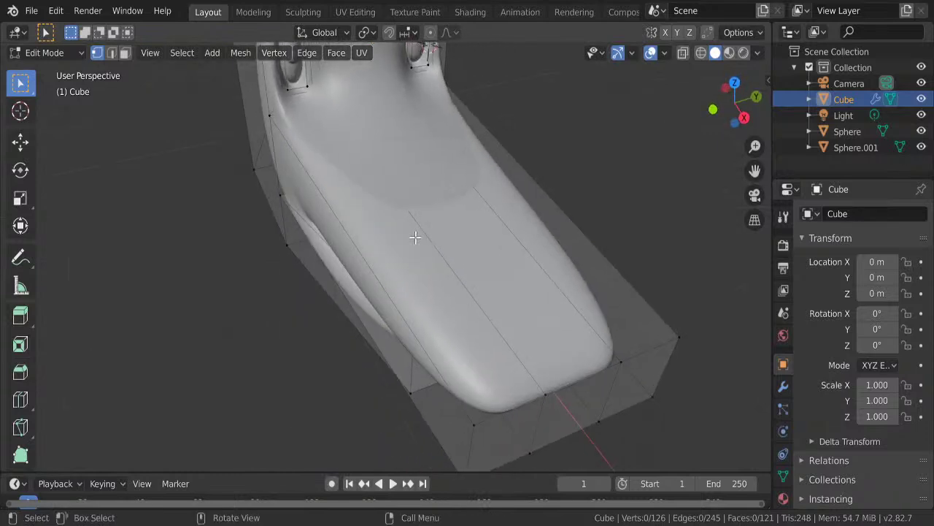
- Loop cut across the snout and bevel the new edge loop
key(ctrl+r)
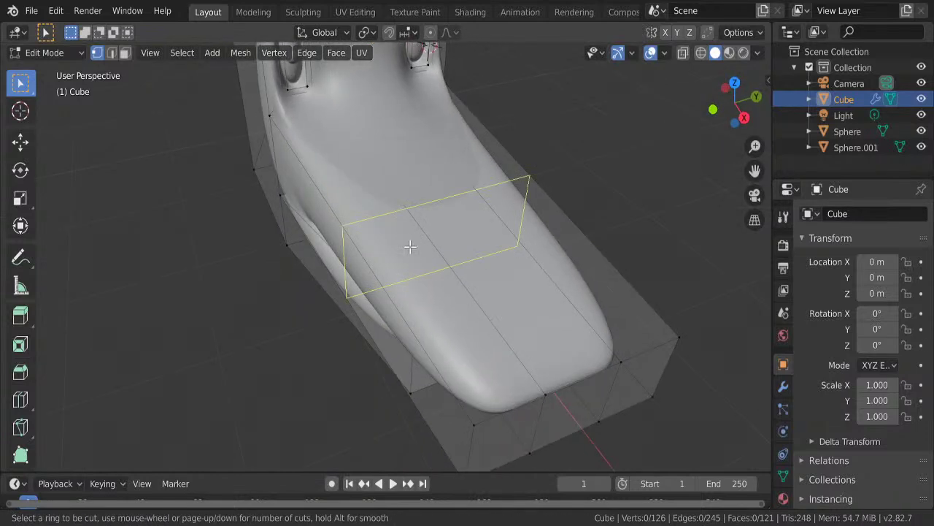
click(410, 248)
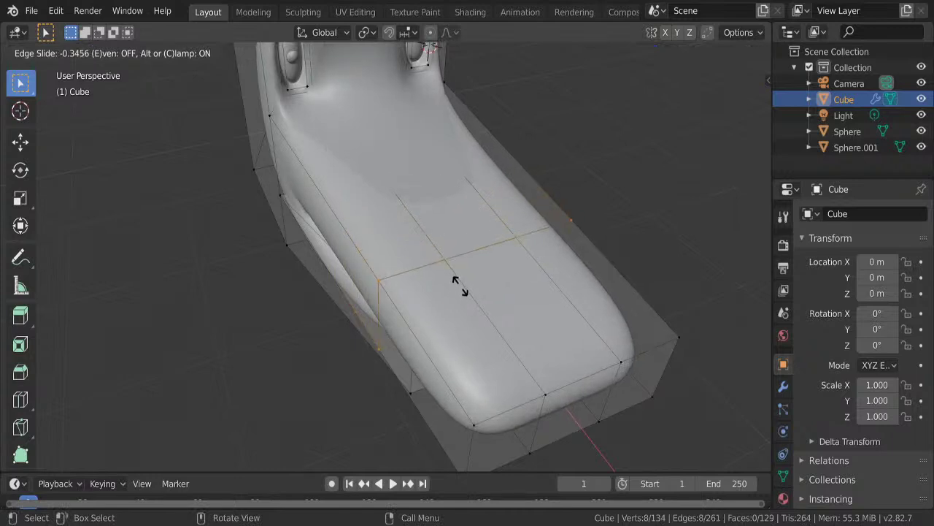
click(453, 271)
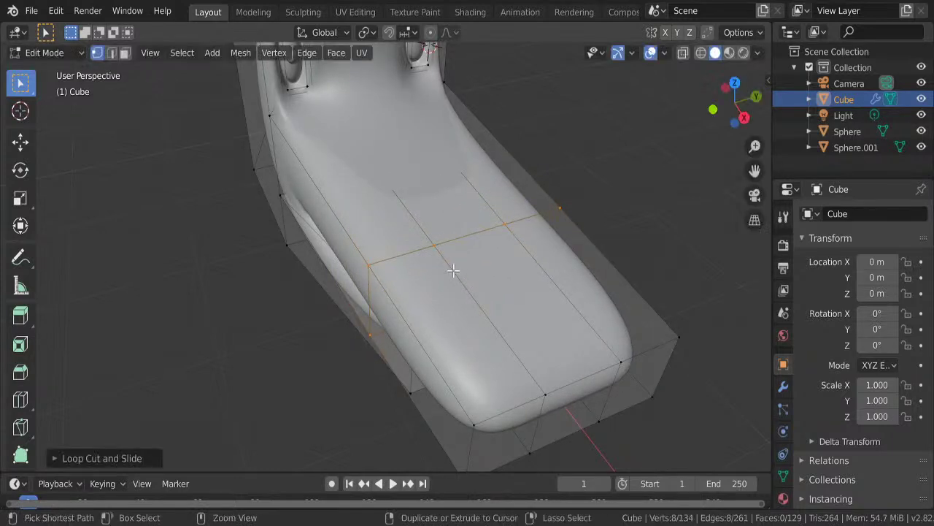
key(ctrl+b)
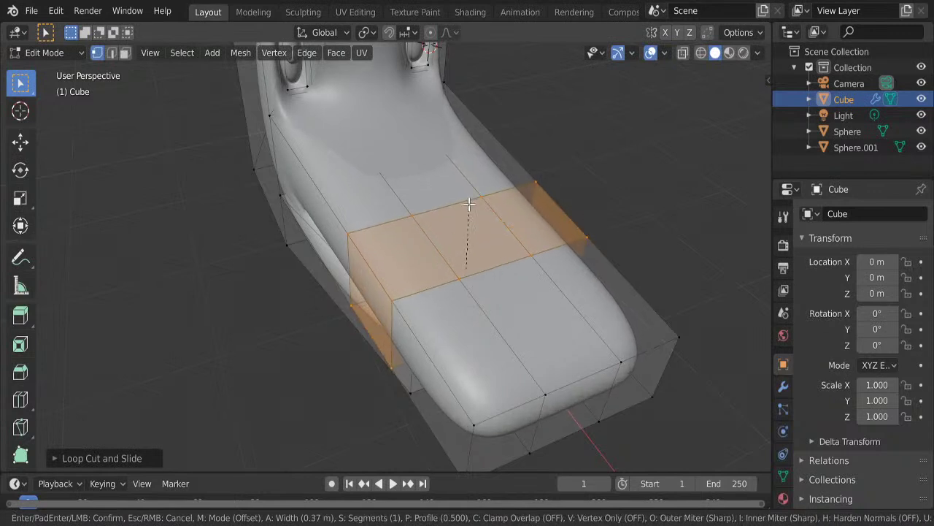
click(432, 193)
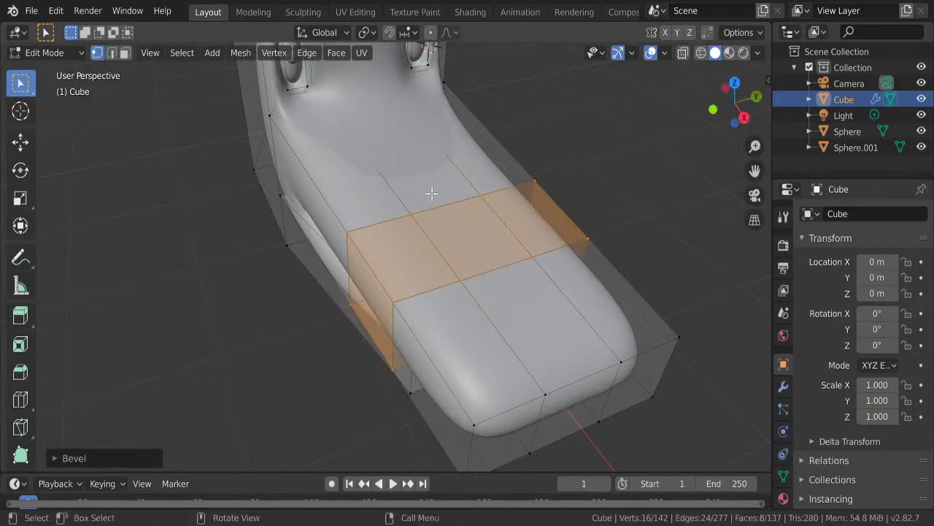
- Inset and extrude two snout faces, scaling them about Individual Origins to roughly 0.778
click(124, 52)
click(531, 216)
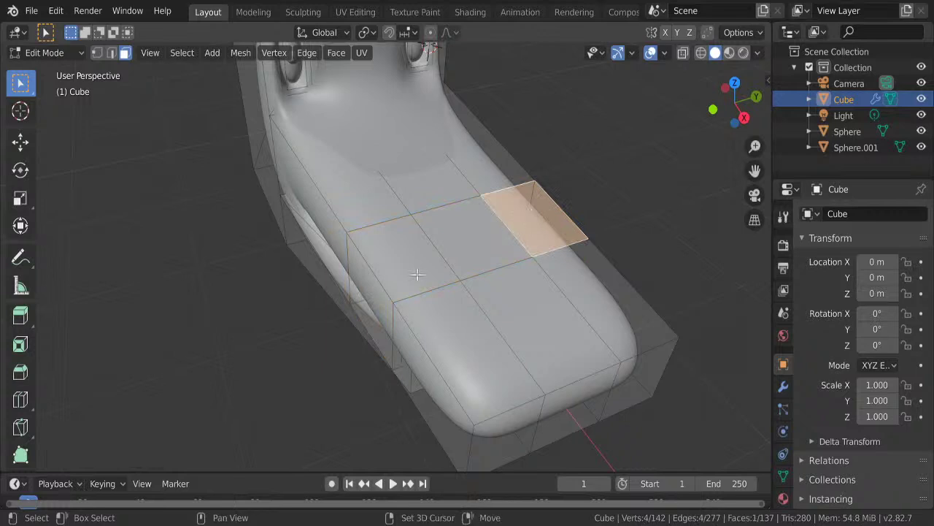
shift+click(416, 274)
key(i)
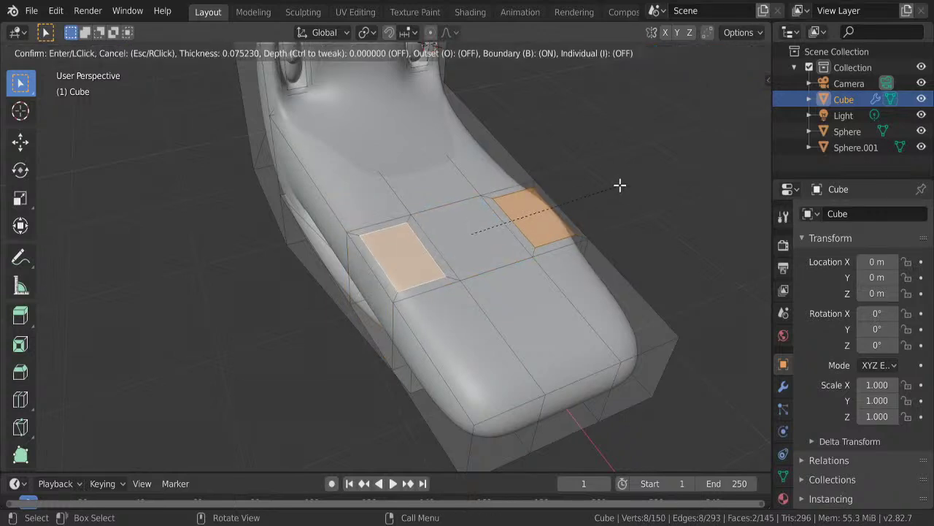
click(619, 186)
key(e)
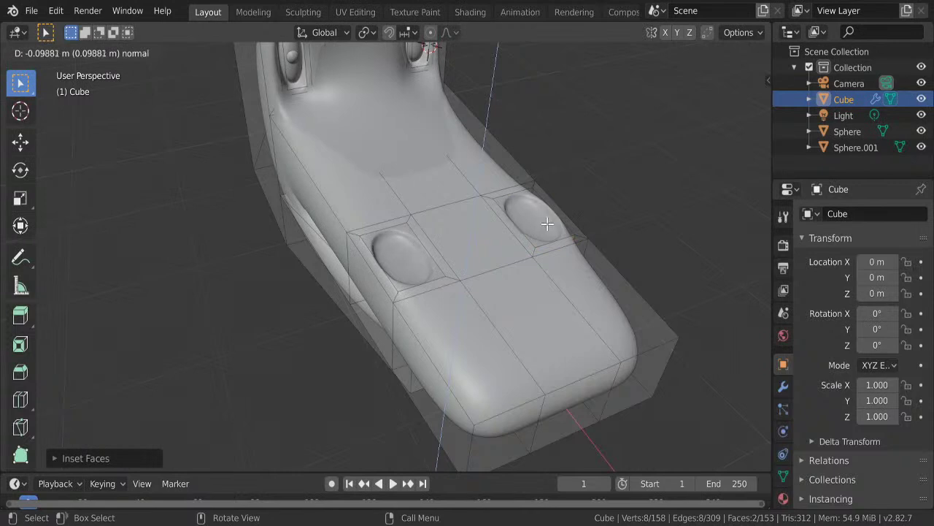
click(548, 224)
click(367, 33)
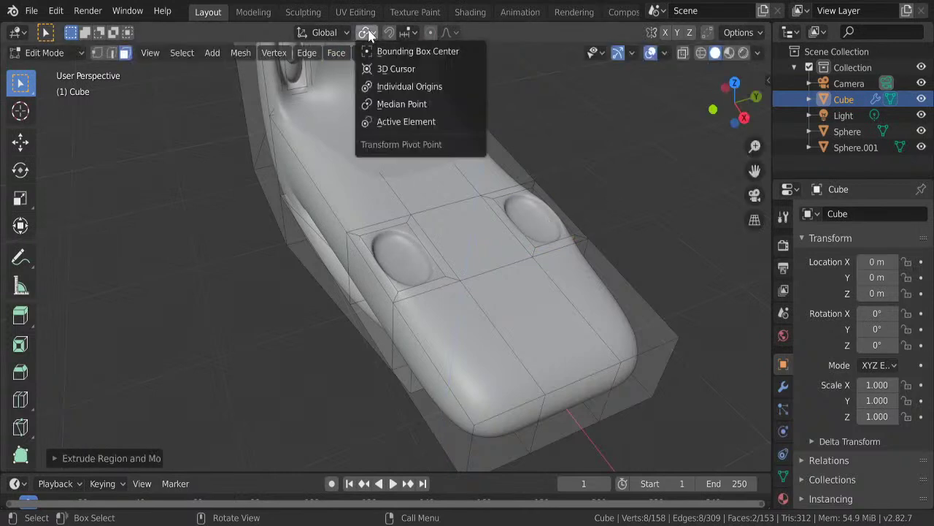
click(409, 87)
key(s)
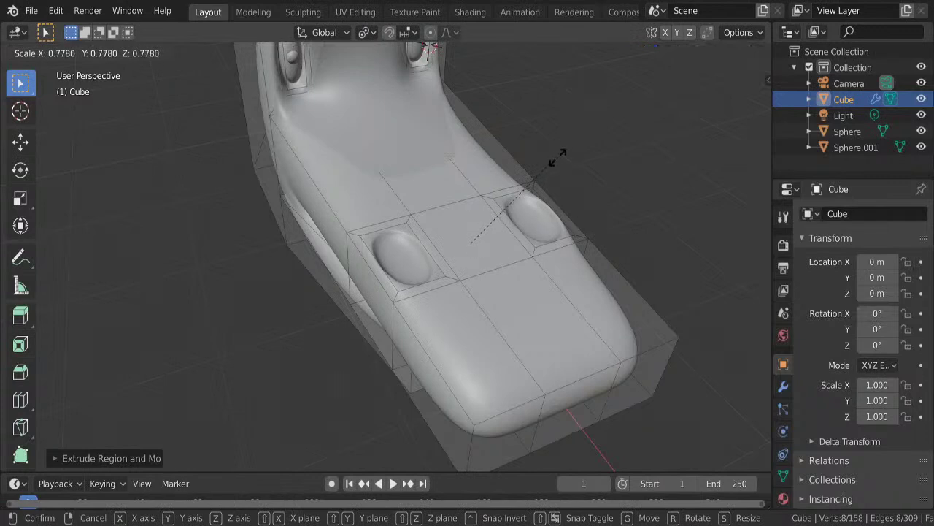
click(512, 207)
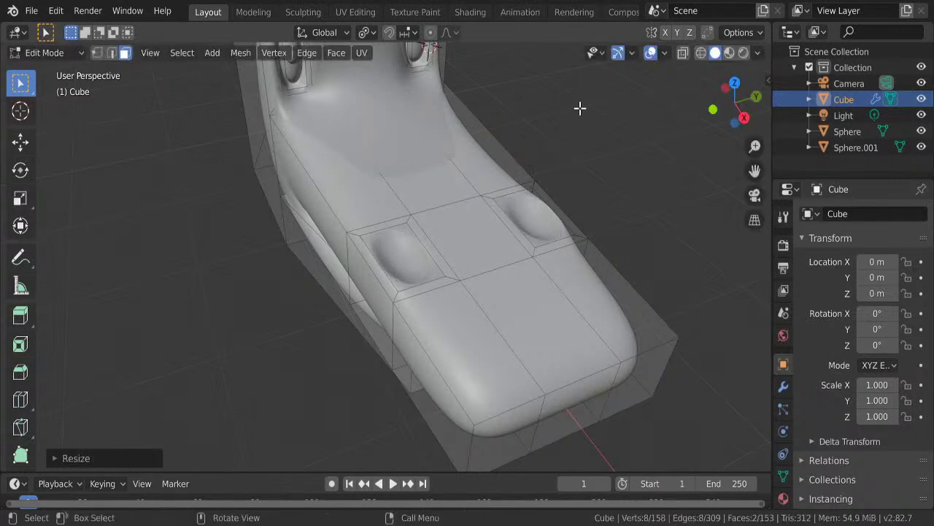
- Check the bumps in Object Mode, undo them in Edit Mode, then return to Object Mode
key(Tab)
scroll(577, 124, down, 4)
mouse_move(574, 141)
middle_down()
mouse_move(539, 158)
mouse_move(518, 133)
mouse_move(559, 138)
middle_up()
key(Tab)
middle_drag(486, 213, 446, 229)
ctrl+click(446, 229)
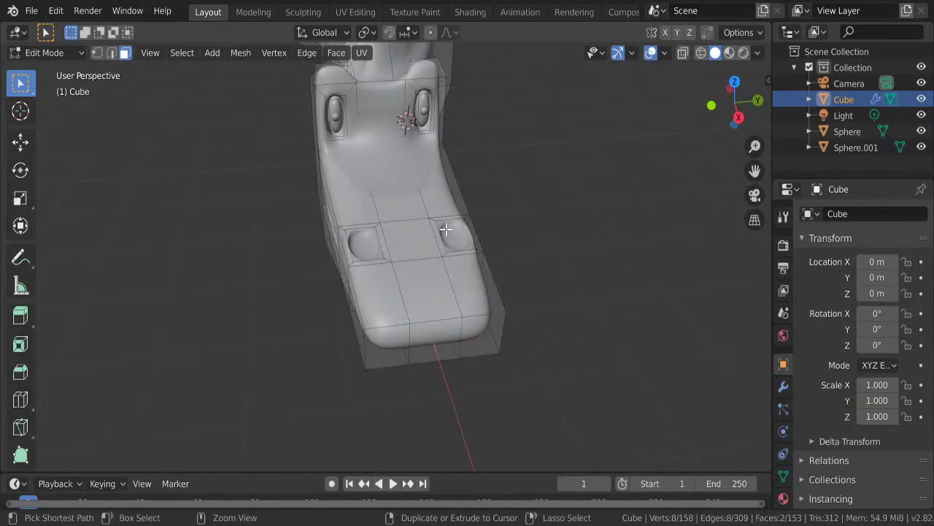
key(ctrl+z)
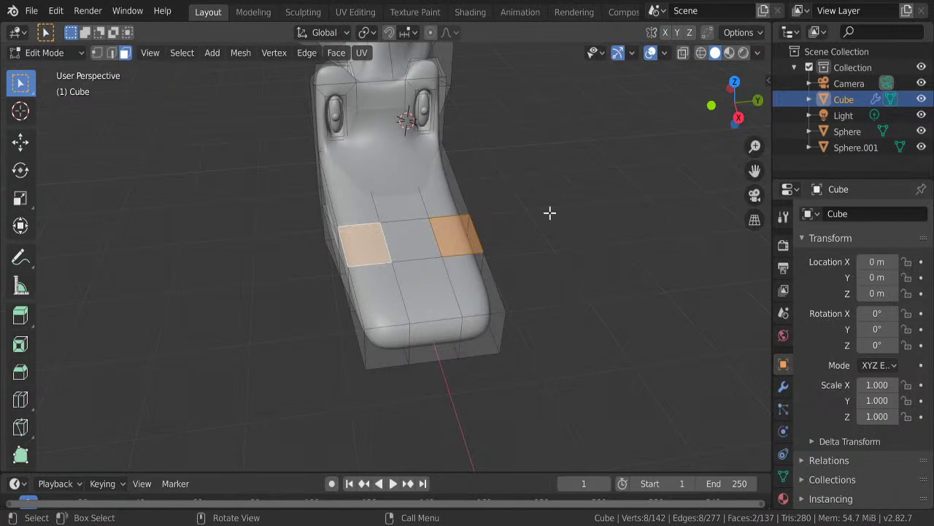
key(Tab)
mouse_move(546, 212)
middle_down()
mouse_move(573, 196)
mouse_move(557, 200)
mouse_move(604, 335)
middle_up()
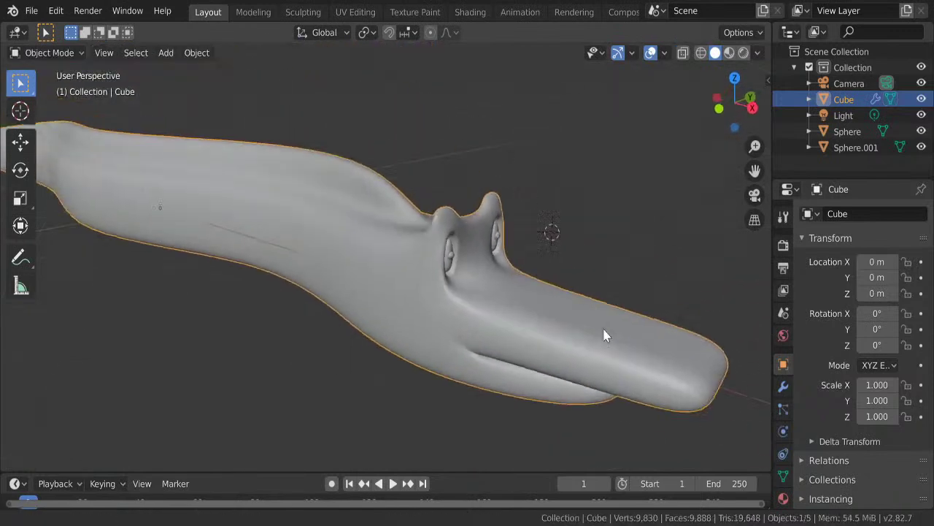
- Orbit around the creature to inspect it from the front and sides
scroll(603, 335, down, 3)
middle_drag(377, 371, 305, 56)
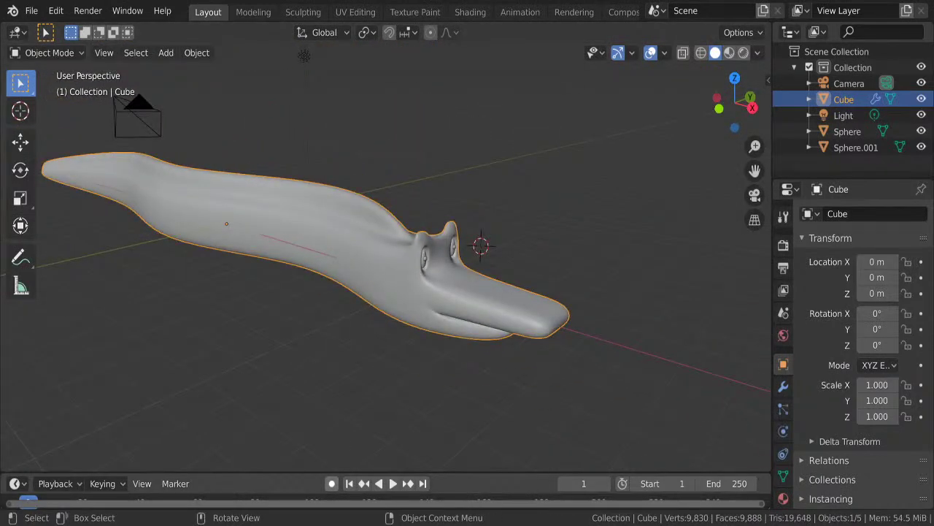
click(562, 215)
middle_drag(556, 213, 427, 227)
scroll(427, 227, up, 5)
mouse_move(556, 285)
middle_down()
mouse_move(371, 188)
mouse_move(519, 171)
mouse_move(489, 131)
mouse_move(399, 175)
mouse_move(405, 217)
mouse_move(534, 202)
mouse_move(253, 214)
middle_up()
scroll(252, 215, down, 2)
- Select the creature body and show its Material Properties with the white Principled surface
click(407, 141)
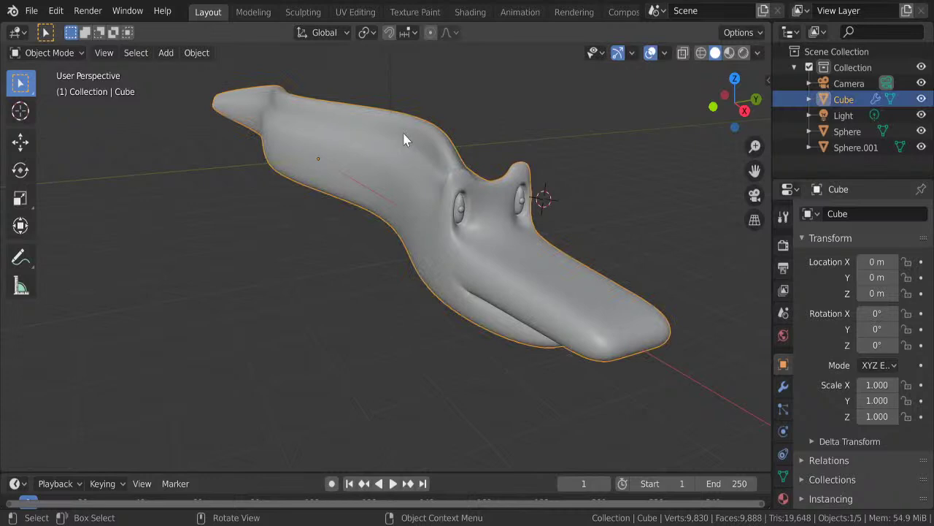
click(596, 156)
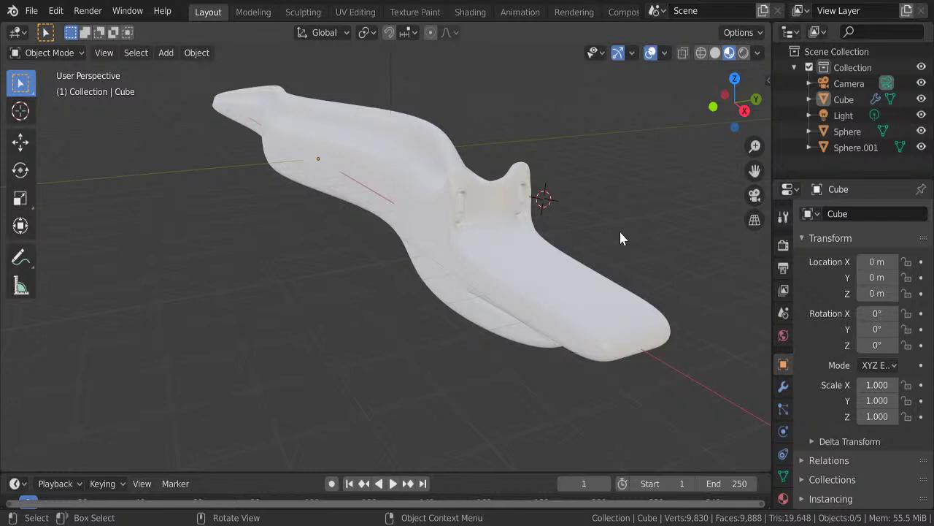
mouse_move(615, 208)
middle_down()
mouse_move(524, 233)
mouse_move(501, 213)
middle_up()
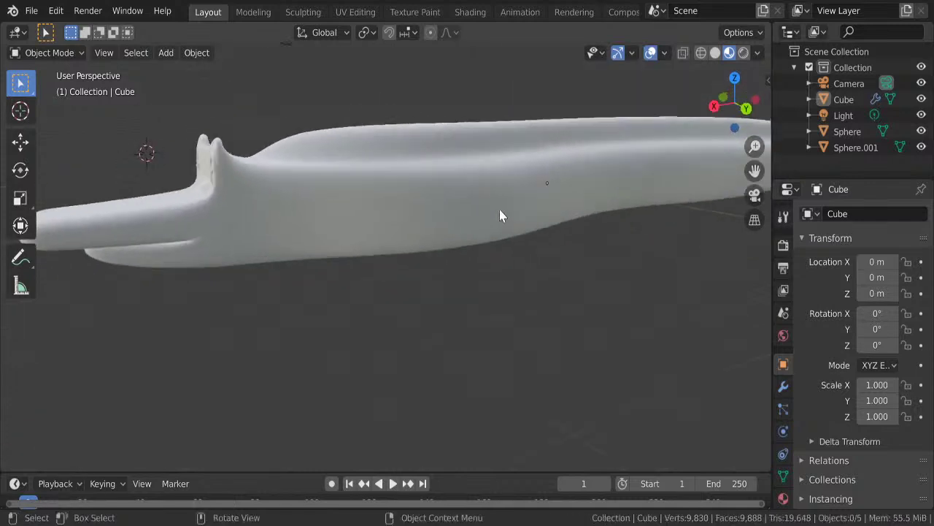
click(467, 183)
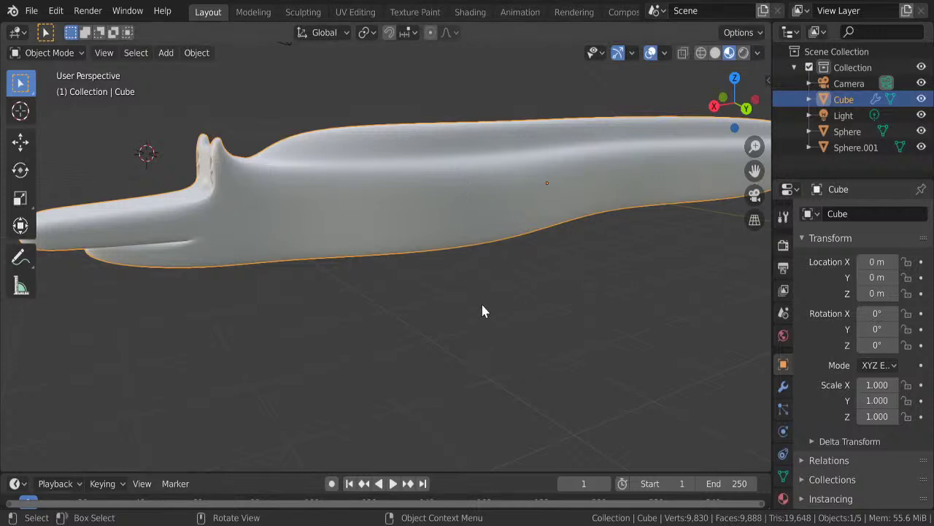
mouse_move(484, 308)
middle_down()
mouse_move(517, 313)
mouse_move(544, 302)
mouse_move(633, 365)
middle_up()
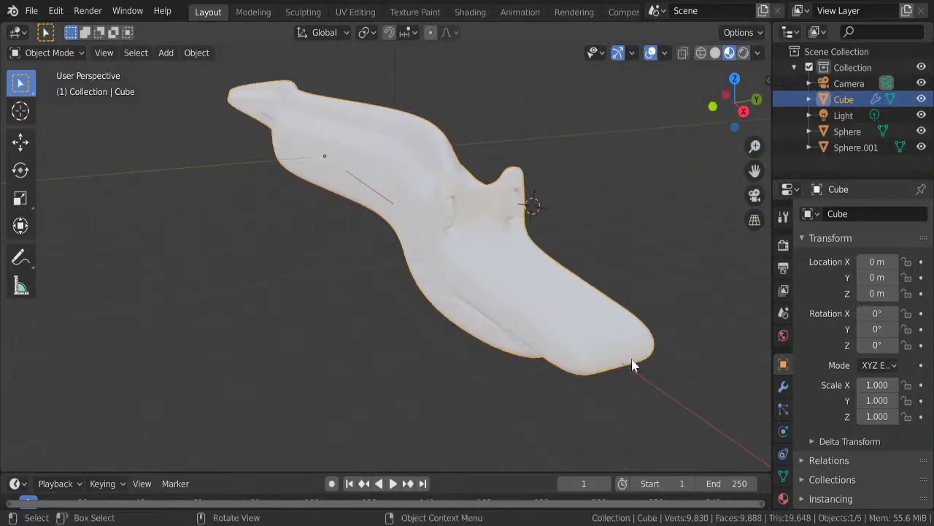
click(783, 498)
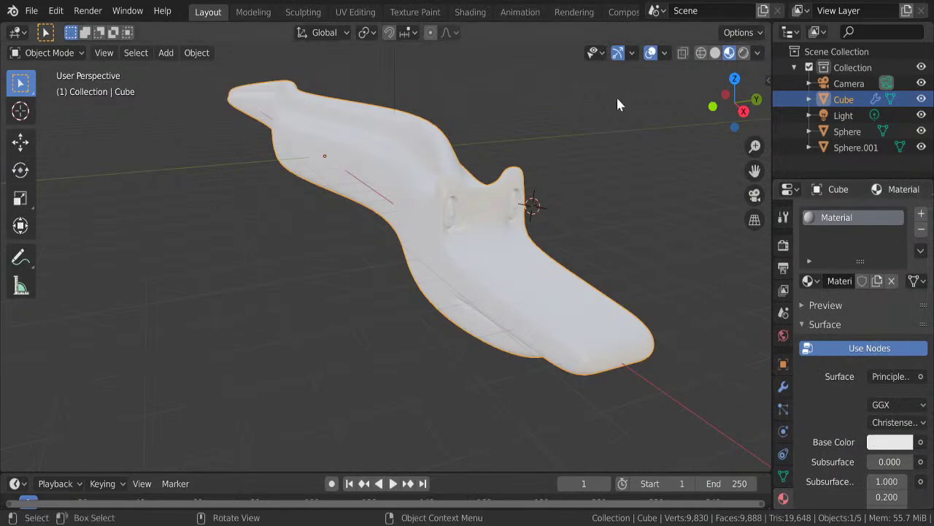
- Switch to the Shading workspace and bring the body's shader nodes into view
click(470, 11)
middle_drag(488, 208, 537, 177)
scroll(362, 186, down, 5)
scroll(366, 190, down, 2)
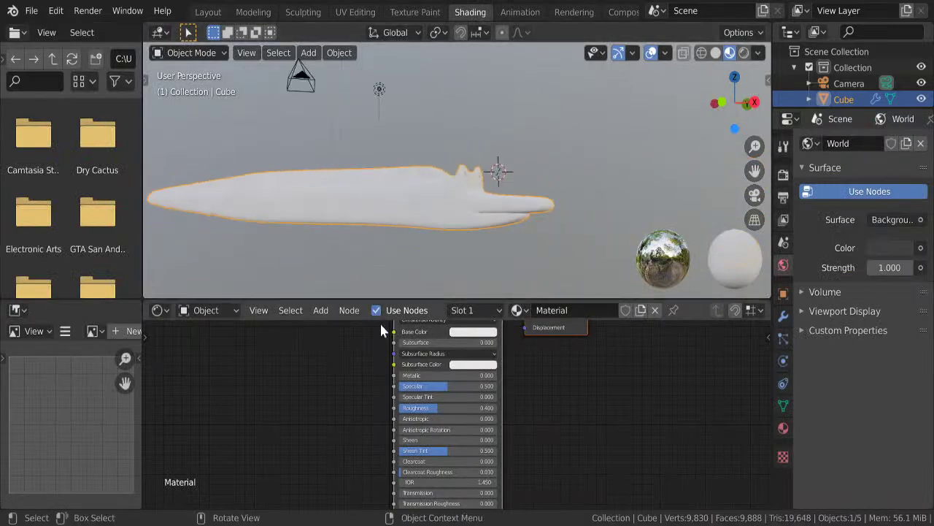
scroll(358, 365, down, 1)
mouse_move(359, 372)
middle_down()
mouse_move(367, 433)
mouse_move(434, 420)
mouse_move(415, 419)
middle_up()
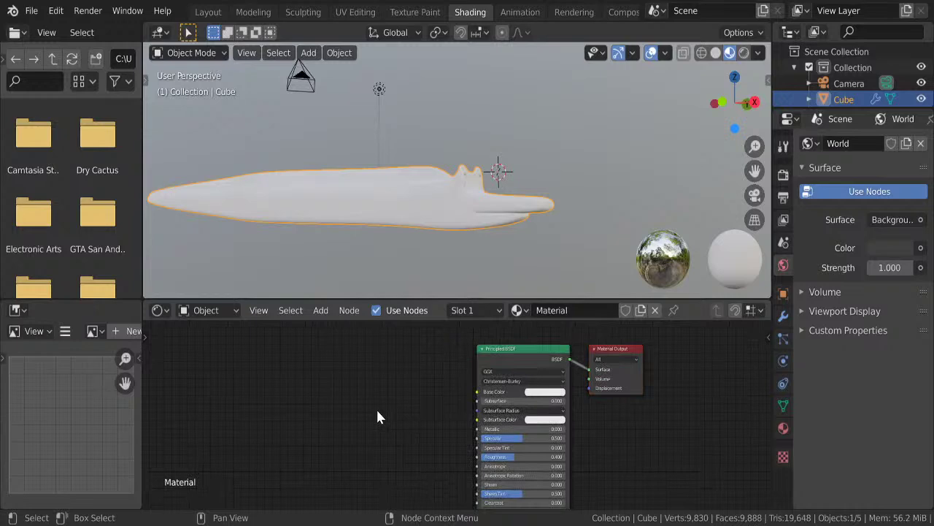
- Add a ColorRamp node and connect its Color to the Principled BSDF Base Color
key(shift+a)
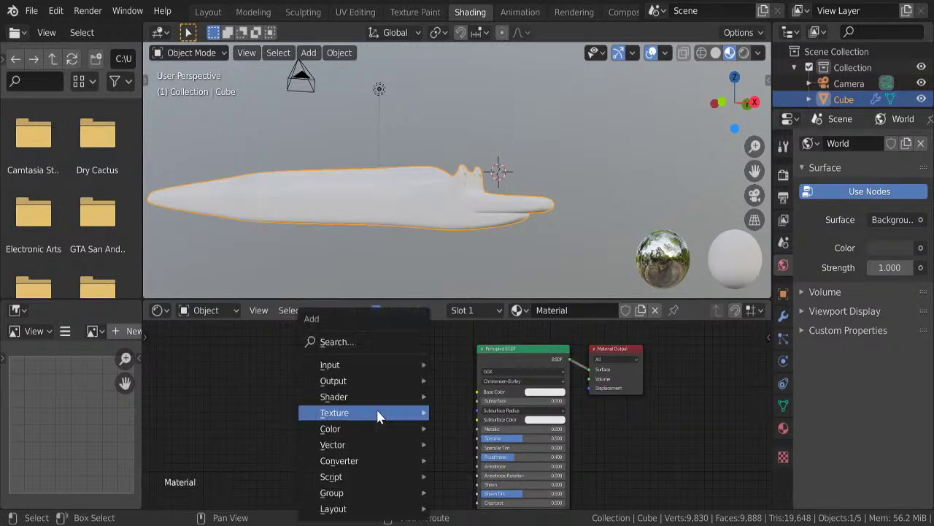
click(380, 365)
text(color)
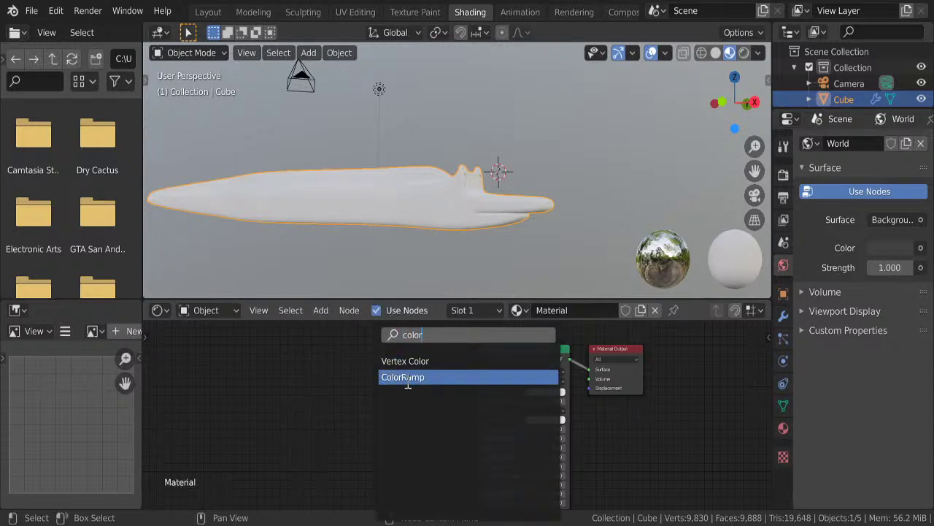
click(405, 377)
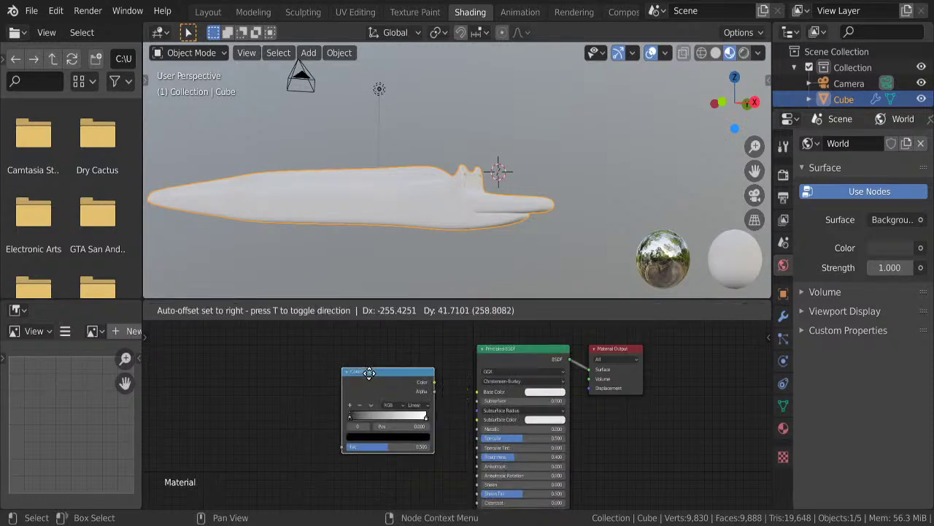
click(276, 358)
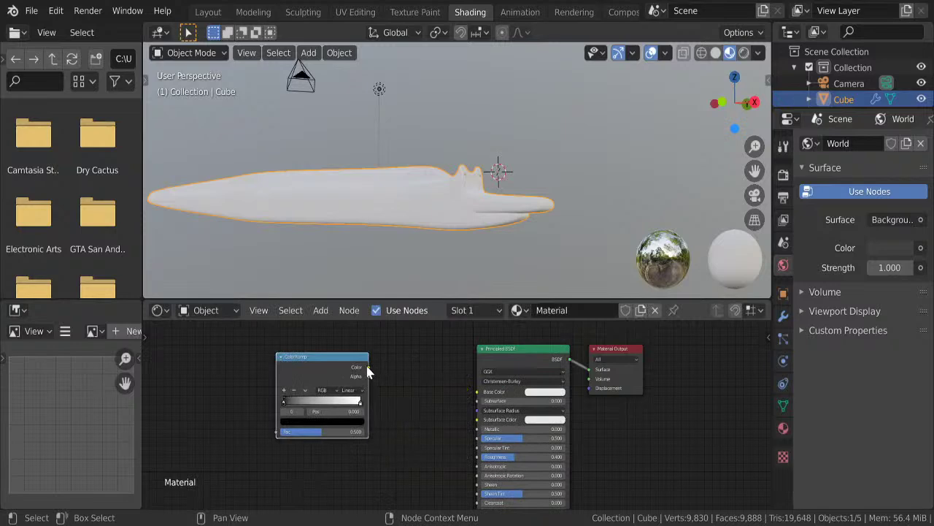
drag(369, 367, 479, 394)
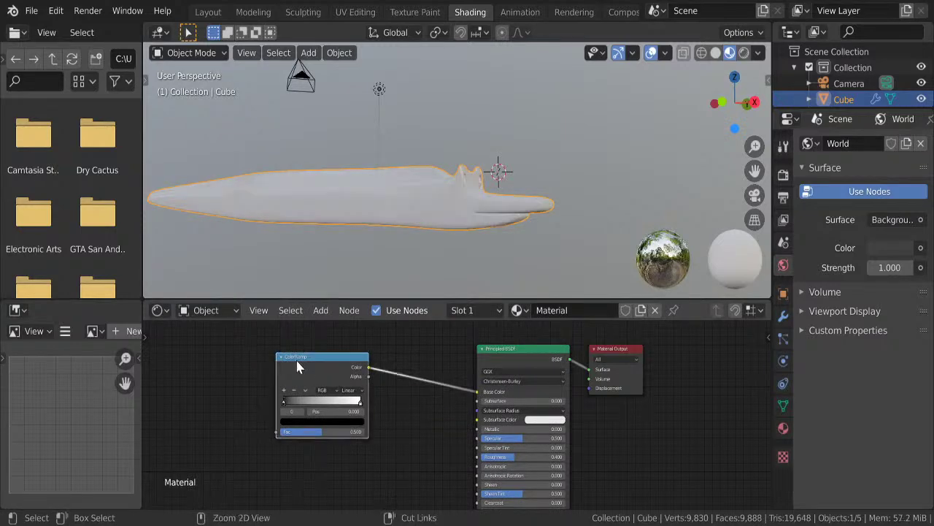
- Add Texture Coordinate and Mapping nodes with Ctrl+T, deleting the extra Image Texture node
key(ctrl+t)
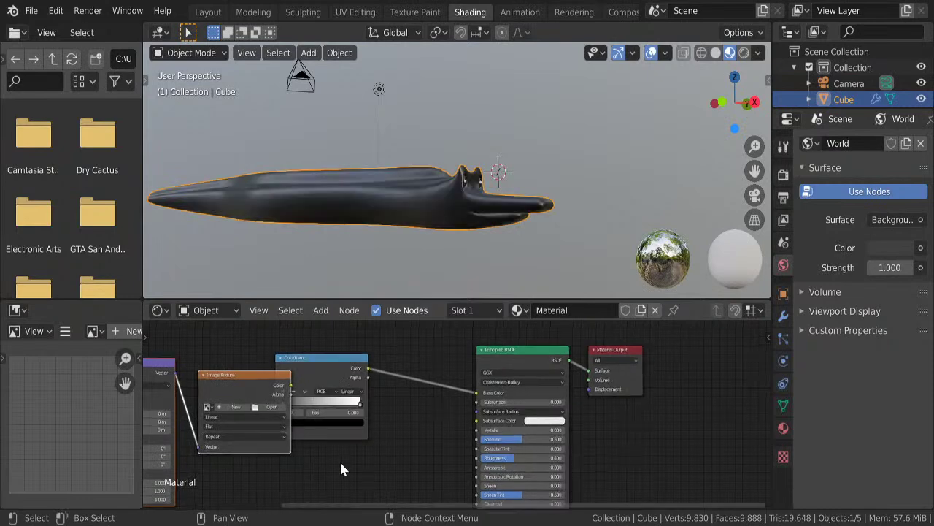
middle_drag(339, 459, 542, 463)
click(433, 372)
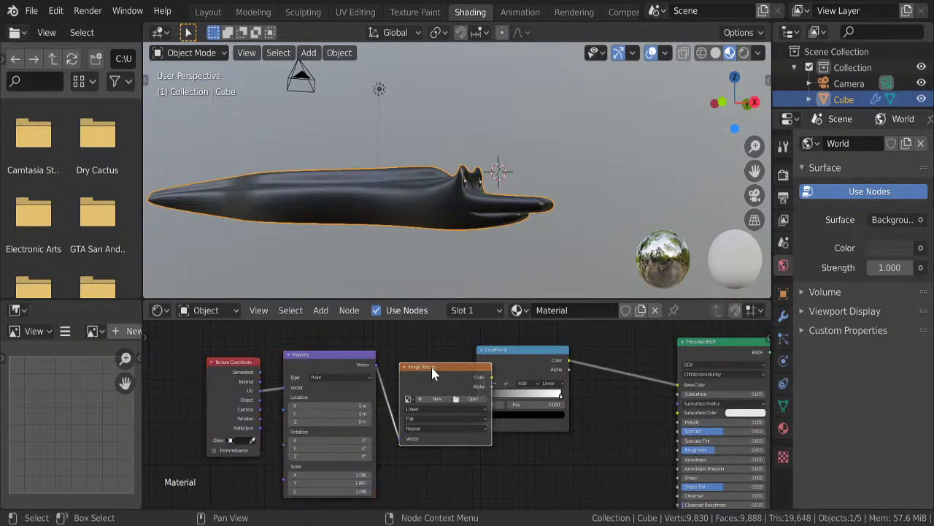
key(x)
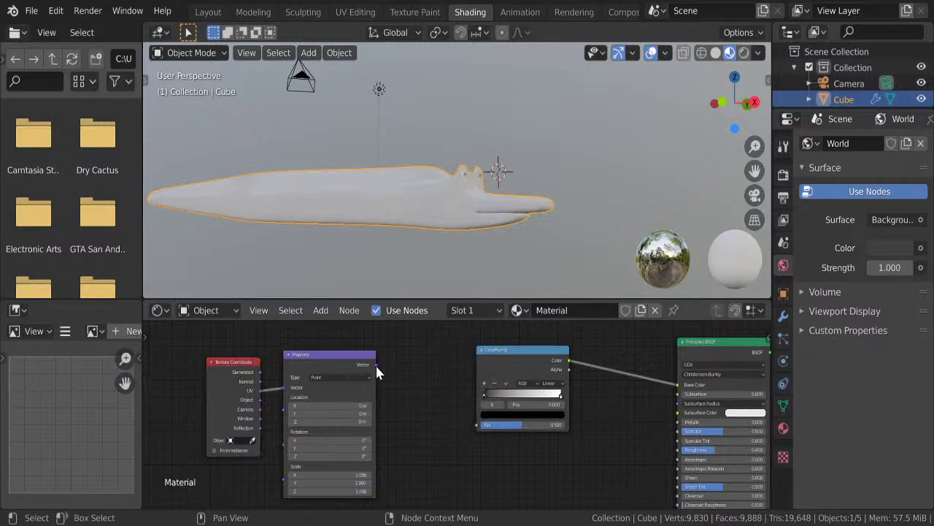
drag(376, 364, 461, 420)
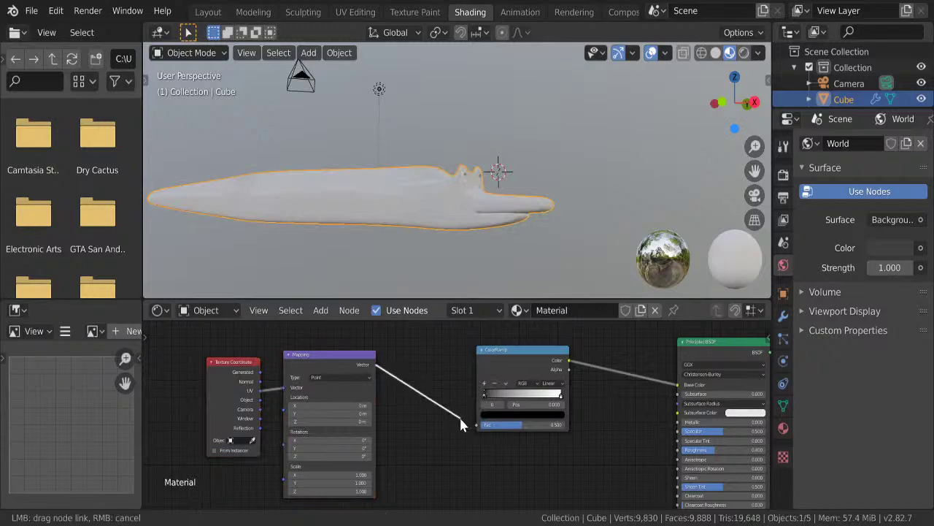
mouse_move(461, 423)
mouse_down()
mouse_move(399, 410)
mouse_move(416, 401)
mouse_up()
- Add a Gradient Texture fed by Mapping's Vector, linking its Color to ColorRamp Fac
key(shift+a)
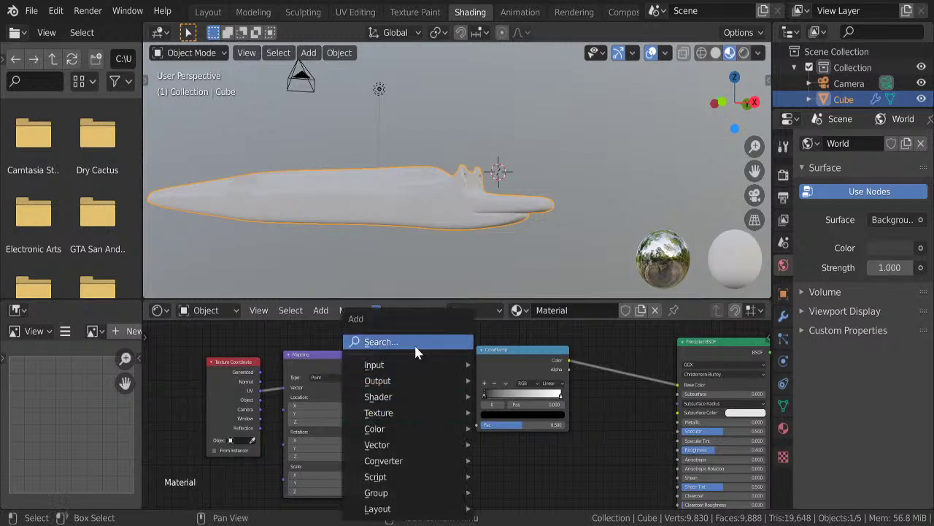
click(415, 343)
text(grada)
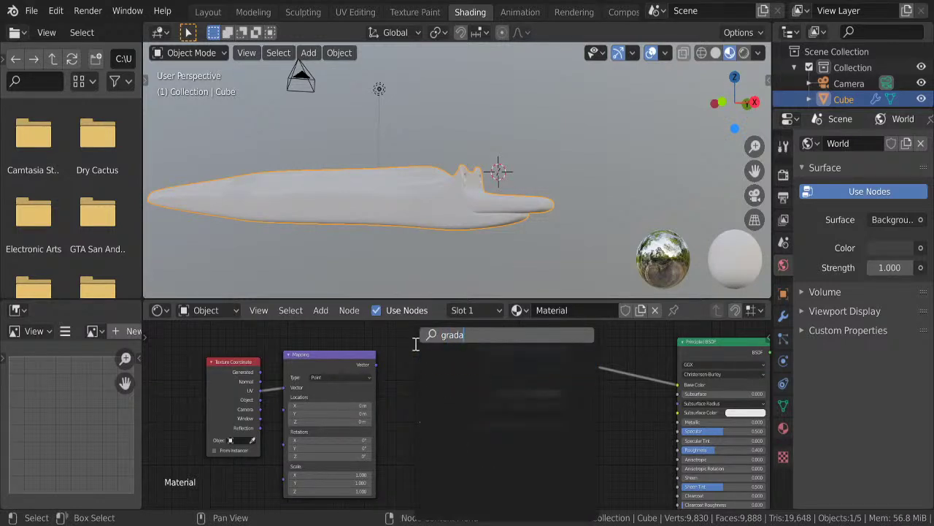
key(BackSpace)
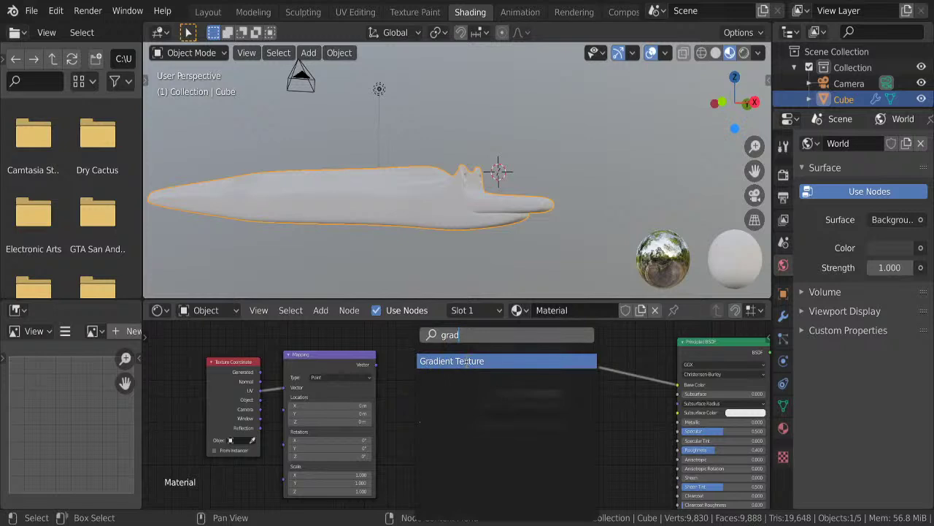
click(466, 362)
click(380, 365)
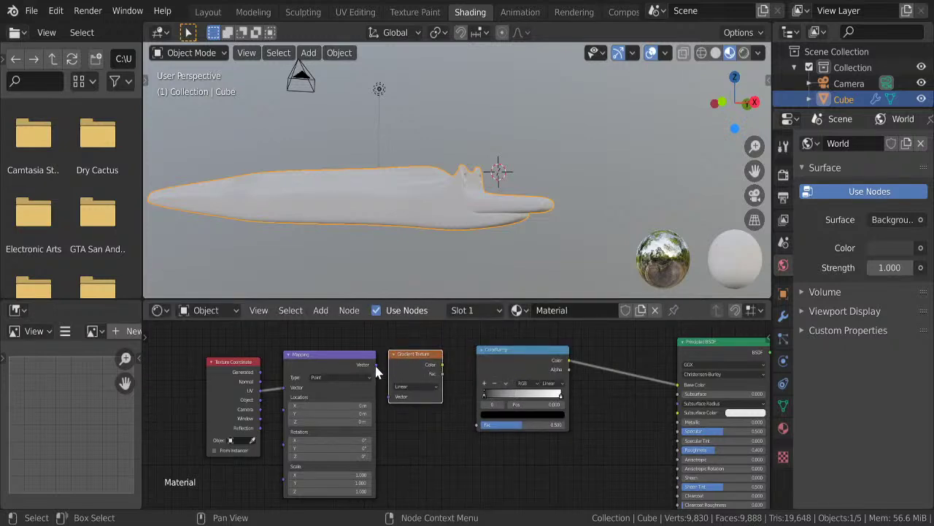
drag(376, 365, 388, 396)
drag(442, 372, 445, 371)
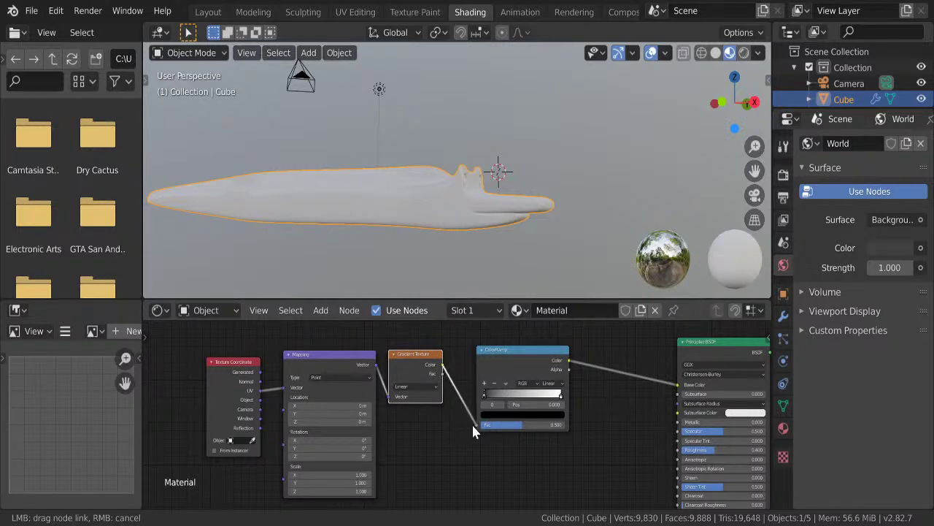
drag(473, 426, 473, 425)
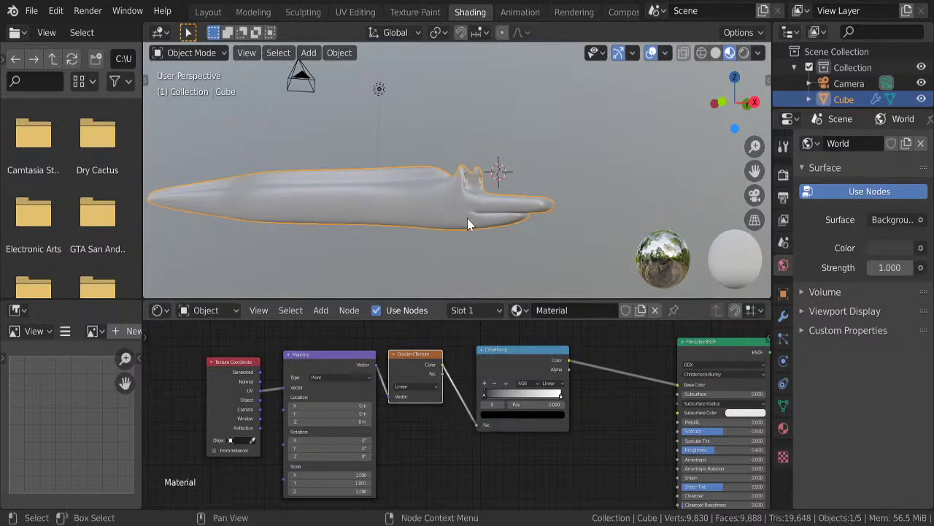
- Move the ColorRamp's black stop to position about 0.53
mouse_move(406, 242)
middle_down()
mouse_move(421, 221)
mouse_move(438, 234)
middle_up()
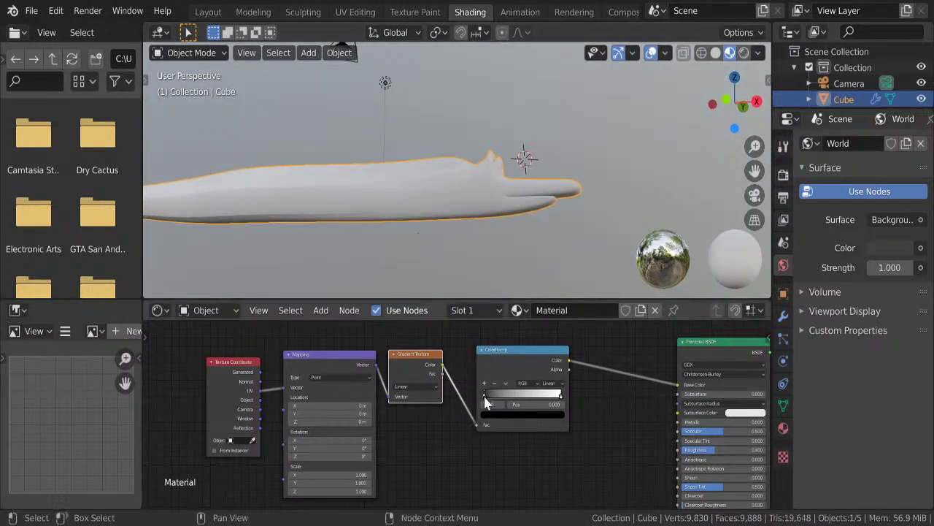
drag(485, 398, 539, 407)
middle_drag(511, 249, 536, 236)
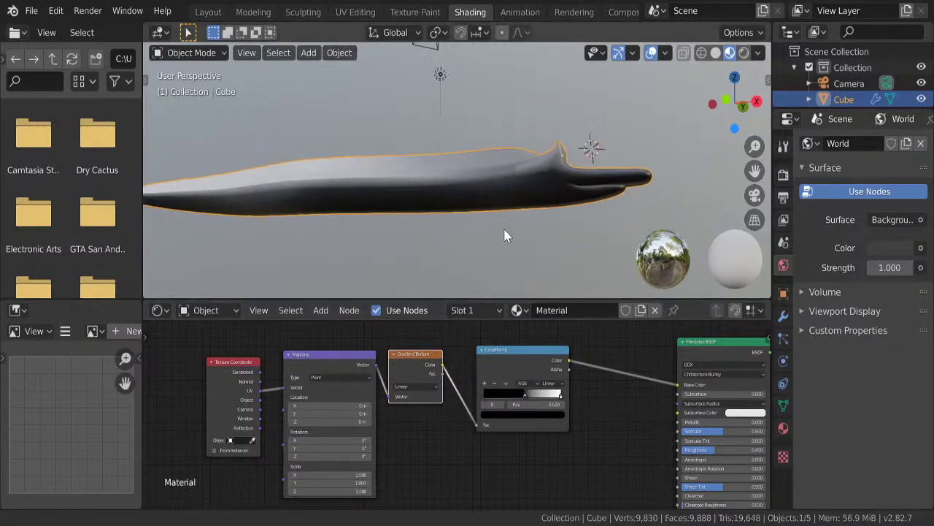
click(560, 394)
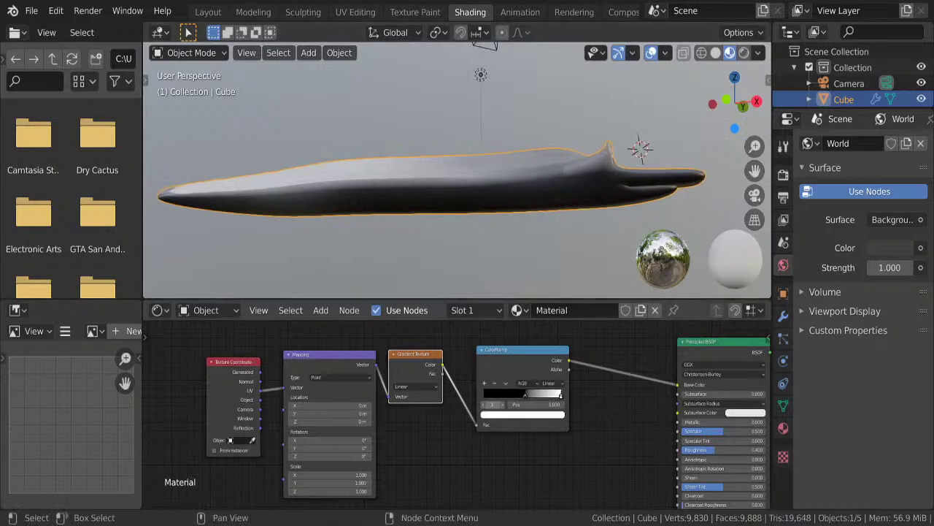
click(483, 405)
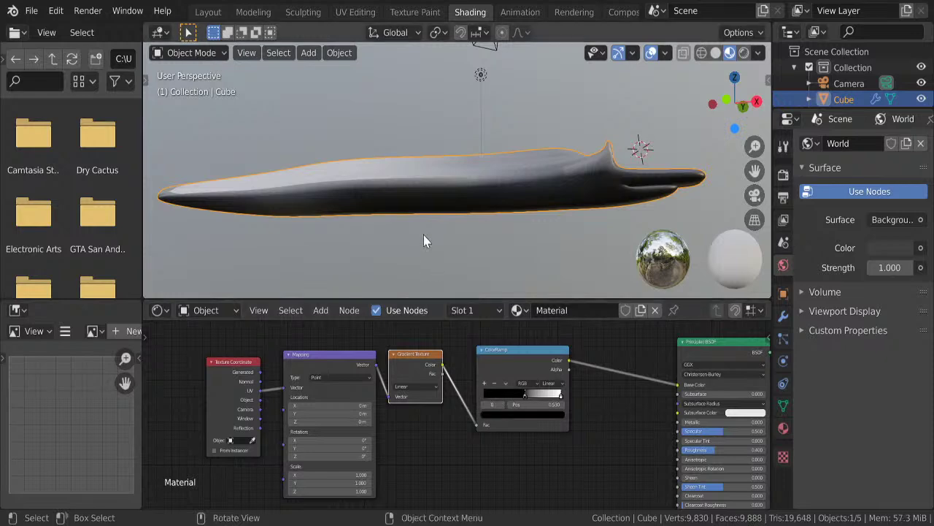
mouse_move(423, 236)
middle_down()
mouse_move(429, 257)
mouse_move(444, 254)
mouse_move(446, 215)
mouse_move(431, 195)
mouse_move(391, 189)
mouse_move(404, 189)
middle_up()
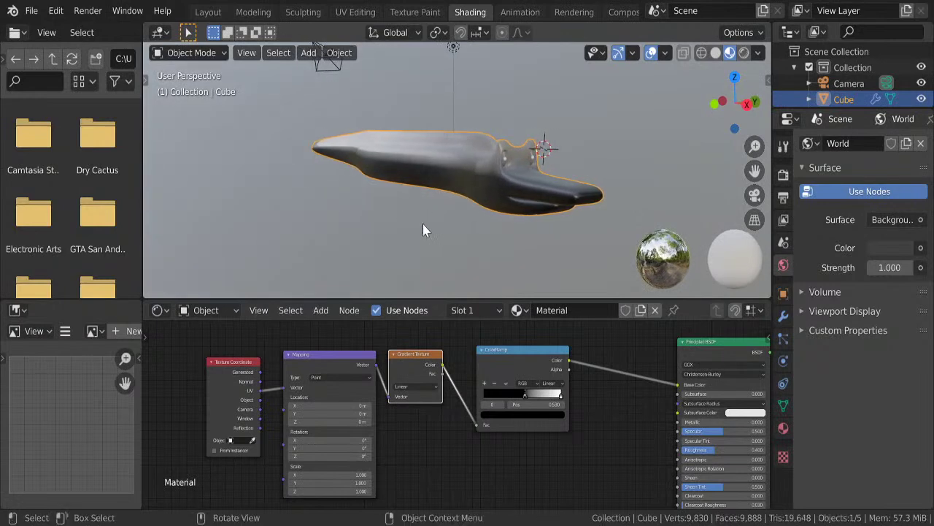
middle_drag(423, 224, 441, 222)
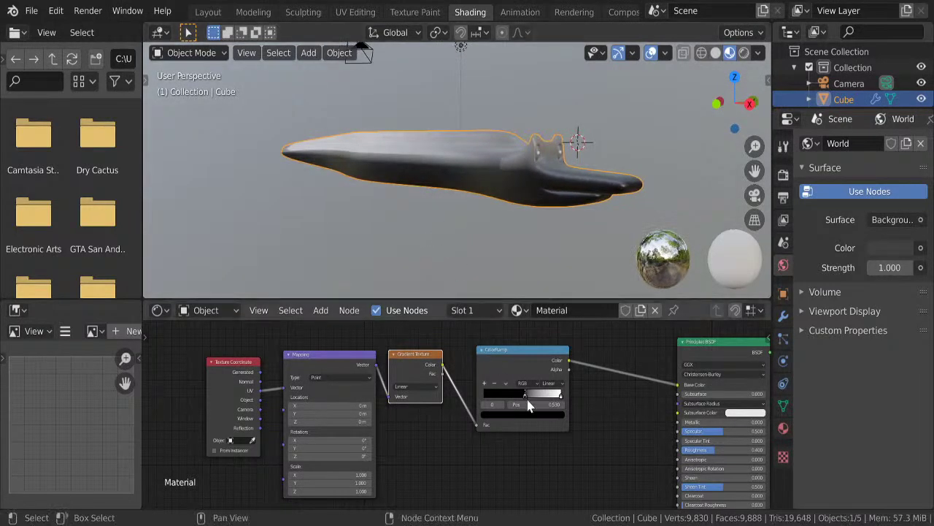
- Colour the first ramp stop dark green and the second stop a slightly darkened yellow
click(494, 414)
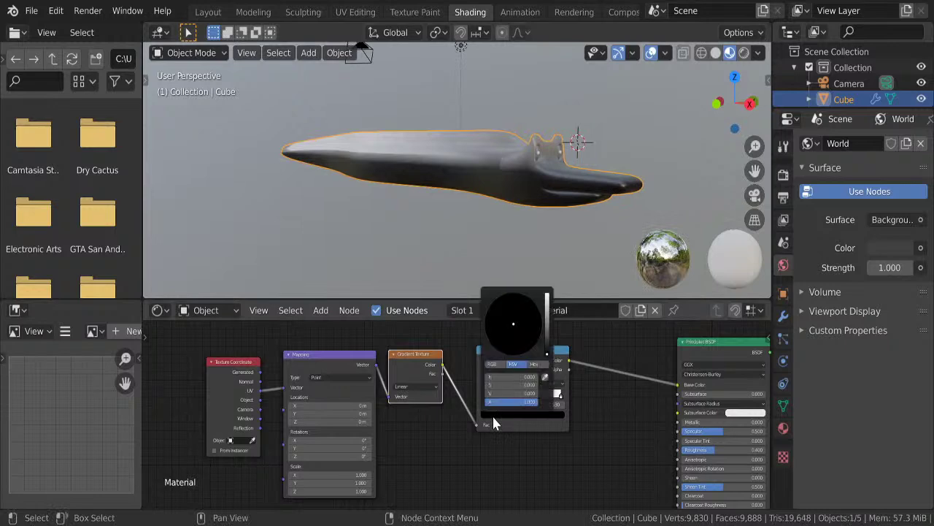
click(550, 332)
drag(495, 319, 486, 314)
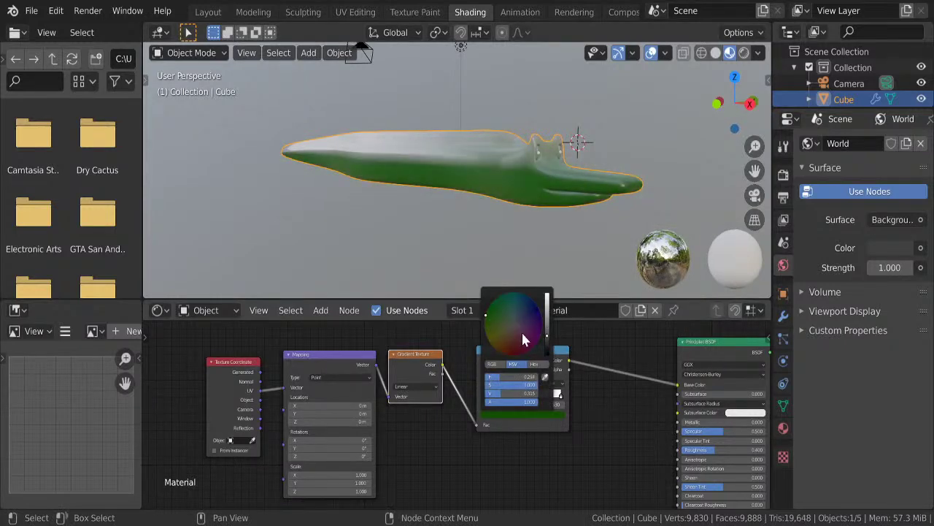
click(547, 342)
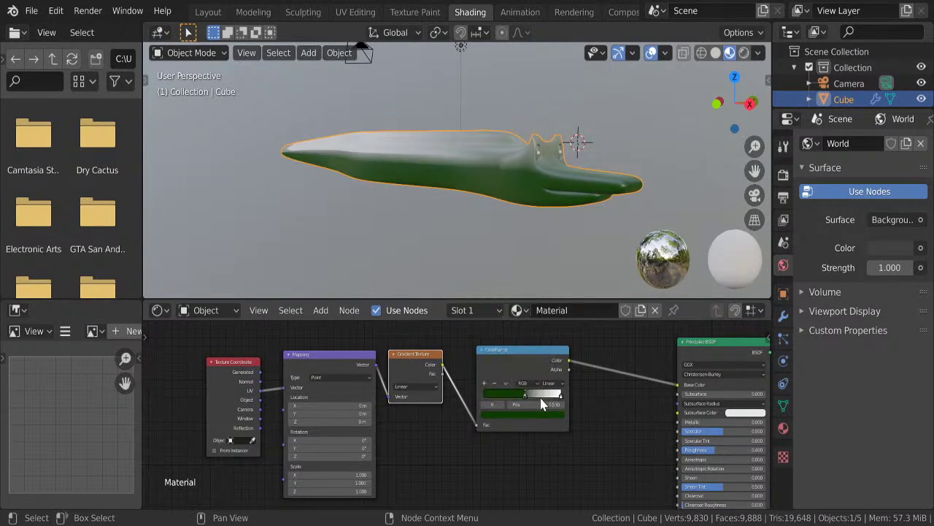
click(559, 395)
click(541, 424)
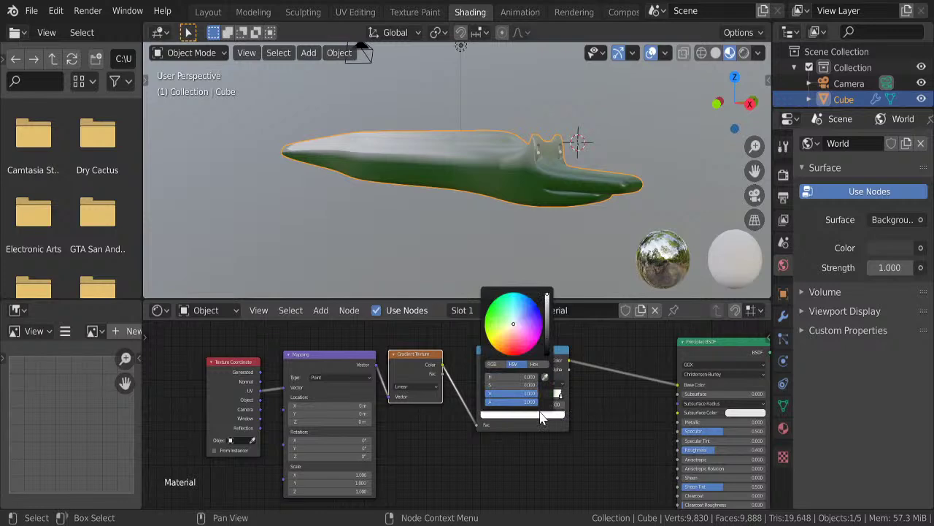
click(498, 314)
drag(498, 314, 491, 345)
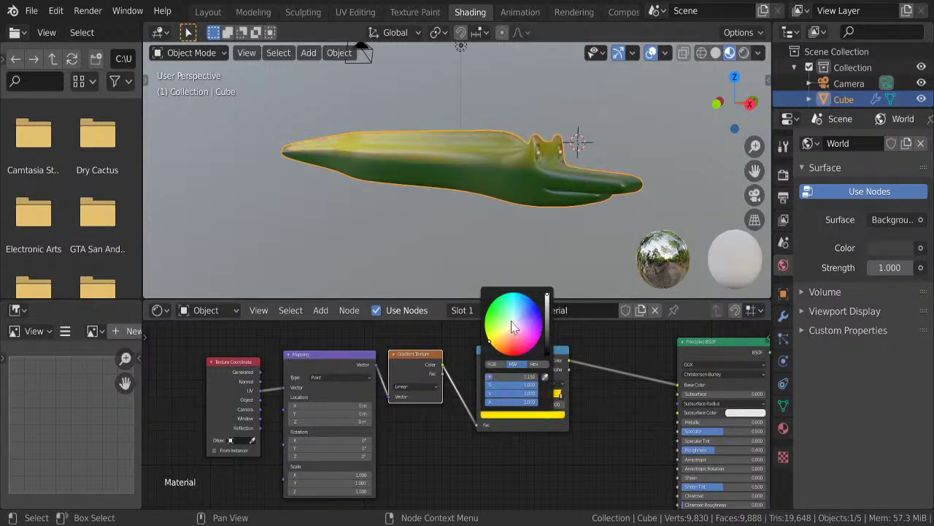
click(547, 320)
- Link Texture Coordinate's Generated output into Mapping's Vector for a tail-to-head green-yellow blend
click(450, 221)
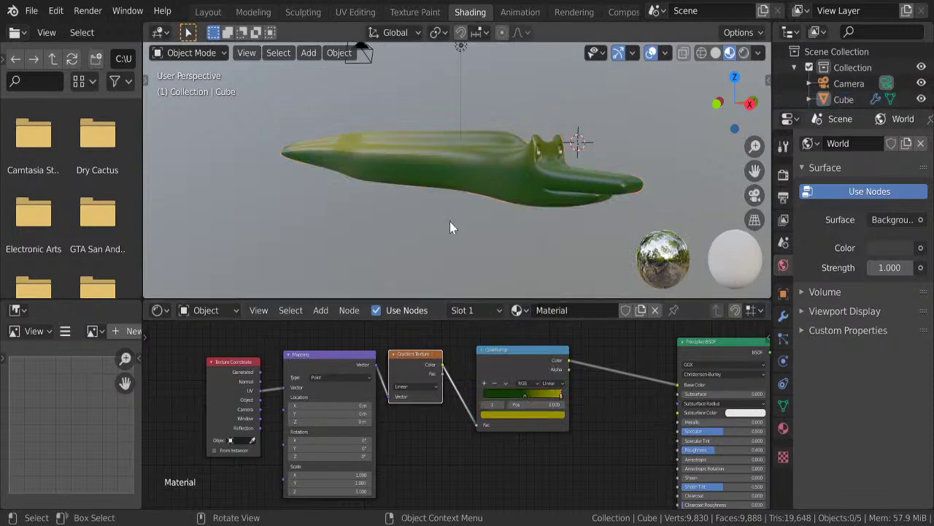
mouse_move(450, 222)
middle_down()
mouse_move(596, 227)
mouse_move(437, 171)
mouse_move(426, 193)
mouse_move(412, 195)
mouse_move(497, 224)
mouse_move(548, 211)
mouse_move(430, 198)
mouse_move(418, 224)
middle_up()
scroll(445, 203, down, 2)
scroll(445, 203, down, 2)
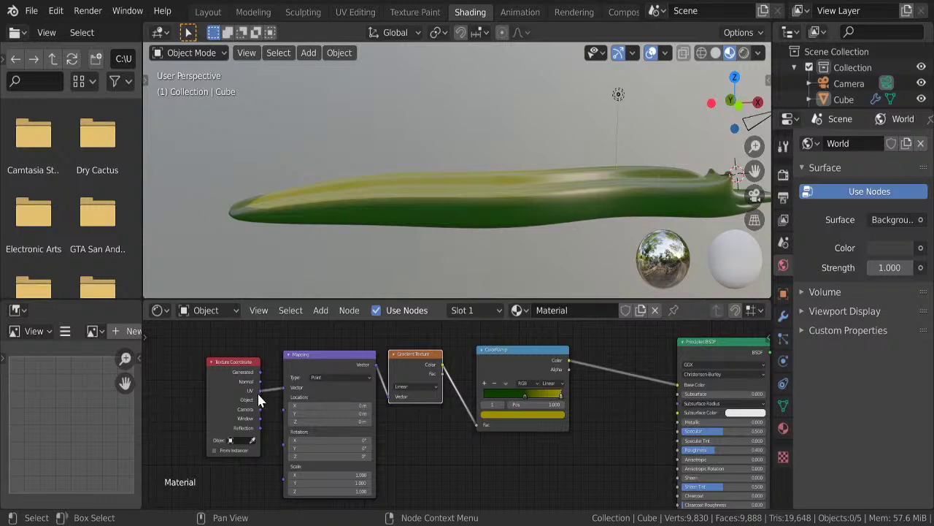
mouse_move(257, 392)
mouse_down()
mouse_move(265, 367)
mouse_move(286, 386)
mouse_up()
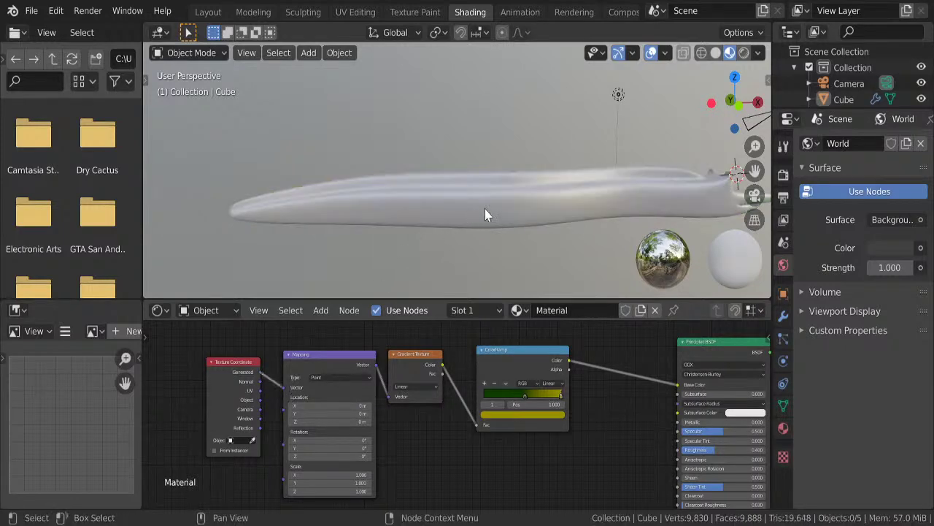
mouse_move(514, 216)
middle_down()
mouse_move(468, 209)
mouse_move(430, 219)
middle_up()
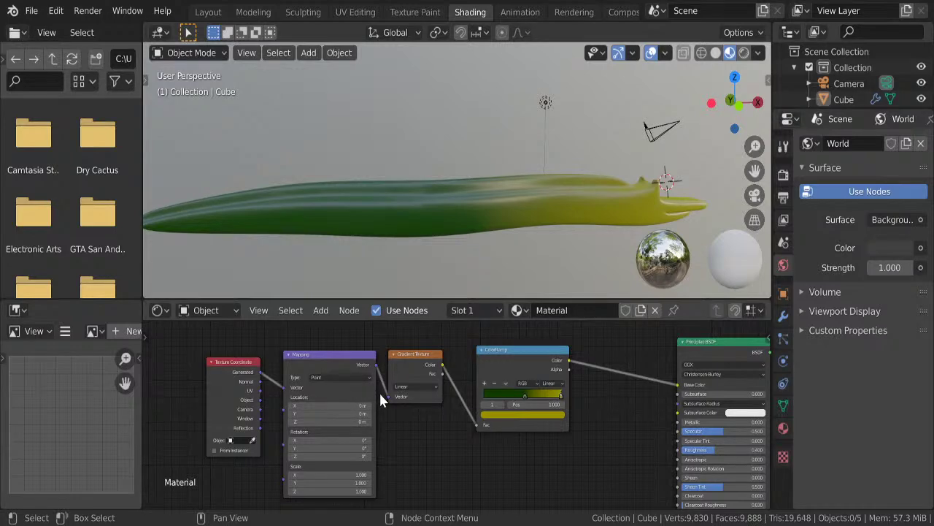
- Box-select the Texture Coordinate and Mapping nodes and move them to a new spot
scroll(410, 363, down, 1)
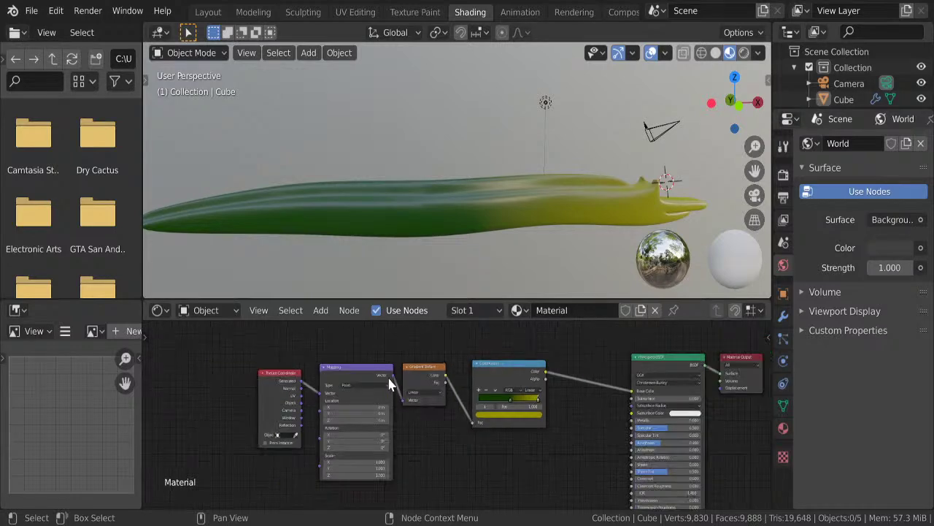
drag(359, 363, 261, 431)
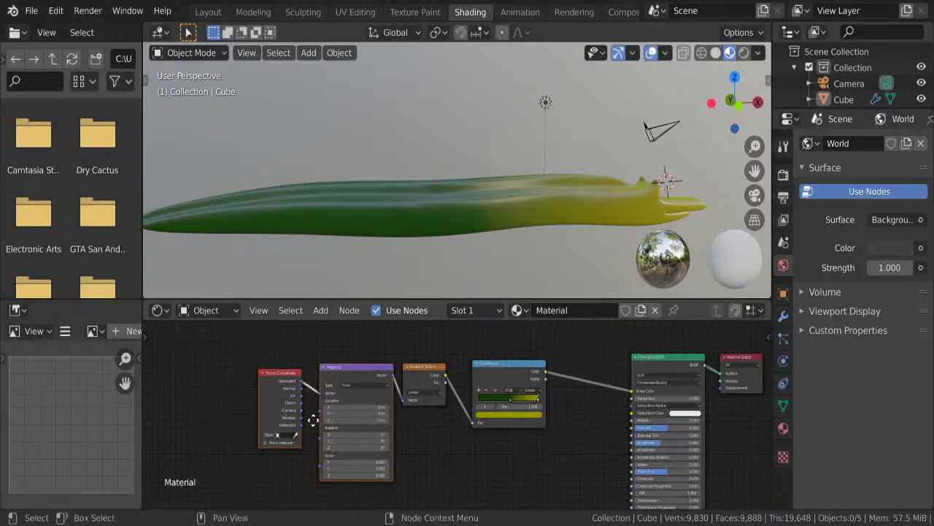
key(g)
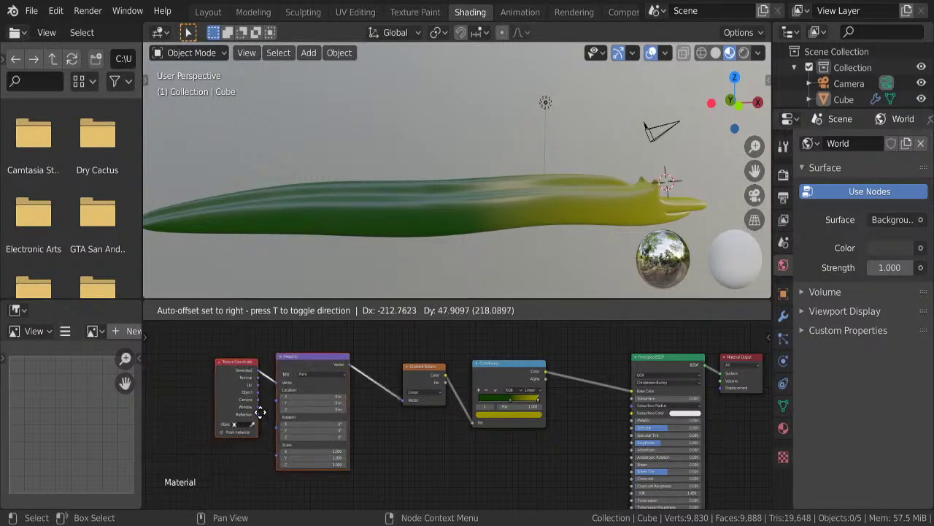
click(295, 411)
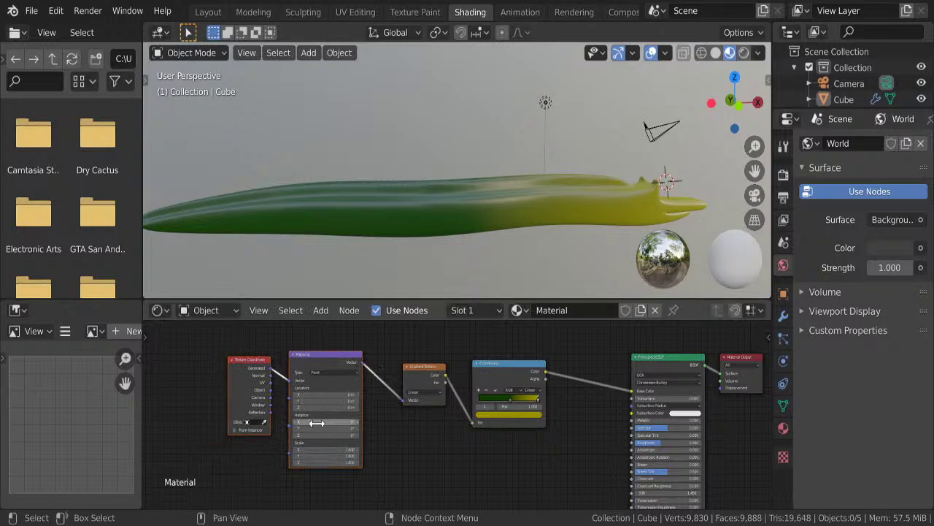
- Set the Mapping node's rotation to X 0° and Y 90°
drag(317, 422, 332, 423)
mouse_move(332, 423)
mouse_down()
mouse_move(343, 423)
mouse_move(319, 424)
mouse_up()
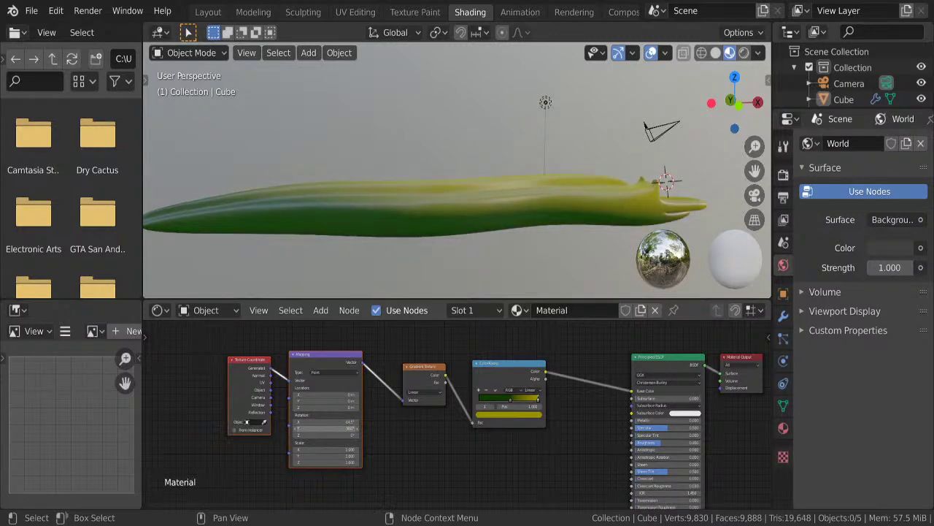
double_click(320, 423)
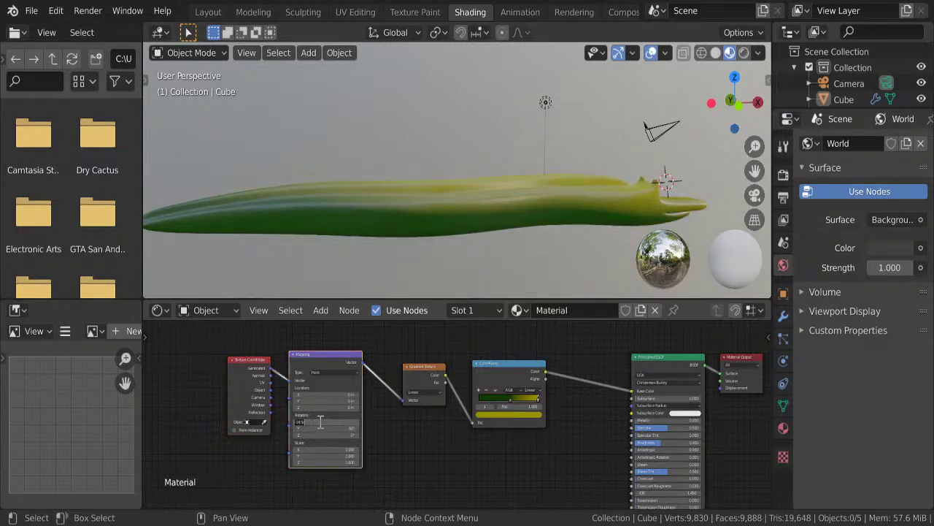
text(0)
key(Return)
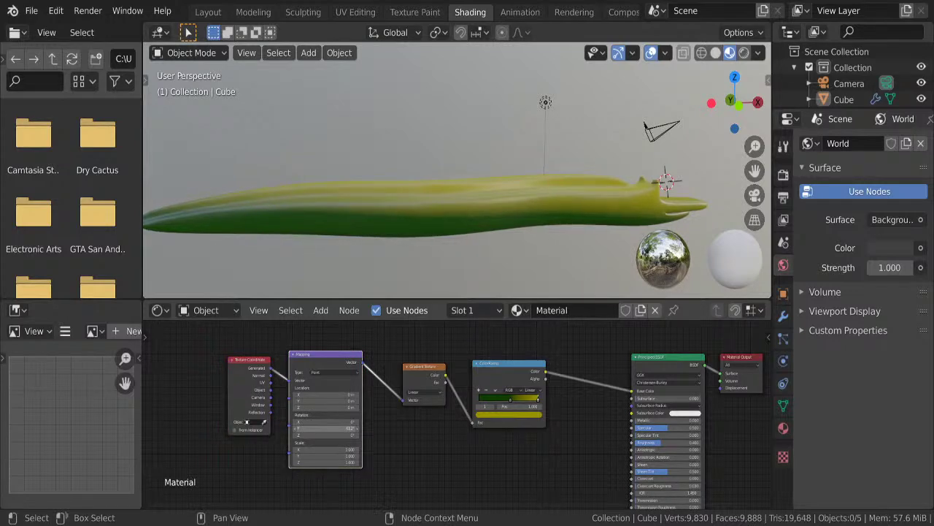
drag(336, 428, 314, 427)
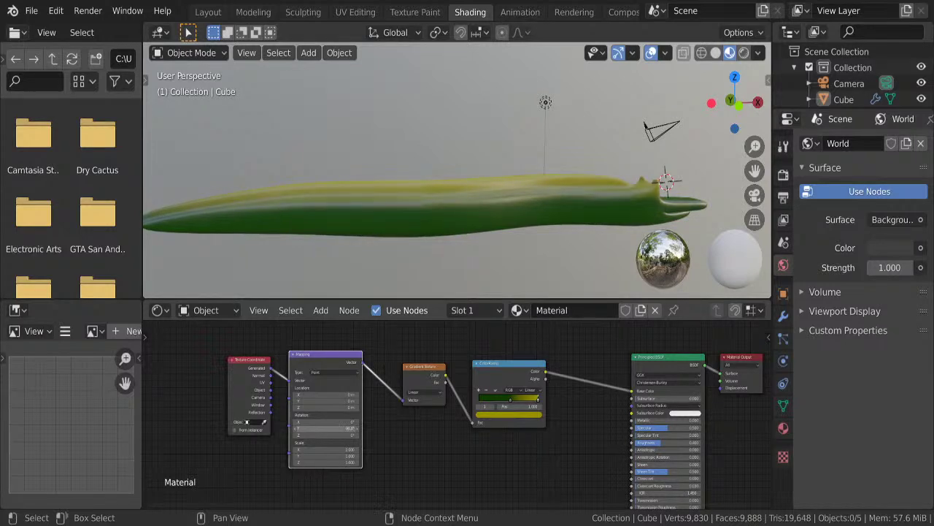
click(313, 428)
text(90)
key(Return)
- Nudge the Mapping node's Location X slightly to shift the gradient on the creature
mouse_move(325, 394)
mouse_down()
mouse_move(347, 395)
mouse_move(321, 394)
mouse_up()
mouse_move(625, 171)
middle_down()
mouse_move(542, 159)
mouse_move(461, 173)
mouse_move(518, 185)
mouse_move(548, 175)
mouse_move(539, 174)
middle_up()
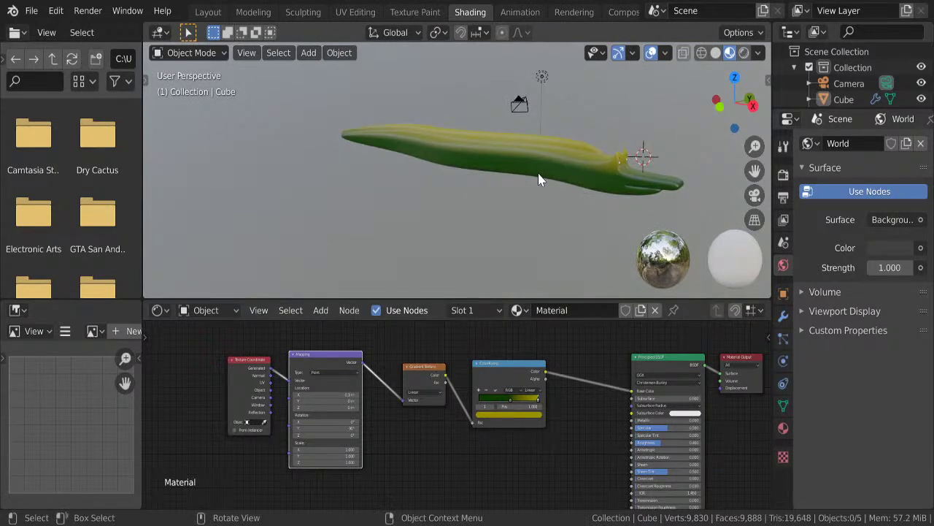
shift+middle_drag(589, 193, 365, 176)
- Move the Material Output node further right of the Principled BSDF to open space
mouse_move(723, 426)
middle_down()
mouse_move(401, 416)
mouse_move(366, 443)
middle_up()
click(422, 378)
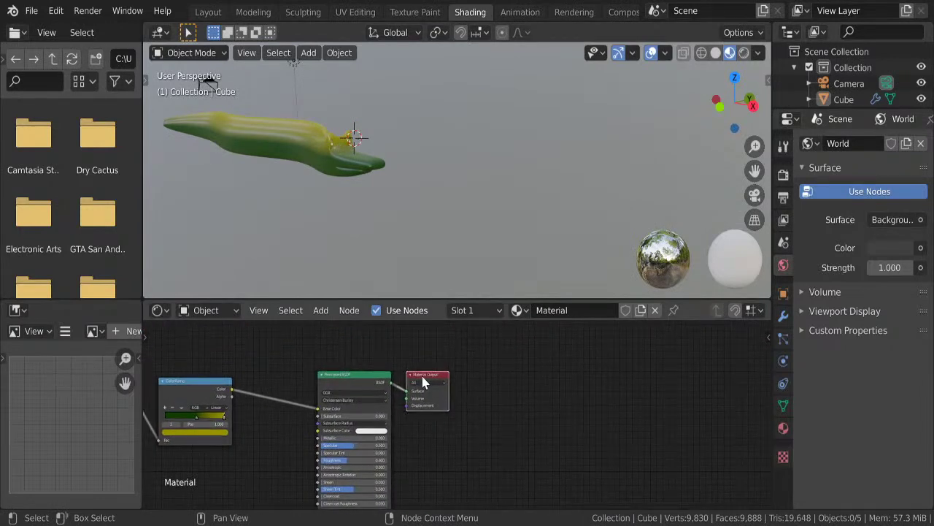
drag(422, 381, 597, 383)
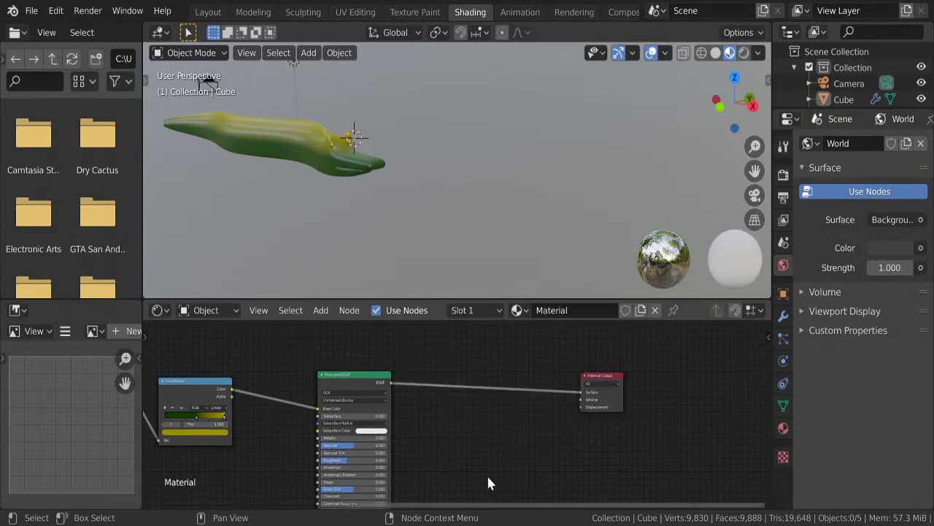
key(shift+a)
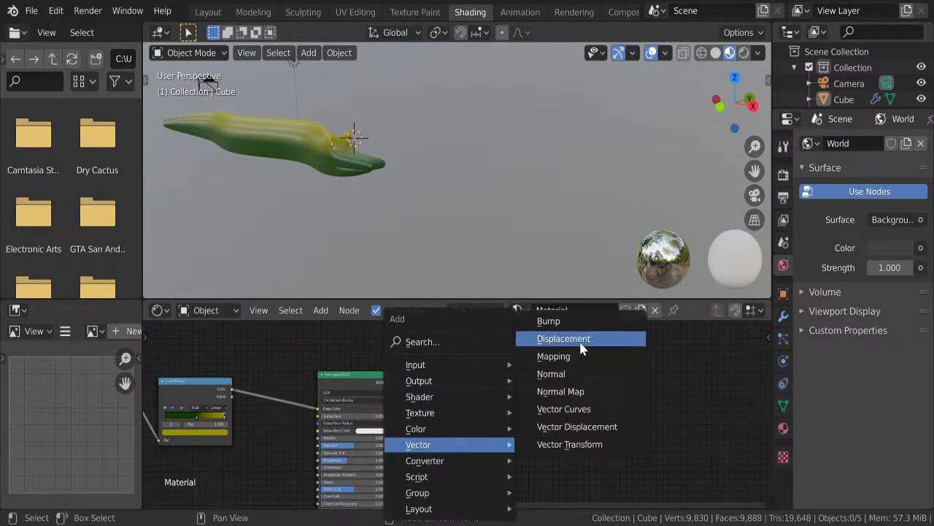
- Place a Displacement node and wire it into Material Output's Displacement socket
click(552, 339)
click(550, 419)
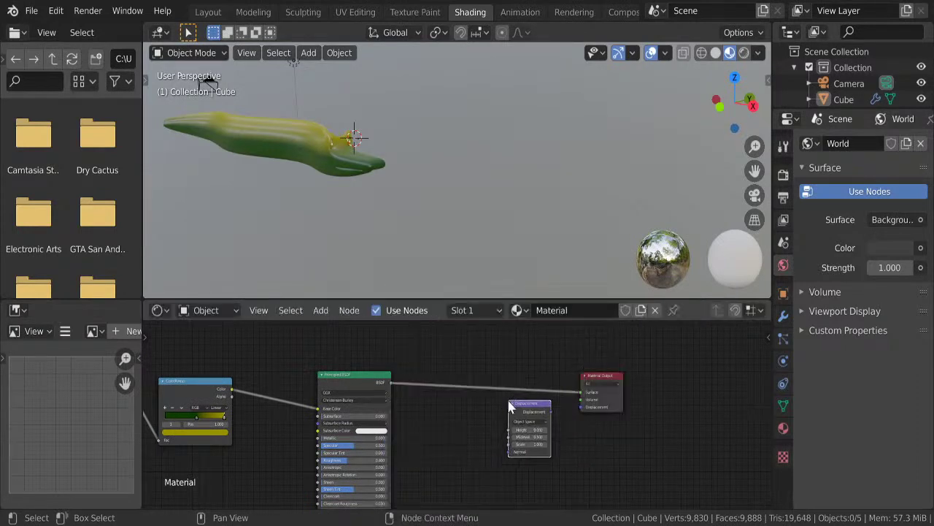
drag(551, 411, 583, 407)
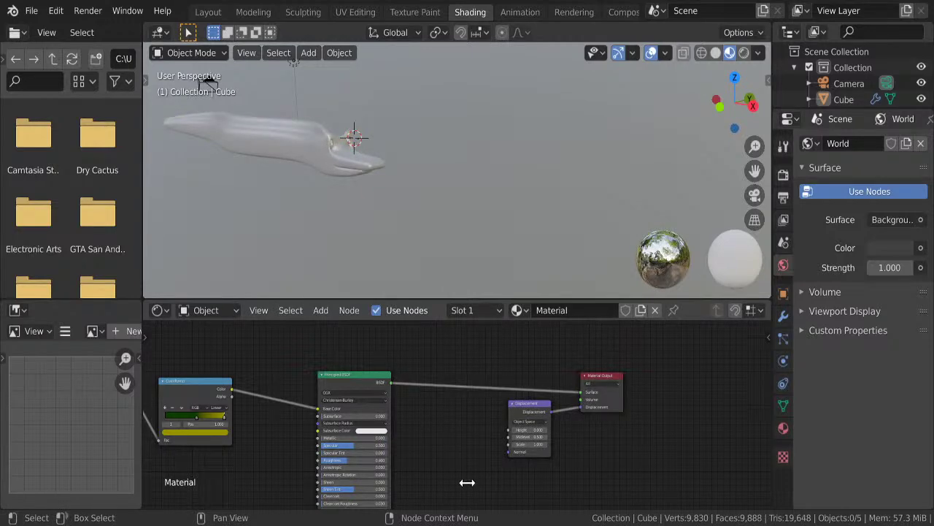
key(shift+a)
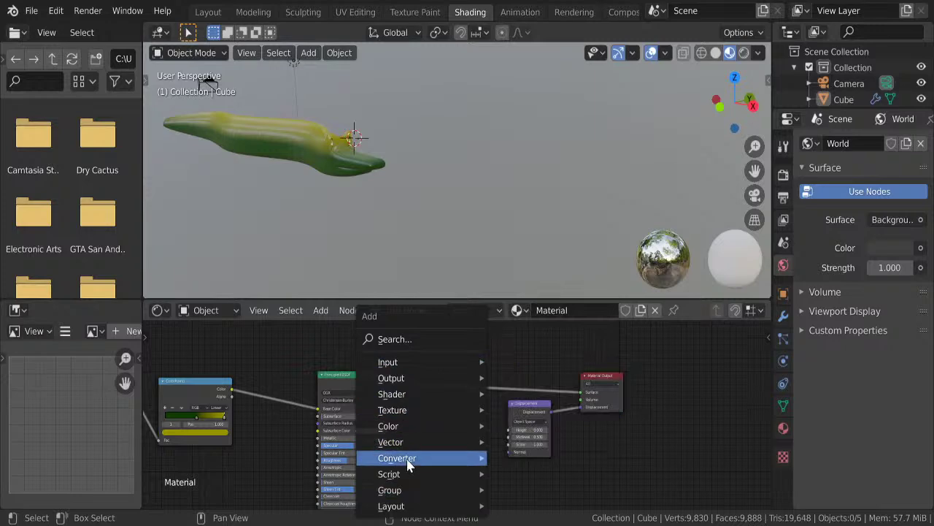
mouse_move(408, 410)
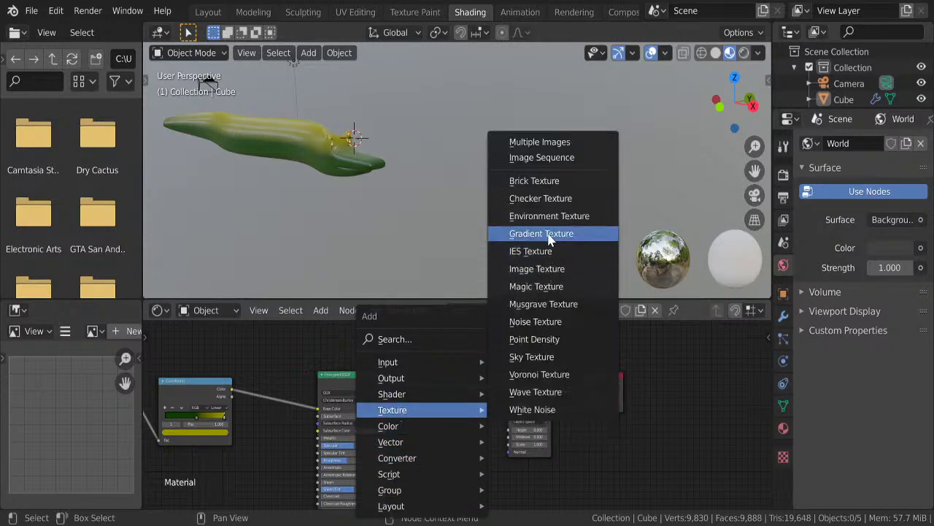
- Place a Noise Texture node left of Displacement and link its output to Height
click(541, 332)
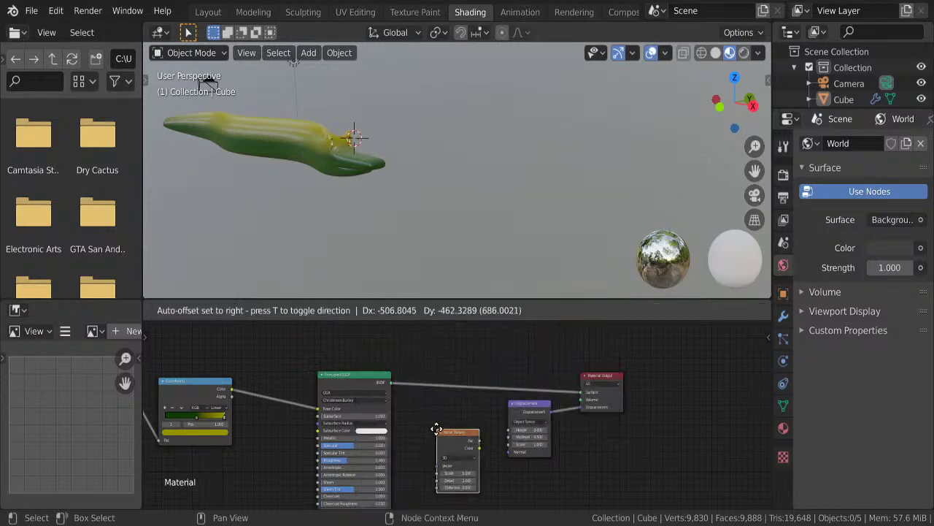
click(431, 431)
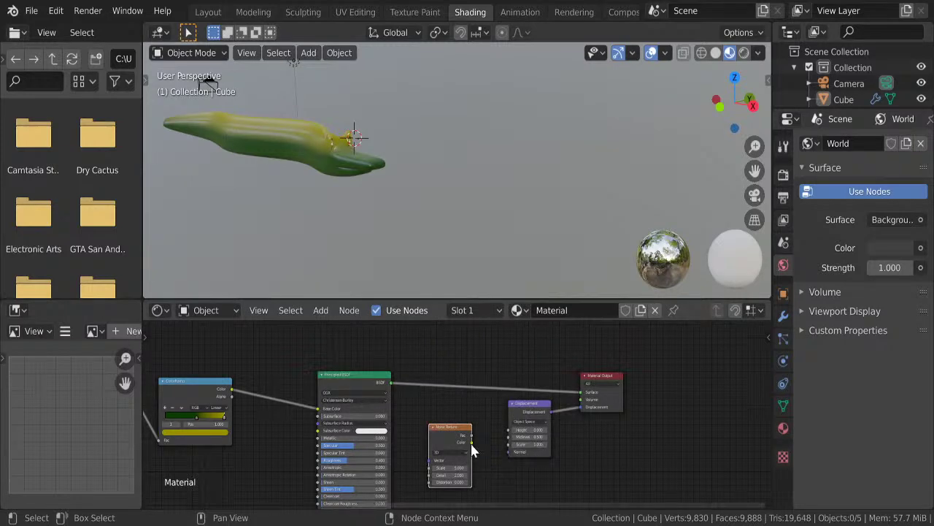
mouse_move(469, 446)
mouse_down()
mouse_move(488, 448)
mouse_move(510, 430)
mouse_up()
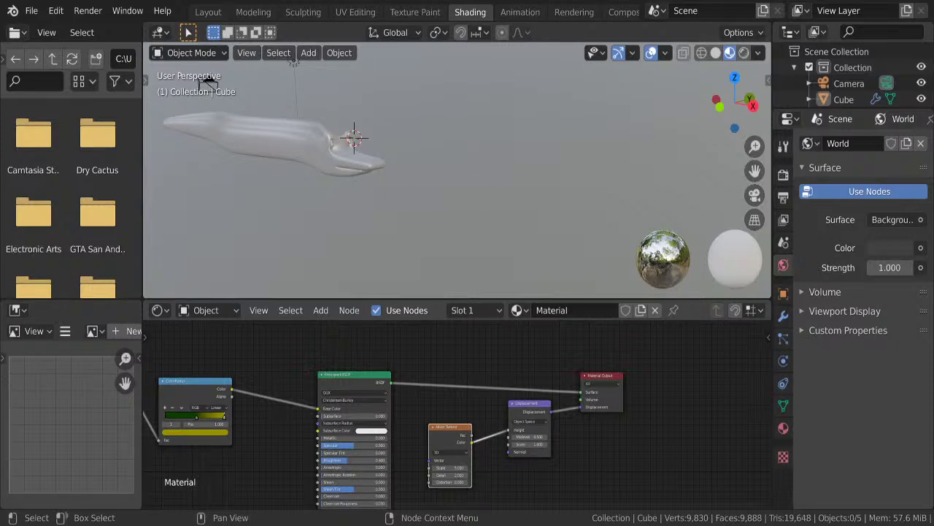
- Lower the Displacement scale and raise the Noise Texture scale to 130.1
middle_drag(373, 208, 495, 220)
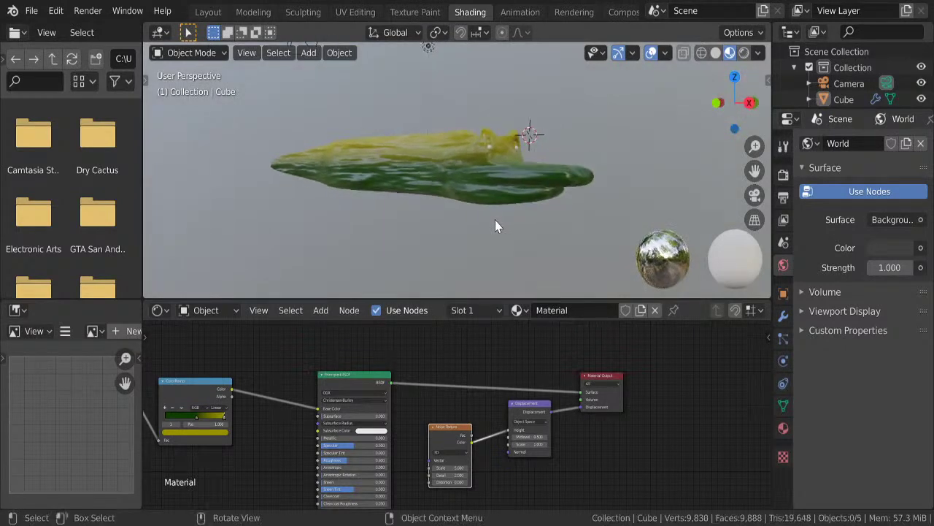
click(531, 443)
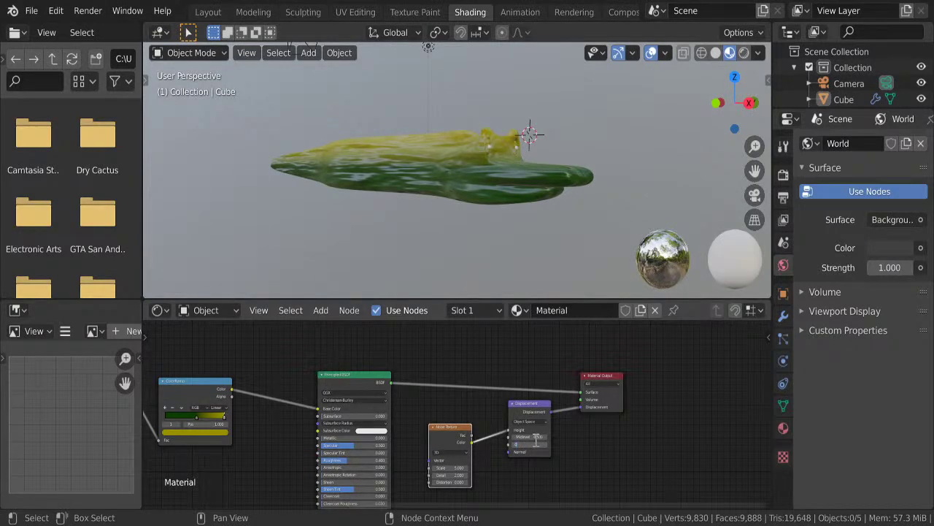
key(Return)
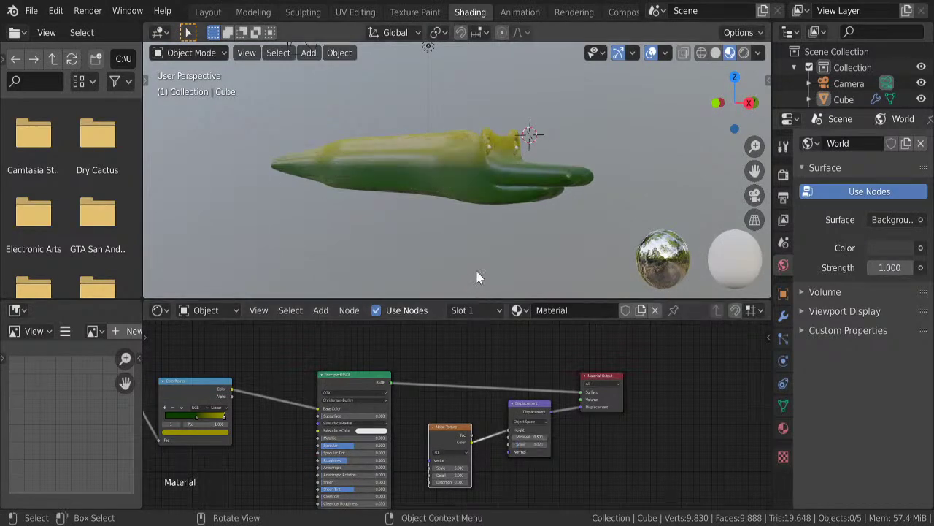
mouse_move(459, 201)
middle_down()
mouse_move(507, 224)
mouse_move(454, 195)
mouse_move(445, 210)
middle_up()
scroll(444, 208, up, 1)
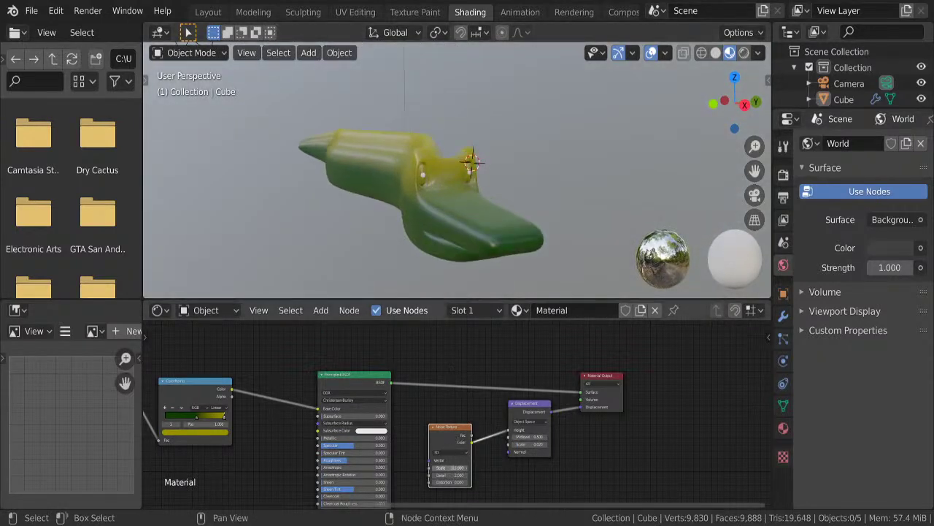
drag(452, 467, 459, 463)
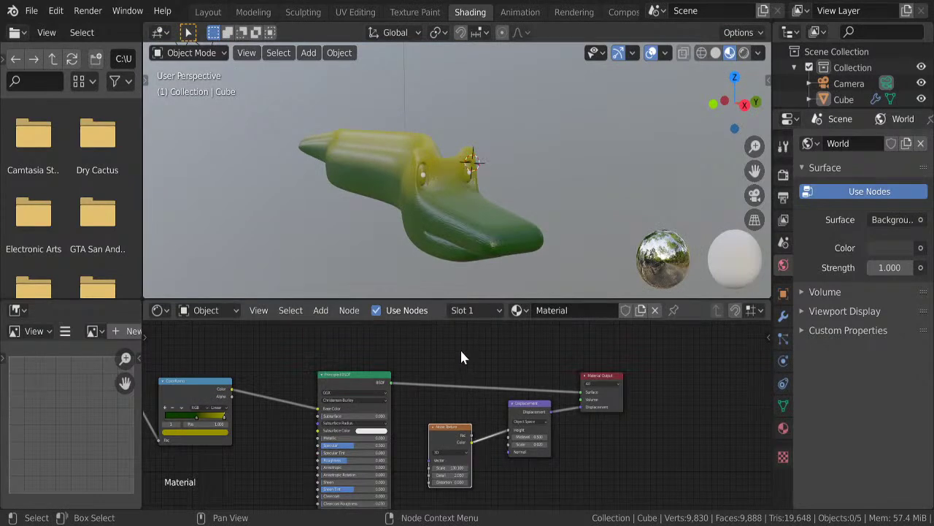
- Fly around to inspect the bumpy skin and eye sockets, then select the creature's body
mouse_move(417, 258)
middle_down()
mouse_move(411, 253)
mouse_move(426, 255)
mouse_move(407, 241)
mouse_move(373, 234)
mouse_move(306, 192)
middle_up()
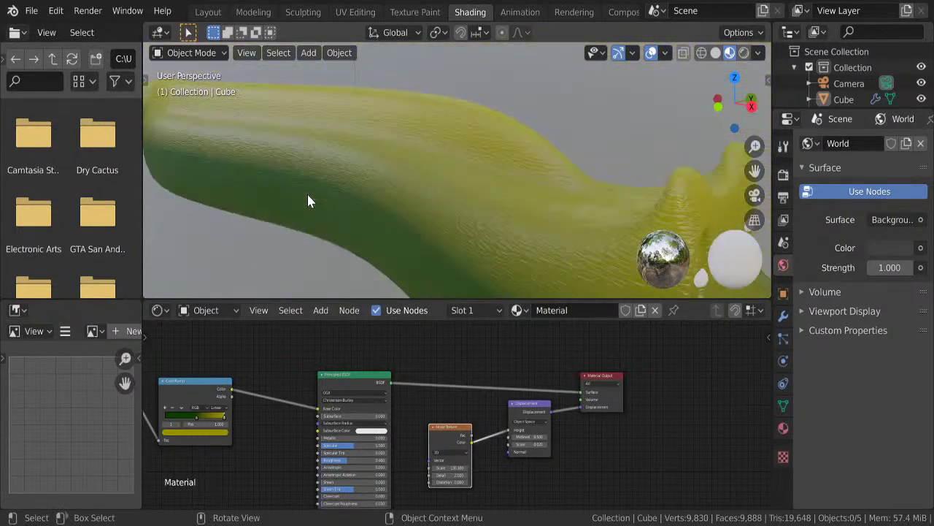
key(shift+grave)
key(w)
click(509, 194)
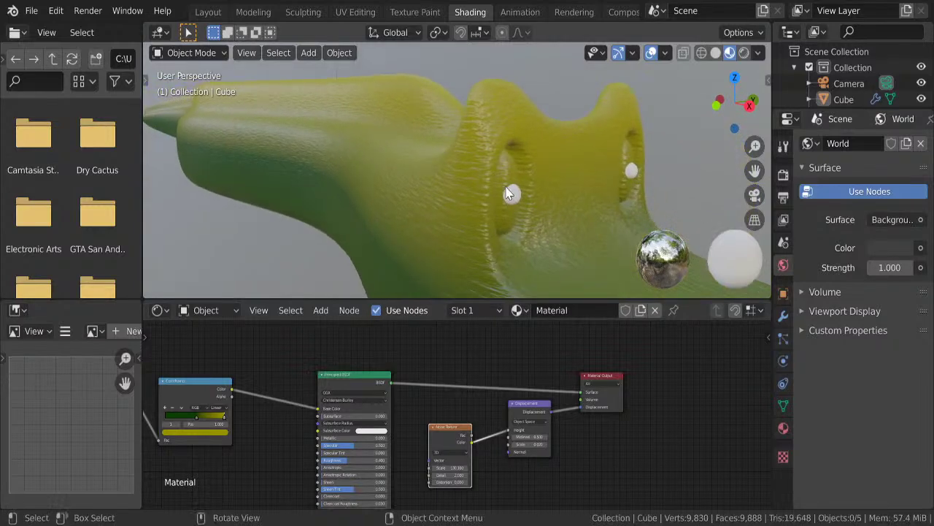
key(shift+grave)
key(s)
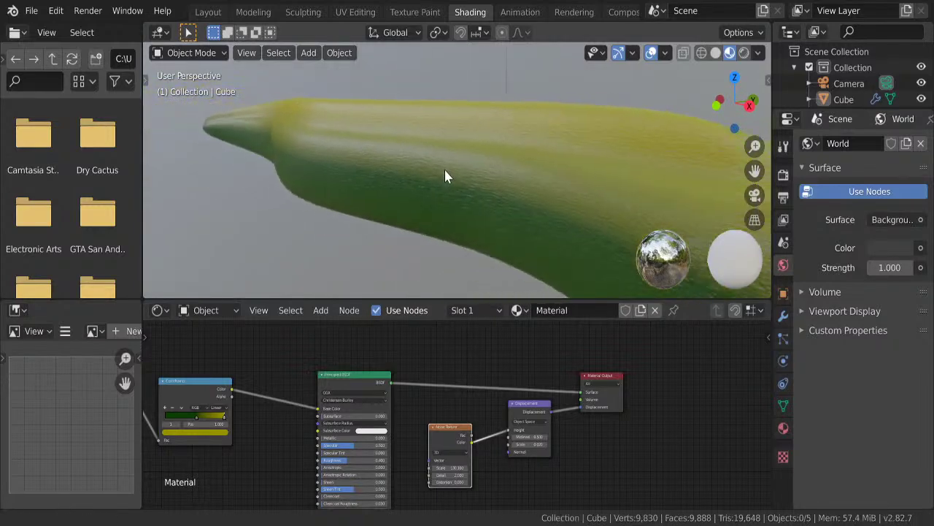
click(476, 183)
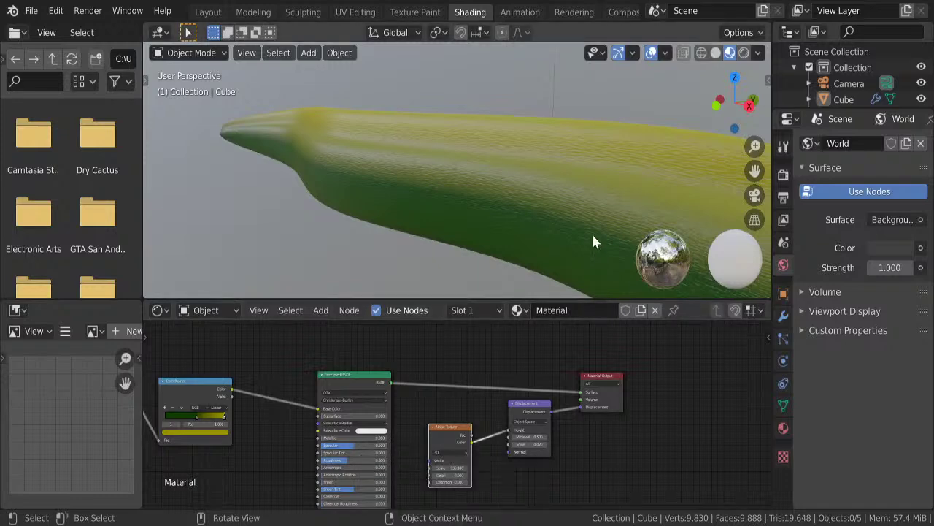
middle_drag(591, 231, 437, 183)
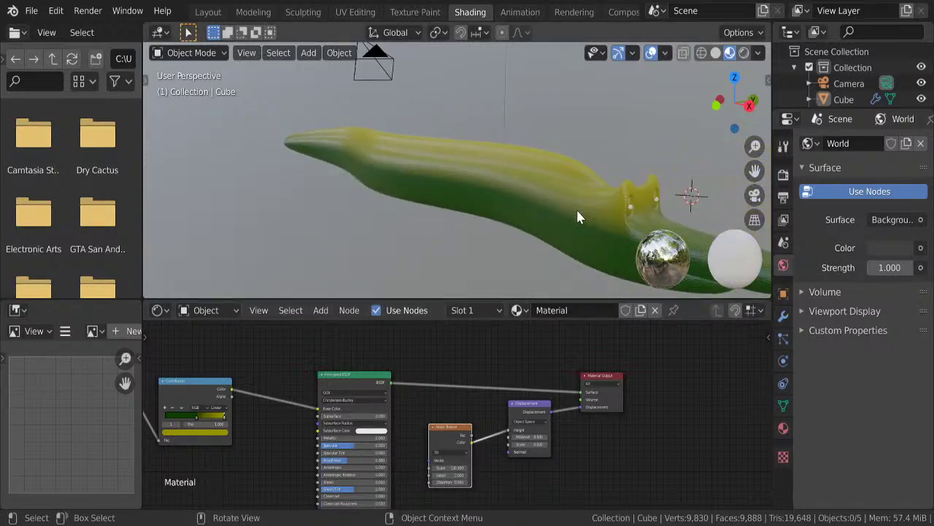
click(414, 204)
- Back in Layout, add a second material slot to the body with new Material.001
click(206, 13)
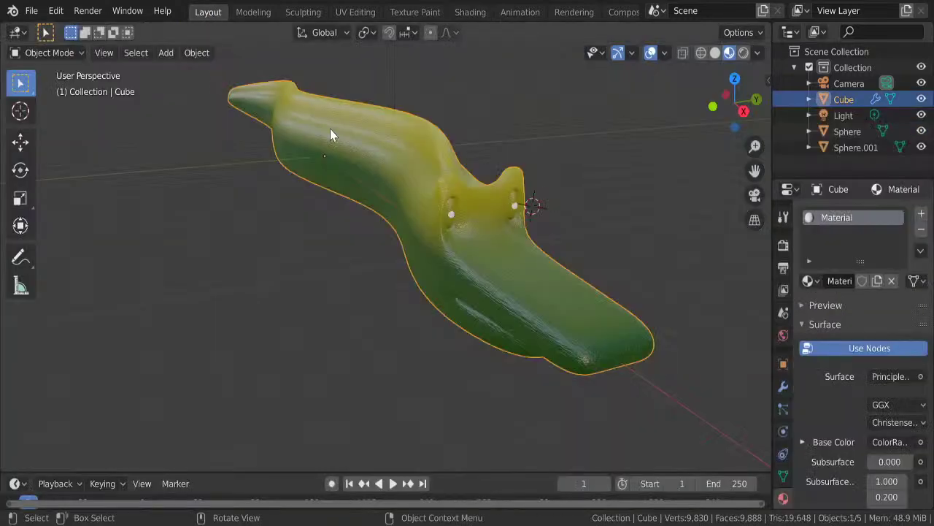
key(Tab)
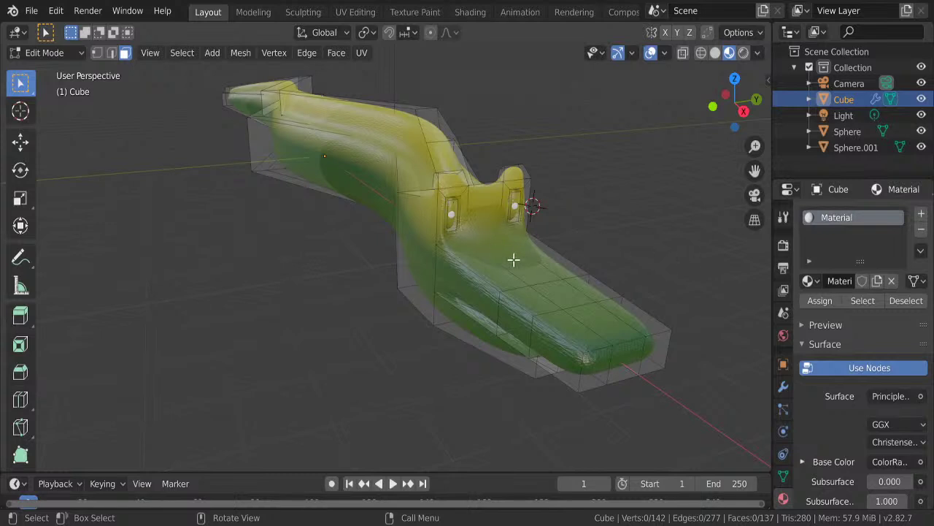
key(Tab)
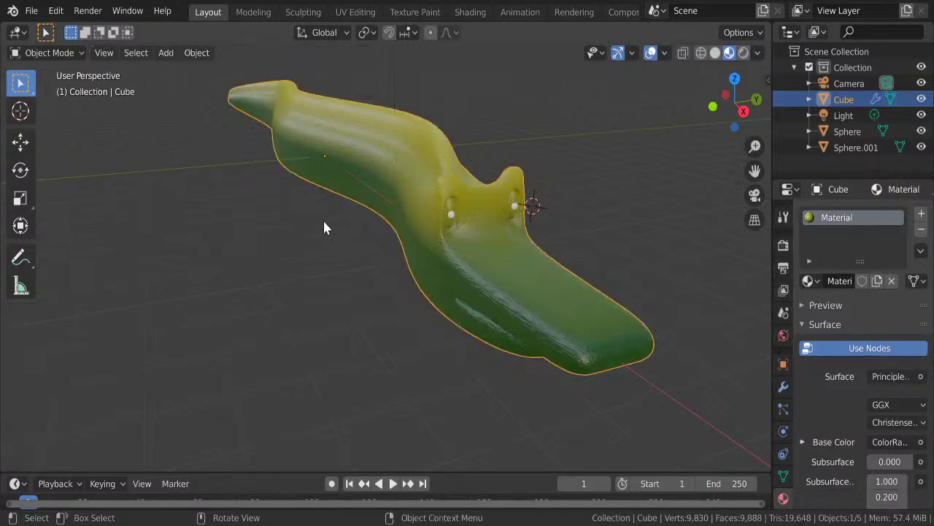
click(921, 214)
click(845, 313)
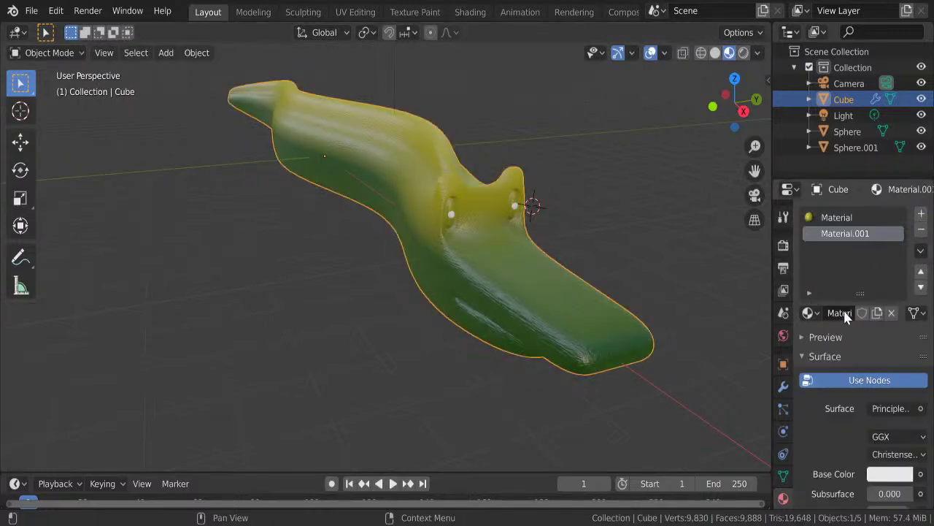
- Set Material.001's base colour to pale yellow-green with value 0.702
click(883, 476)
click(889, 475)
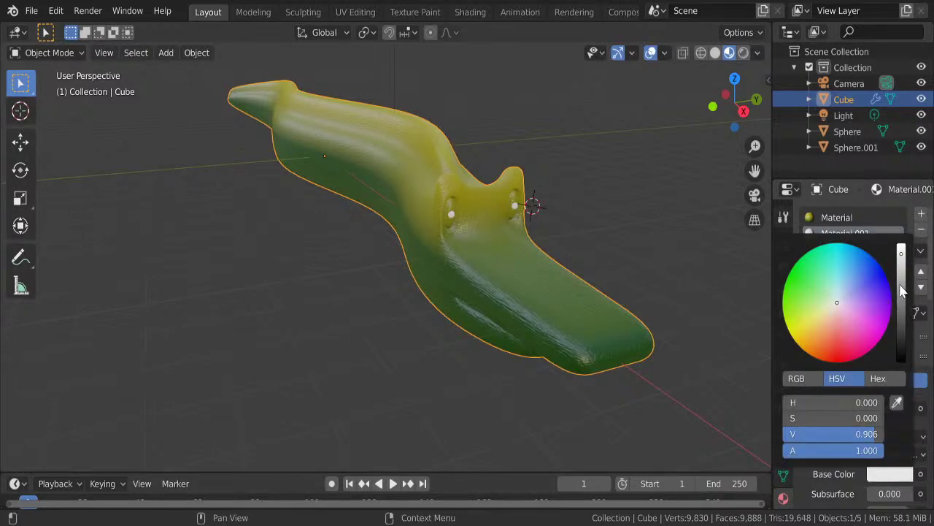
drag(901, 289, 902, 278)
click(822, 311)
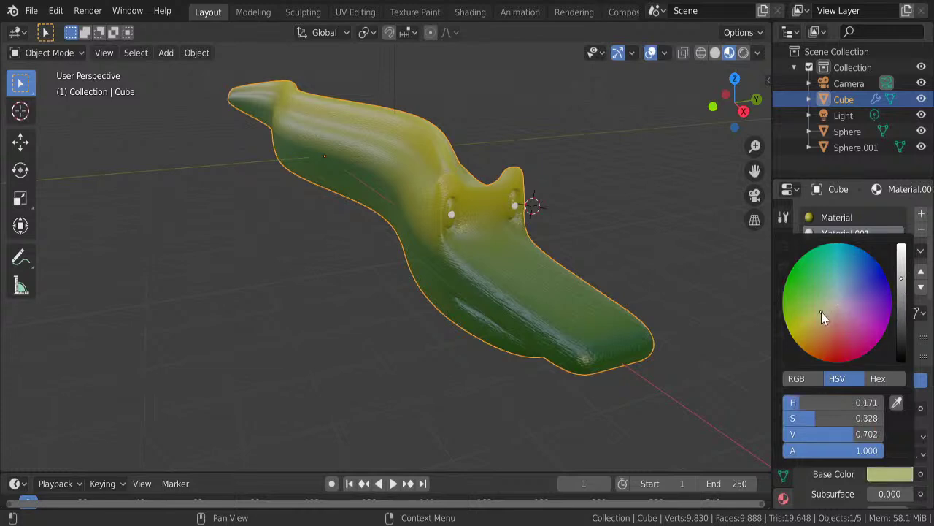
key(Tab)
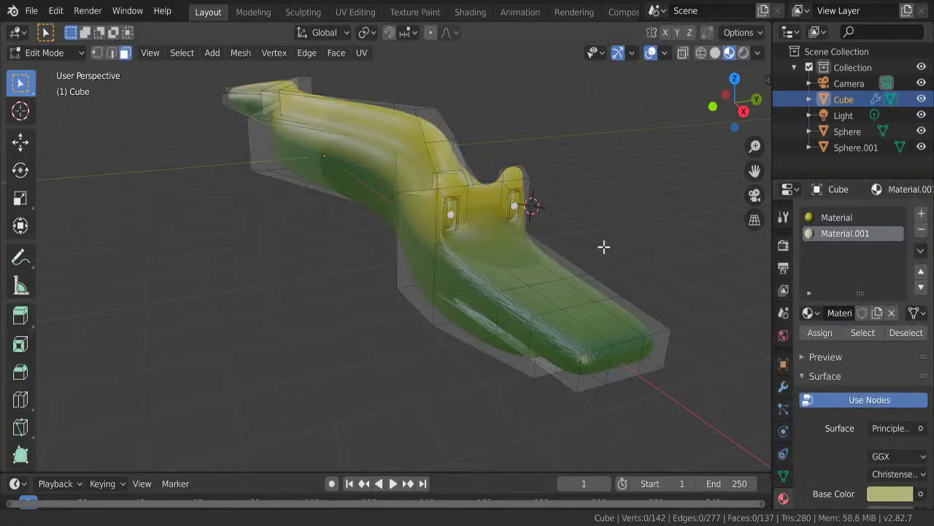
- Switch the viewport to material preview with X-ray and face the eye socket
scroll(603, 246, up, 2)
scroll(597, 258, up, 2)
scroll(680, 142, up, 3)
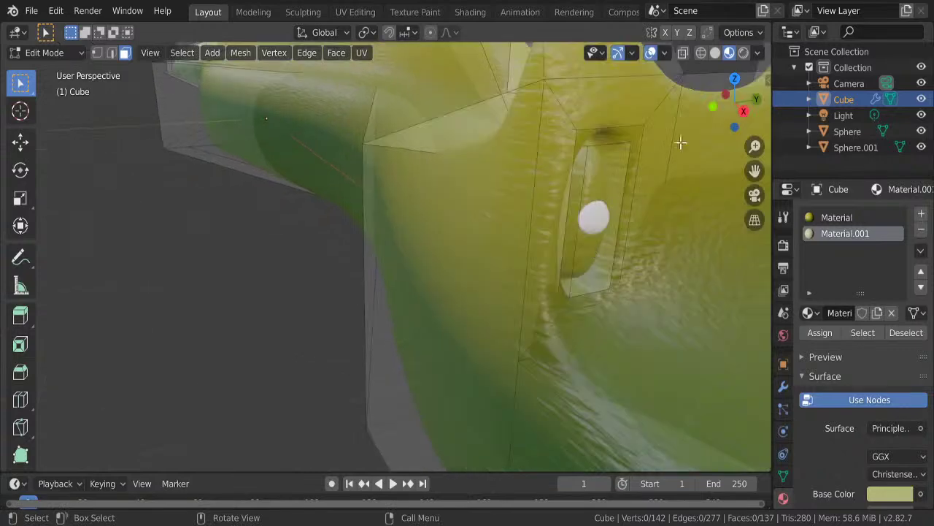
click(716, 52)
click(701, 53)
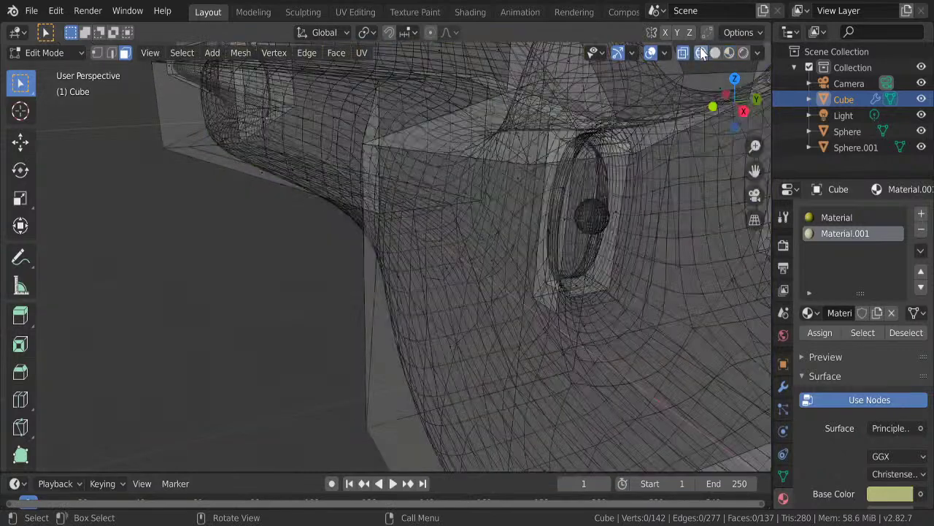
click(716, 53)
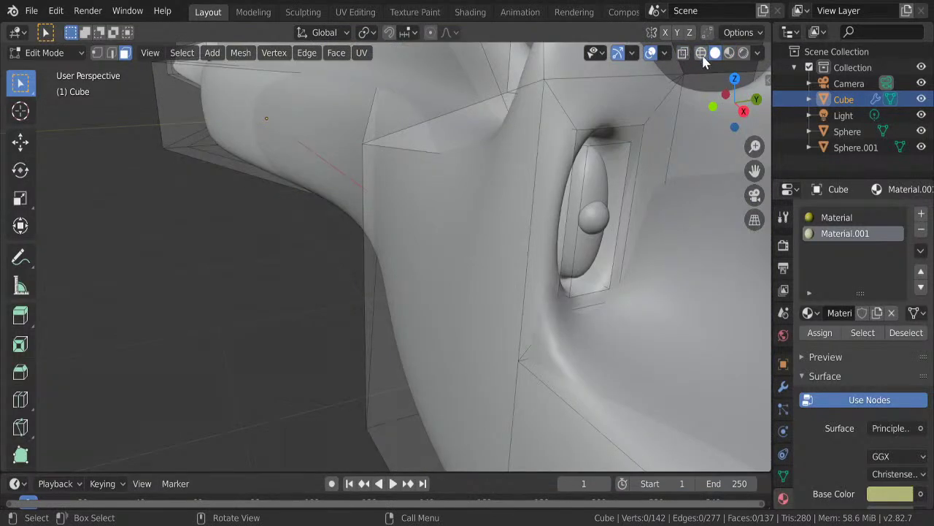
click(730, 52)
click(683, 53)
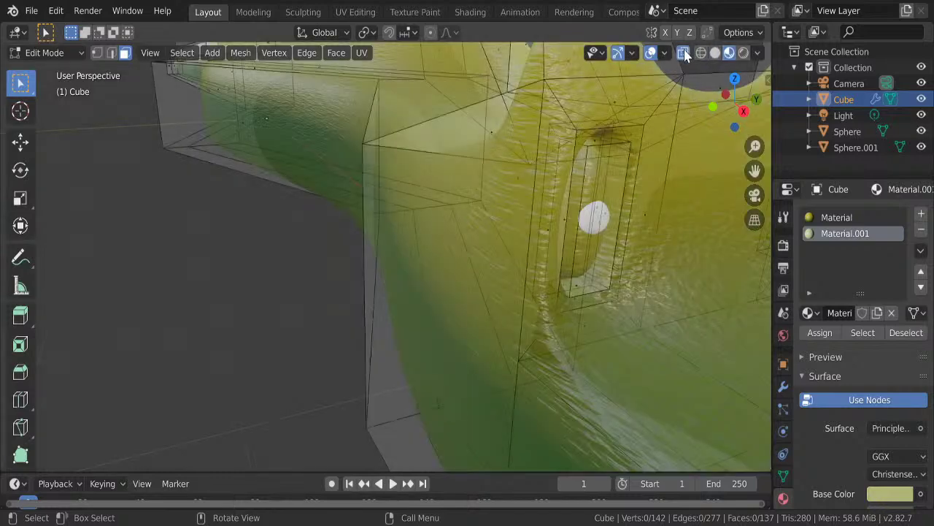
middle_drag(656, 140, 564, 192)
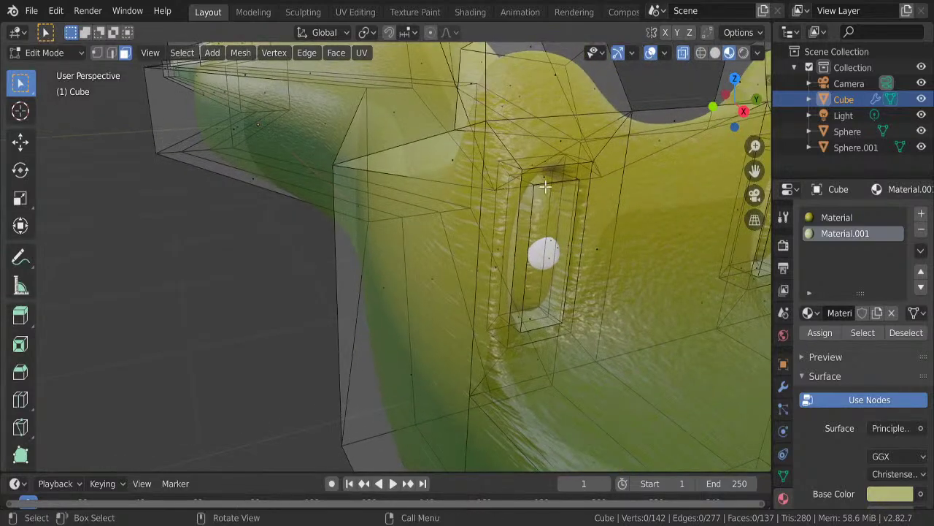
- Assign Material.001 to the inner faces of the first eye socket
click(546, 187)
shift+click(550, 259)
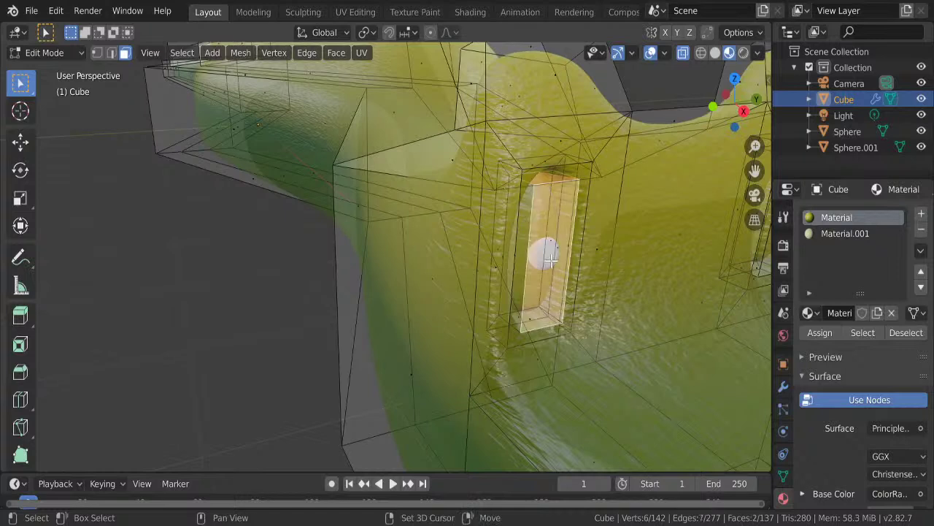
click(841, 234)
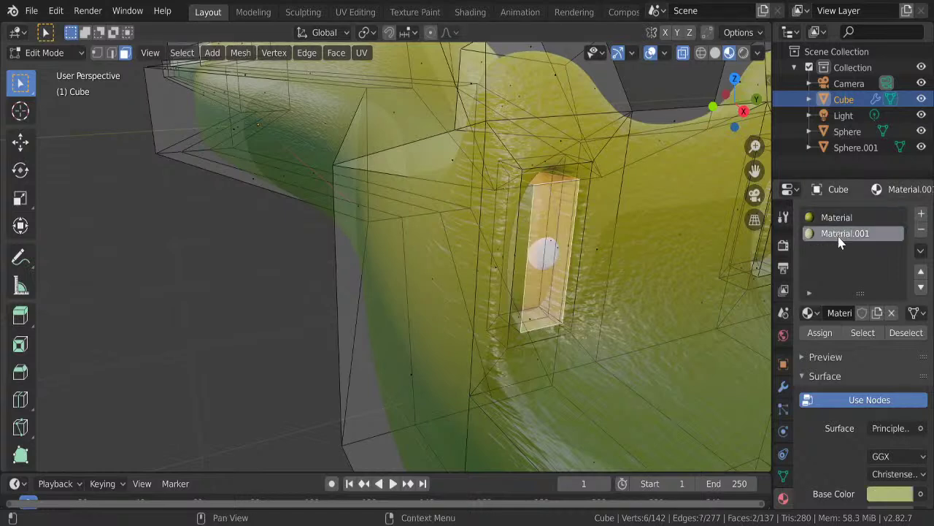
click(822, 333)
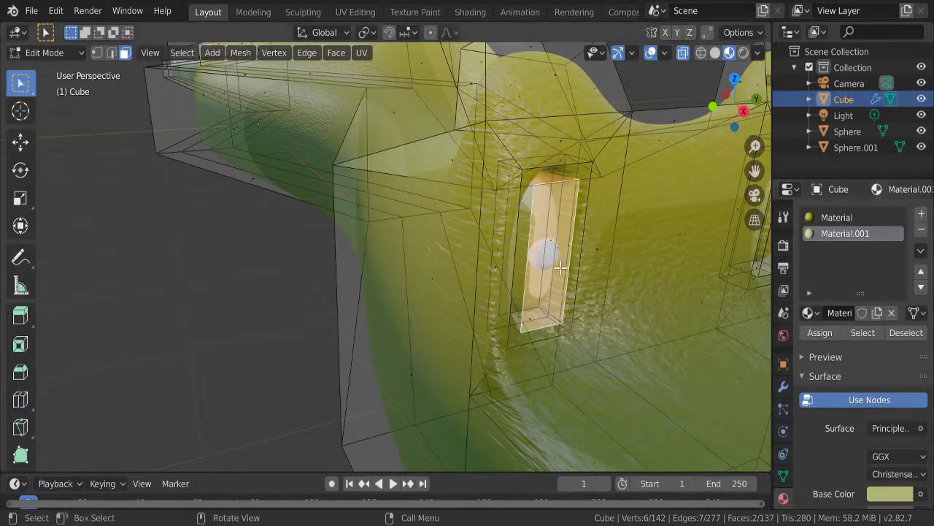
key(ctrl+z)
key(ctrl+z)
key(ctrl+z)
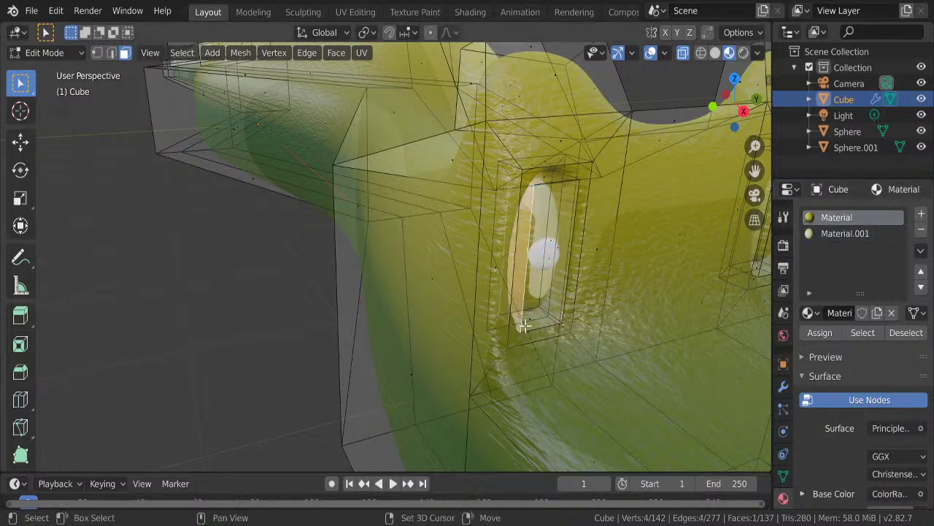
shift+click(526, 320)
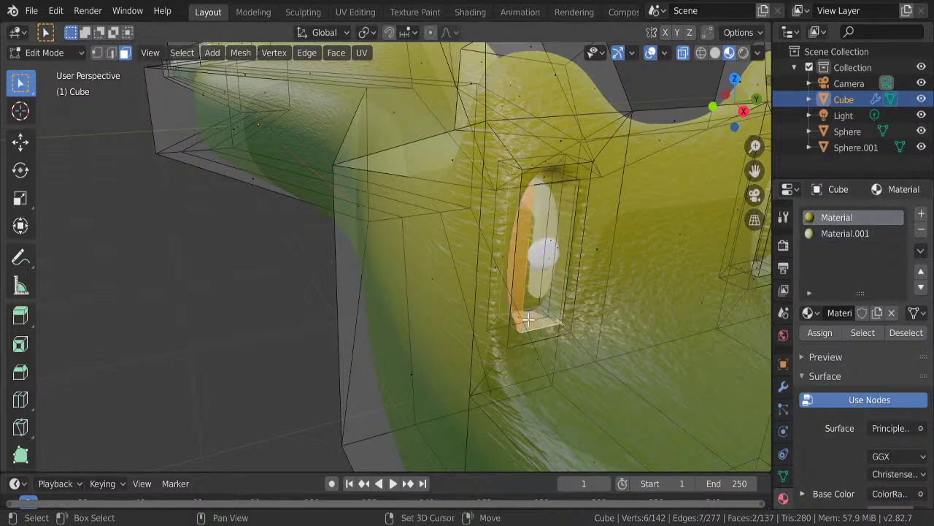
shift+click(559, 247)
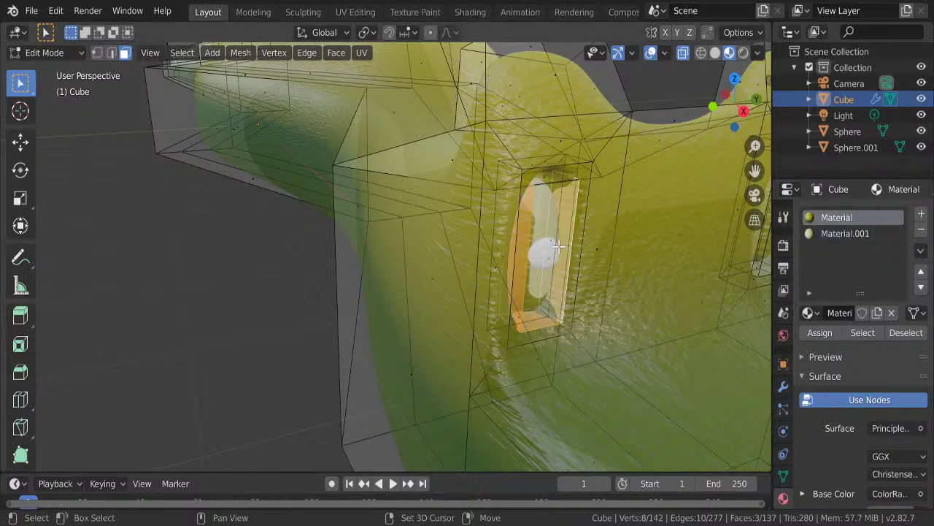
click(839, 233)
click(820, 332)
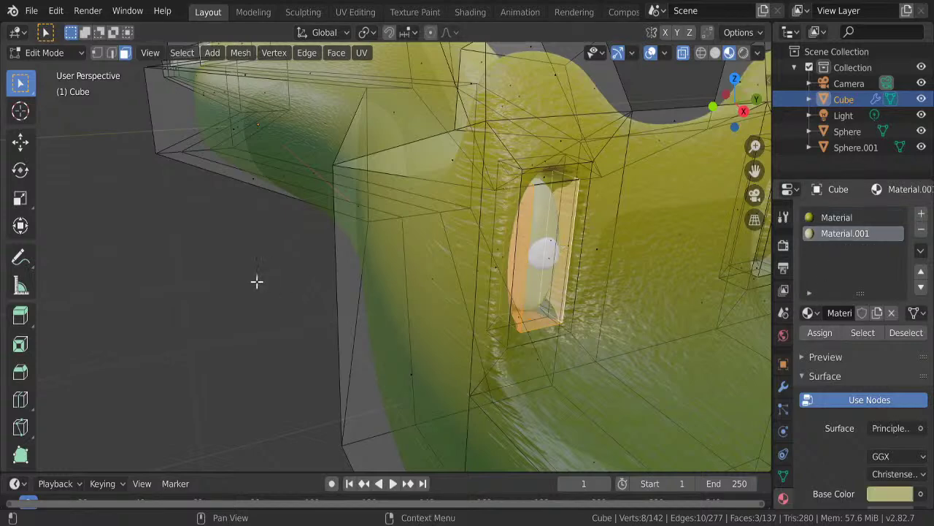
- Check the first socket in Object Mode and bring the other eye socket into view
click(223, 277)
key(Tab)
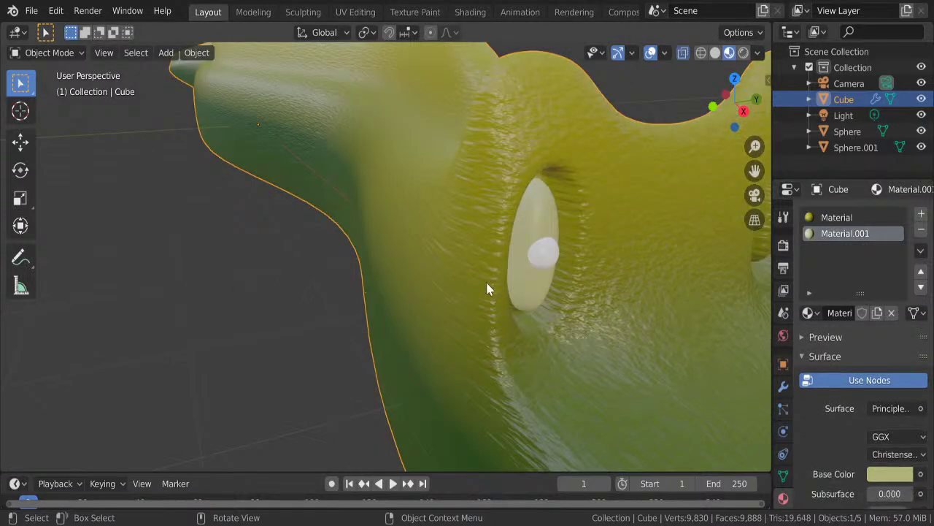
scroll(488, 288, down, 8)
scroll(517, 288, up, 8)
shift+middle_drag(465, 302, 416, 308)
scroll(415, 307, up, 3)
scroll(415, 308, up, 4)
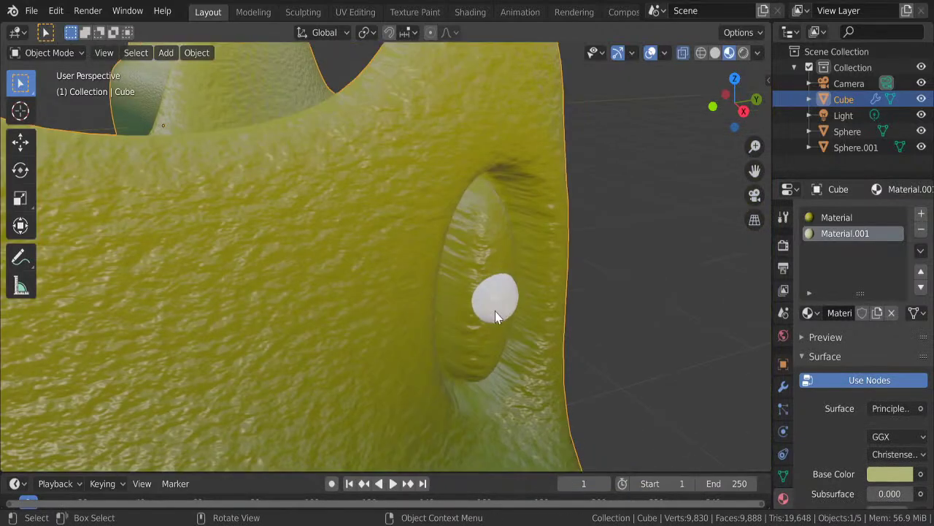
key(Tab)
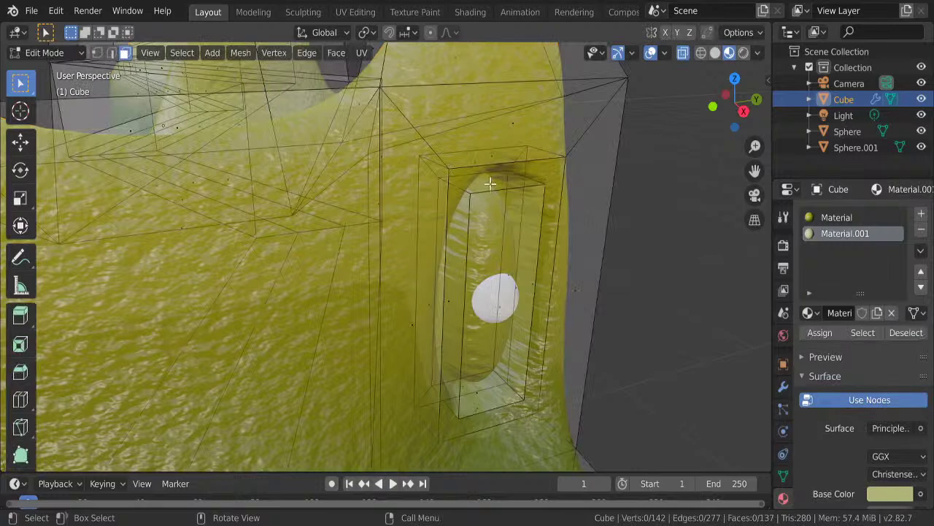
- Assign Material.001 to five inner faces of the second eye socket
click(449, 310)
shift+click(486, 389)
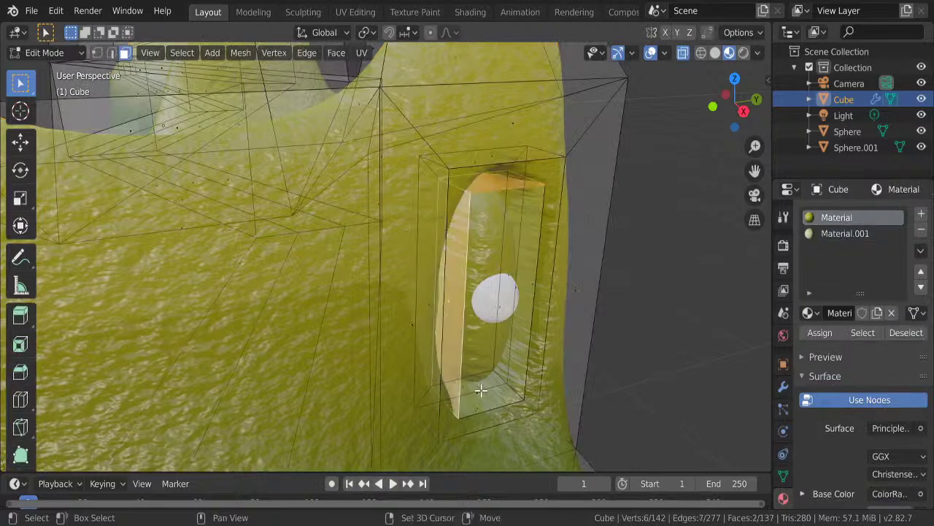
shift+click(516, 296)
shift+click(501, 307)
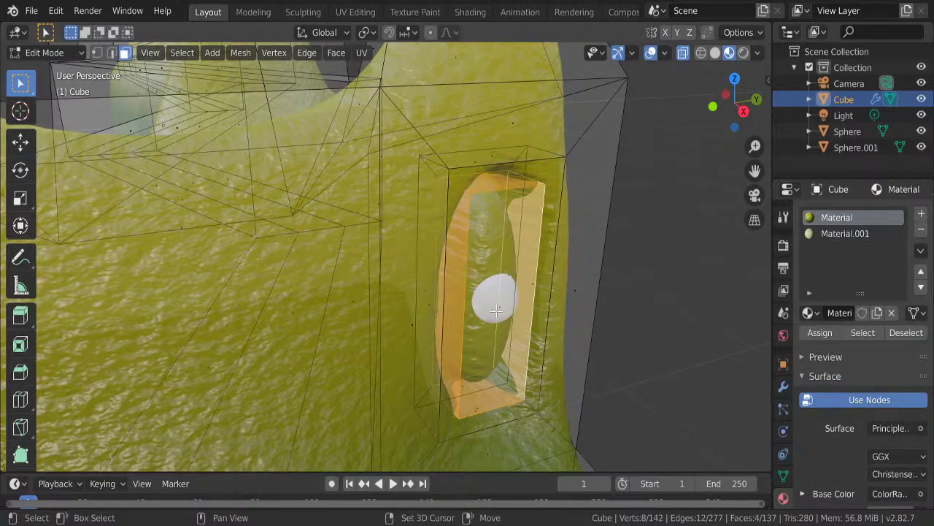
shift+click(495, 310)
click(849, 240)
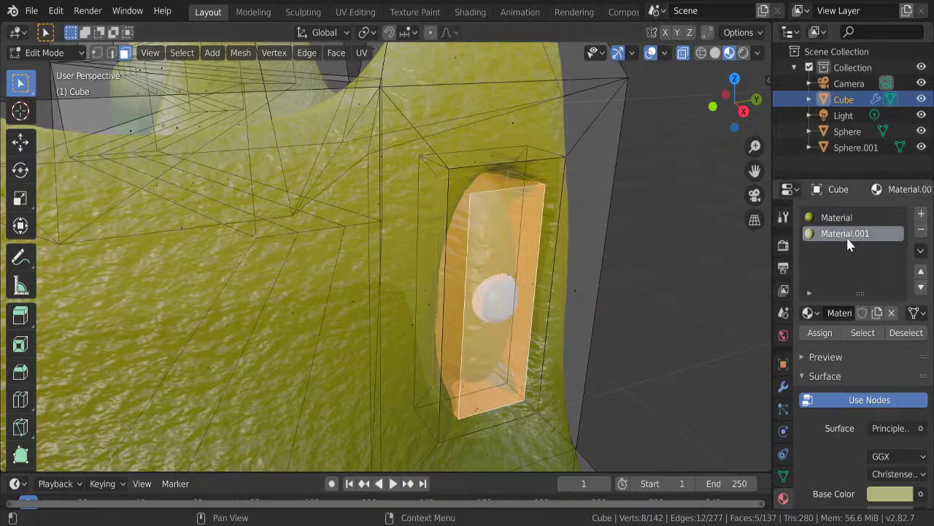
click(821, 333)
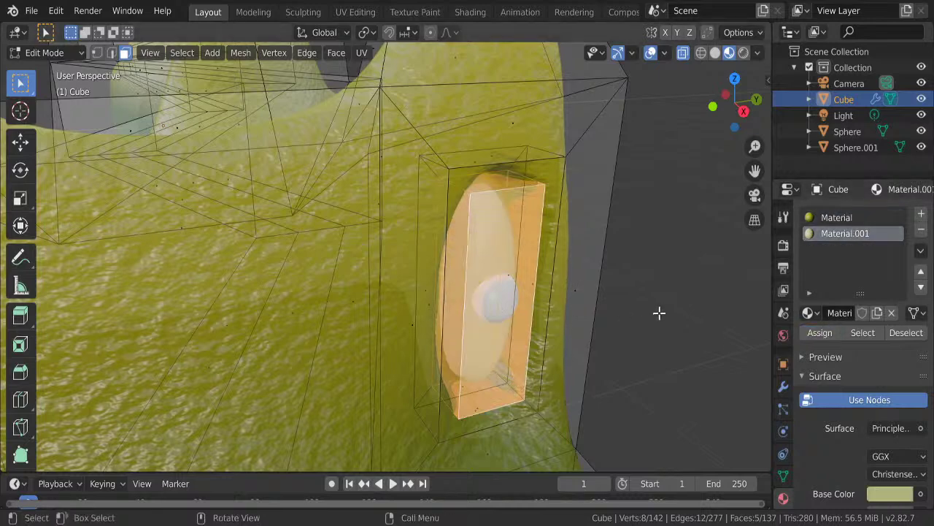
scroll(659, 312, down, 2)
scroll(659, 313, down, 4)
key(Tab)
middle_drag(659, 312, 402, 267)
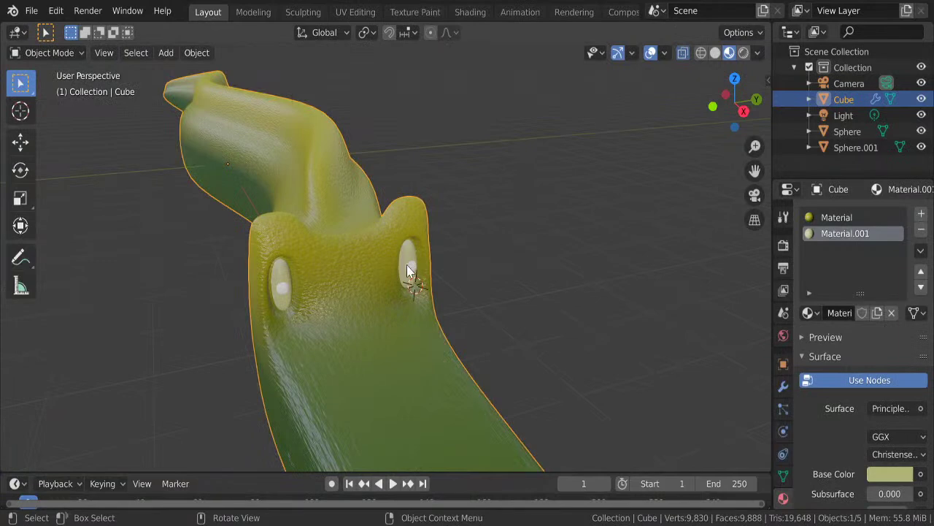
- Select both eyeballs and join them into one object with Ctrl+J
click(406, 268)
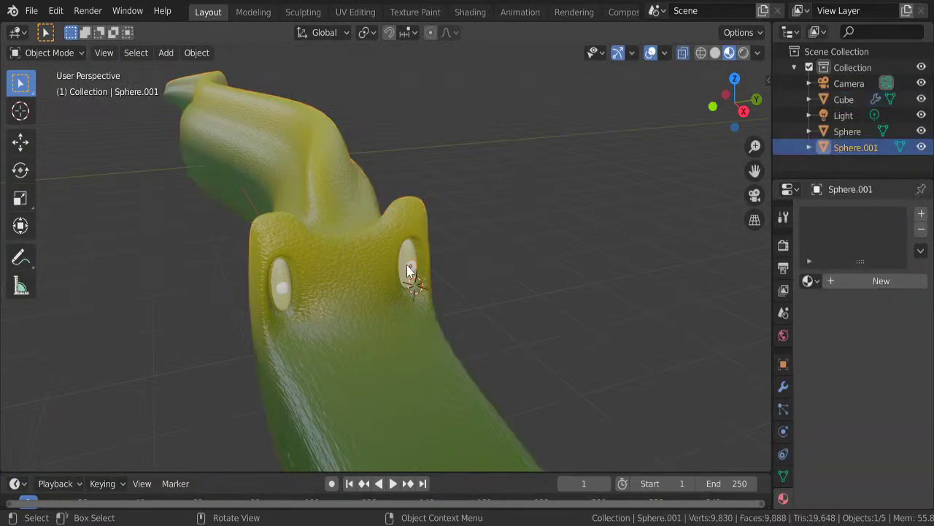
shift+click(285, 292)
key(ctrl+j)
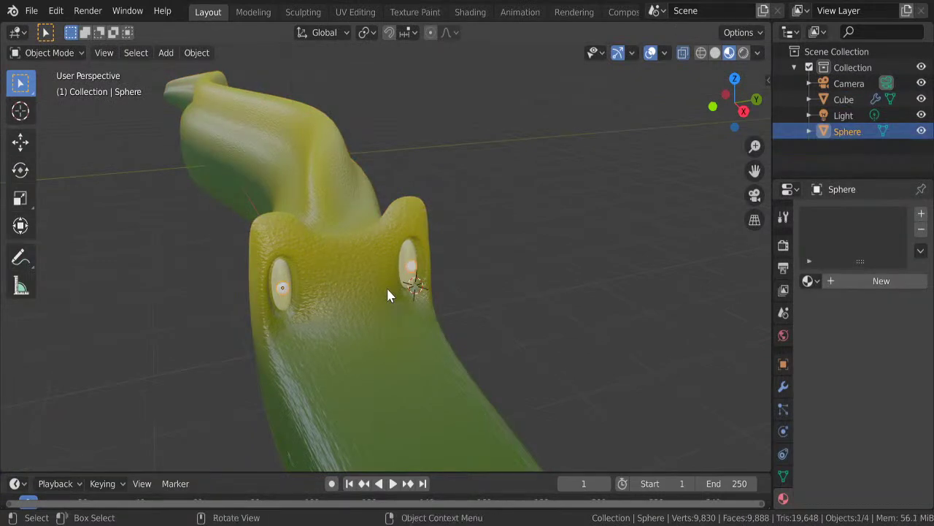
- Give the joined eyeballs a new material, Material.002, with a black base colour
click(851, 284)
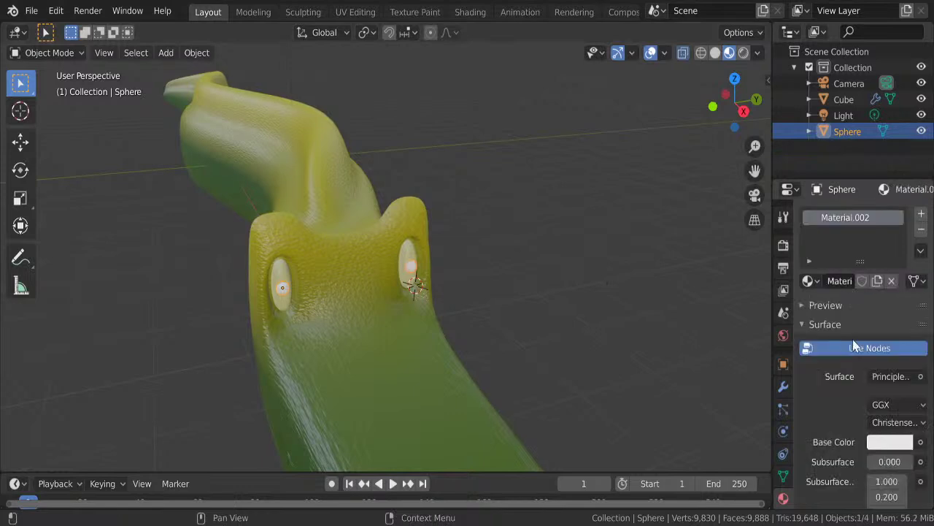
click(881, 447)
drag(905, 281, 903, 328)
click(571, 293)
- Snap to the Right orthographic view and place the 3D cursor left of the creature
mouse_move(571, 292)
middle_down()
mouse_move(560, 296)
mouse_move(569, 277)
mouse_move(452, 307)
middle_up()
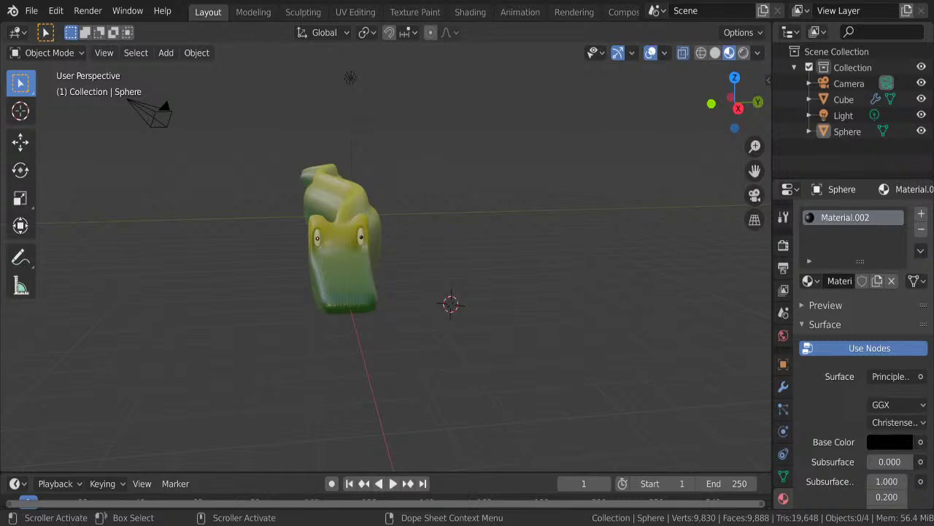
mouse_move(430, 251)
middle_down()
mouse_move(455, 234)
mouse_move(476, 243)
mouse_move(502, 304)
mouse_move(328, 271)
mouse_move(487, 267)
mouse_move(516, 252)
mouse_move(509, 258)
middle_up()
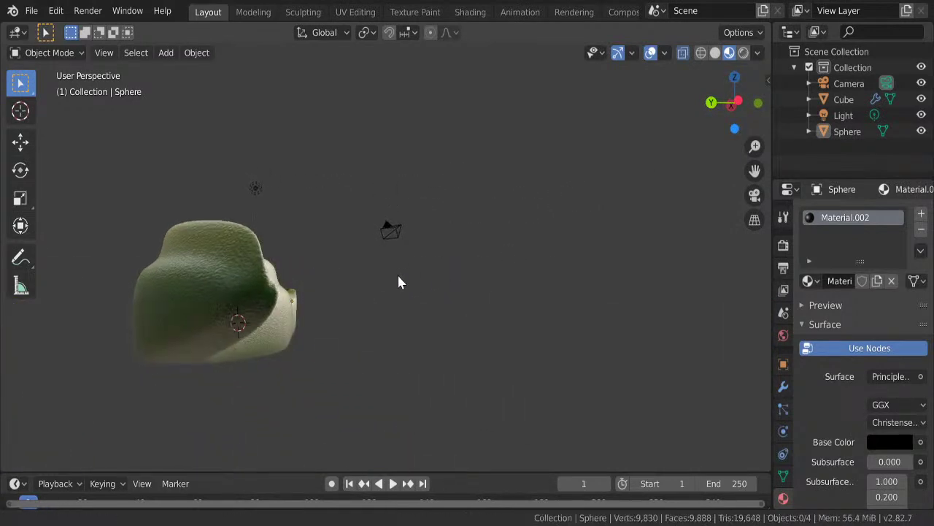
mouse_move(399, 280)
middle_down()
mouse_move(423, 231)
mouse_move(544, 214)
mouse_move(596, 229)
mouse_move(606, 243)
mouse_move(560, 263)
mouse_move(641, 202)
middle_up()
click(728, 102)
scroll(383, 269, down, 2)
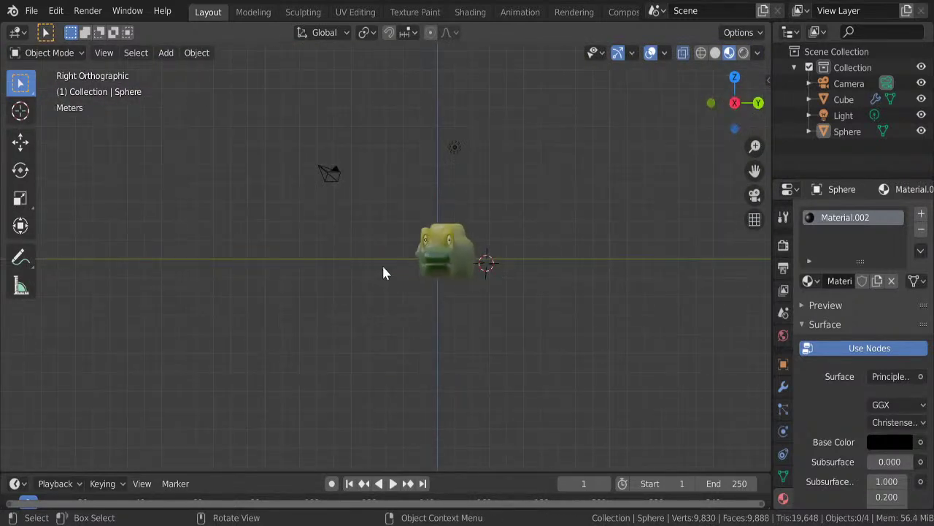
shift+middle_drag(384, 268, 456, 276)
shift+right_click(331, 233)
- Add a cylinder, stretch it along Z, then scale it down into a thin column
key(shift+a)
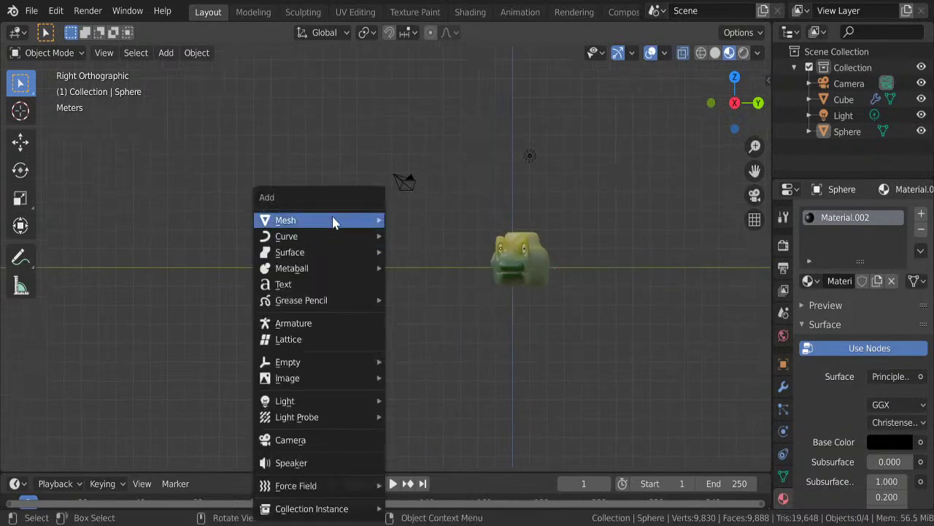
click(415, 300)
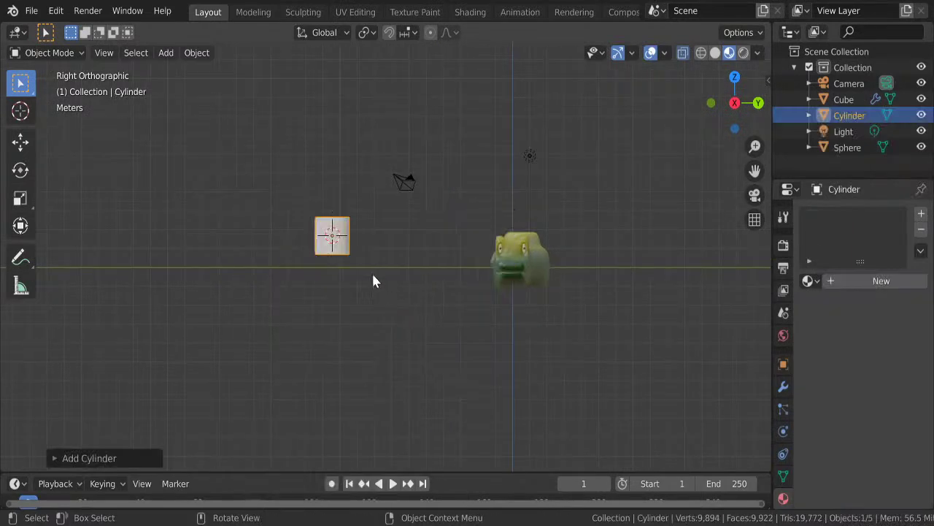
shift+middle_drag(376, 278, 406, 291)
scroll(406, 291, up, 3)
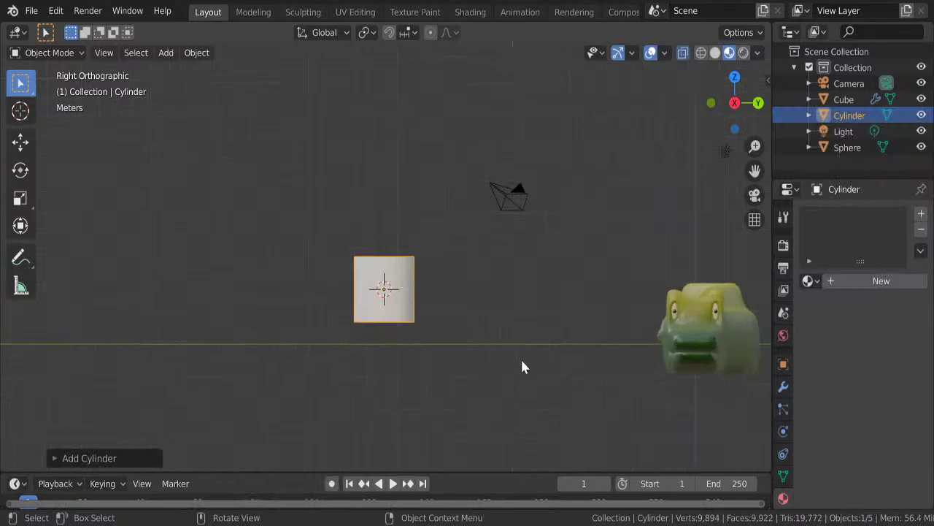
key(s)
key(z)
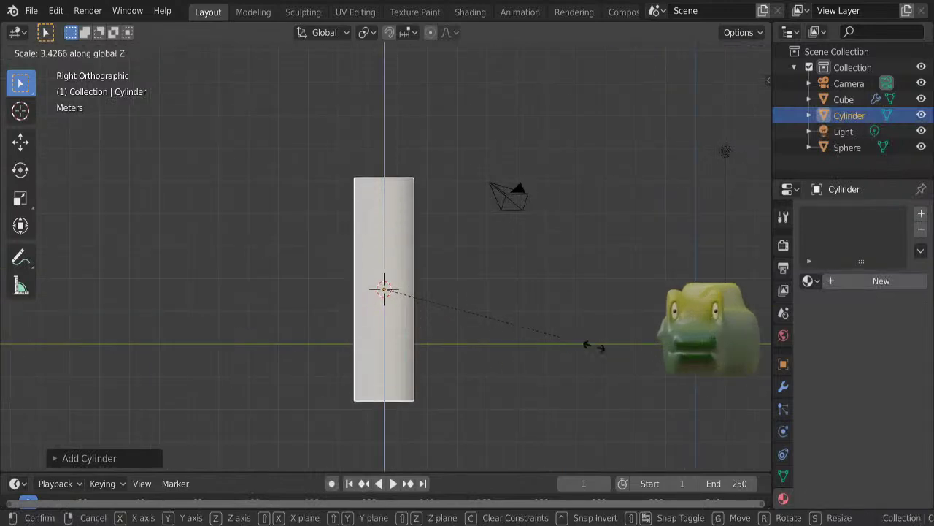
click(697, 359)
key(s)
click(504, 315)
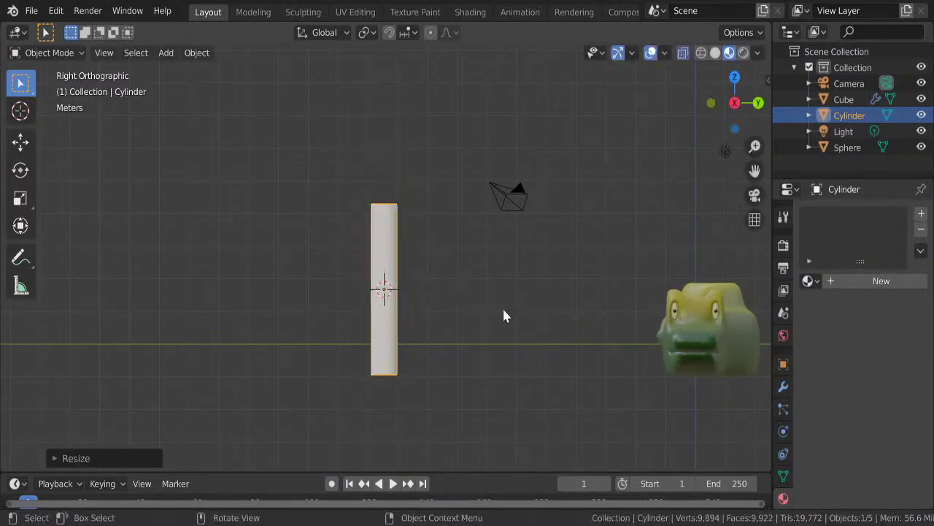
- Shrink the cylinder's bottom cap in Edit Mode until it tapers to a sharp point
key(Tab)
drag(419, 388, 320, 350)
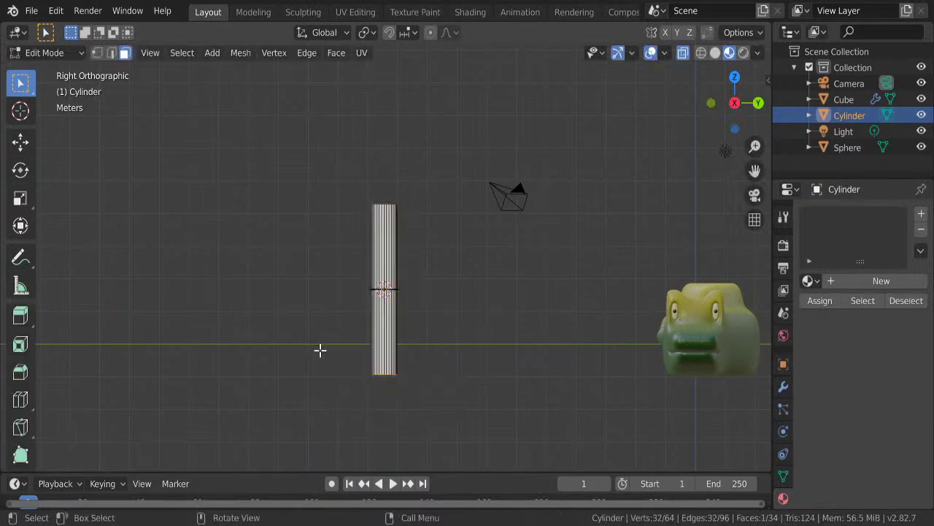
key(s)
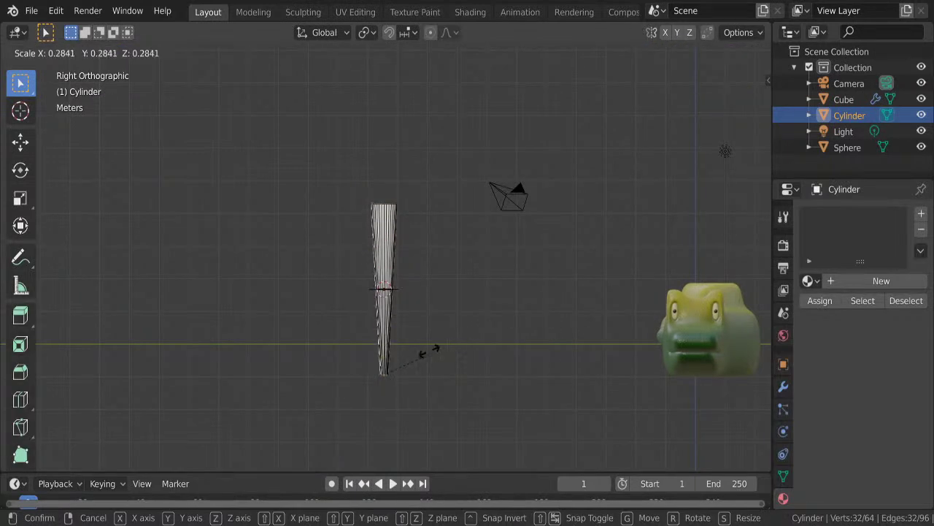
click(419, 350)
mouse_move(419, 351)
middle_down()
mouse_move(436, 322)
mouse_move(427, 326)
middle_up()
scroll(432, 319, up, 3)
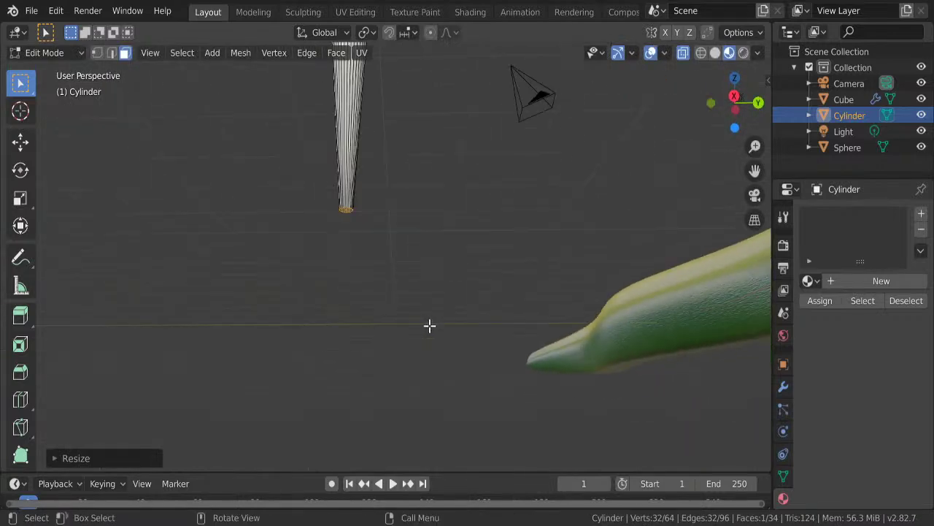
key(KP_Decimal)
scroll(427, 240, down, 3)
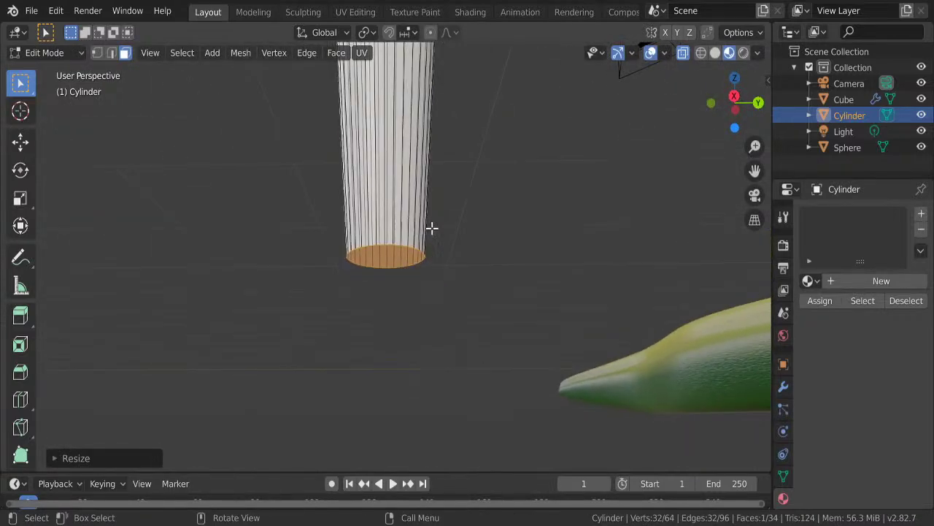
scroll(431, 225, down, 2)
scroll(433, 232, down, 1)
key(s)
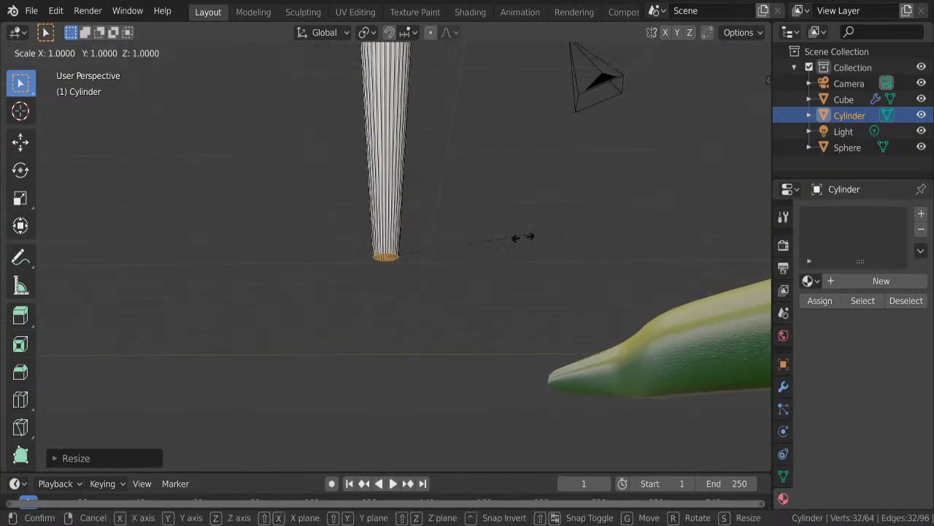
click(454, 253)
key(Tab)
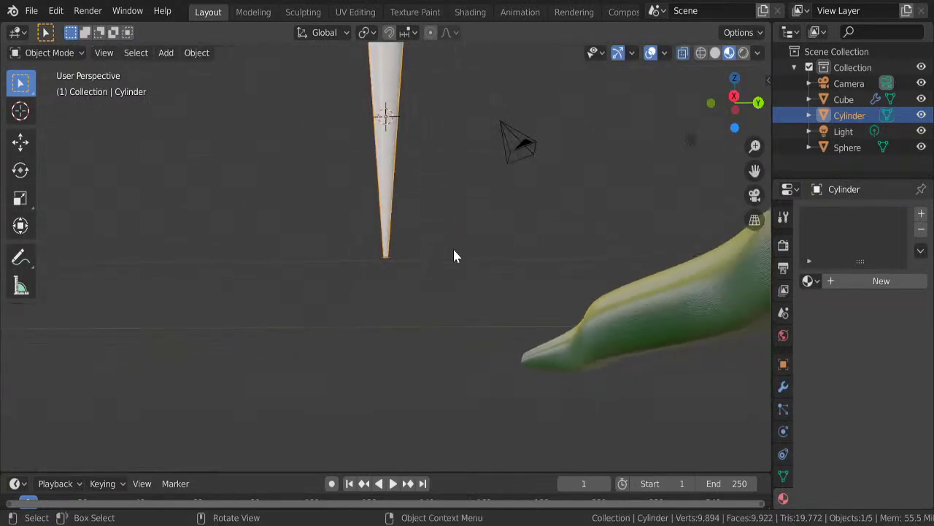
- Apply Shade Smooth to the cone
mouse_move(430, 244)
middle_down()
mouse_move(451, 306)
mouse_move(439, 241)
middle_up()
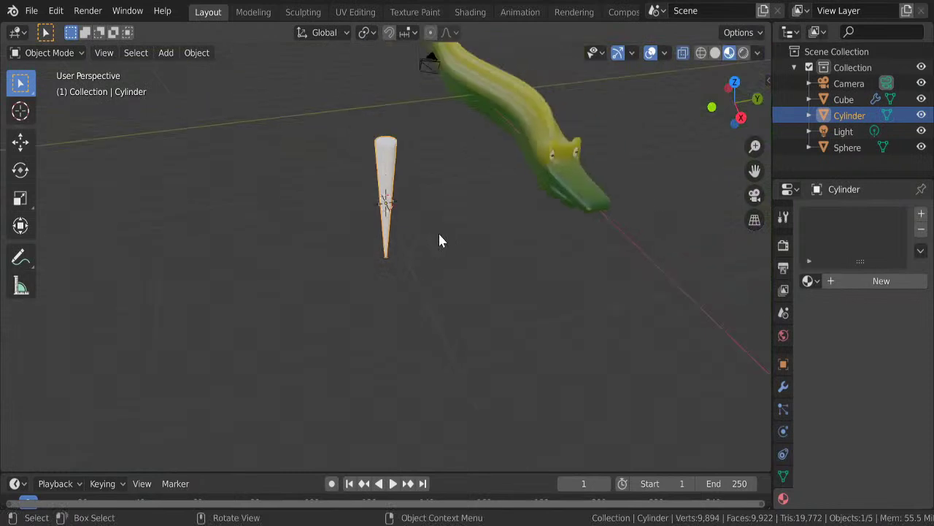
right_click(378, 174)
click(382, 170)
middle_drag(391, 170, 379, 204)
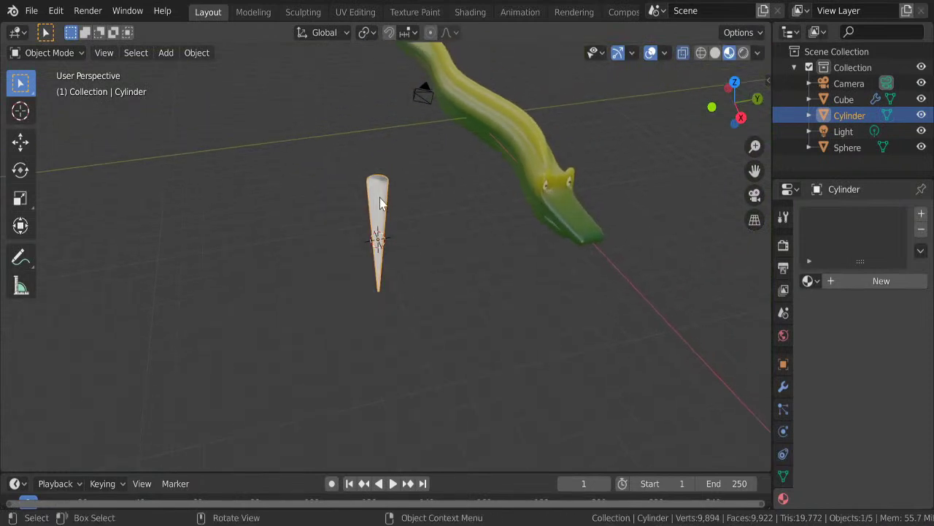
- Add level-1 subdivision to the cone and cut a new edge loop near its top
key(ctrl+1)
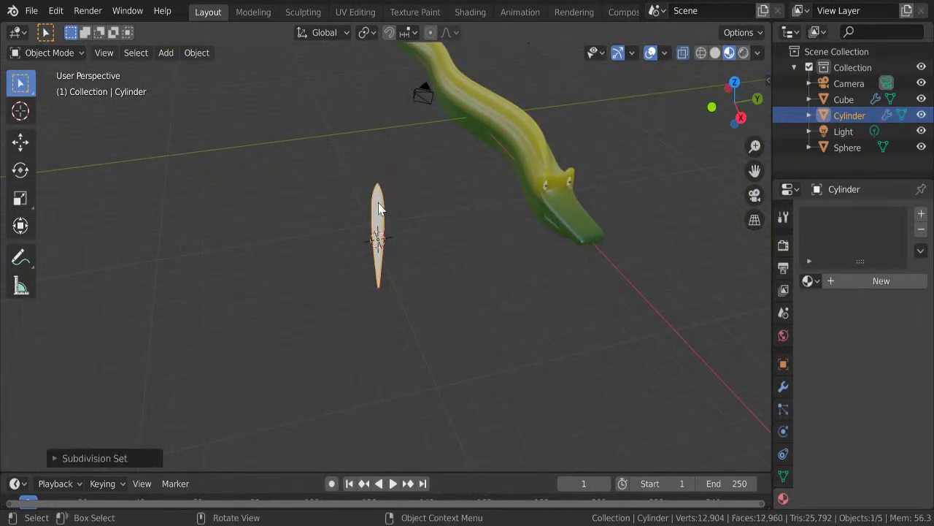
key(Tab)
middle_drag(379, 209, 375, 197)
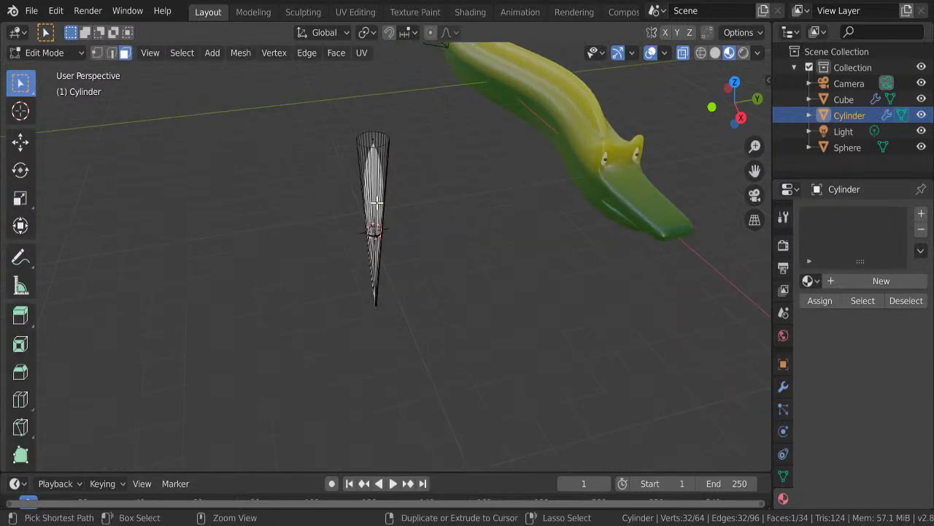
key(ctrl+r)
click(376, 168)
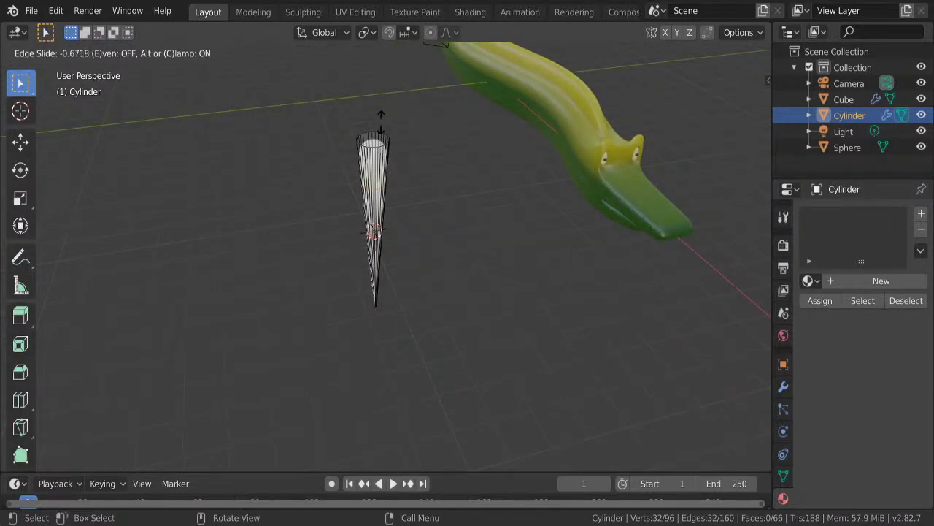
click(379, 117)
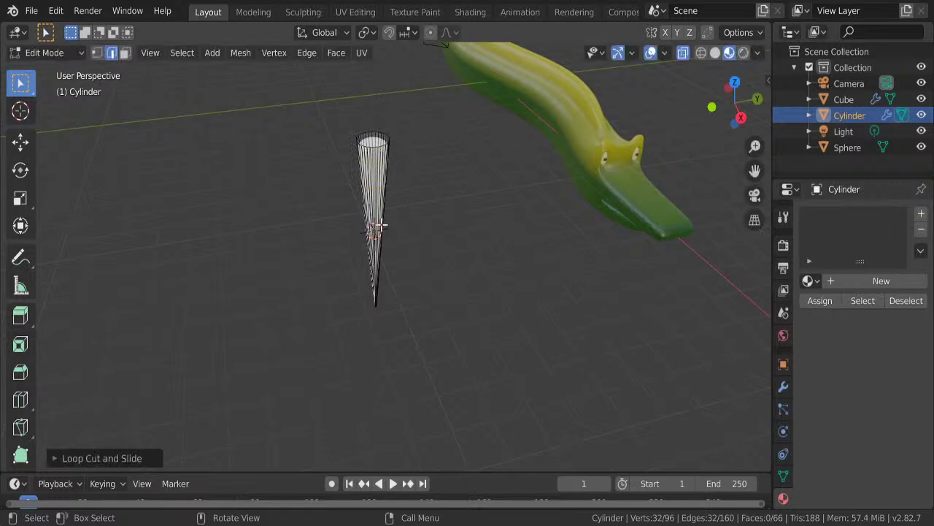
key(g)
key(g)
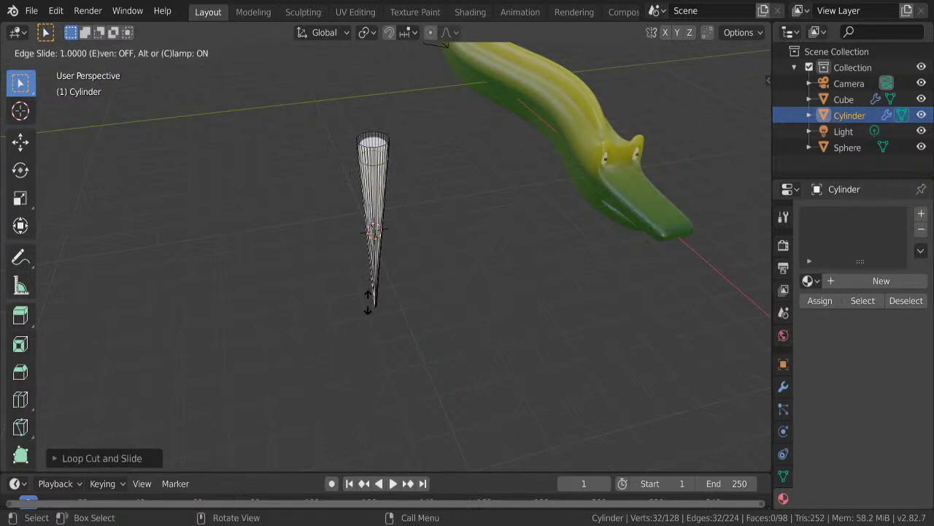
key(Escape)
- Inspect the smoothed cone in Object Mode from a couple of angles
key(Tab)
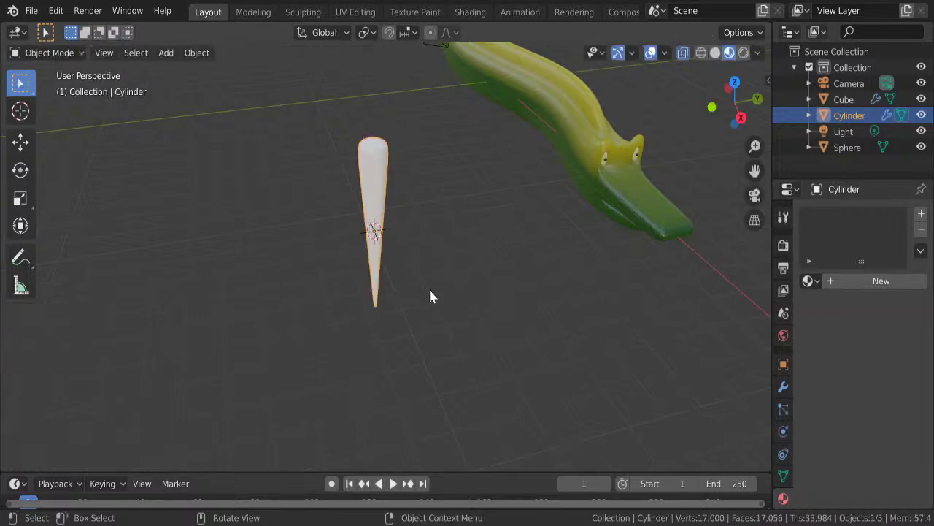
scroll(429, 287, up, 3)
middle_drag(429, 287, 430, 289)
scroll(431, 288, down, 3)
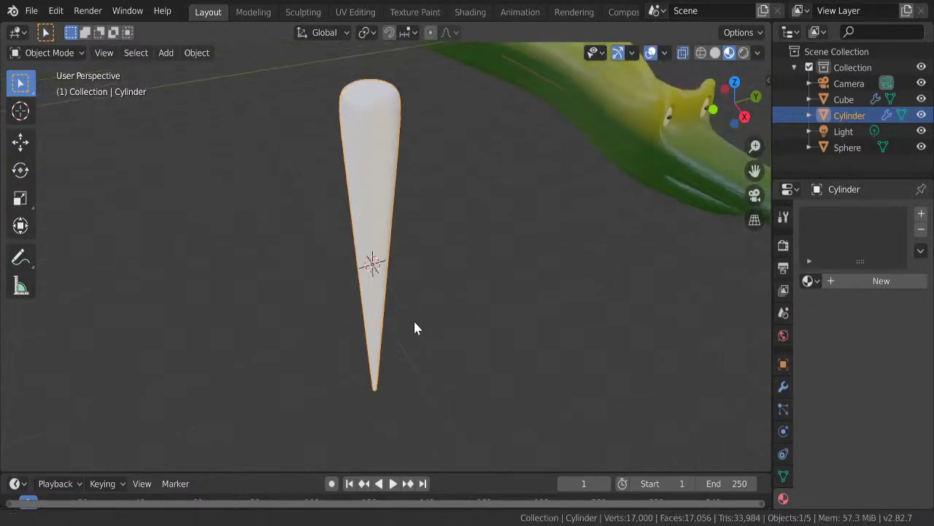
middle_drag(413, 321, 350, 271)
- Inset the cone's top cap into a thin ring and return to Object Mode
key(Tab)
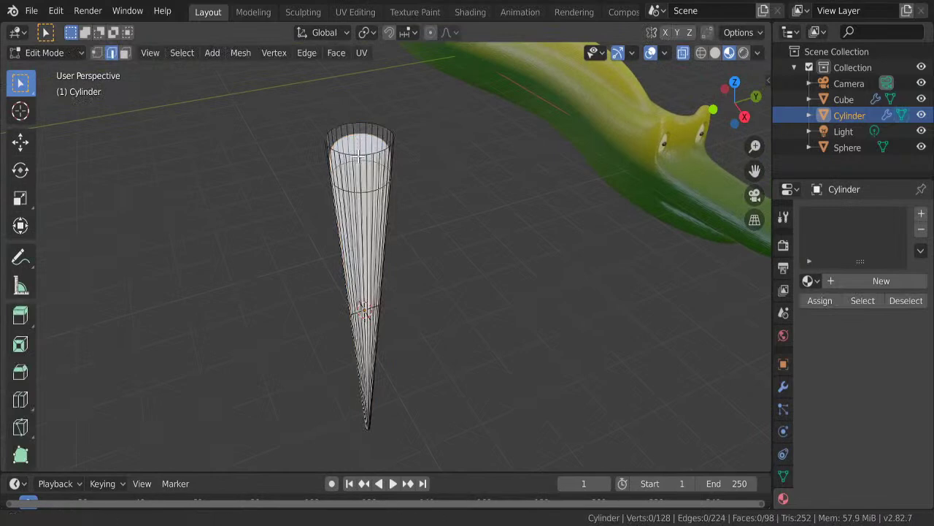
scroll(356, 168, up, 2)
scroll(357, 201, up, 2)
scroll(357, 204, up, 1)
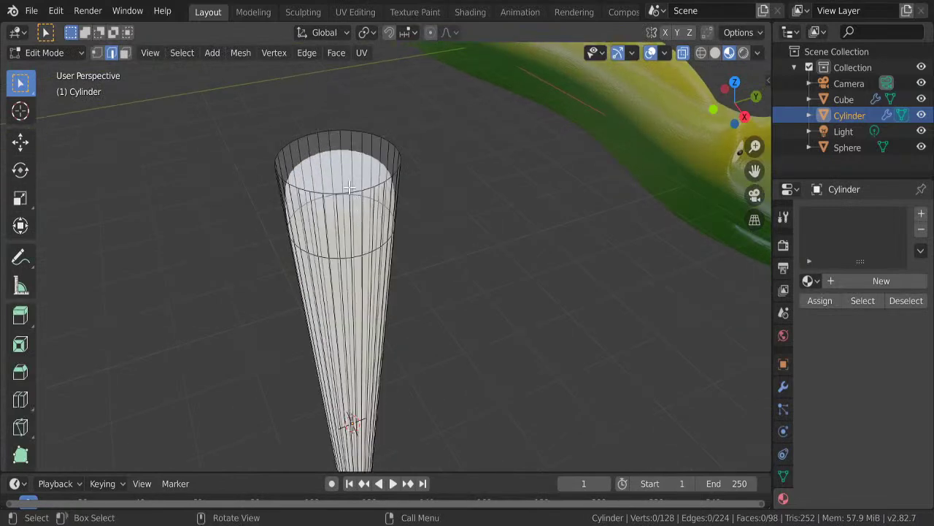
alt+click(345, 191)
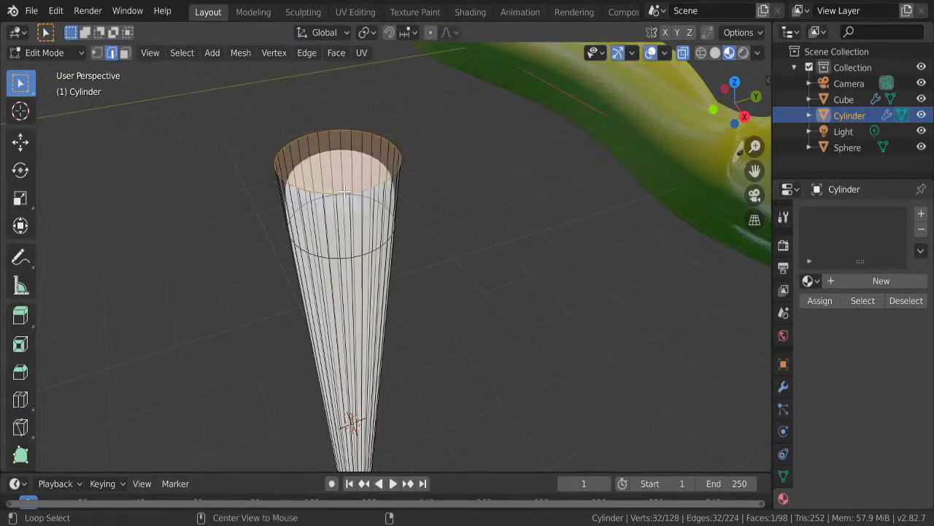
key(i)
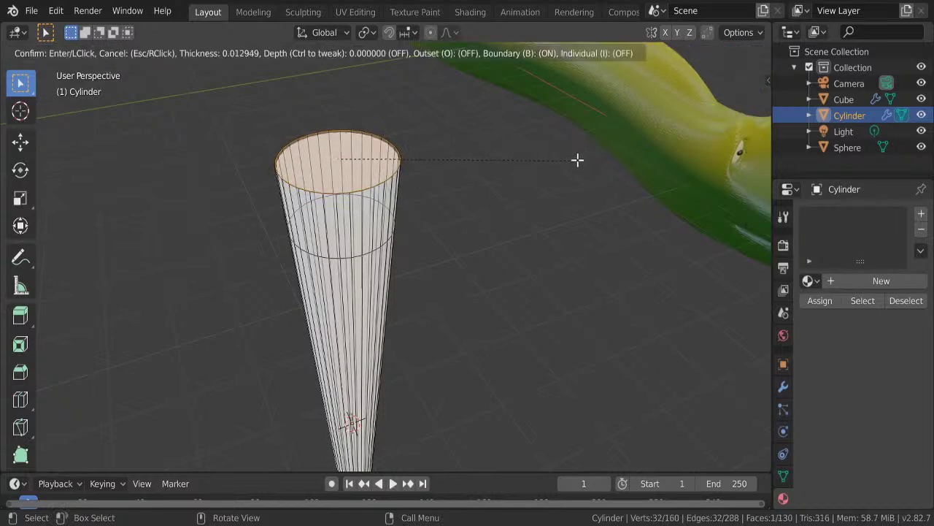
key(Return)
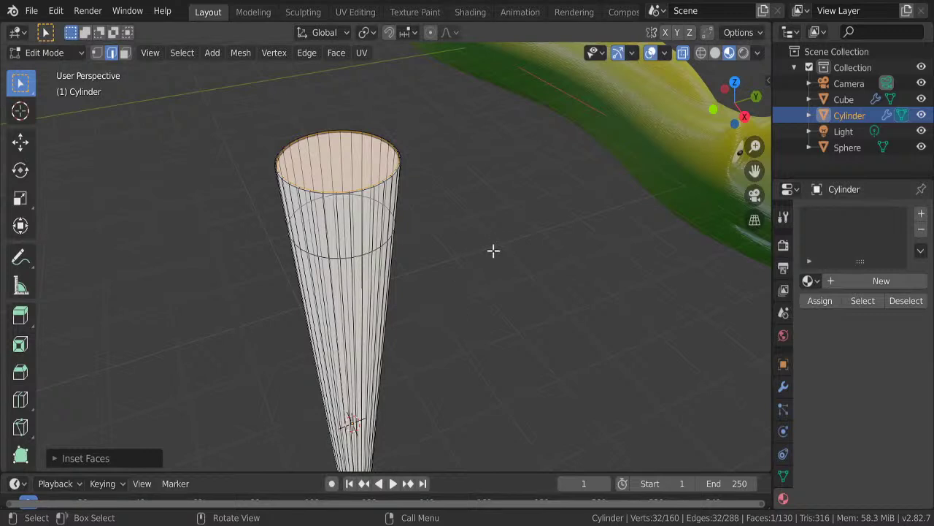
key(Tab)
scroll(478, 255, down, 4)
scroll(458, 268, down, 2)
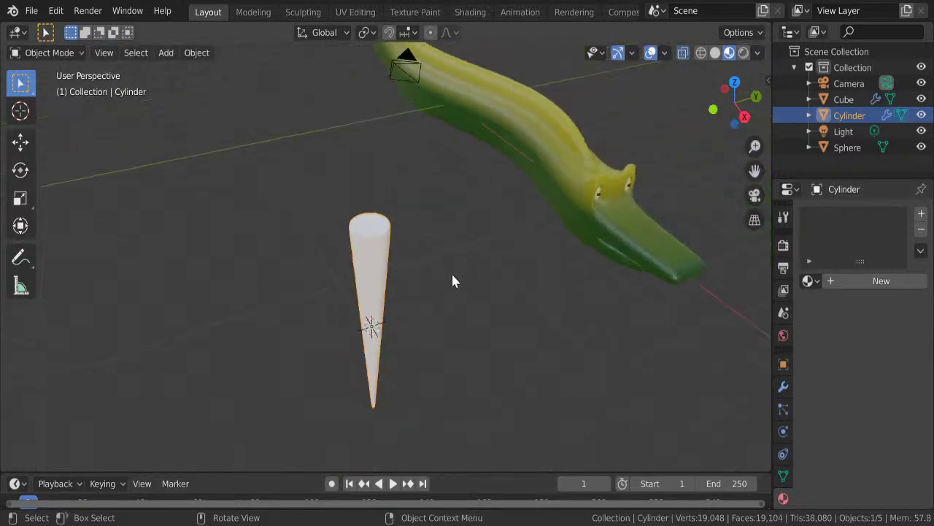
- From the Right view, bring the cone to the creature's head and shrink it to fang size
click(745, 117)
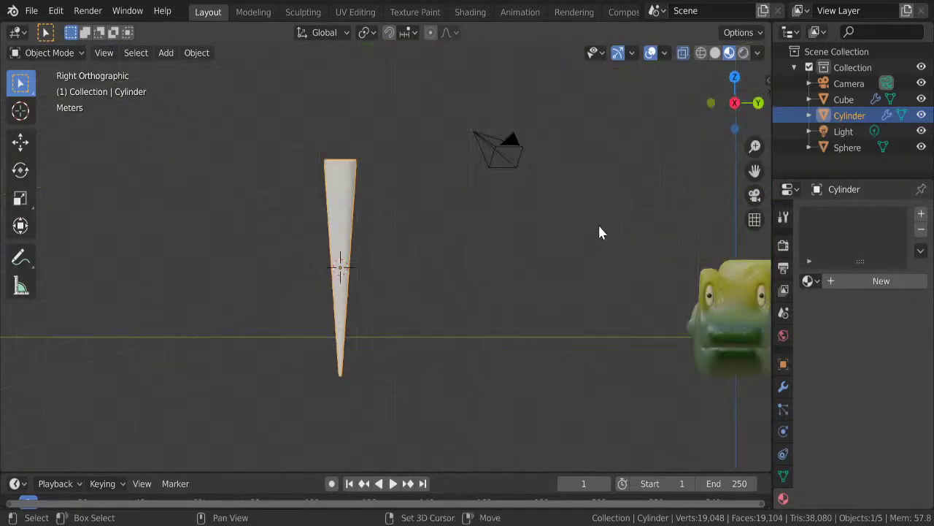
shift+middle_drag(598, 227, 467, 206)
key(g)
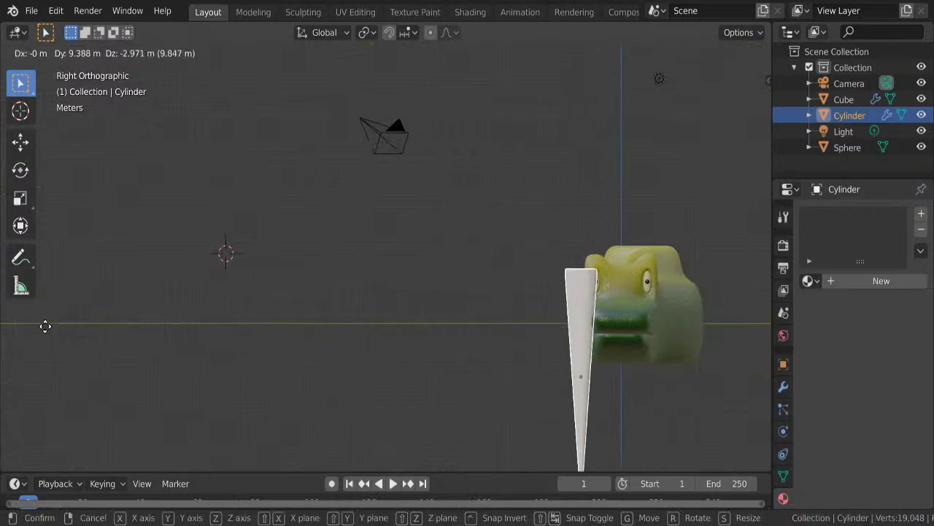
click(40, 335)
shift+middle_drag(483, 271, 337, 233)
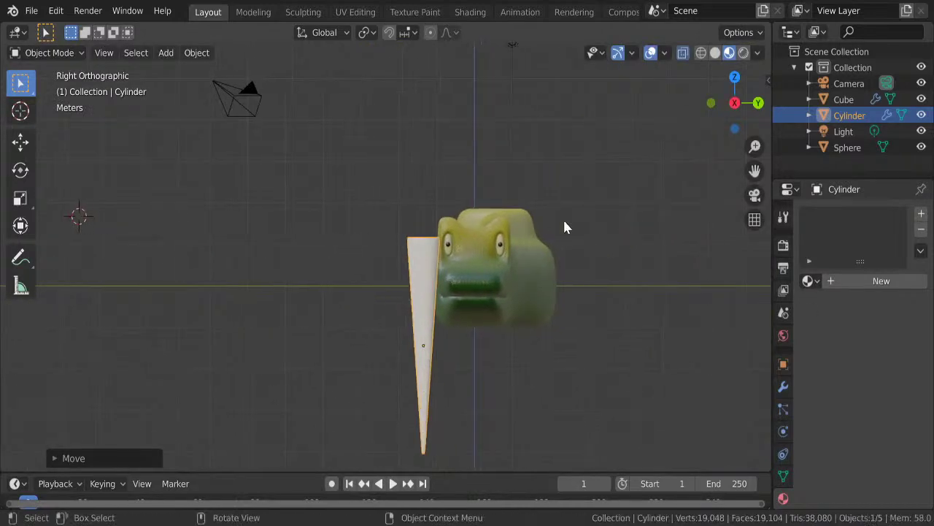
key(s)
click(435, 324)
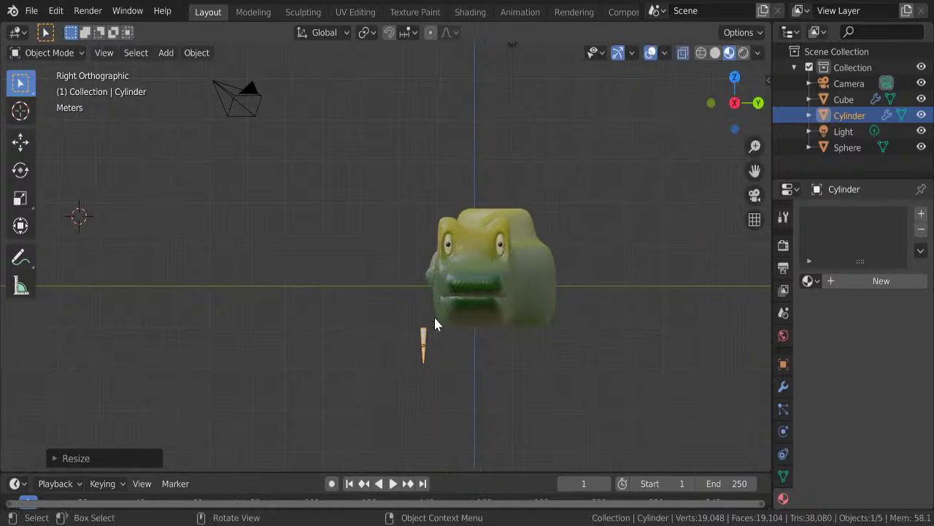
- Drop the small cone into the mouth and shorten it along Z to about 1.23
key(g)
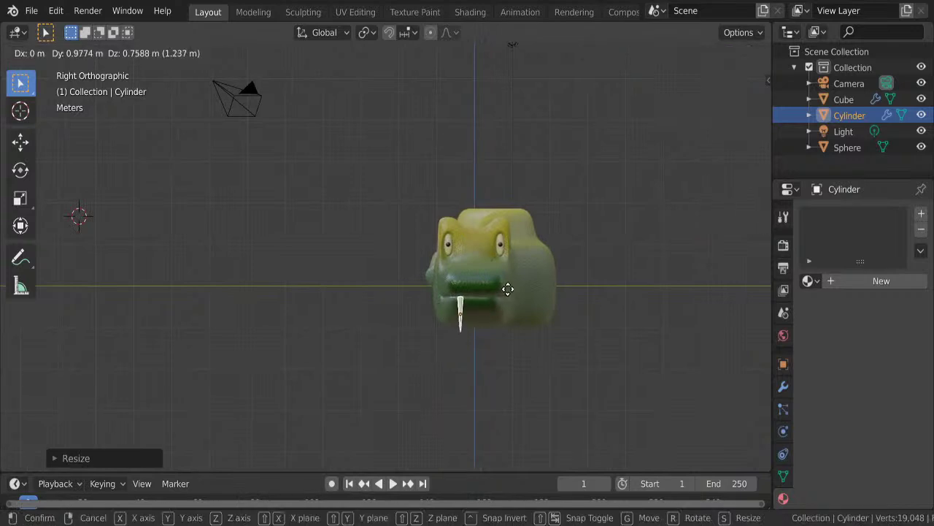
click(509, 296)
mouse_move(509, 304)
shift+middle_down()
mouse_move(428, 304)
mouse_move(431, 217)
shift+middle_up()
scroll(430, 309, up, 3)
scroll(446, 316, up, 3)
scroll(429, 213, up, 3)
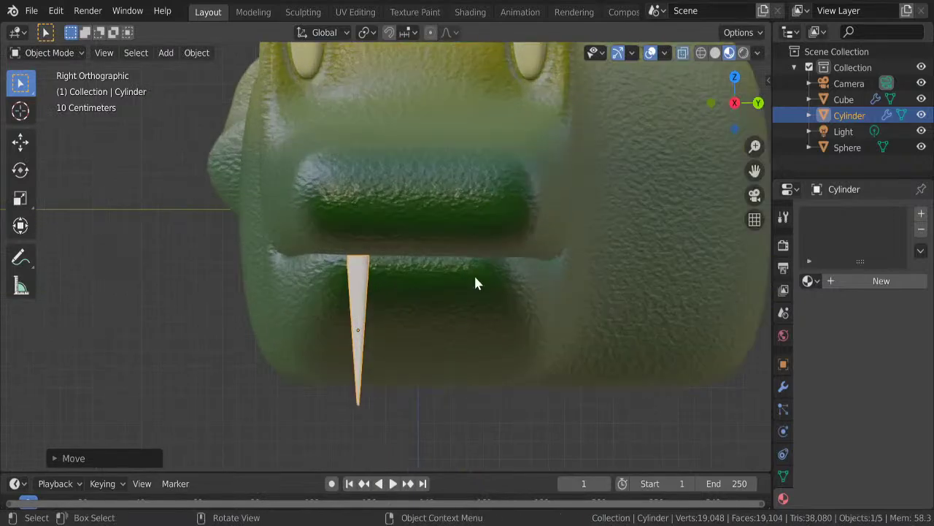
key(s)
key(z)
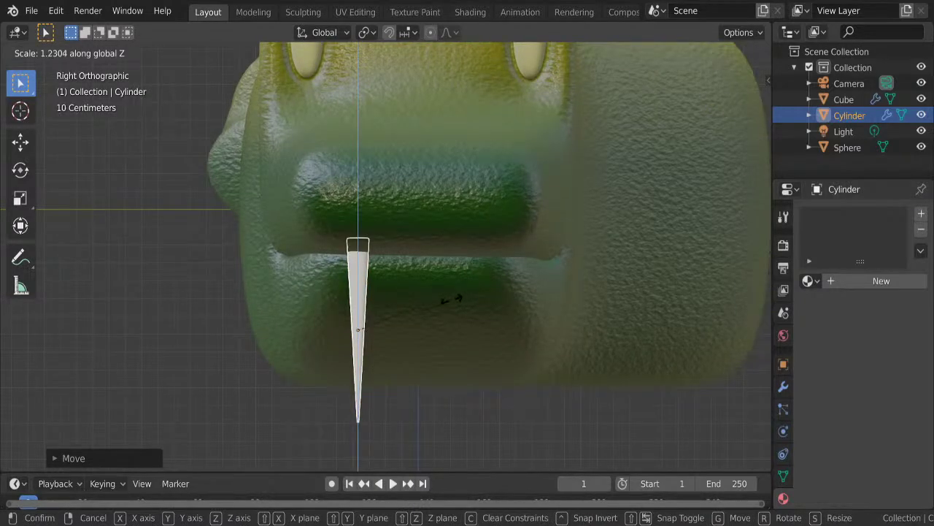
click(417, 307)
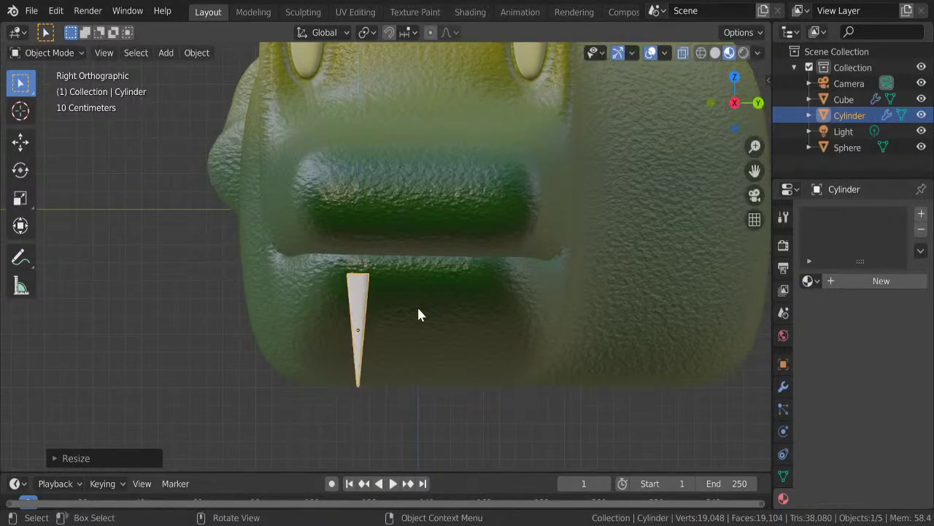
- Set the fang just under the upper lip and switch to Solid shading
key(g)
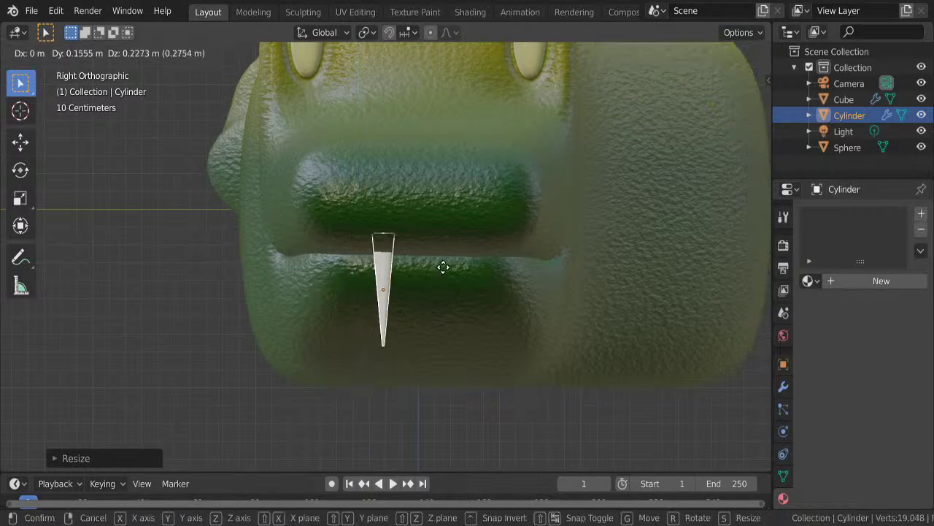
click(444, 268)
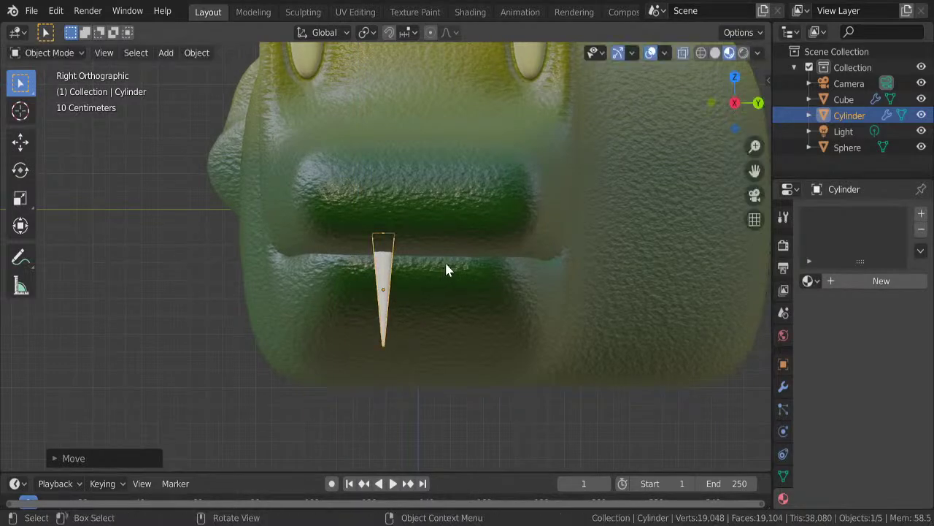
click(715, 54)
scroll(475, 256, up, 1)
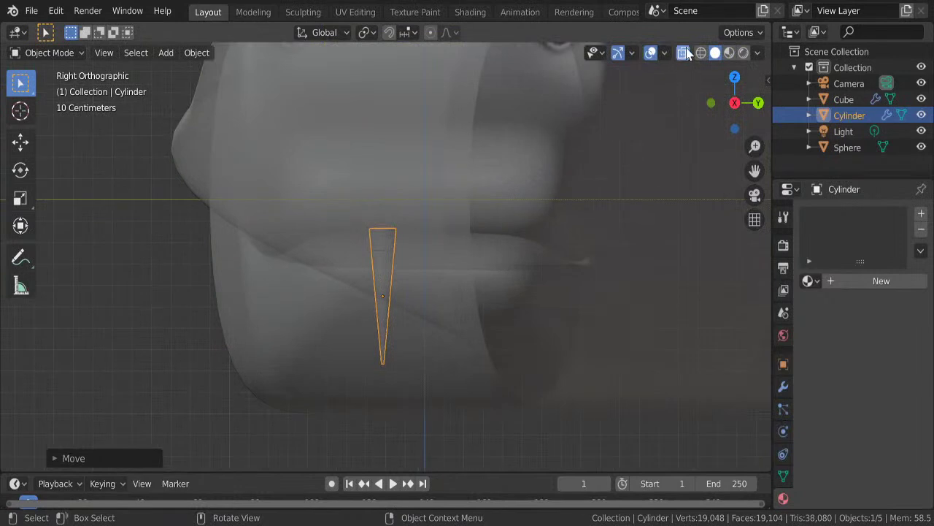
- Make the head opaque and nudge the fang about 0.11 m in Y and 0.09 m in Z
click(684, 53)
key(g)
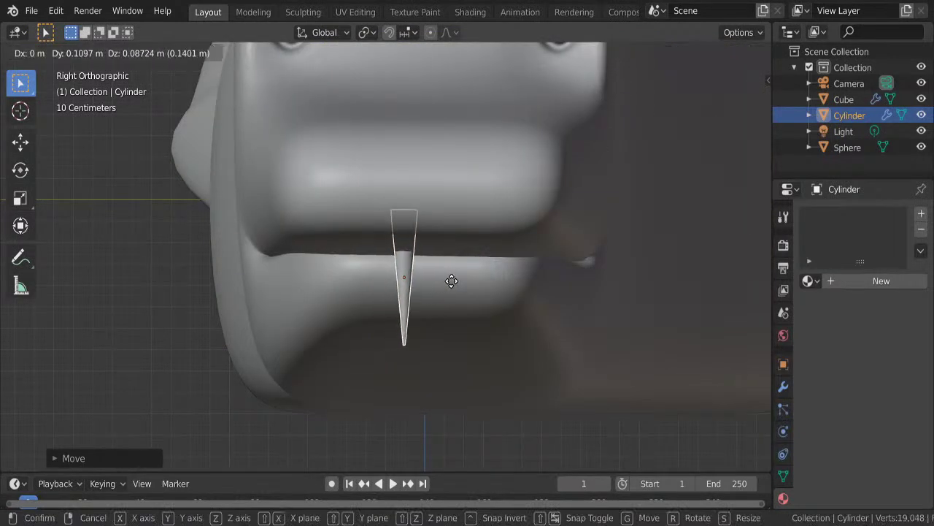
click(451, 281)
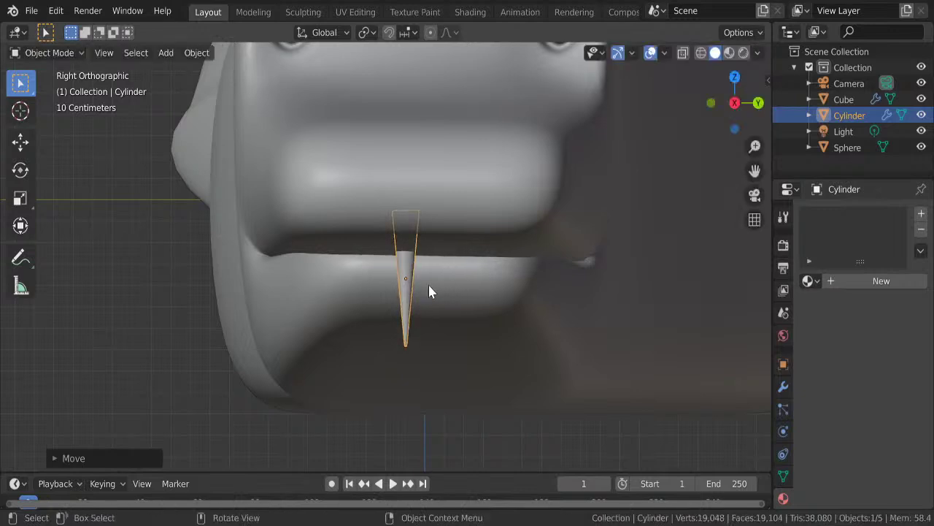
- Check the fang's placement from the Bottom view, then hide the fang cone
mouse_move(428, 285)
middle_down()
mouse_move(419, 276)
mouse_move(482, 280)
mouse_move(390, 300)
mouse_move(401, 304)
mouse_move(415, 296)
mouse_move(406, 247)
mouse_move(365, 252)
middle_up()
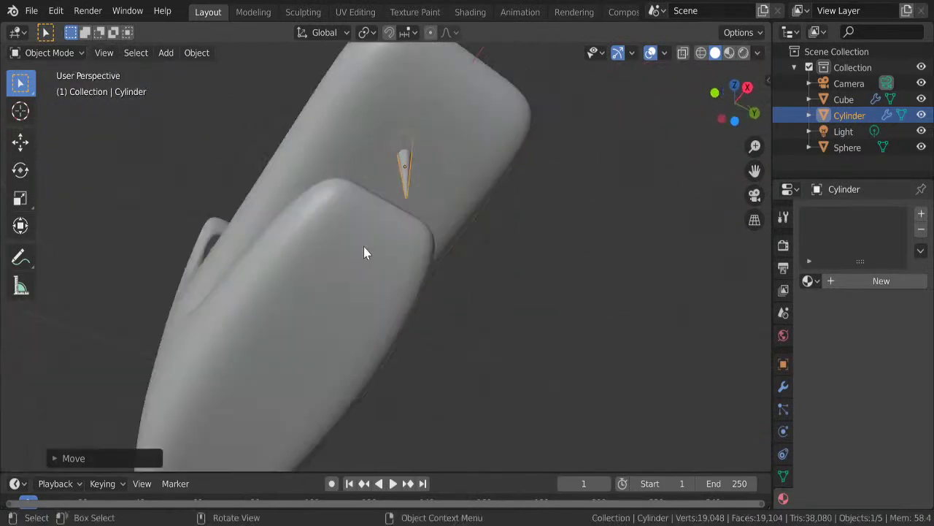
click(735, 120)
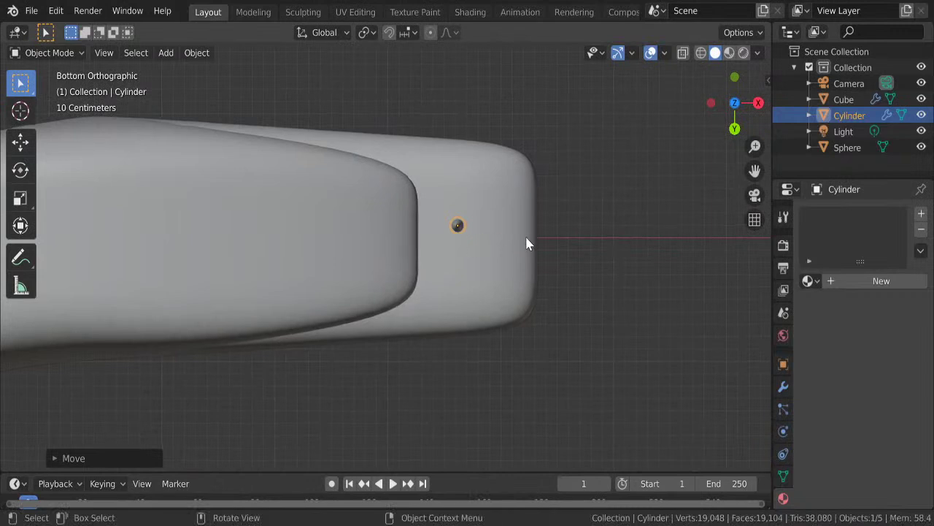
key(h)
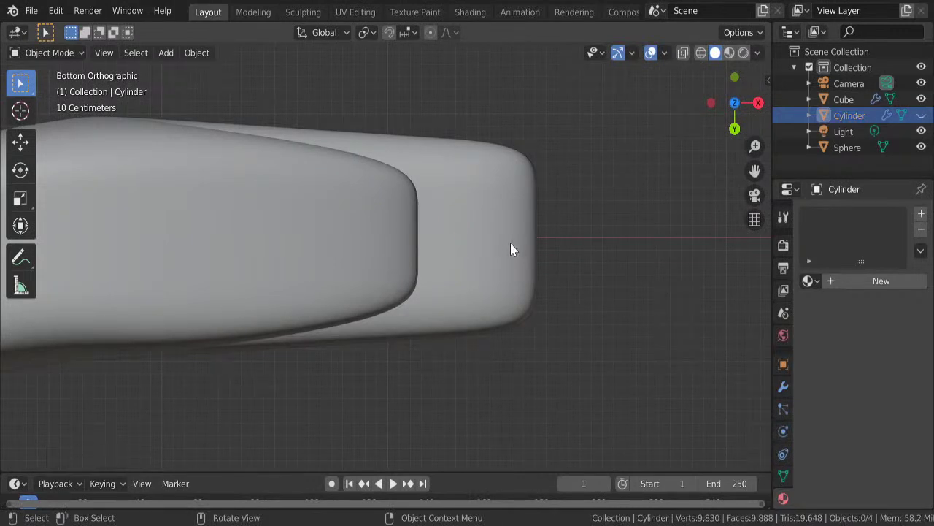
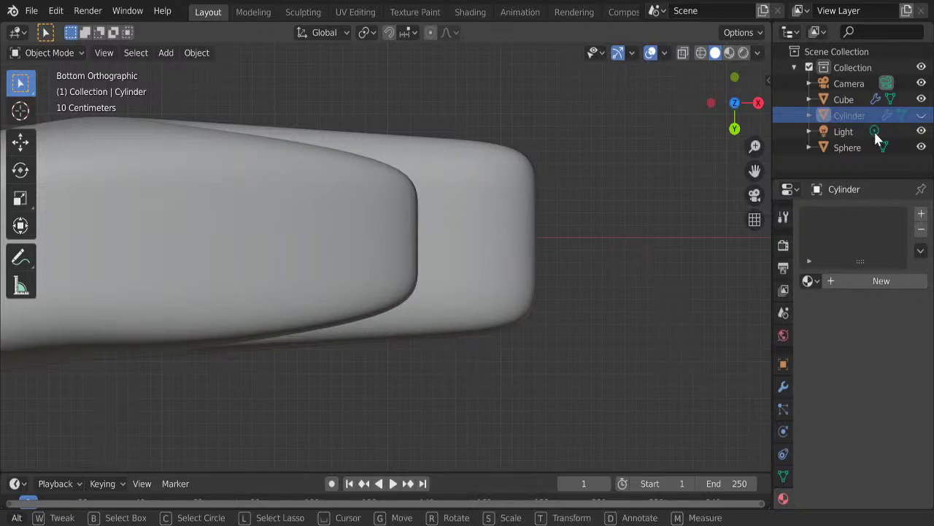
- Unhide the tooth cylinder and place the first duplicated teeth along the snout edge
key(alt+h)
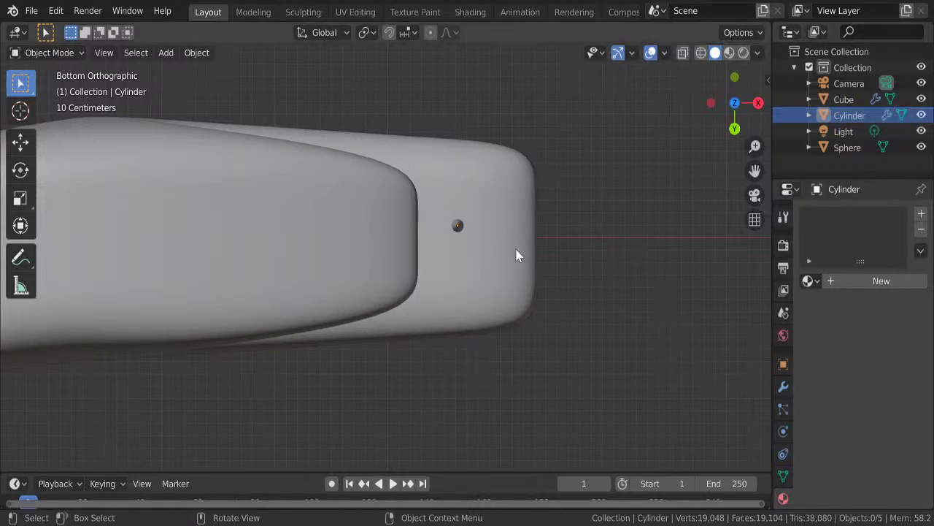
key(g)
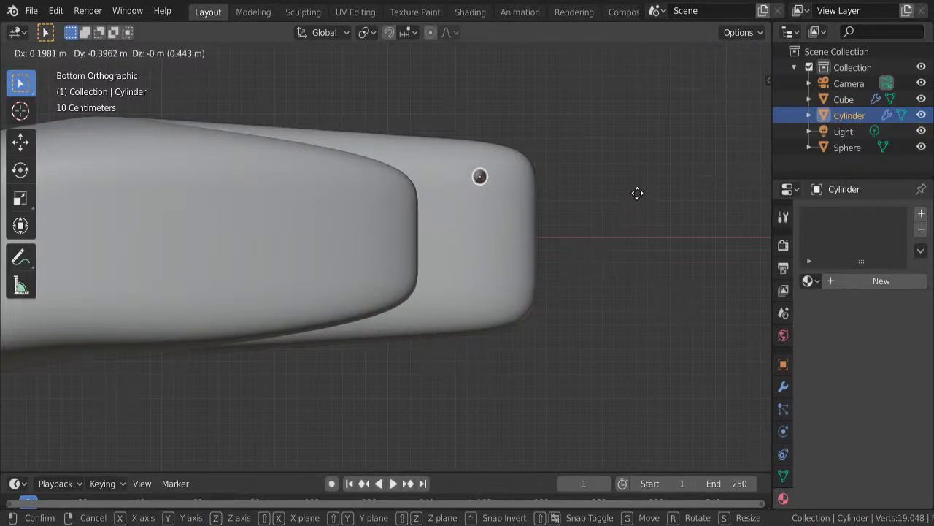
click(654, 244)
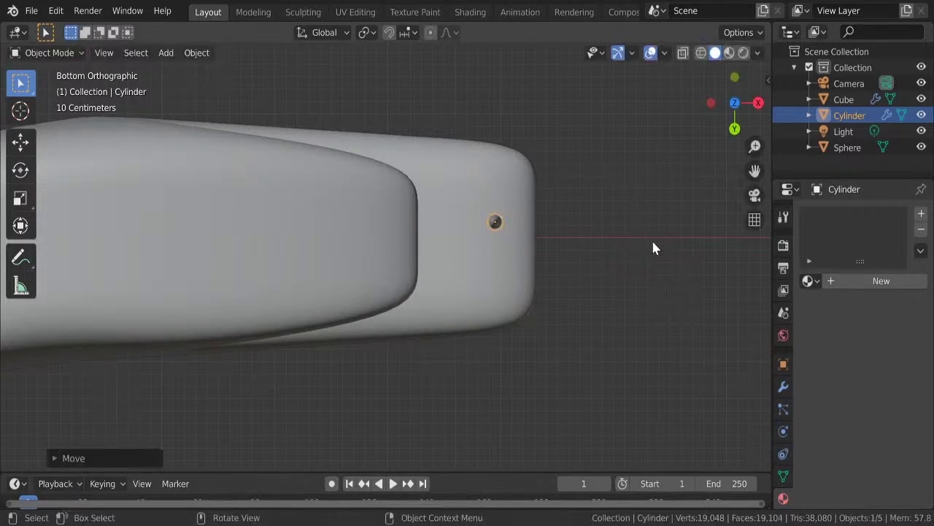
key(shift+d)
click(650, 224)
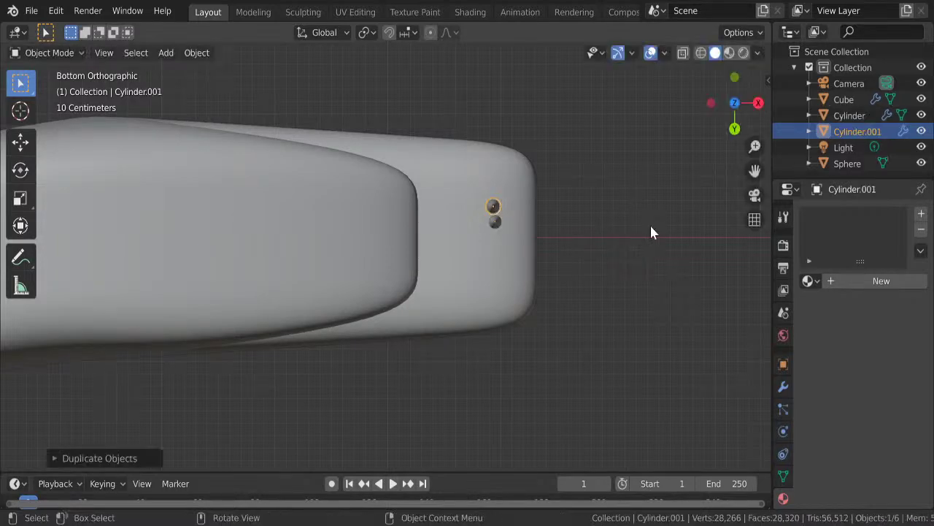
key(shift+d)
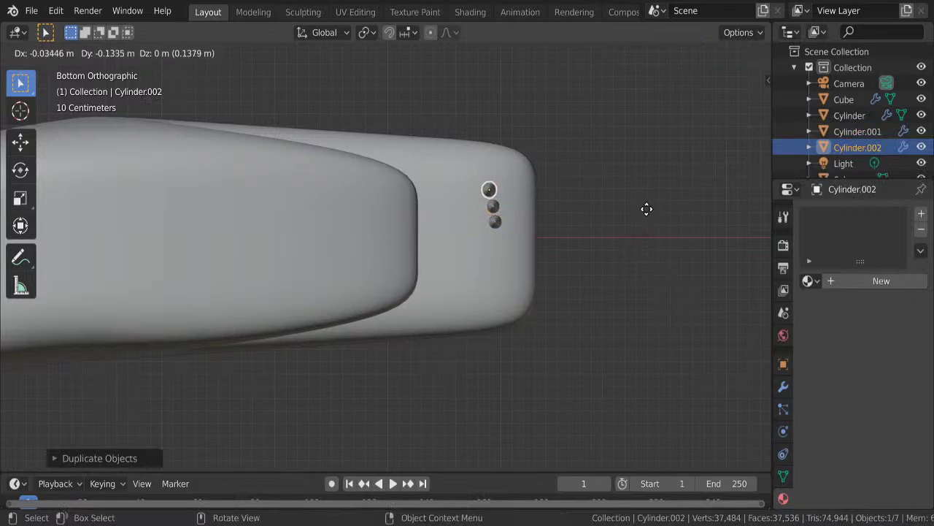
click(644, 203)
key(shift+d)
click(637, 195)
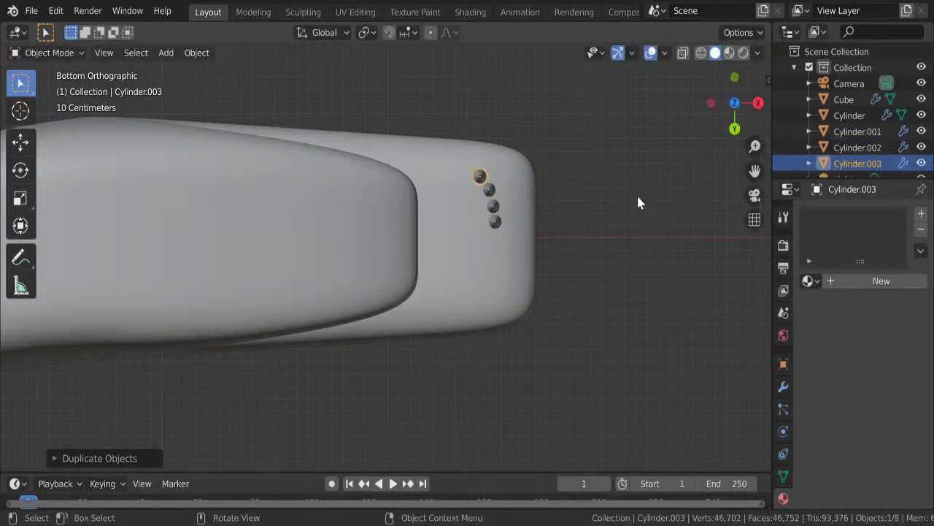
key(shift+d)
click(625, 187)
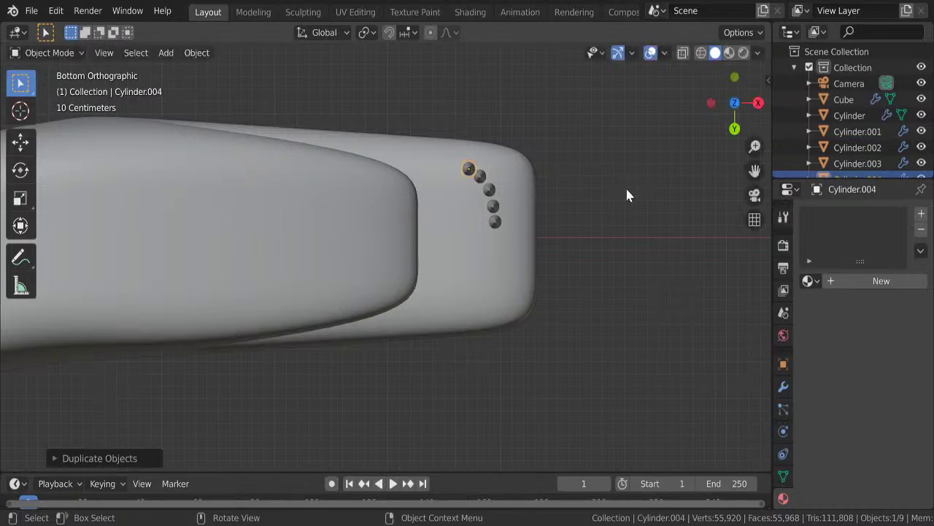
key(shift+d)
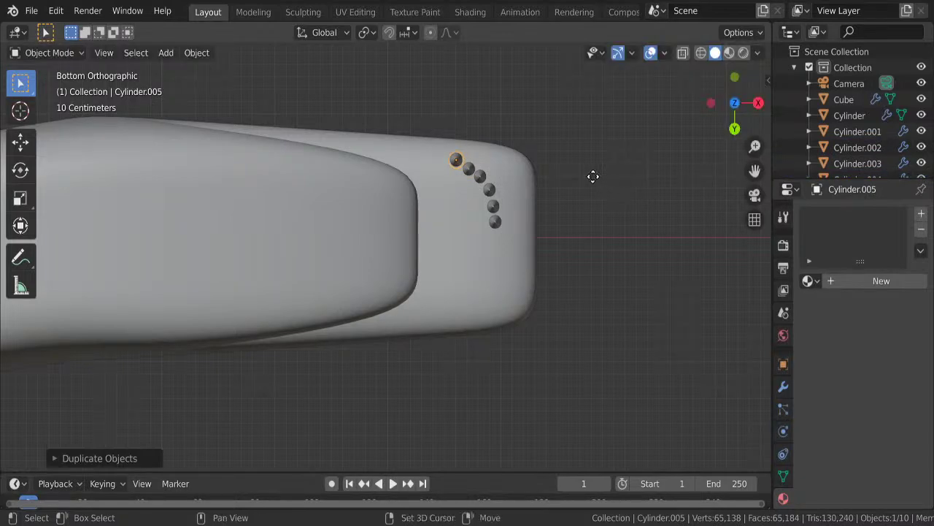
key(shift+d)
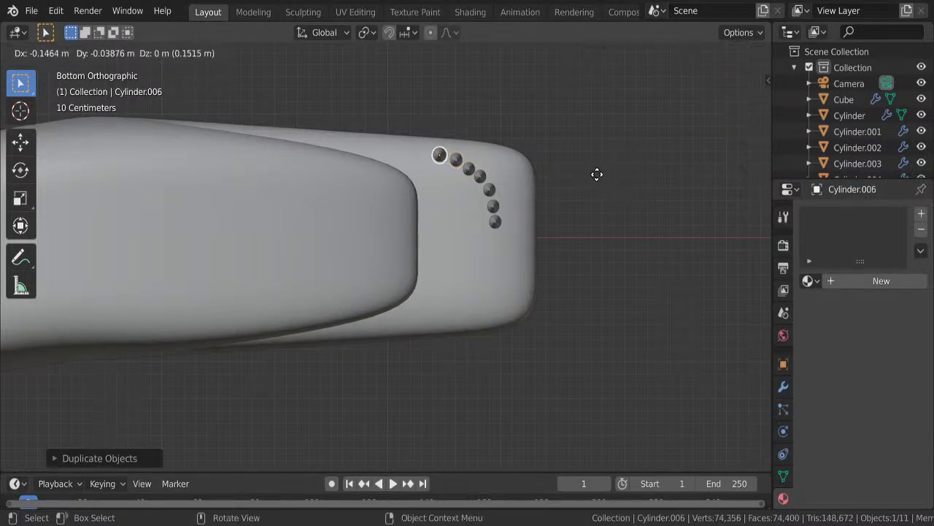
- Continue the curved row of tooth copies along the upper jaw, ending at Cylinder.011
click(598, 179)
key(shift+d)
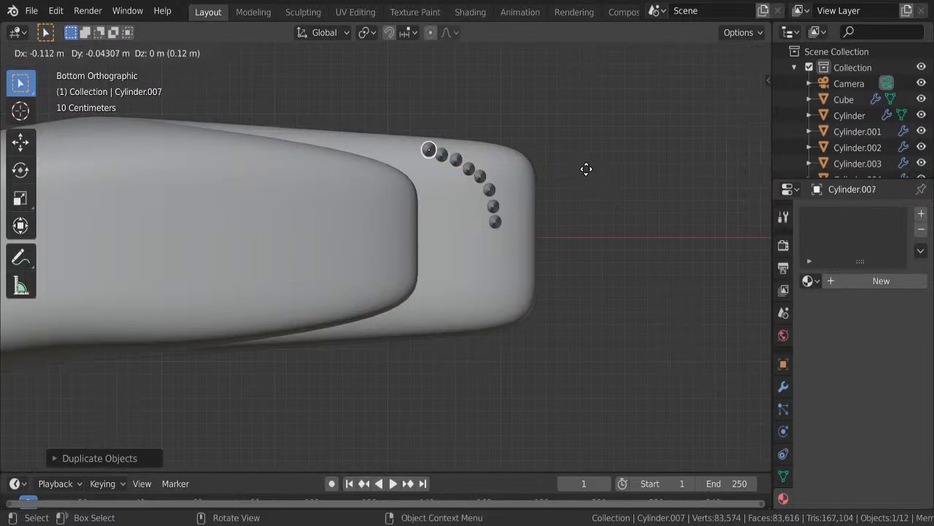
click(584, 170)
key(shift+d)
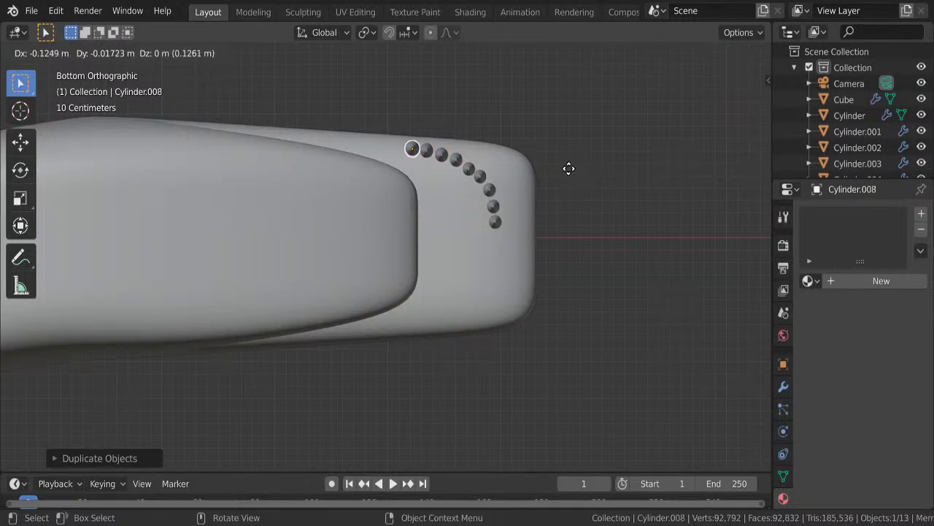
click(568, 169)
key(shift+d)
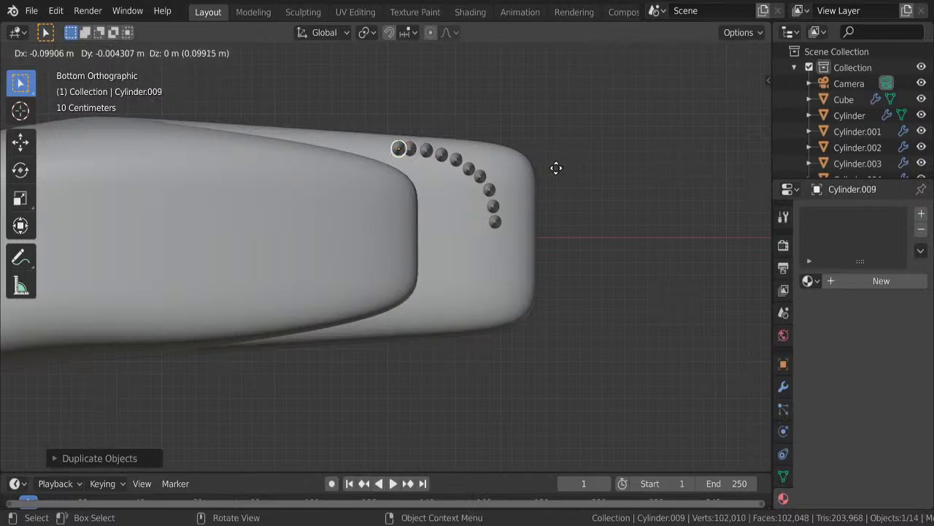
click(548, 167)
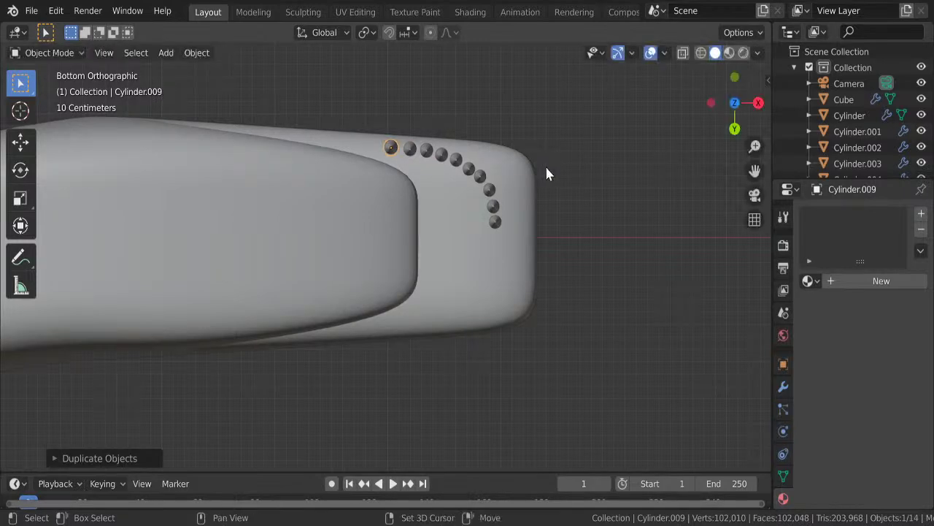
key(shift+d)
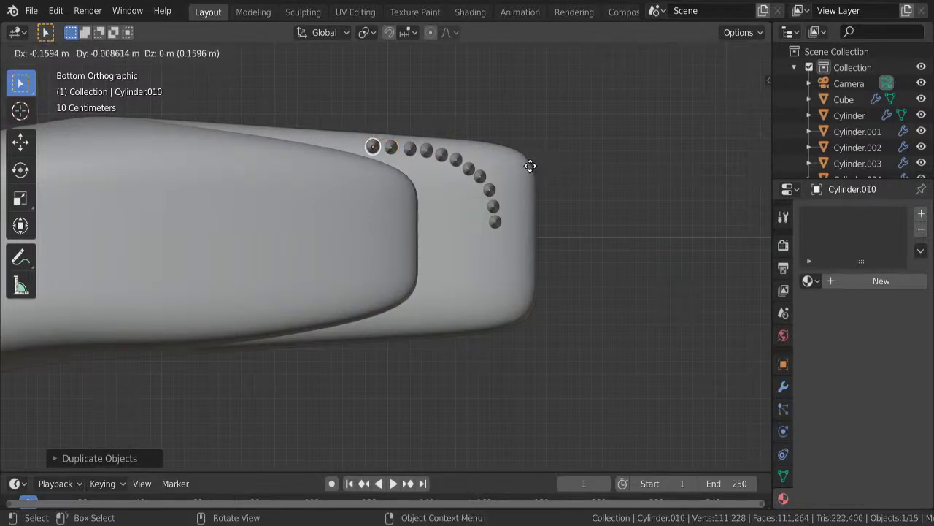
click(531, 172)
key(shift+d)
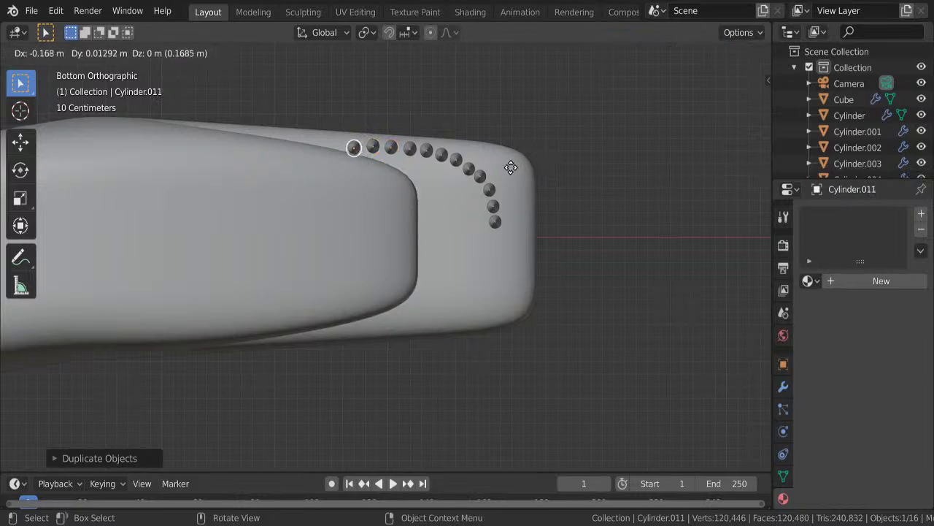
click(513, 165)
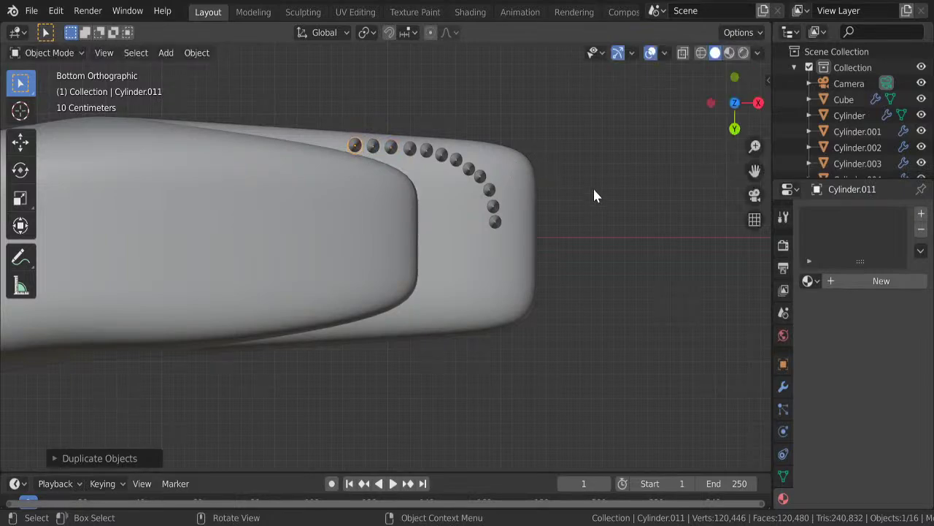
scroll(580, 220, down, 3)
- Select the row of teeth, shorten them on Z, and raise them into the jaw
mouse_move(581, 220)
middle_down()
mouse_move(584, 345)
mouse_move(608, 337)
middle_up()
drag(493, 313, 395, 297)
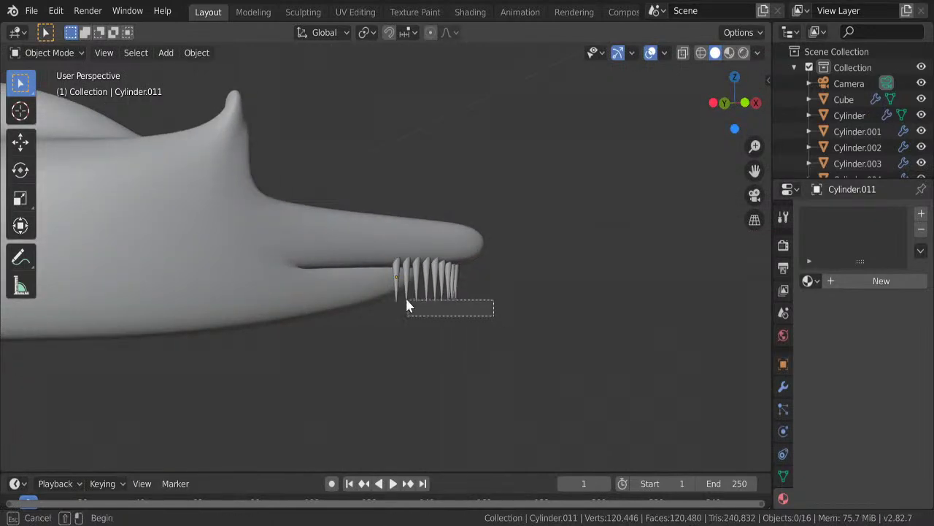
mouse_move(434, 336)
middle_down()
mouse_move(372, 328)
mouse_move(306, 292)
middle_up()
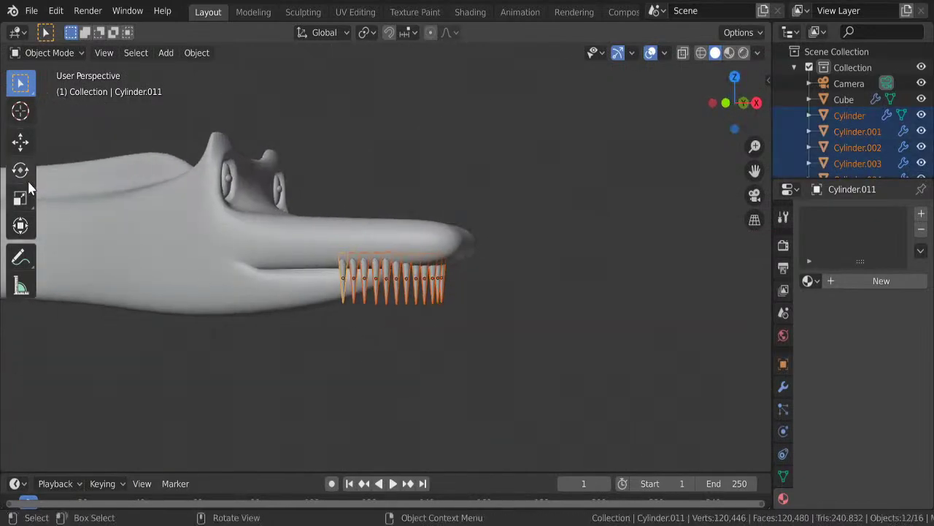
click(21, 198)
drag(398, 215, 390, 243)
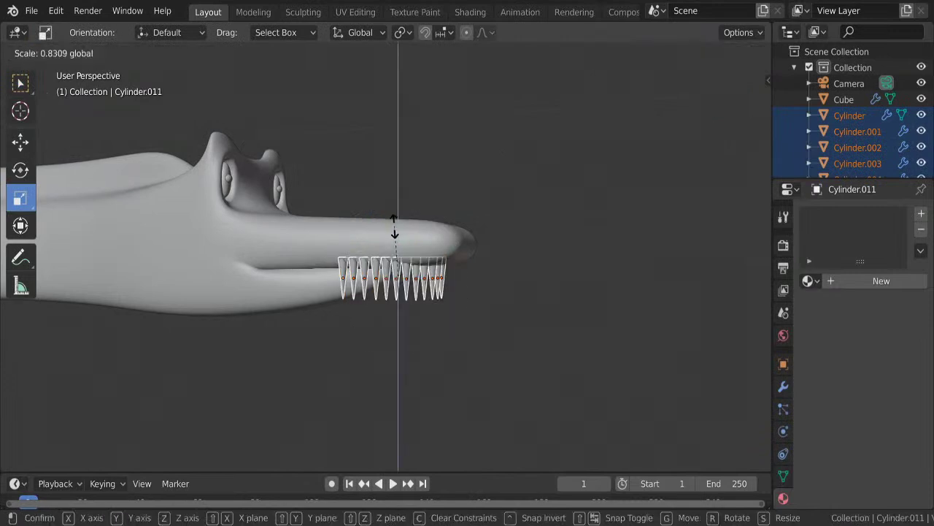
click(20, 142)
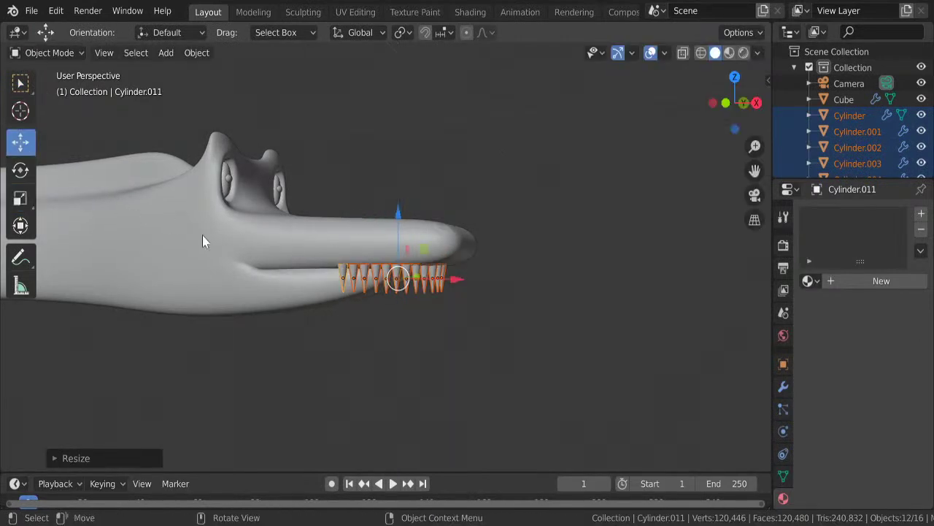
drag(395, 219, 395, 210)
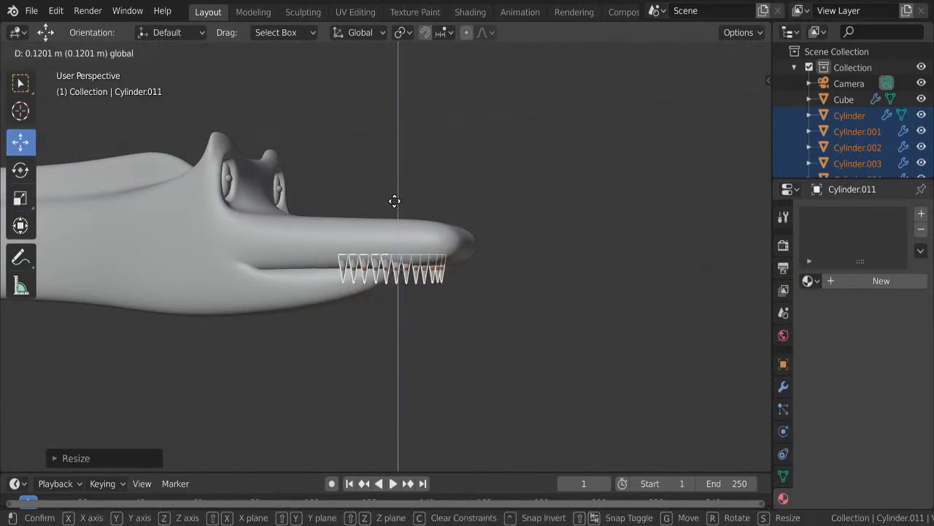
middle_drag(424, 251, 435, 141)
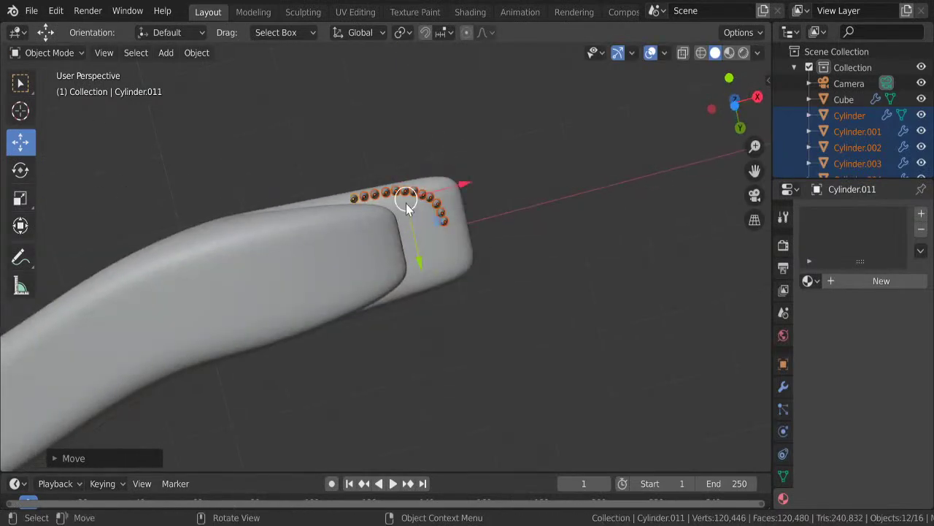
drag(408, 204, 413, 207)
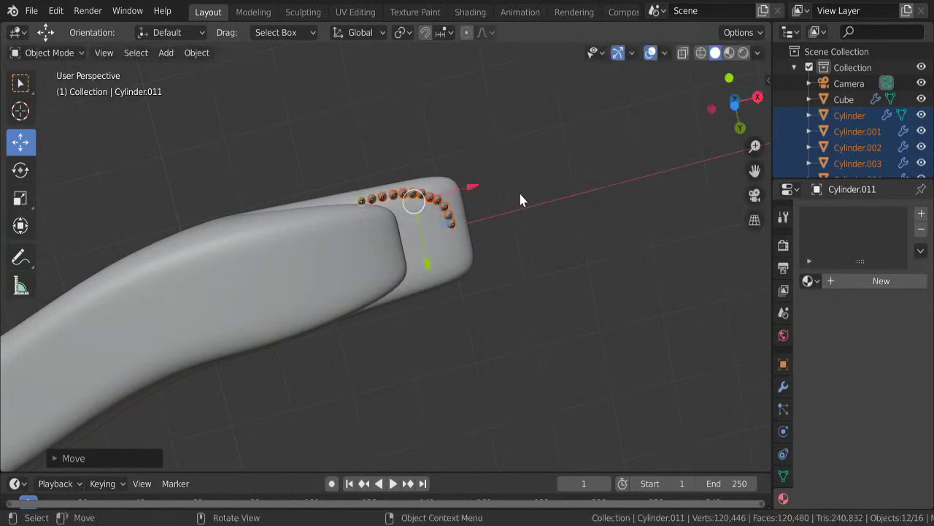
- Reselect all the teeth together while checking the full row from several angles
mouse_move(518, 190)
middle_down()
mouse_move(454, 291)
mouse_move(443, 330)
mouse_move(376, 319)
middle_up()
click(456, 300)
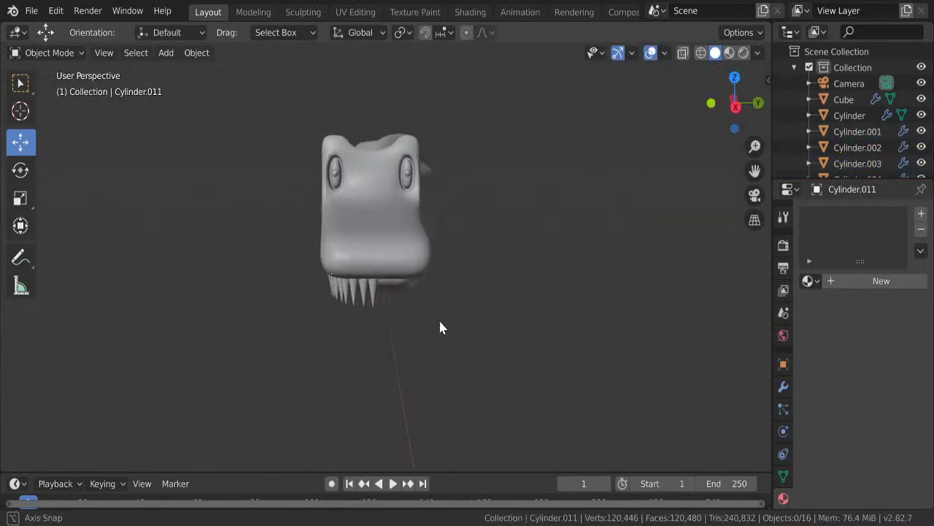
click(369, 299)
middle_drag(381, 309, 341, 310)
drag(342, 309, 306, 287)
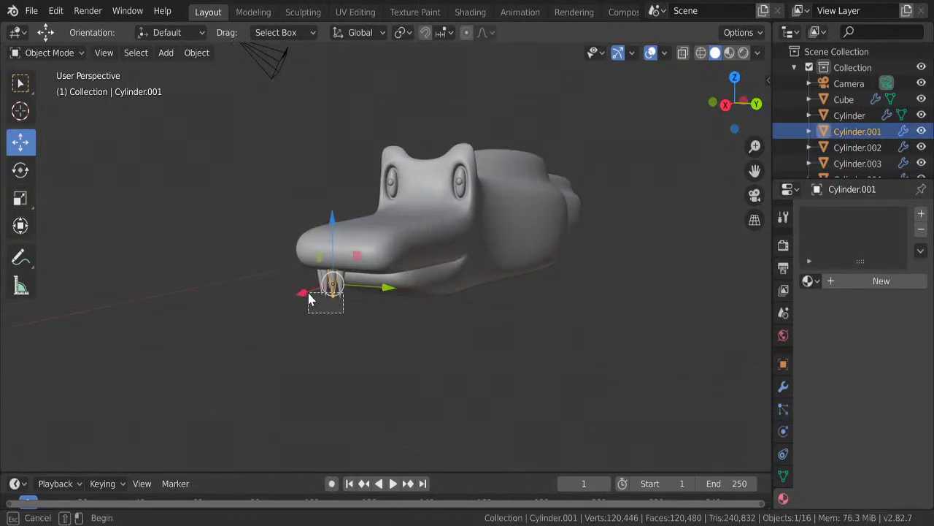
mouse_move(306, 287)
middle_down()
mouse_move(301, 281)
mouse_move(540, 315)
mouse_move(474, 321)
mouse_move(444, 288)
middle_up()
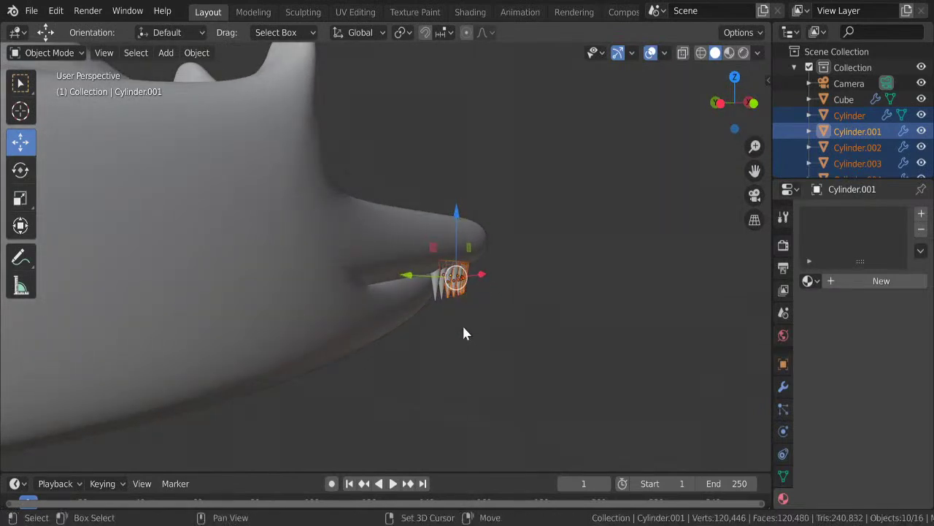
mouse_move(464, 325)
middle_down()
mouse_move(478, 340)
mouse_move(462, 331)
middle_up()
click(451, 314)
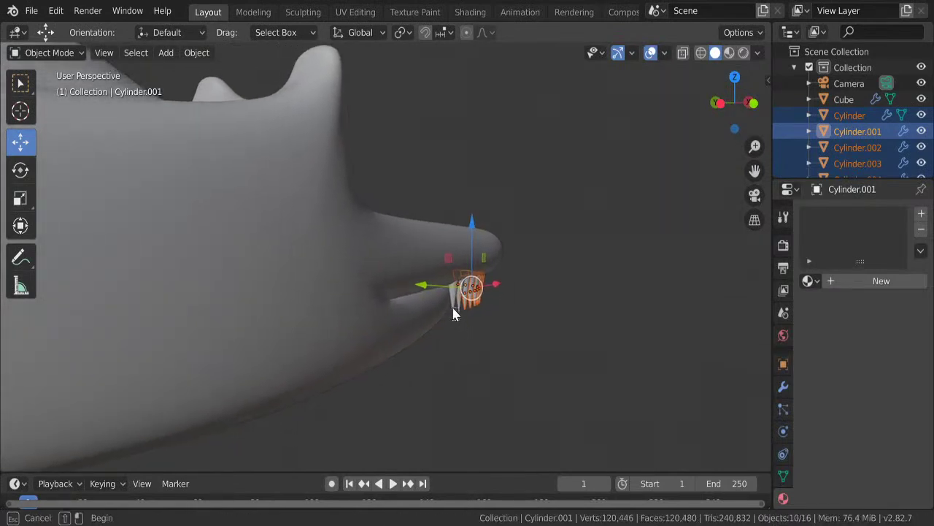
mouse_move(526, 337)
middle_down()
mouse_move(451, 325)
mouse_move(416, 340)
middle_up()
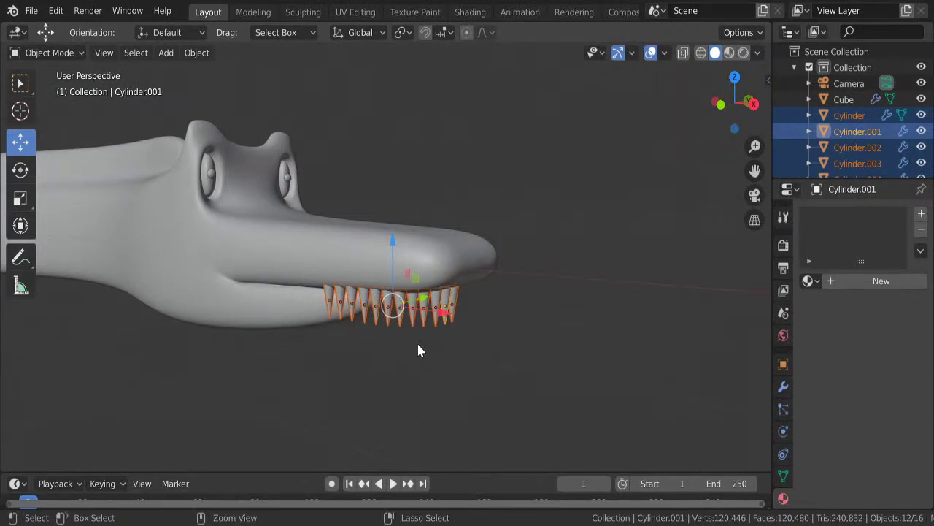
- Join the teeth into one object and give it a Mirror modifier
key(ctrl+j)
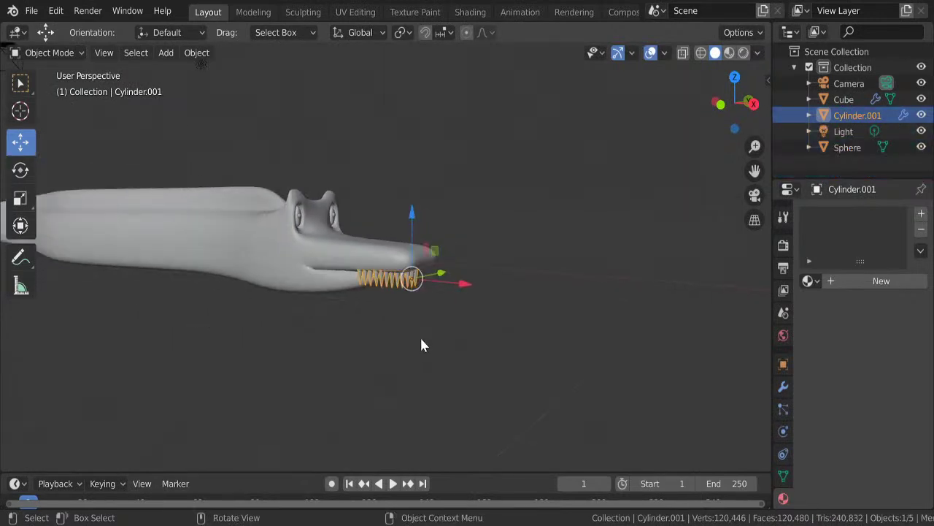
click(785, 388)
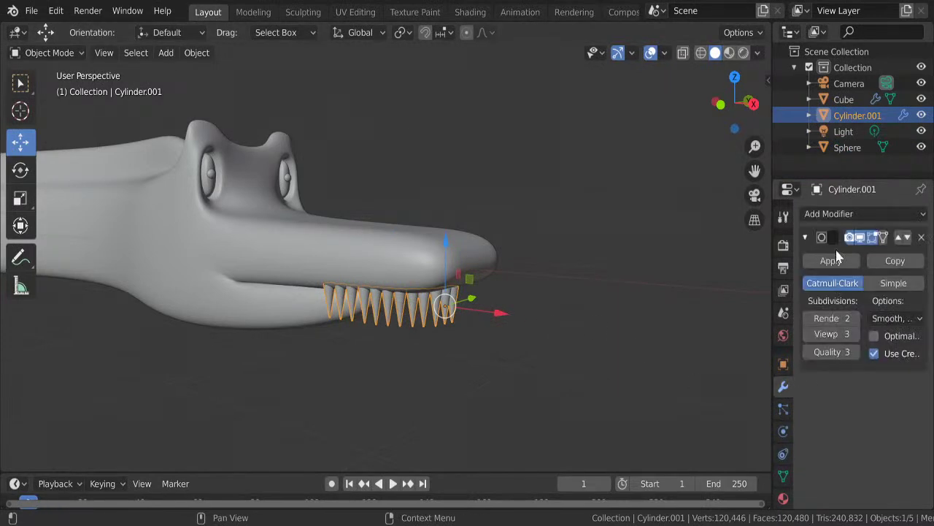
click(858, 216)
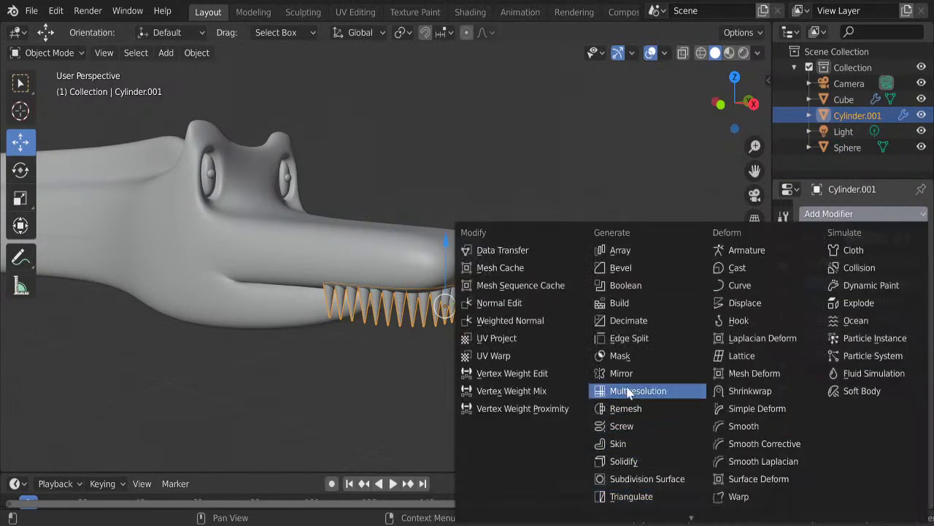
click(630, 374)
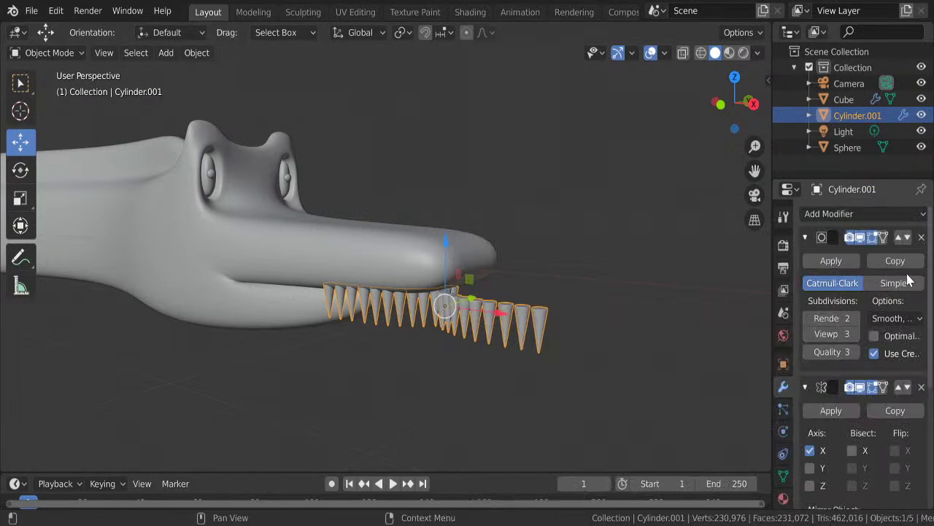
- Set the Cube as the Mirror Object and mirror on Y instead of X
scroll(882, 439, down, 2)
click(918, 484)
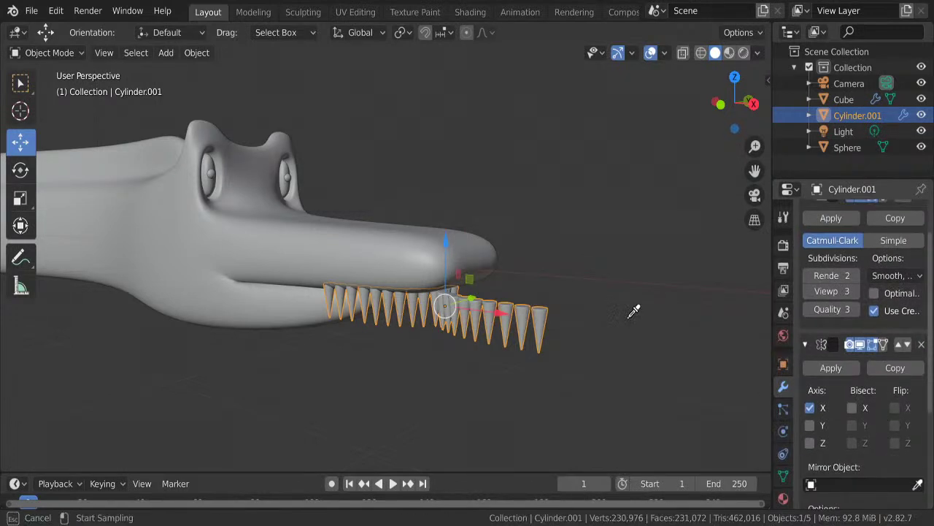
click(479, 256)
middle_drag(480, 256, 571, 263)
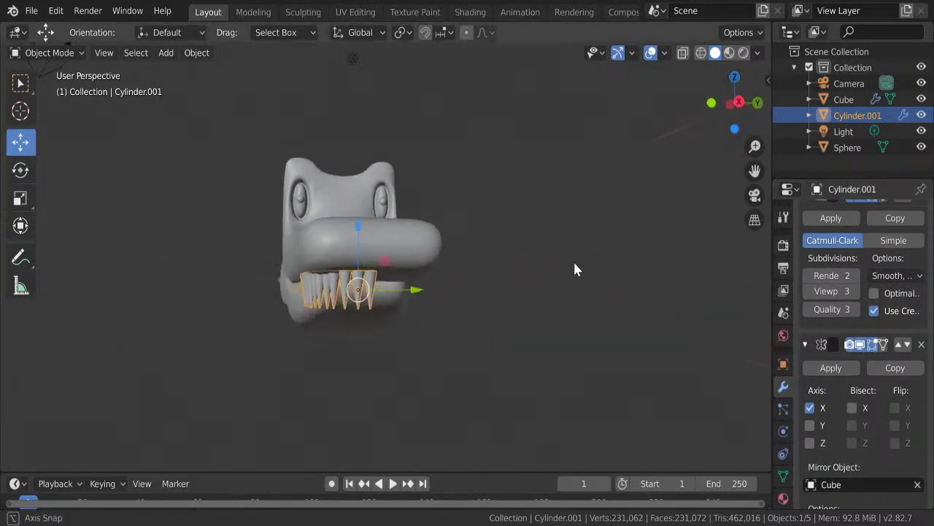
click(810, 425)
click(810, 408)
click(501, 330)
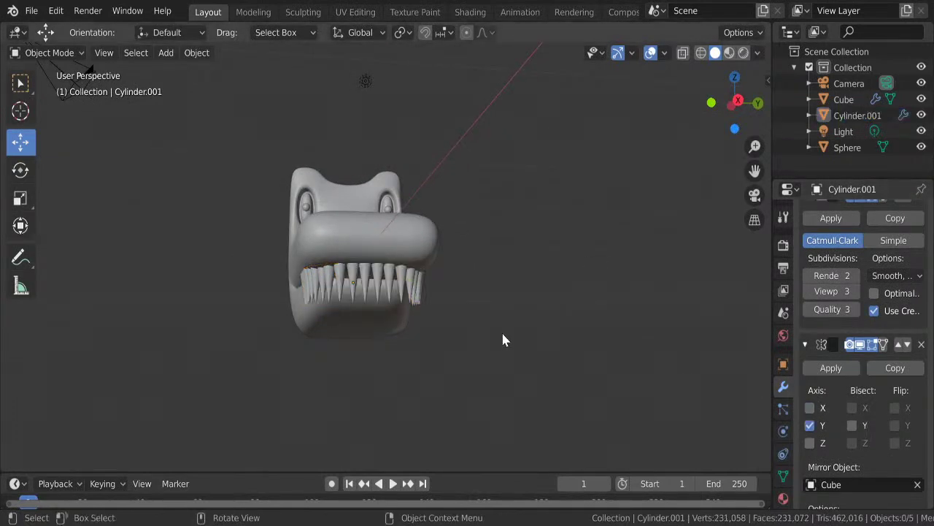
mouse_move(501, 329)
middle_down()
mouse_move(454, 345)
mouse_move(473, 374)
mouse_move(515, 372)
mouse_move(538, 357)
middle_up()
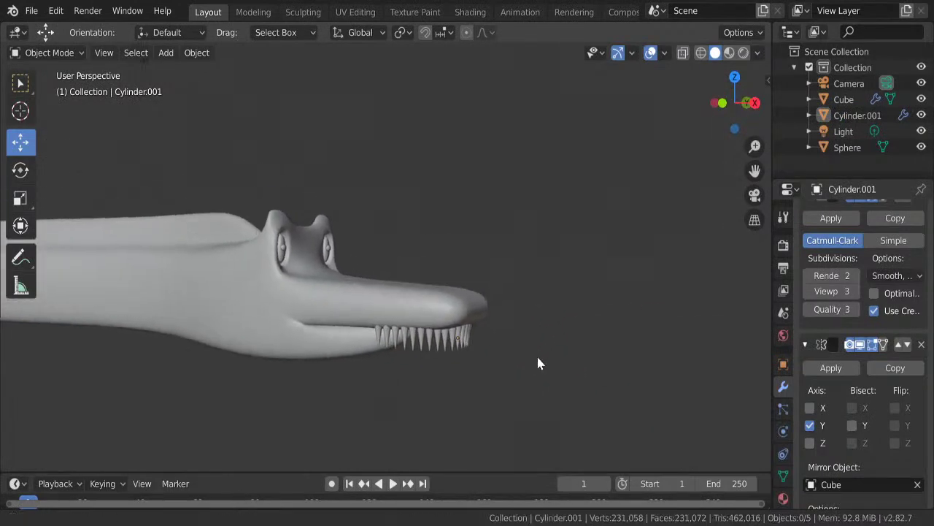
- Inspect the crocodile in Rendered viewport shading, then move to the Shading workspace
click(743, 54)
mouse_move(585, 235)
middle_down()
mouse_move(480, 259)
mouse_move(444, 245)
mouse_move(489, 221)
mouse_move(474, 249)
mouse_move(501, 268)
mouse_move(559, 271)
mouse_move(463, 265)
mouse_move(349, 284)
mouse_move(496, 292)
mouse_move(246, 265)
mouse_move(535, 278)
mouse_move(480, 248)
mouse_move(517, 244)
mouse_move(544, 255)
mouse_move(519, 275)
mouse_move(442, 294)
mouse_move(411, 280)
mouse_move(454, 236)
mouse_move(250, 167)
middle_up()
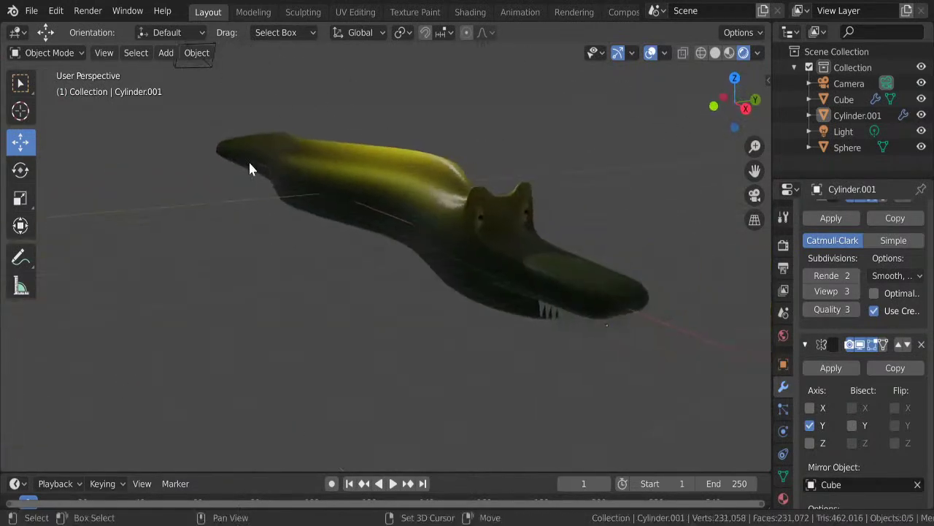
middle_drag(489, 251, 449, 242)
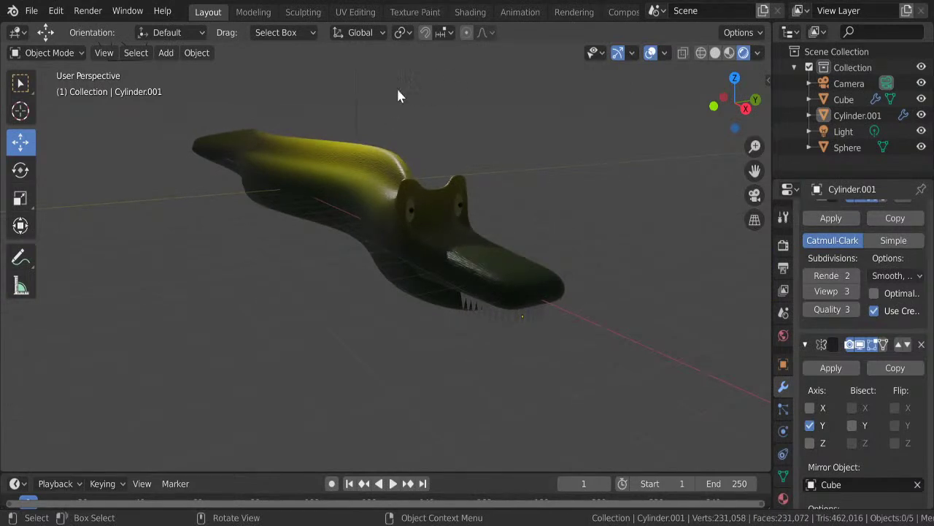
click(475, 12)
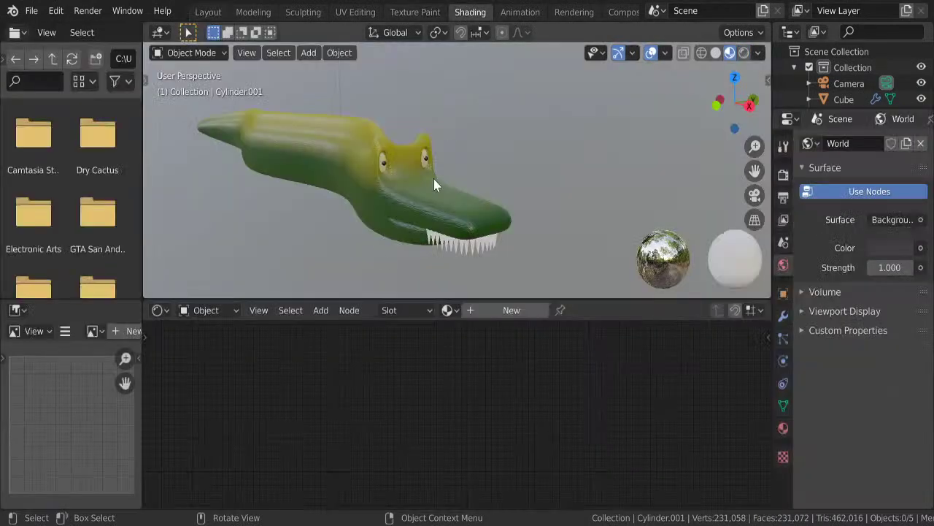
- Switch the node editor to World and try a dark blue Background colour
click(211, 311)
click(212, 347)
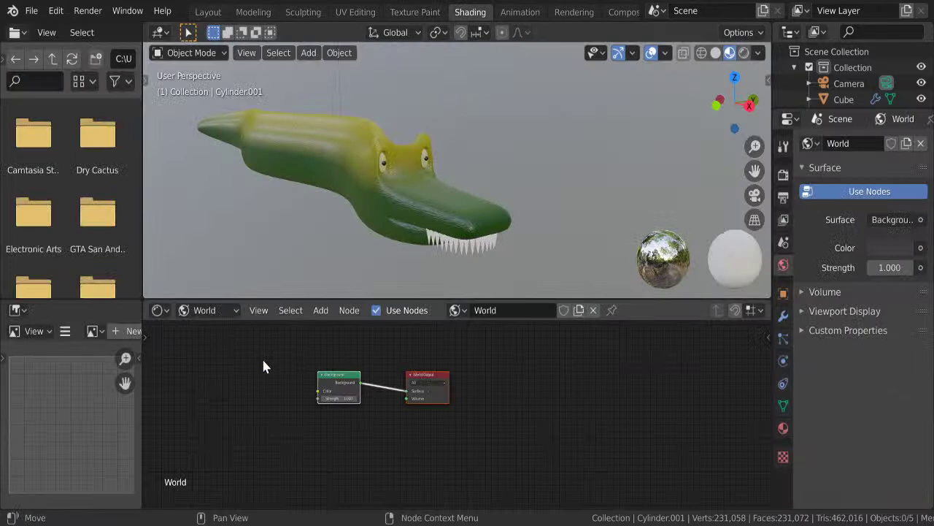
click(351, 394)
drag(381, 319, 381, 311)
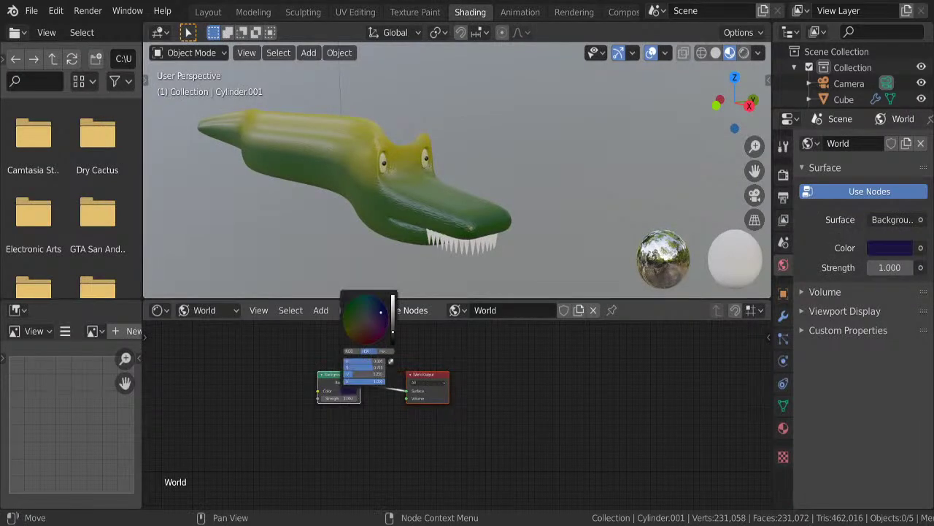
click(745, 53)
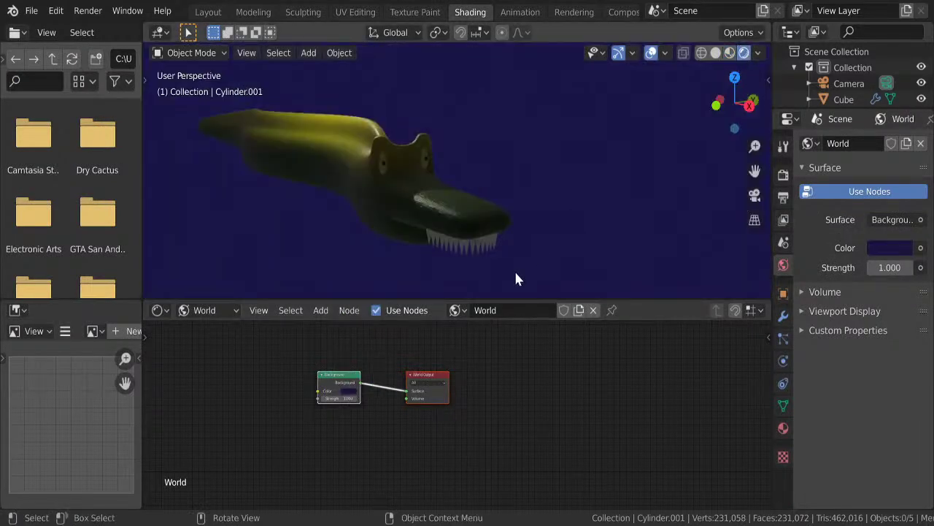
mouse_move(515, 279)
middle_down()
mouse_move(435, 256)
mouse_move(420, 241)
middle_up()
click(349, 392)
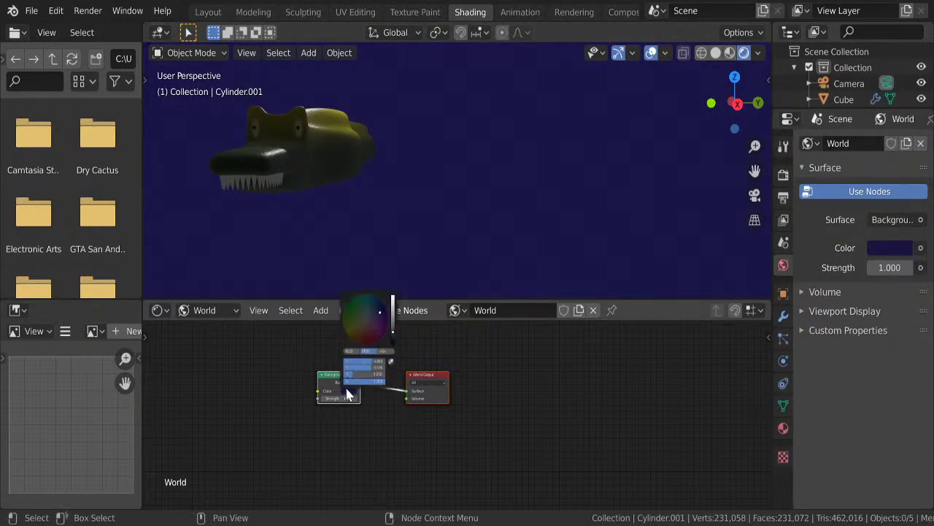
mouse_move(393, 321)
mouse_down()
mouse_move(393, 301)
mouse_move(393, 330)
mouse_move(374, 315)
mouse_move(392, 319)
mouse_up()
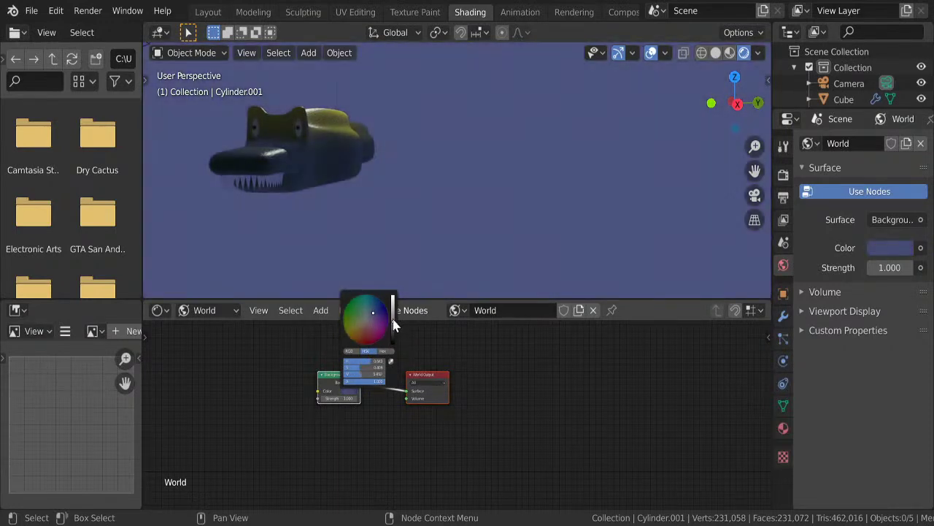
middle_drag(364, 235, 417, 248)
- Change the world Background colour to a saturated dark green
click(353, 390)
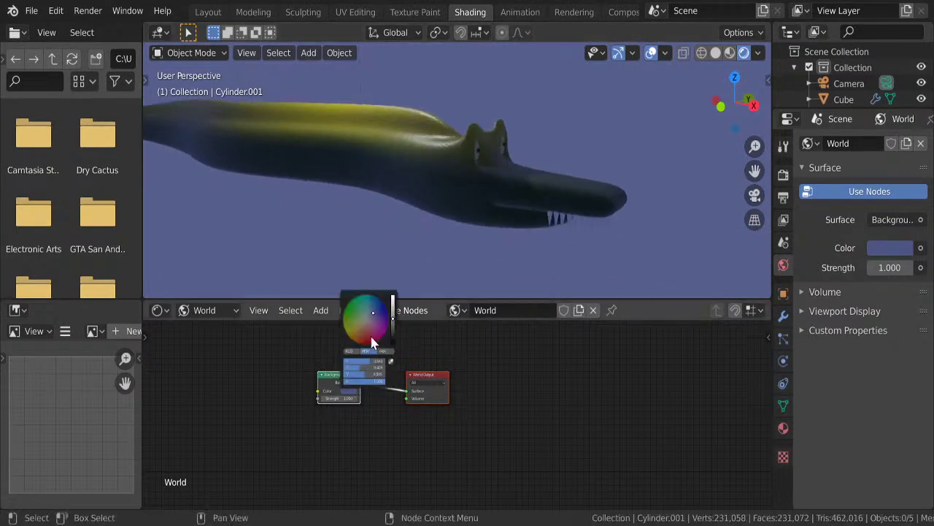
drag(374, 313, 347, 321)
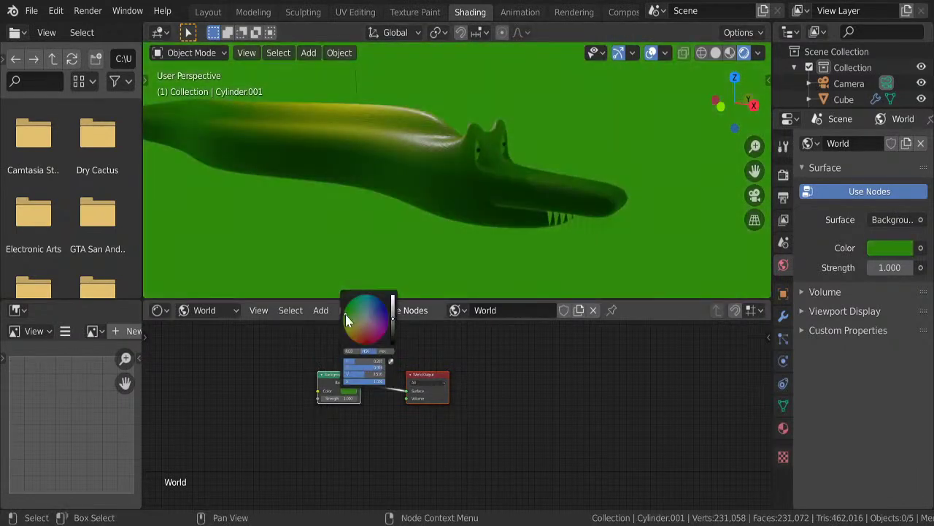
click(352, 319)
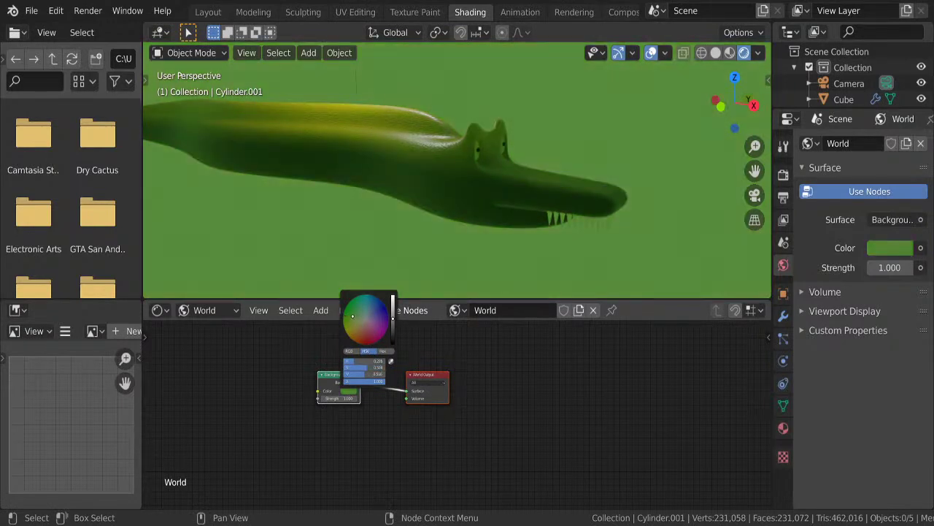
click(386, 325)
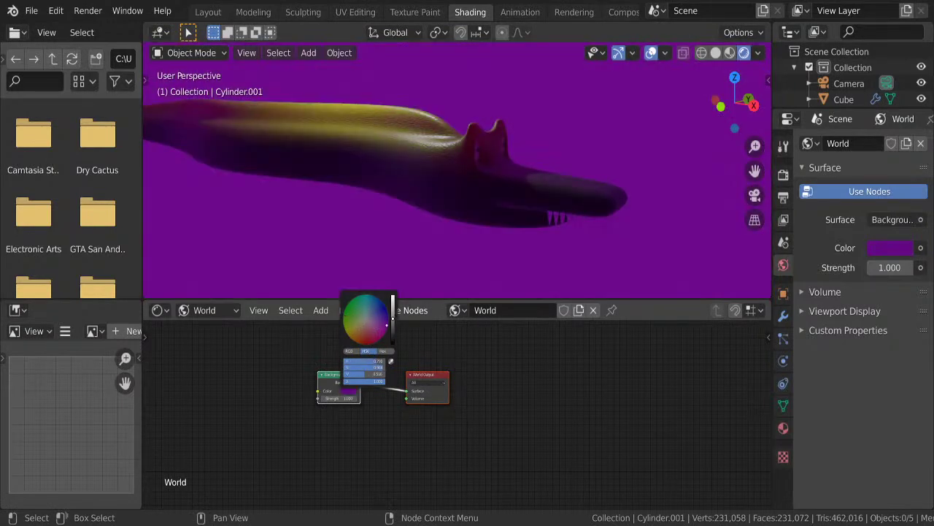
click(347, 317)
drag(348, 317, 348, 313)
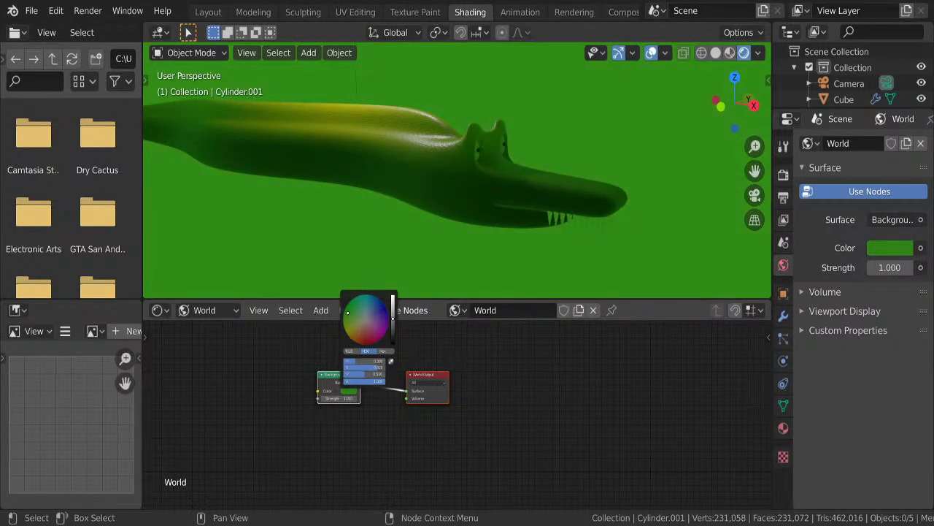
drag(393, 334, 393, 337)
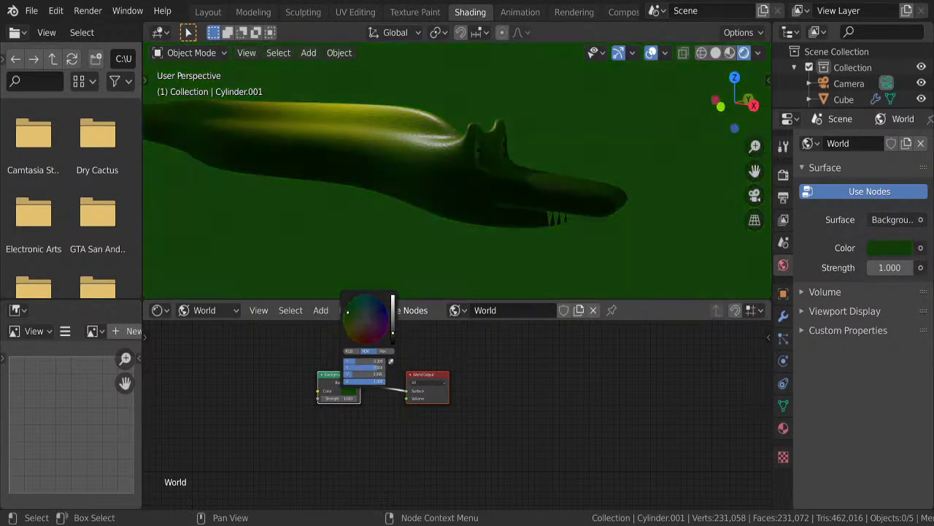
mouse_move(501, 226)
middle_down()
mouse_move(415, 245)
mouse_move(474, 256)
mouse_move(469, 244)
middle_up()
- Give the teeth a new material with a pale green Base Color
click(322, 199)
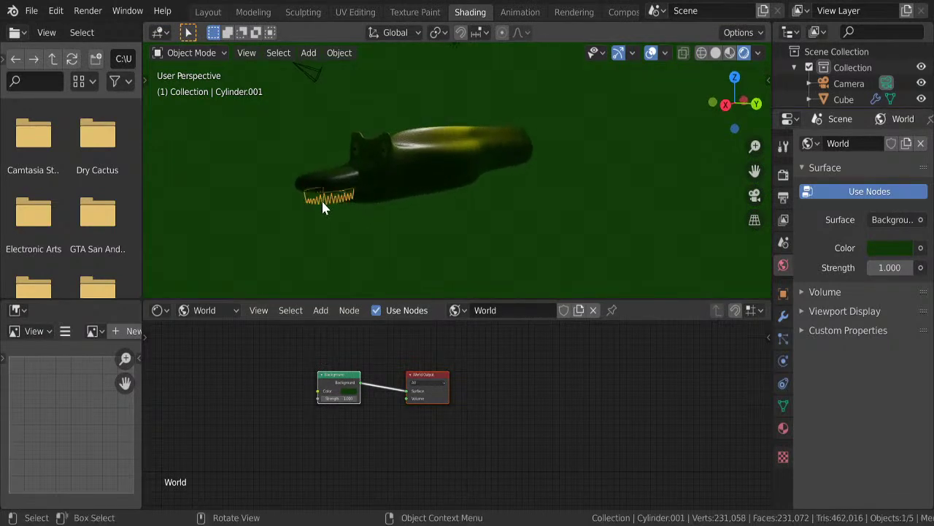
click(789, 428)
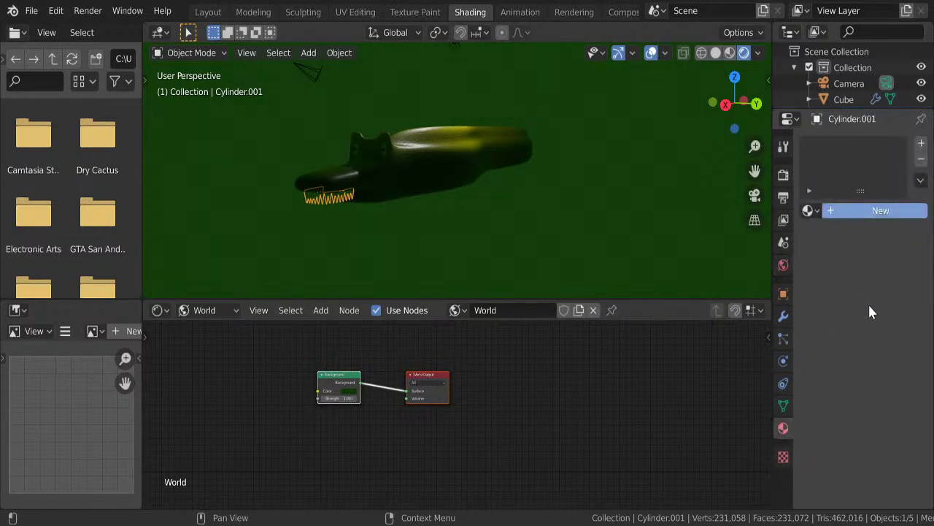
click(880, 210)
click(887, 371)
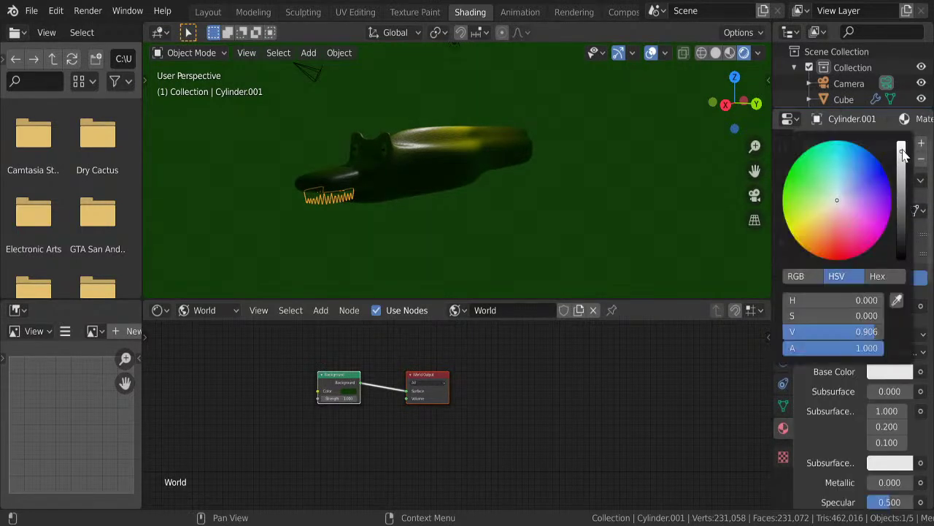
drag(903, 154, 901, 160)
click(793, 191)
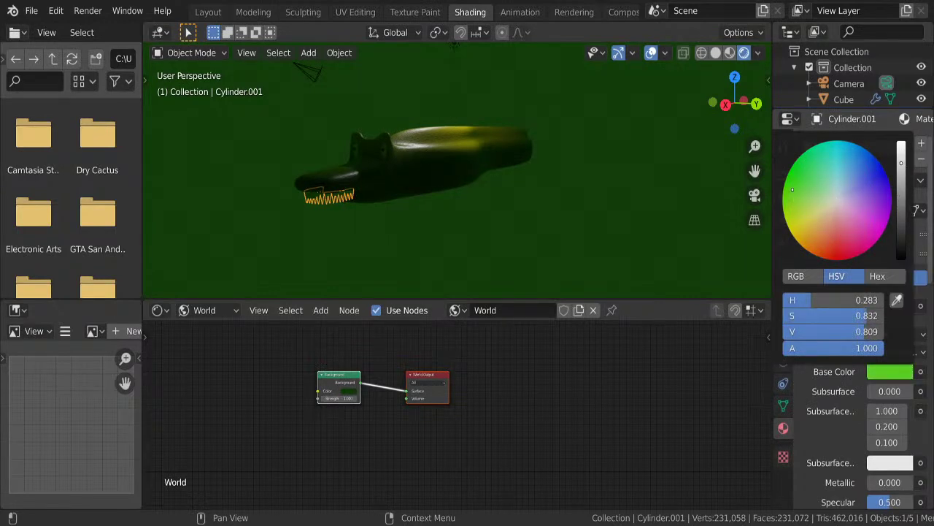
drag(793, 190, 826, 197)
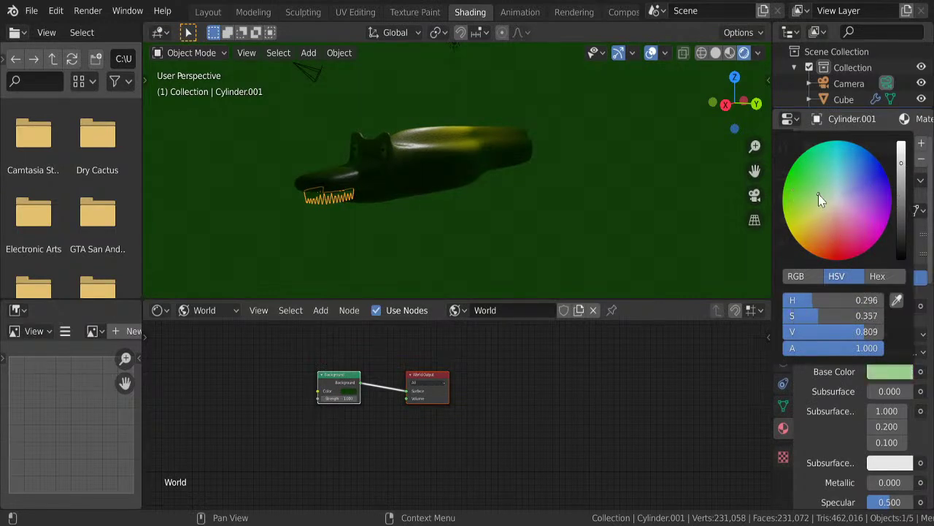
middle_drag(482, 244, 553, 243)
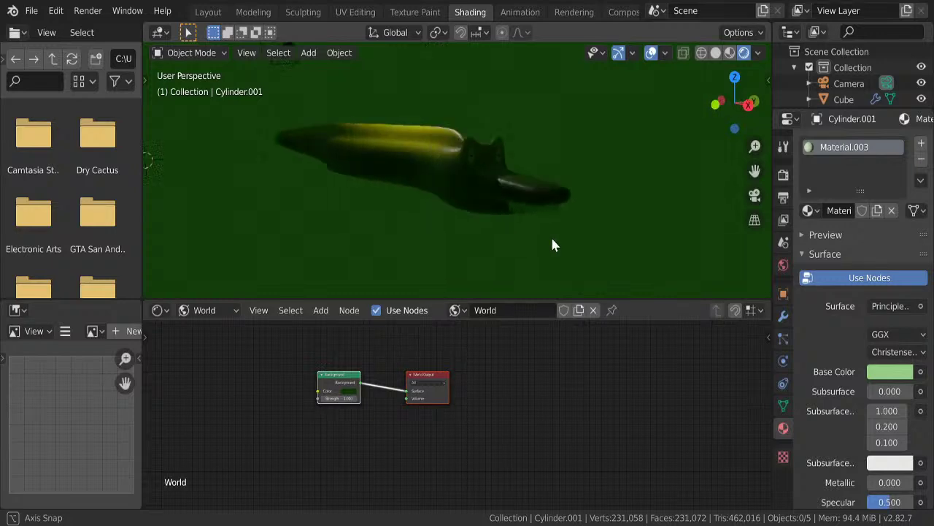
- Desaturate the world background to a muted olive green
click(353, 393)
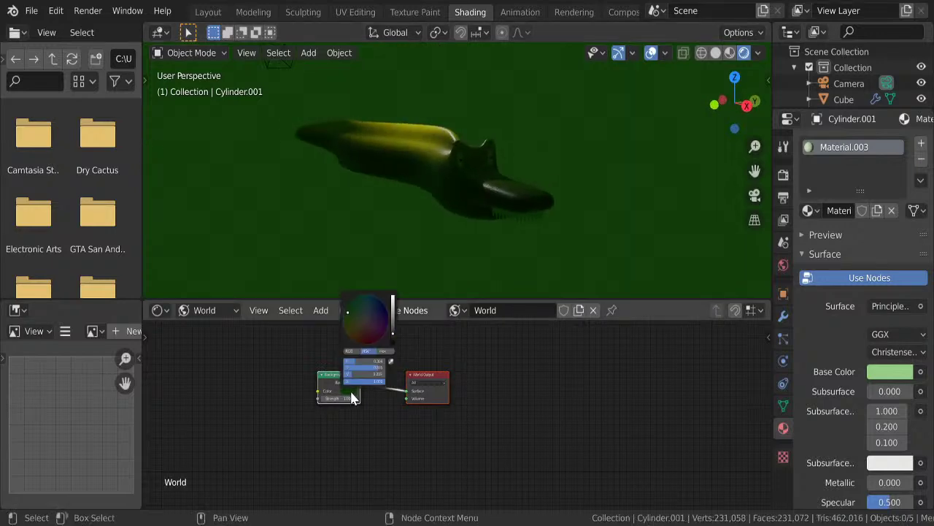
click(355, 314)
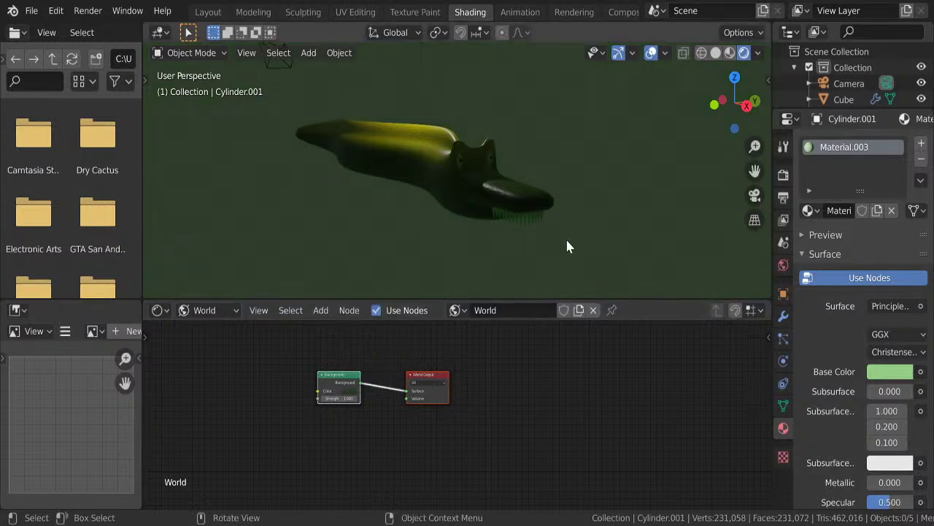
mouse_move(565, 236)
middle_down()
mouse_move(468, 246)
mouse_move(524, 248)
middle_up()
- Move the light and change it to a Sun with Strength 10
scroll(526, 256, down, 2)
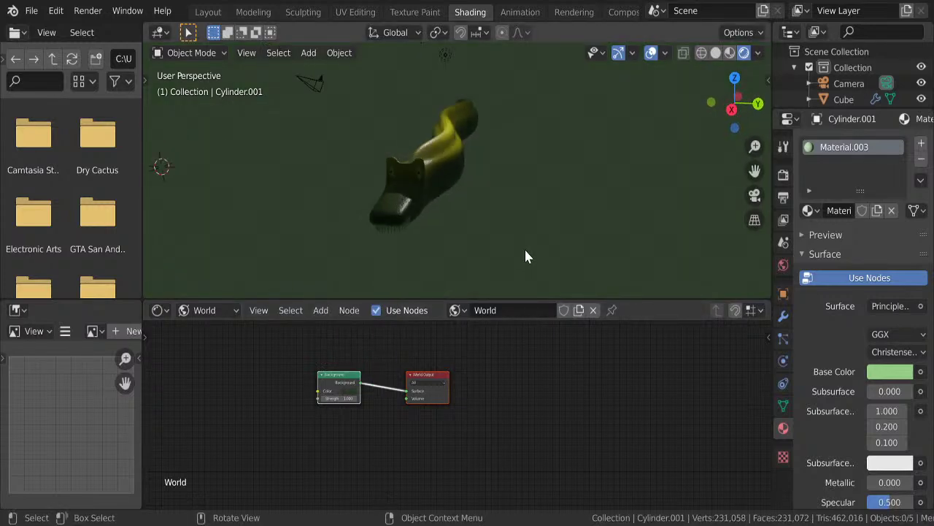
scroll(525, 252, down, 2)
click(451, 93)
mouse_move(493, 125)
middle_down()
mouse_move(553, 115)
mouse_move(567, 139)
middle_up()
key(g)
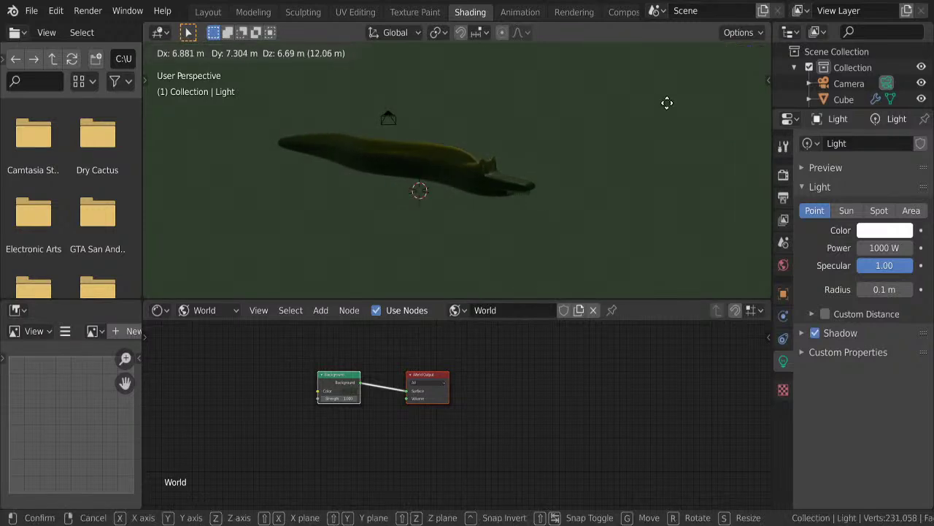
click(668, 106)
click(849, 210)
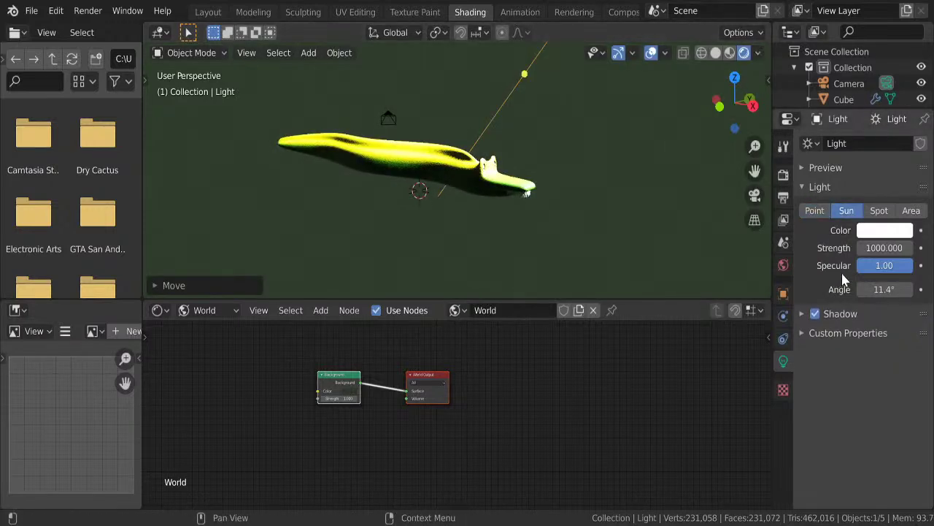
click(881, 248)
text(10)
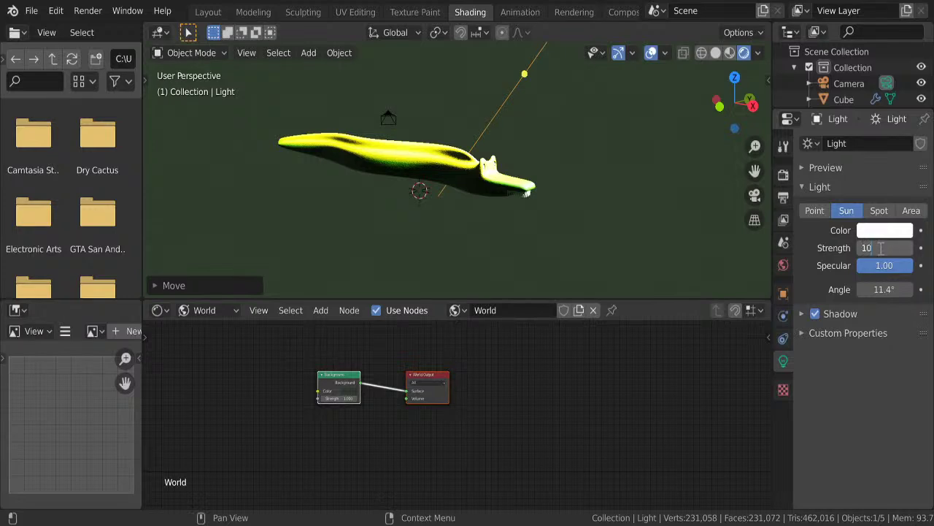
key(Return)
- Angle the sun's direction so its rays fall diagonally onto the crocodile
mouse_move(661, 266)
middle_down()
mouse_move(585, 228)
mouse_move(533, 244)
mouse_move(544, 229)
mouse_move(533, 177)
middle_up()
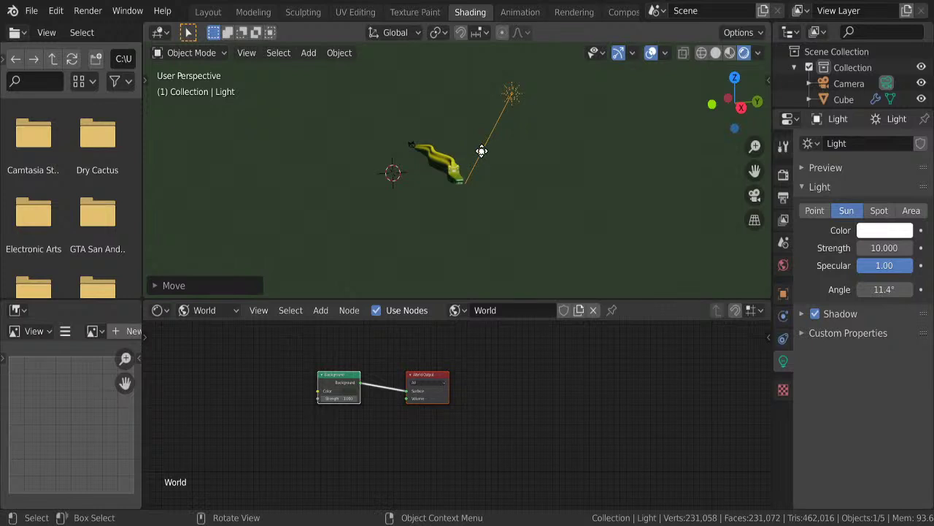
drag(481, 151, 516, 178)
middle_drag(510, 212, 559, 208)
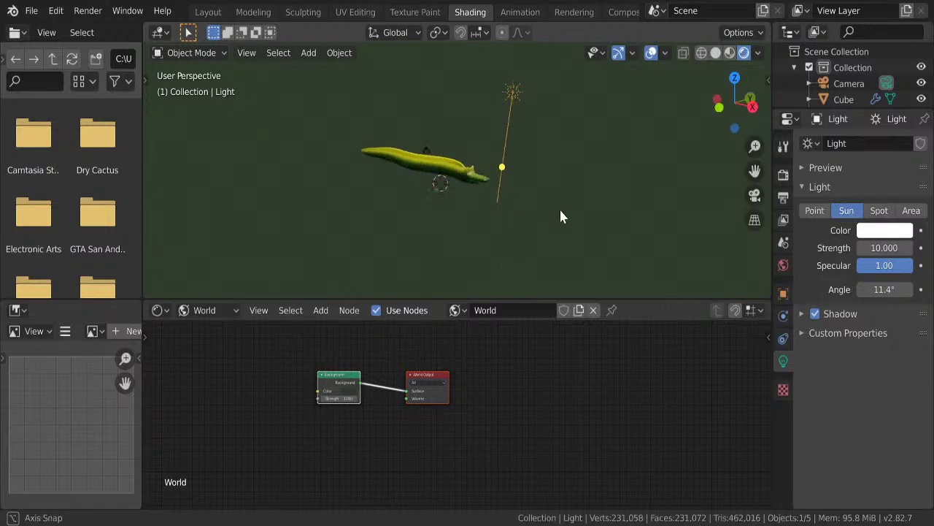
drag(486, 168, 475, 192)
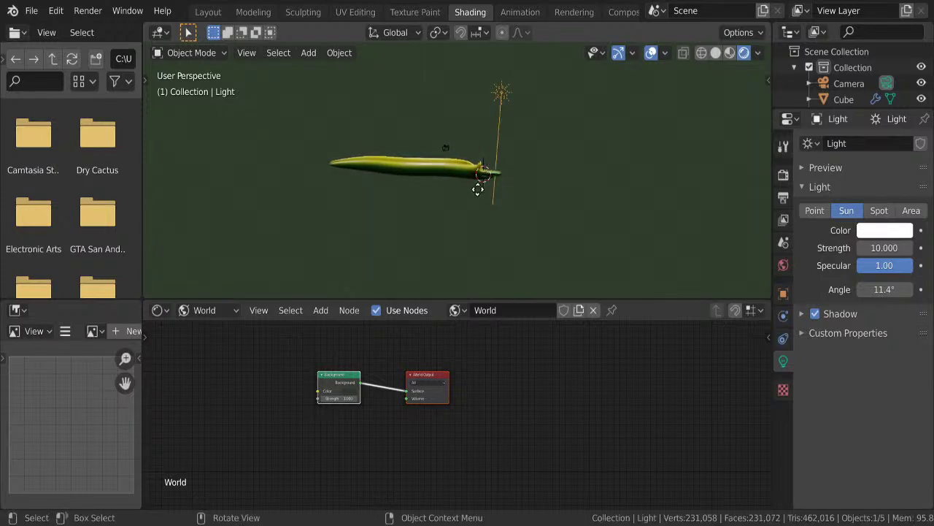
mouse_move(476, 192)
middle_down()
mouse_move(509, 201)
mouse_move(461, 187)
mouse_move(488, 175)
middle_up()
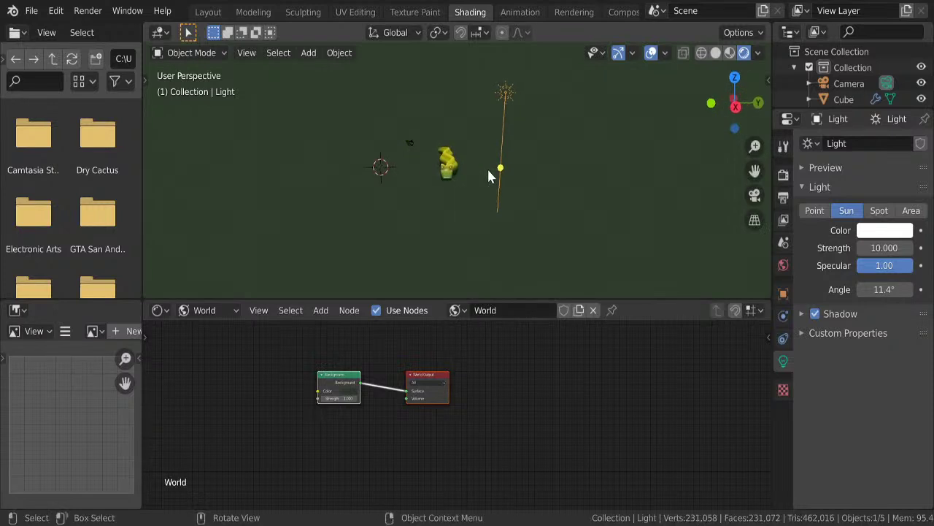
drag(504, 166, 484, 170)
middle_drag(476, 171, 505, 180)
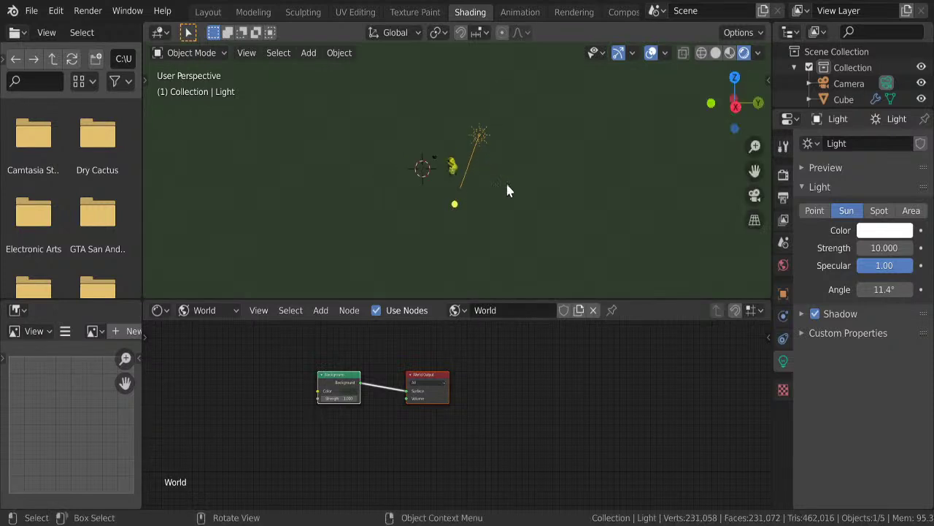
- Reposition the sun light above the scene and select the crocodile
key(g)
click(542, 74)
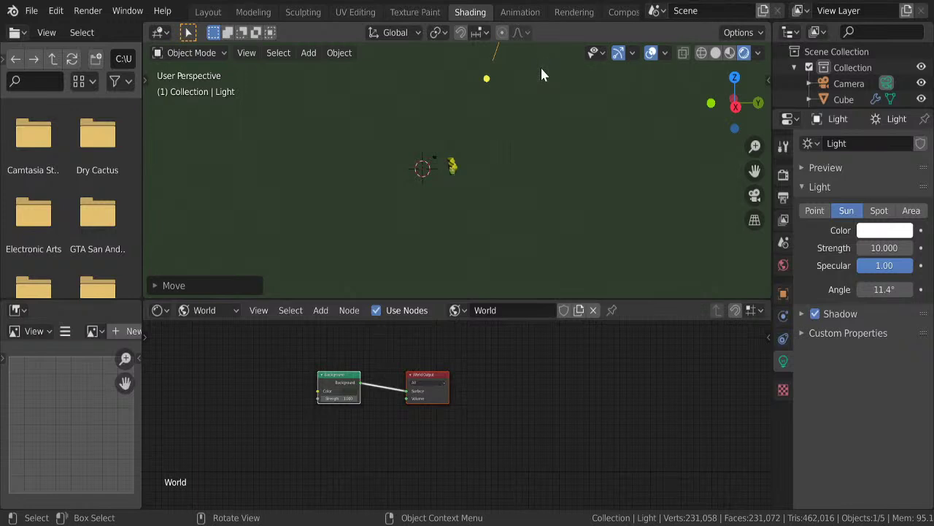
scroll(504, 146, up, 3)
scroll(502, 157, up, 3)
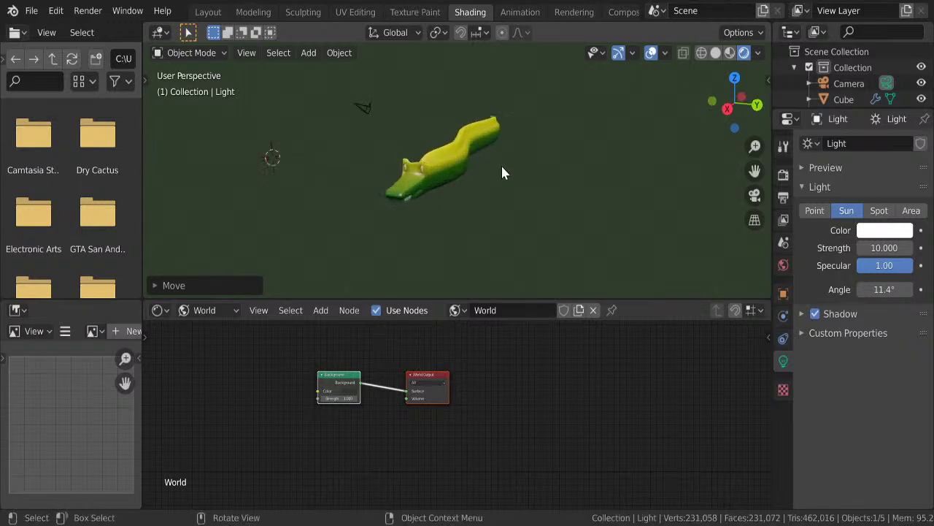
mouse_move(503, 173)
middle_down()
mouse_move(481, 166)
mouse_move(505, 180)
mouse_move(501, 144)
middle_up()
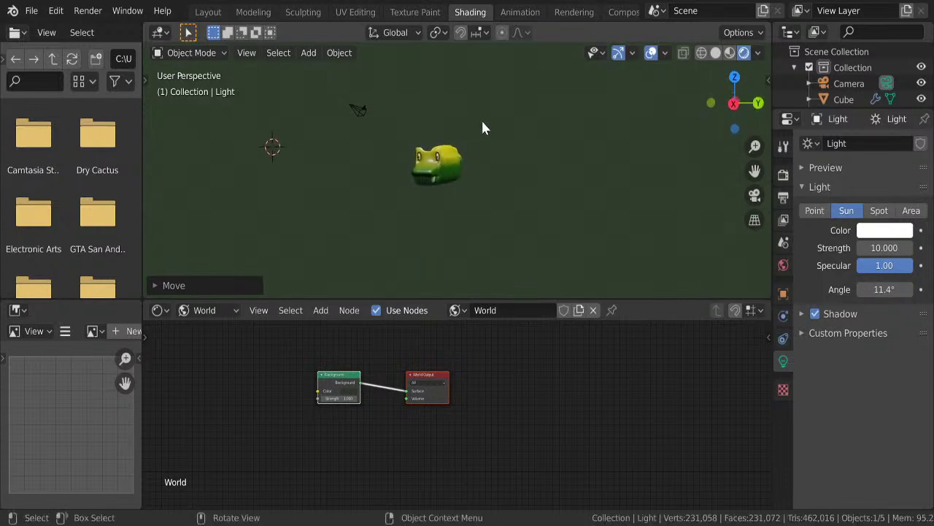
drag(497, 118, 401, 235)
middle_drag(401, 235, 410, 234)
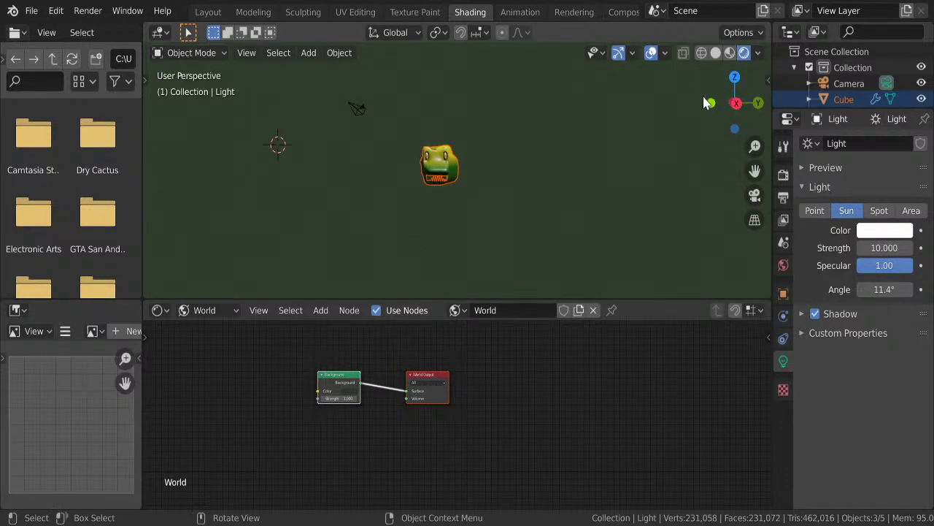
- In Right view, duplicate the crocodile beside the original, then return to Solid shading
click(738, 102)
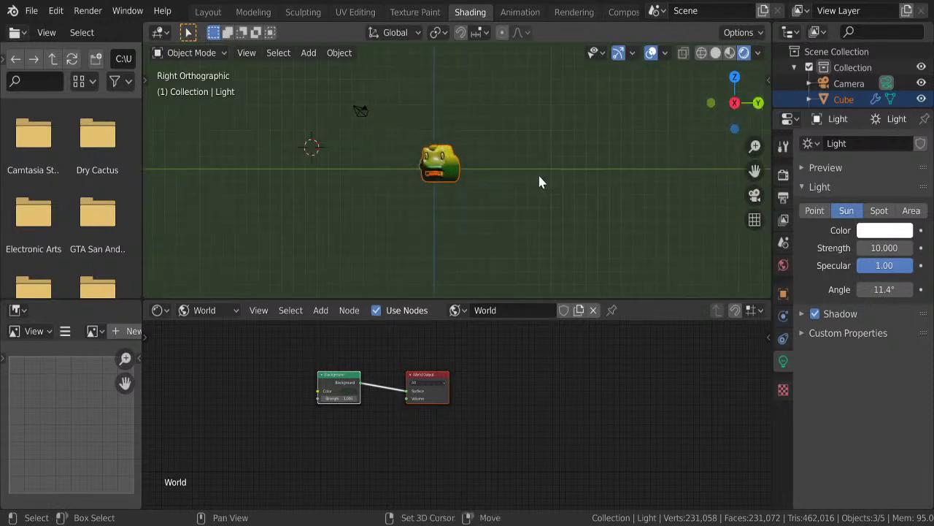
key(shift+d)
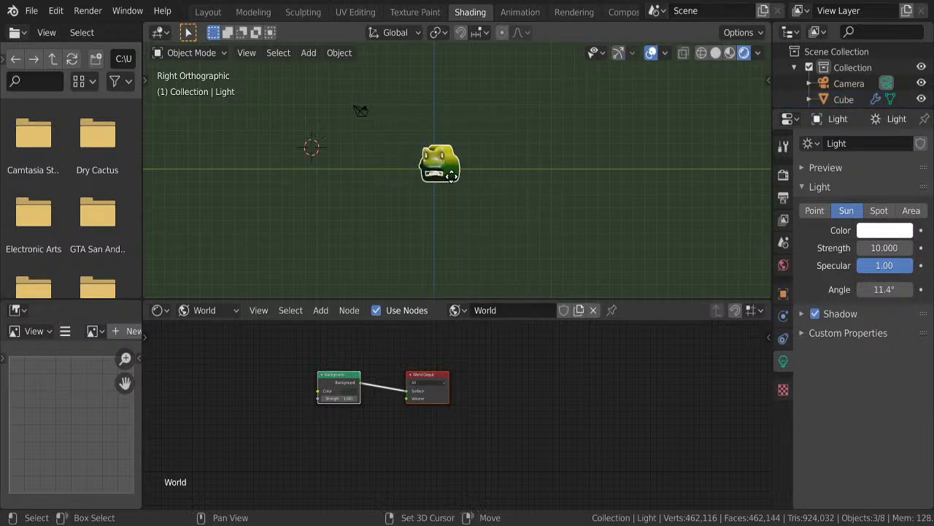
key(g)
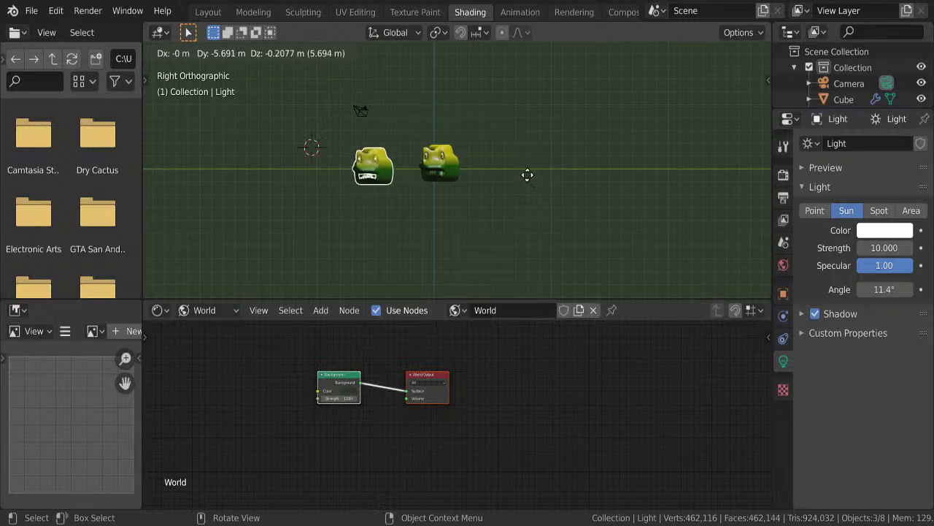
click(529, 180)
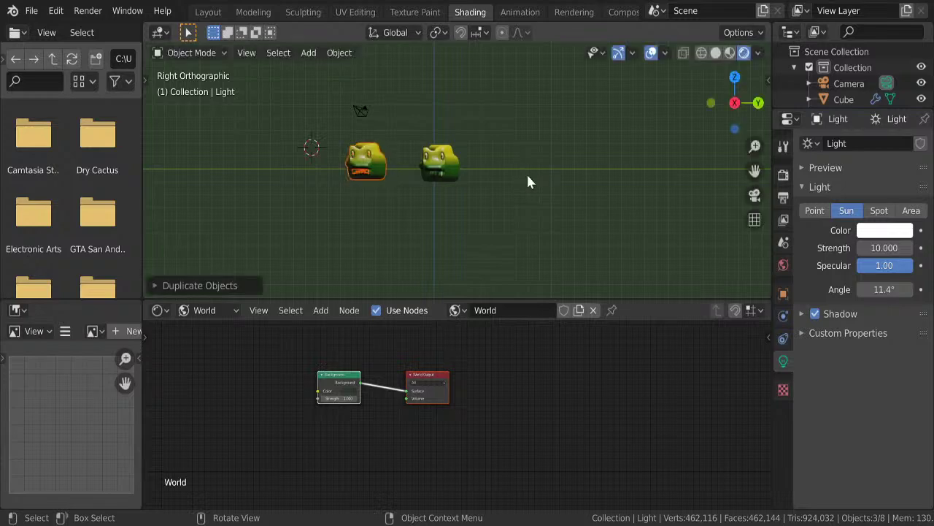
click(716, 53)
mouse_move(476, 211)
middle_down()
mouse_move(566, 232)
mouse_move(555, 252)
mouse_move(573, 216)
middle_up()
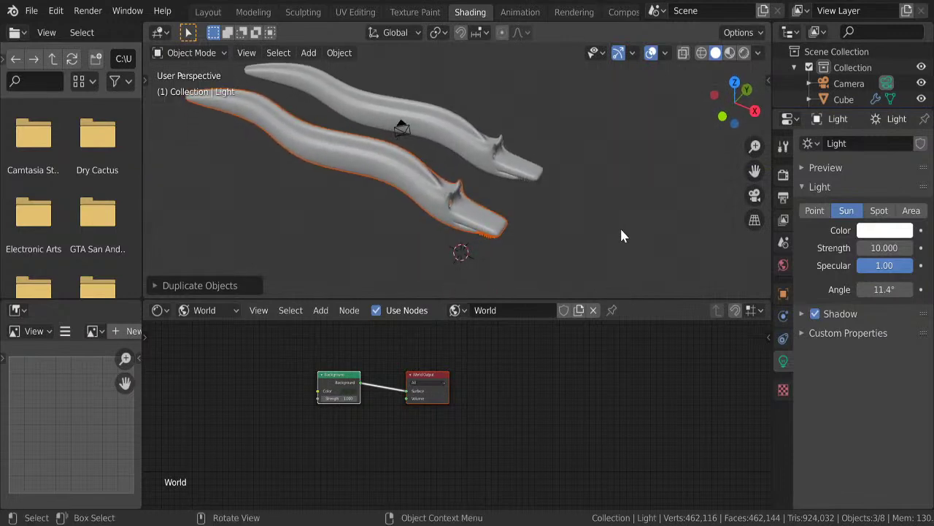
- Scale the second crocodile to about 0.77 and switch to Top view in Wireframe
key(s)
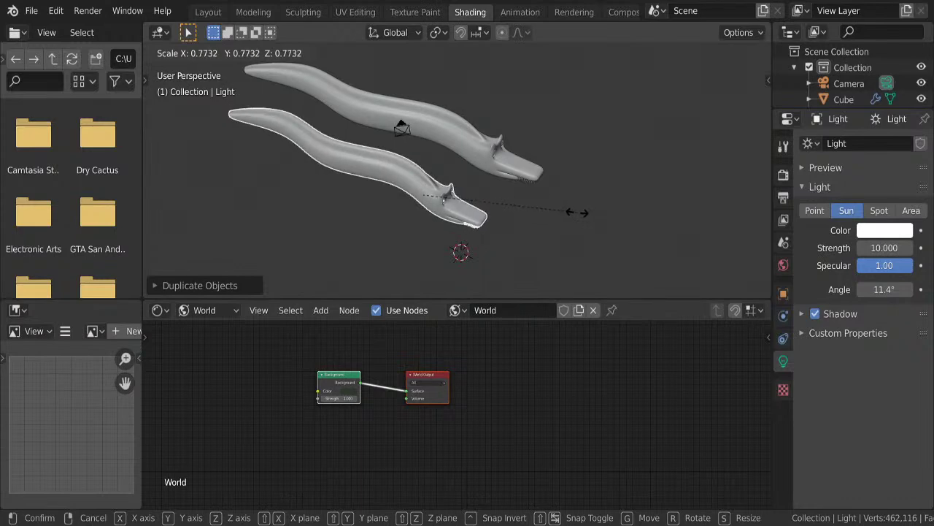
click(577, 210)
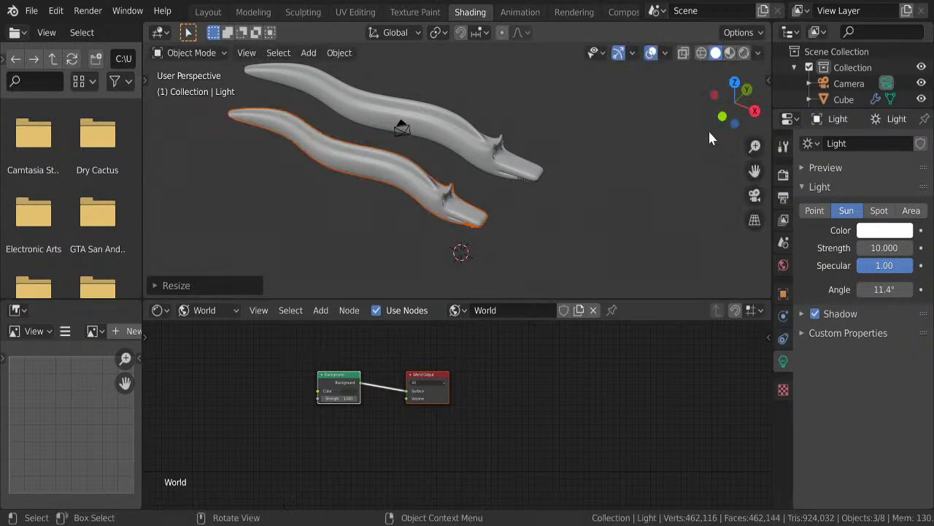
click(735, 80)
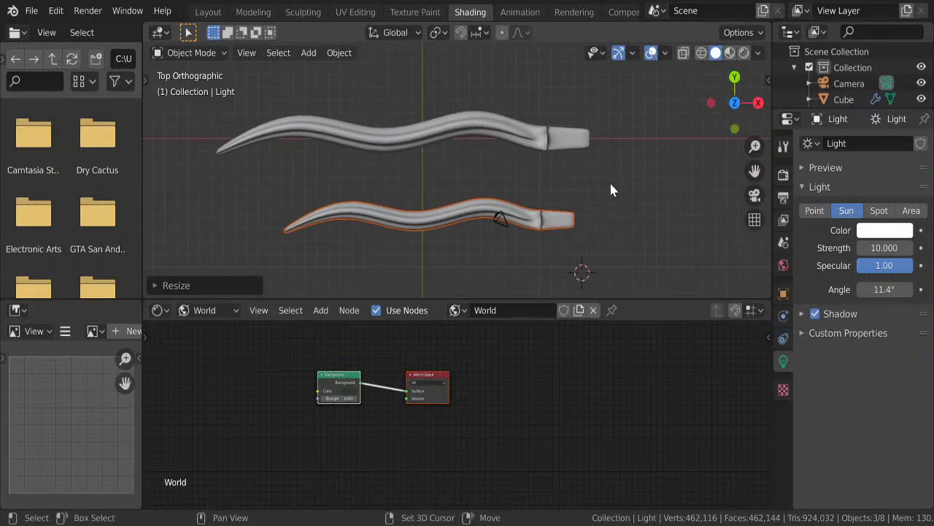
click(701, 52)
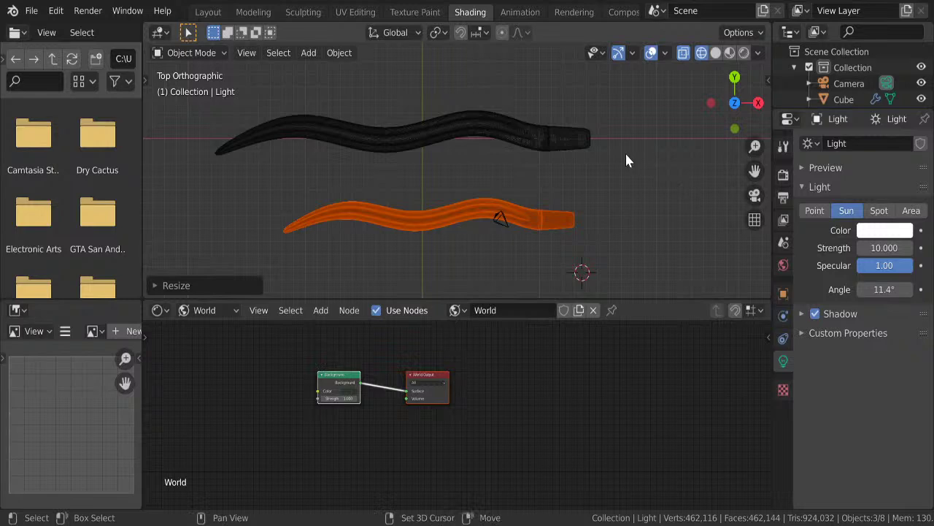
- Duplicate a third crocodile between the other two and scale it to about half
key(shift+d)
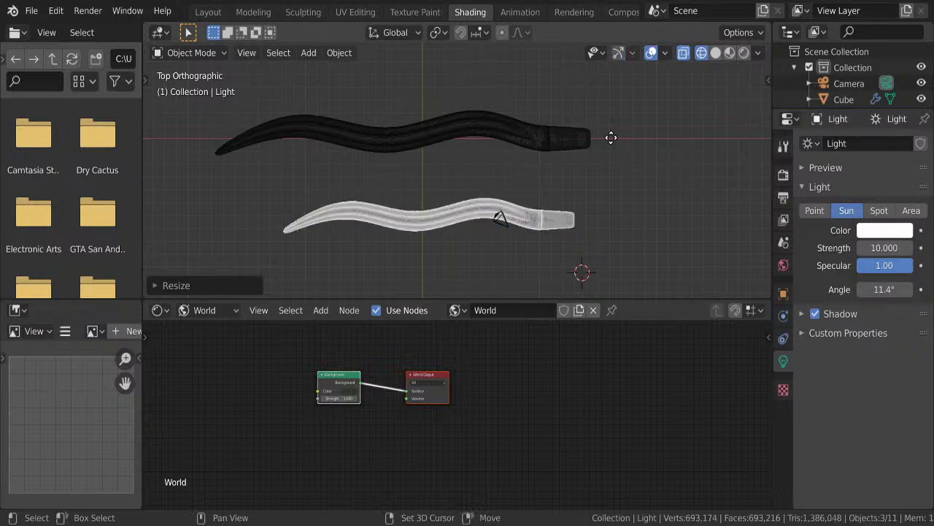
click(550, 159)
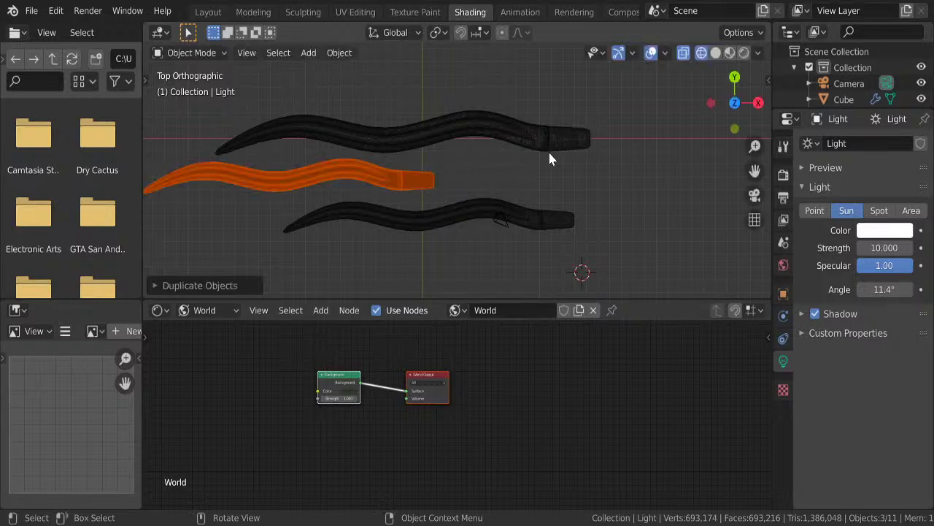
key(s)
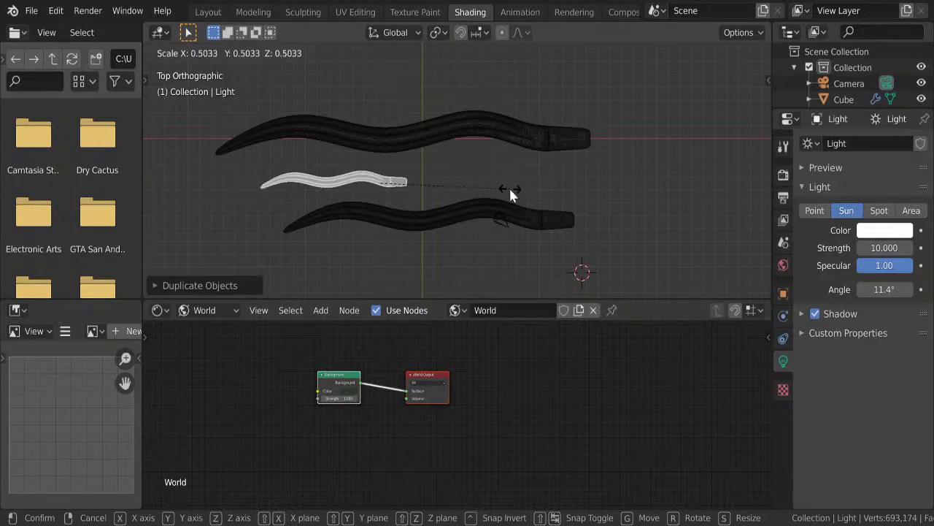
click(509, 186)
click(577, 187)
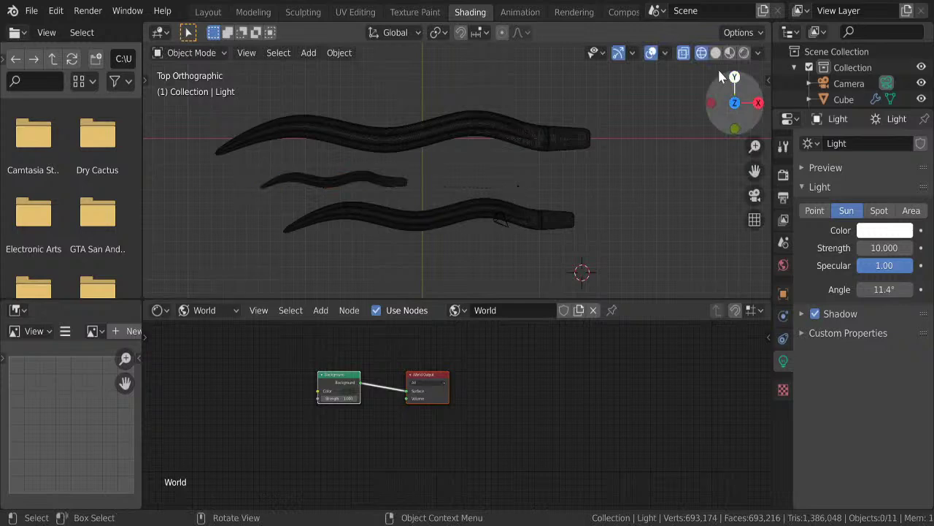
- Switch to Material Preview shading and inspect the three crocodiles up close
click(730, 53)
mouse_move(622, 190)
middle_down()
mouse_move(538, 159)
mouse_move(503, 90)
mouse_move(526, 100)
middle_up()
scroll(511, 124, up, 5)
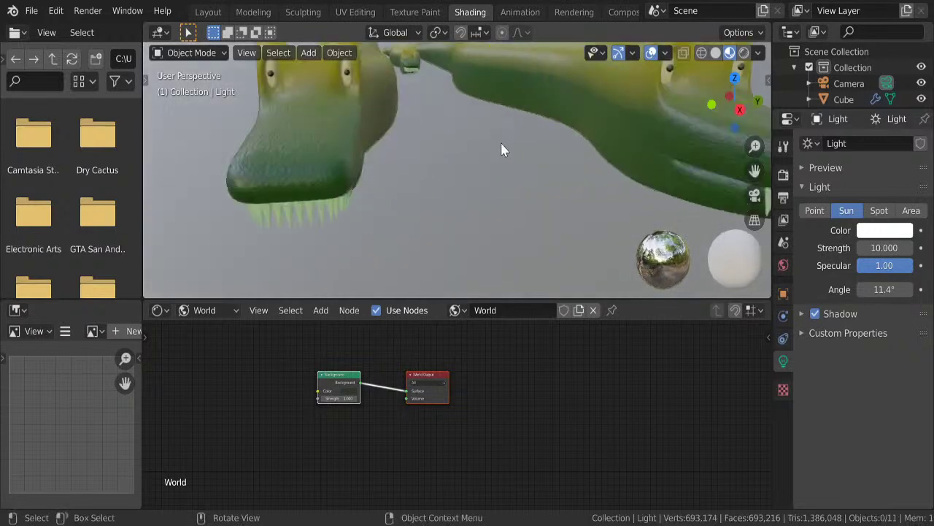
mouse_move(500, 149)
middle_down()
mouse_move(430, 167)
mouse_move(514, 225)
middle_up()
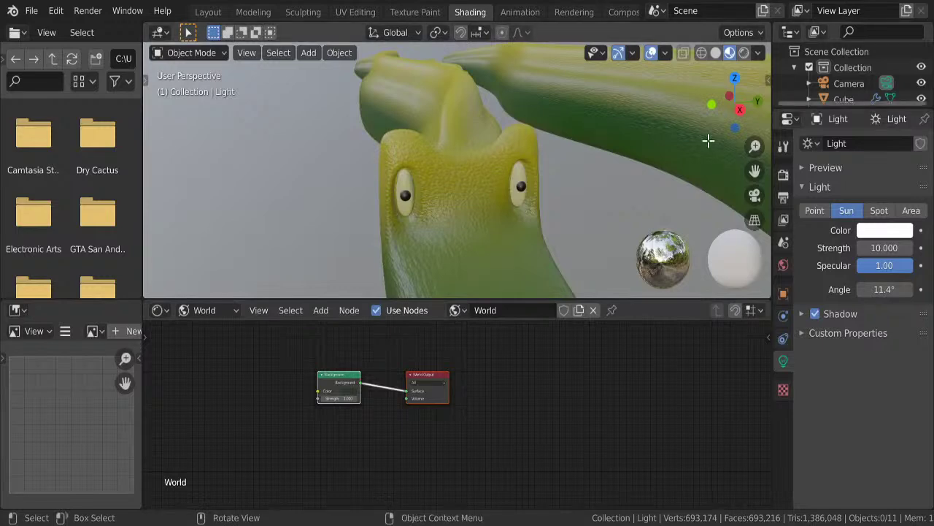
scroll(543, 222, down, 5)
shift+middle_drag(533, 213, 524, 174)
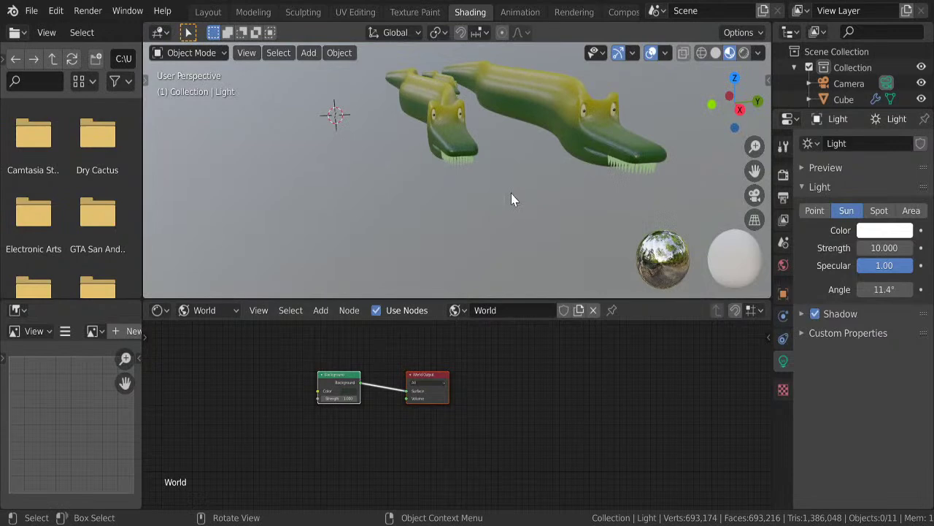
- From Right view, bring up the Add menu for mesh shapes
click(739, 108)
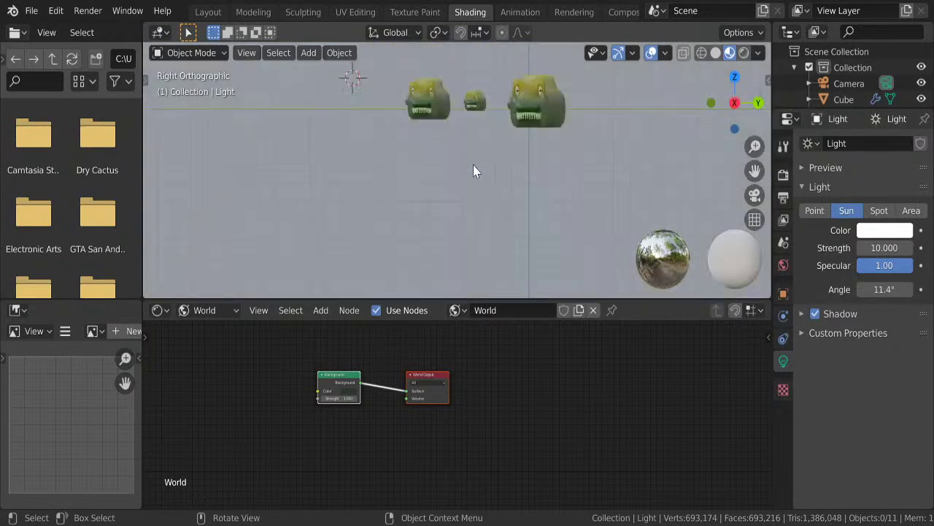
shift+middle_drag(475, 169, 531, 227)
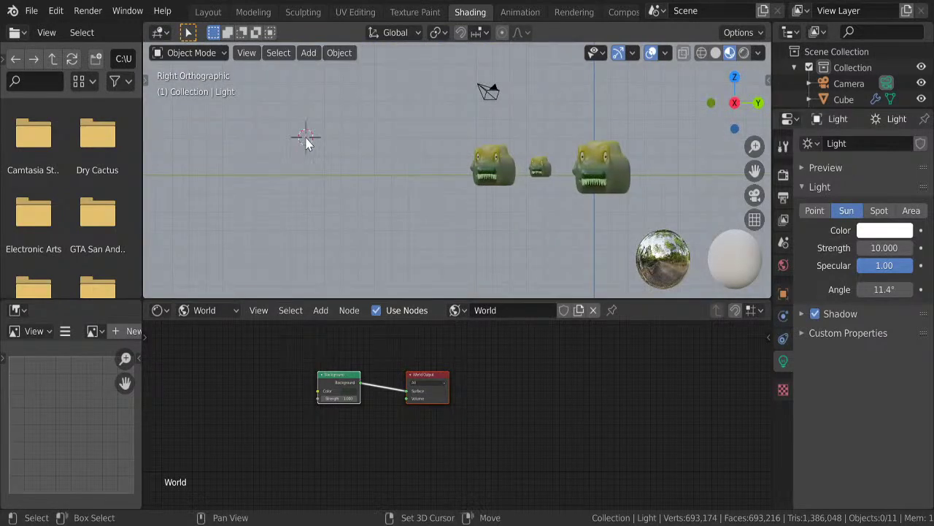
key(shift+a)
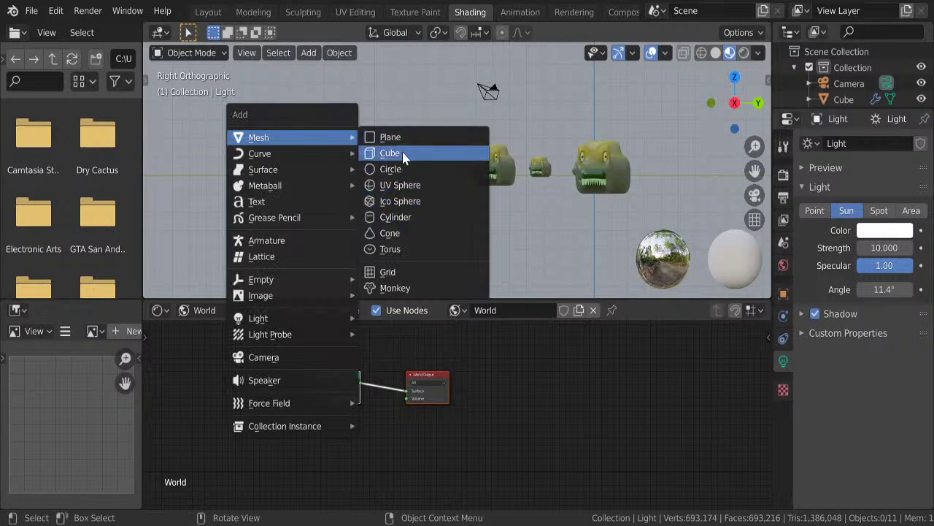
- Add a new cube, scale it up and move it into place
click(406, 155)
scroll(357, 182, down, 5)
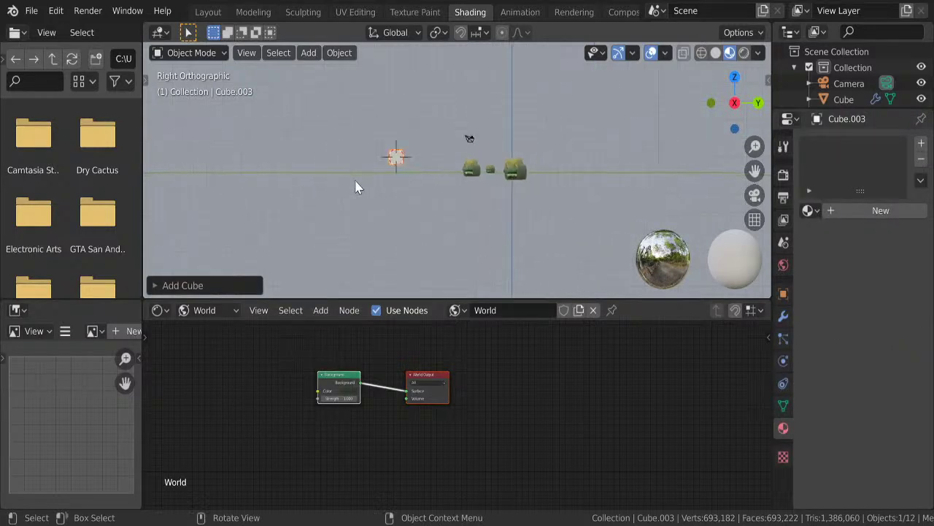
key(s)
click(224, 82)
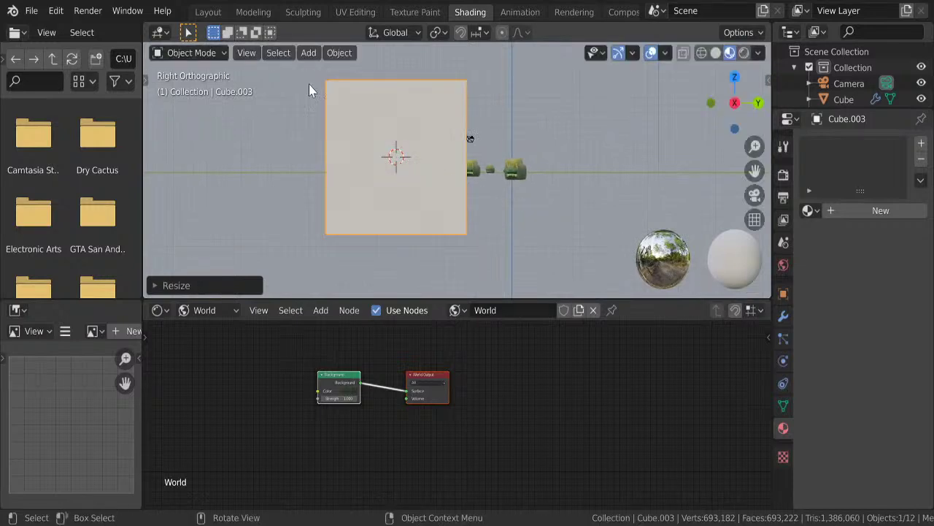
key(g)
click(409, 88)
mouse_move(408, 88)
middle_down()
mouse_move(429, 130)
mouse_move(506, 137)
middle_up()
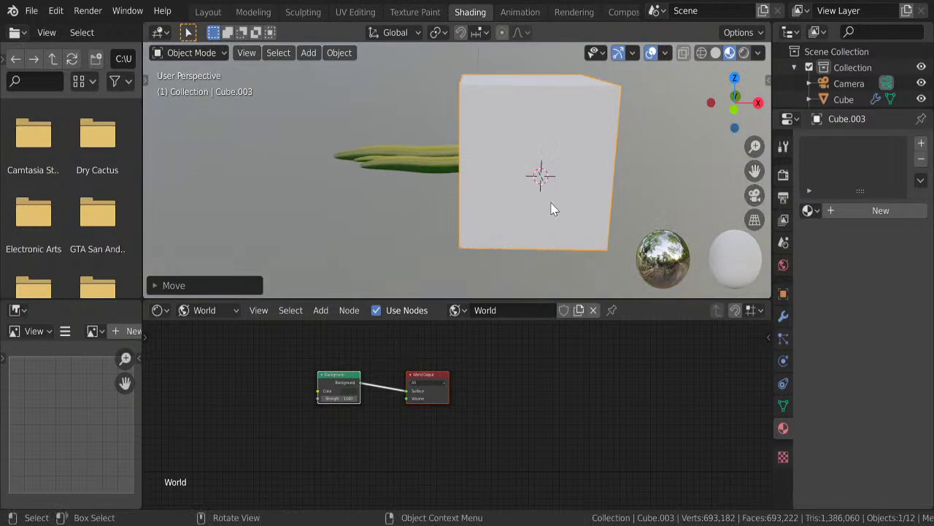
- Stretch the cube along X, then enlarge it uniformly to about 1.75 scale
key(s)
key(x)
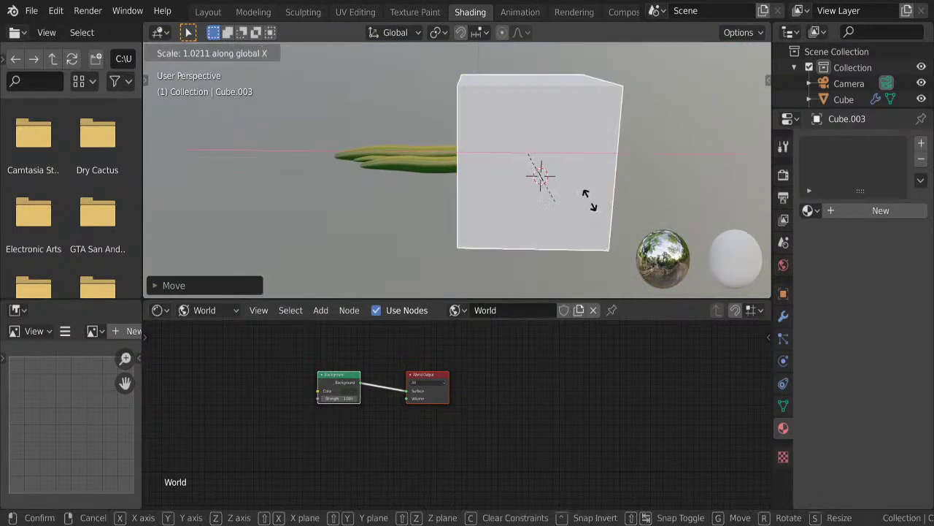
click(684, 198)
scroll(684, 198, down, 3)
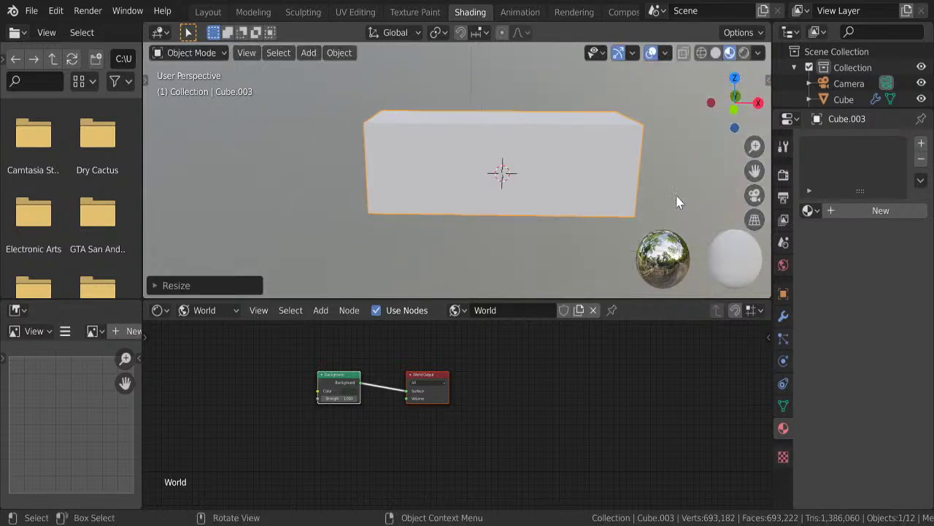
middle_drag(684, 198, 556, 198)
key(s)
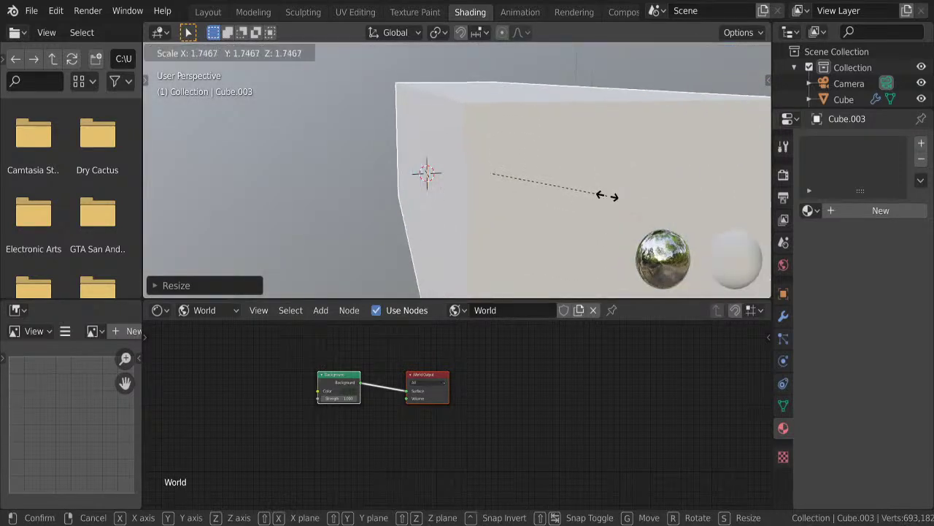
click(621, 195)
- Frame the big box in the Layout workspace, then return to Shading
click(198, 13)
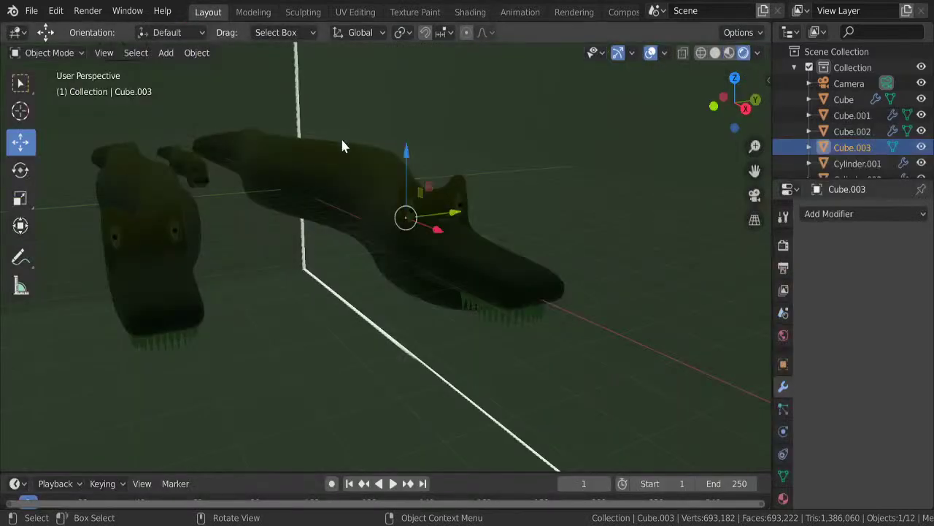
key(KP_Decimal)
scroll(343, 146, down, 4)
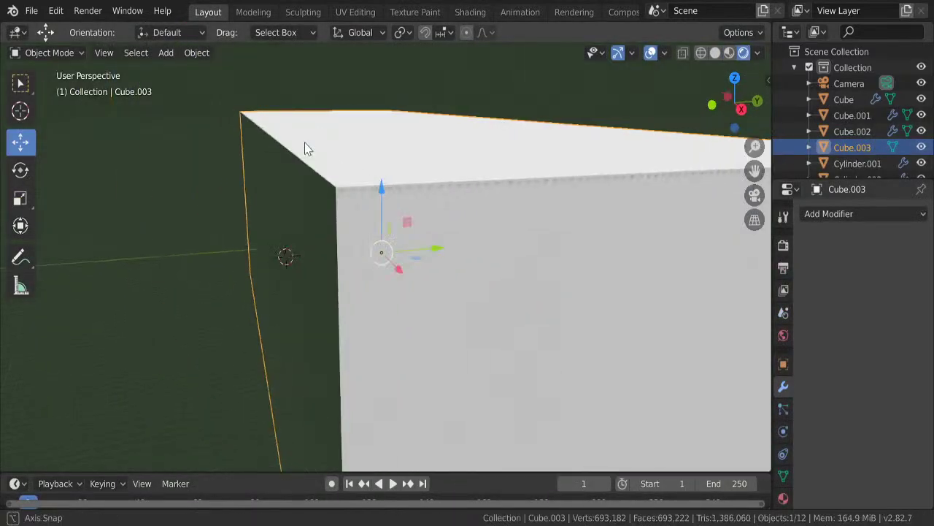
click(470, 13)
scroll(577, 219, down, 2)
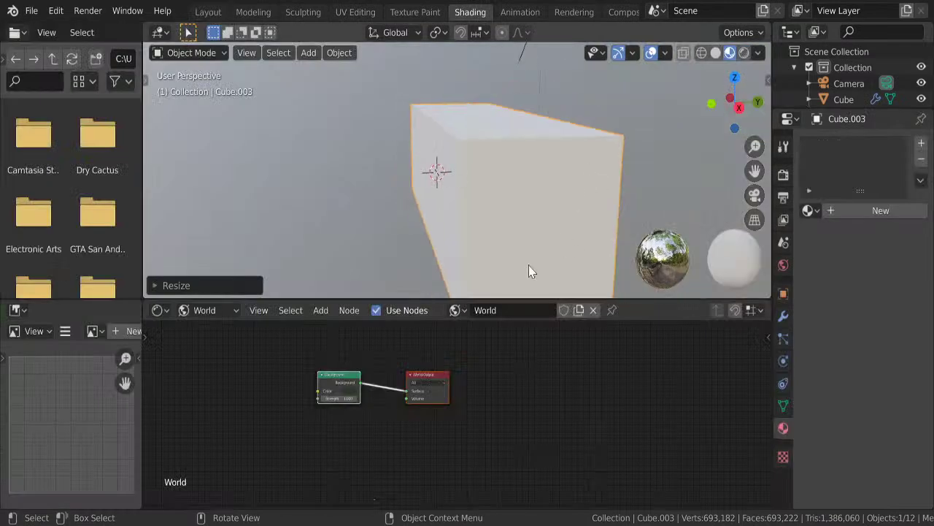
- Create a new object material for the box and delete its Principled BSDF node
click(212, 310)
click(209, 330)
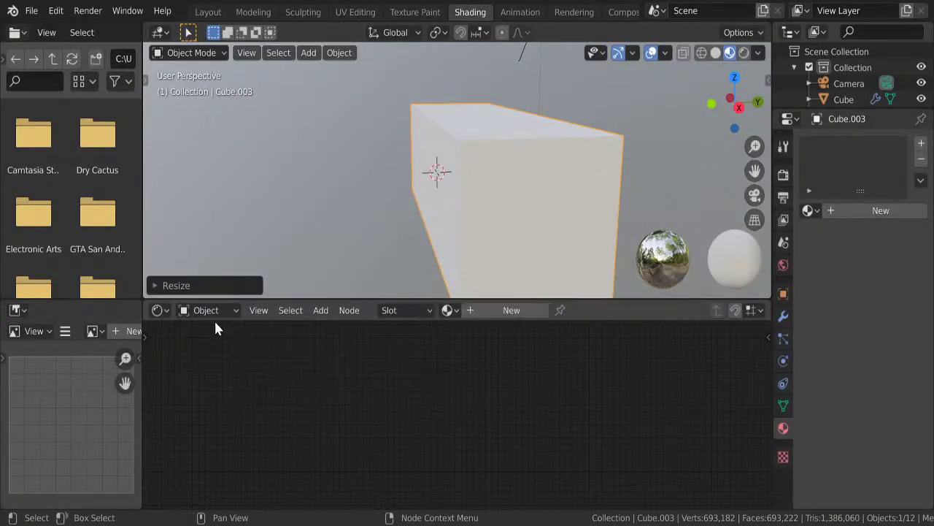
click(515, 311)
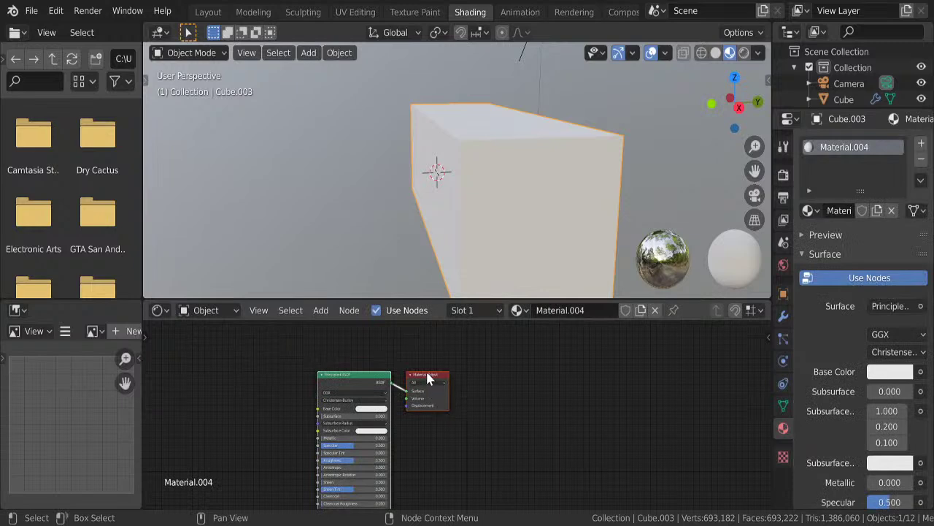
drag(437, 374, 534, 370)
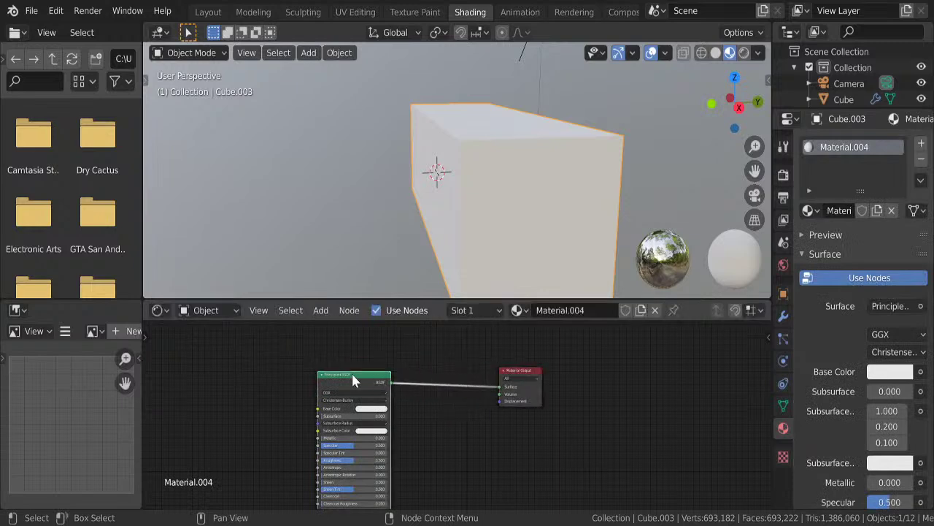
key(x)
- Add a Principled Volume node and connect it to the output's Volume input
key(shift+a)
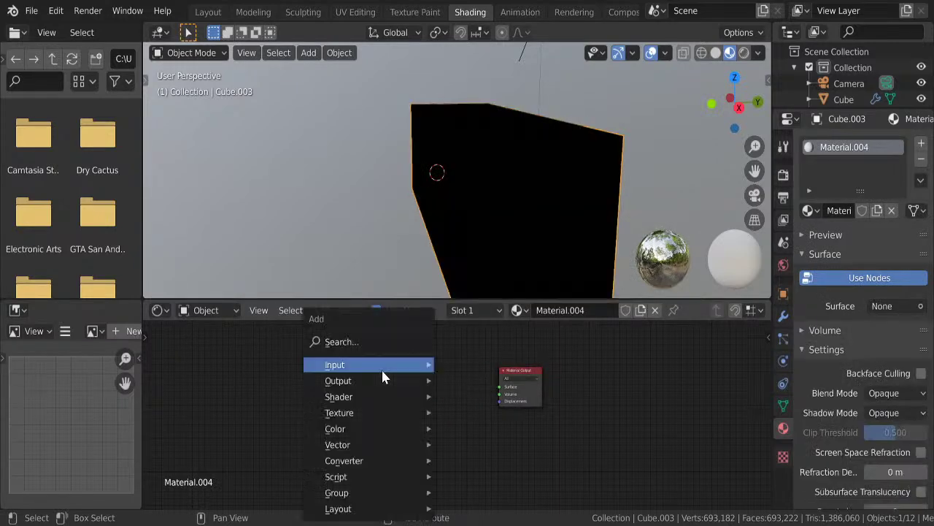
click(363, 341)
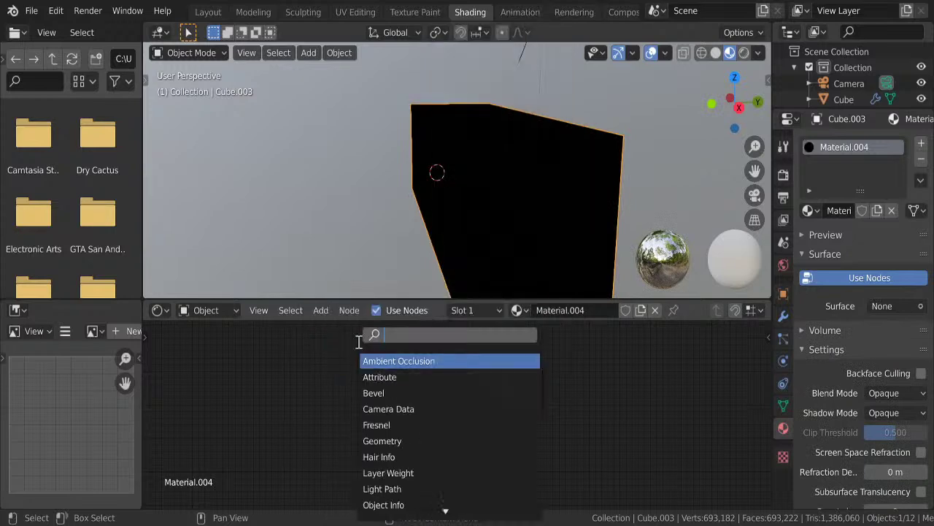
text(vol)
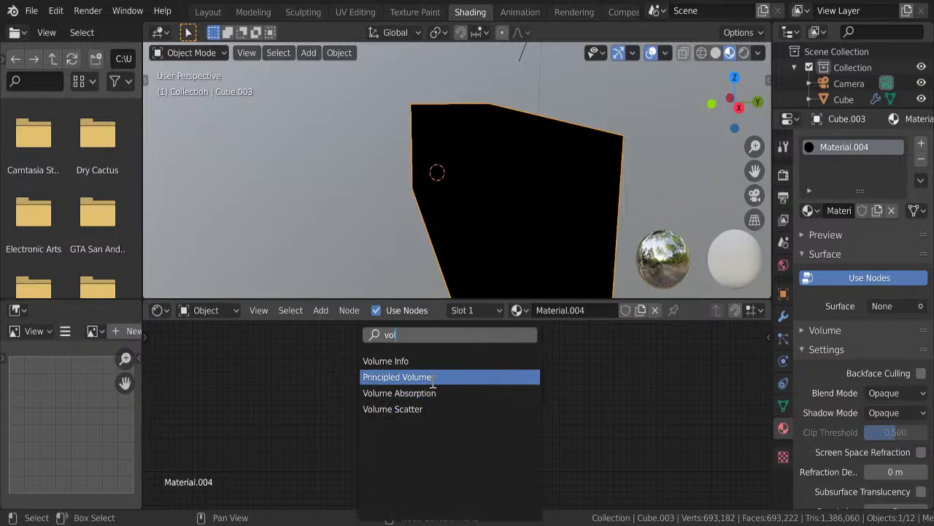
click(433, 376)
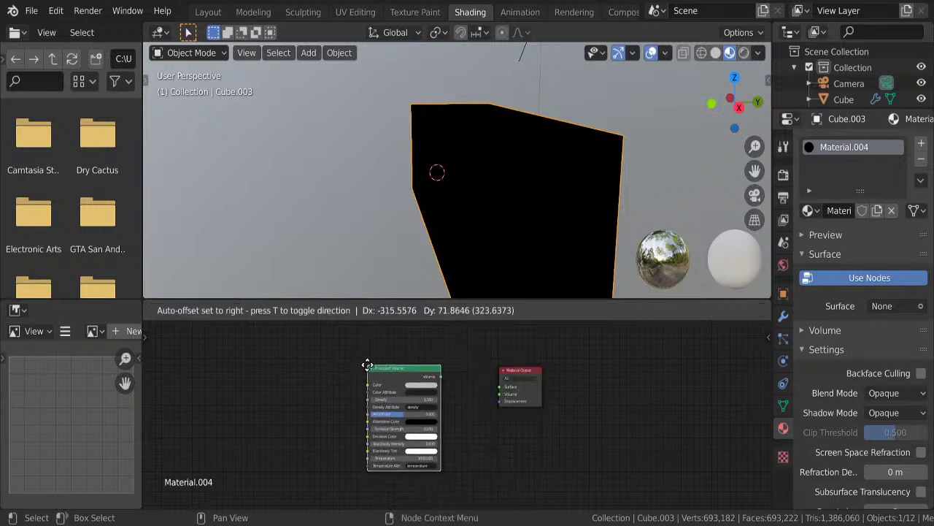
click(371, 365)
drag(441, 377, 500, 394)
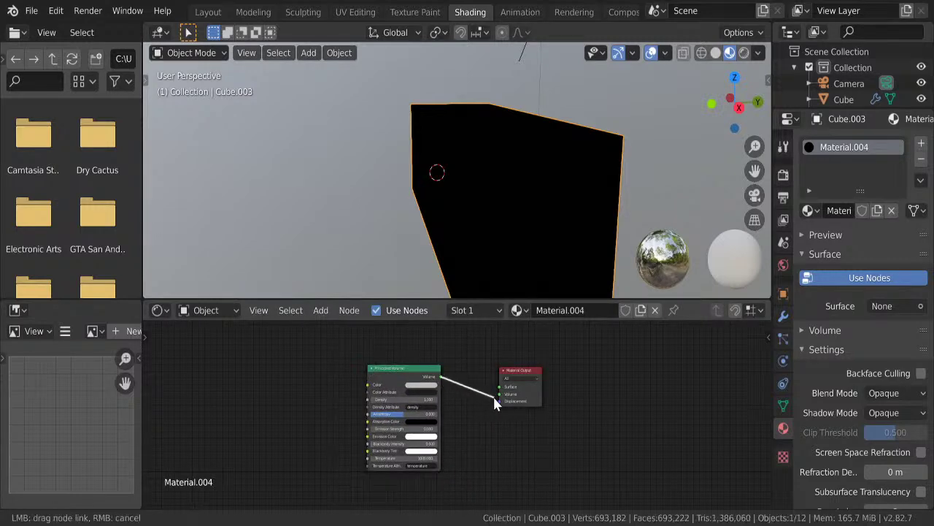
- Set the Principled Volume Density to 0.1
click(432, 399)
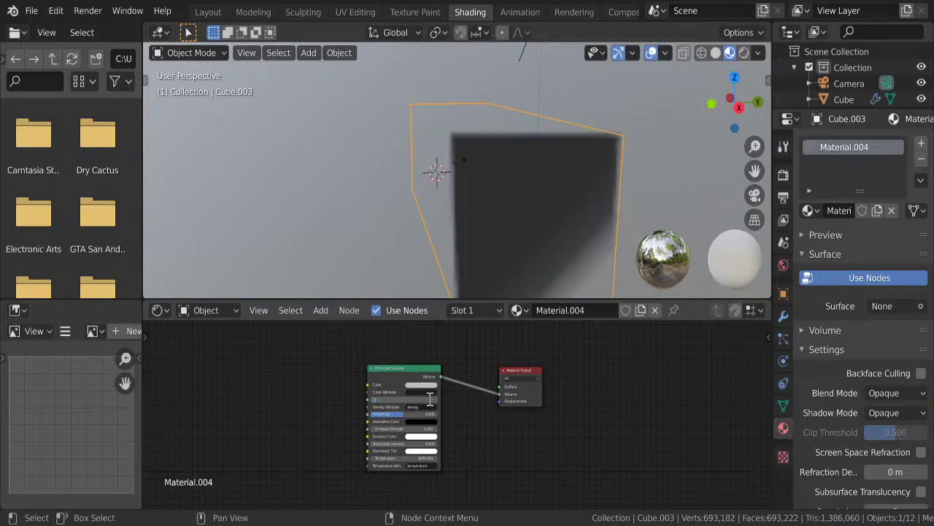
text(0.1)
key(Return)
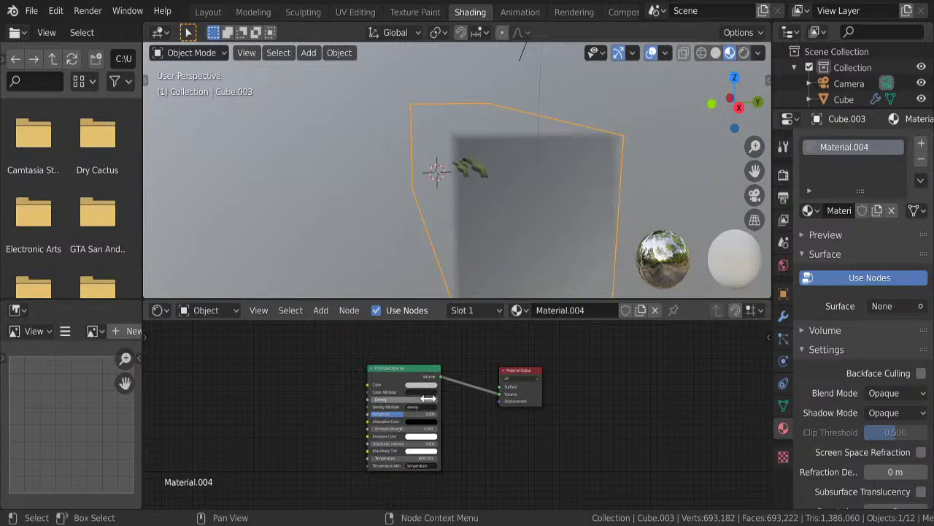
drag(738, 79, 741, 82)
- Preview the camera view in rendered shading and tint the volume green
click(744, 53)
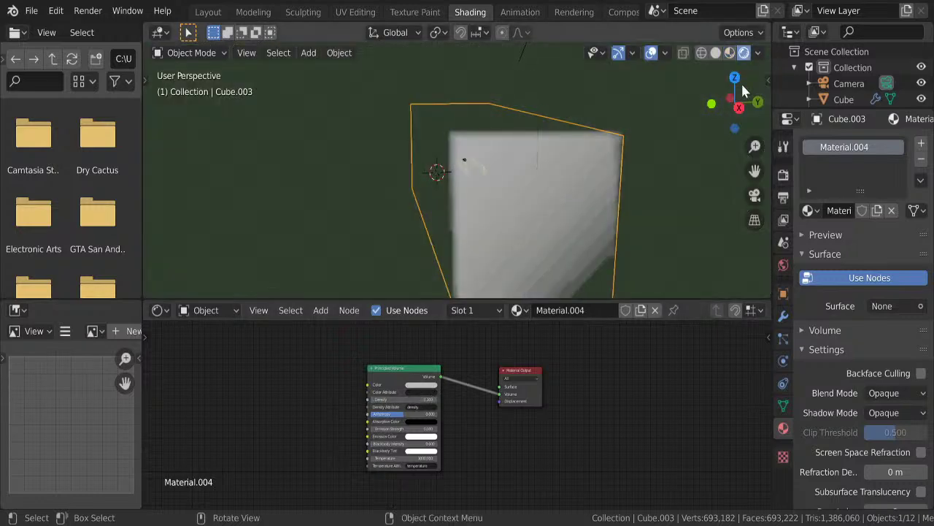
scroll(739, 200, up, 2)
click(755, 195)
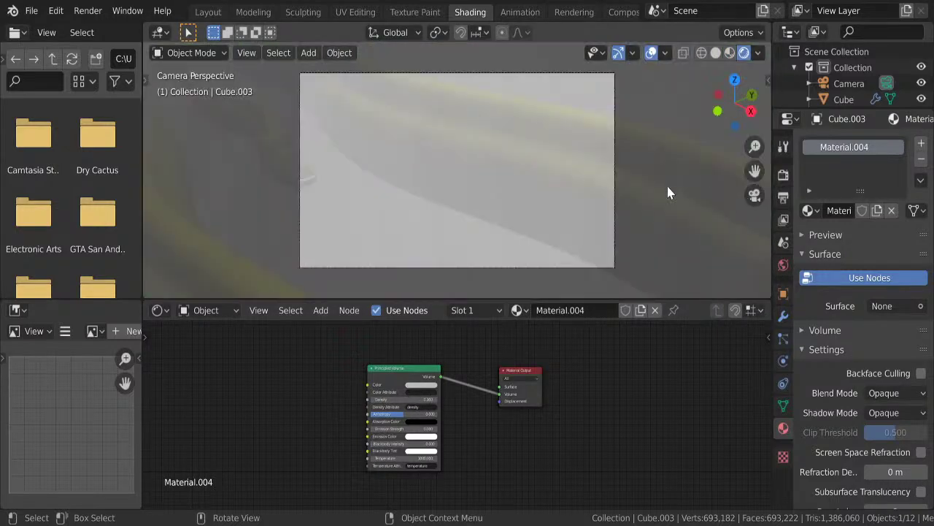
click(421, 386)
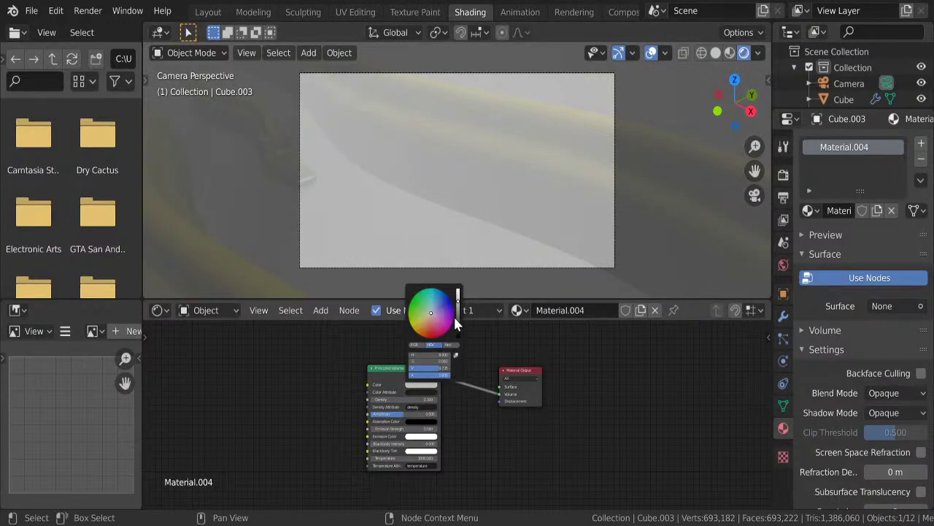
drag(444, 319, 420, 307)
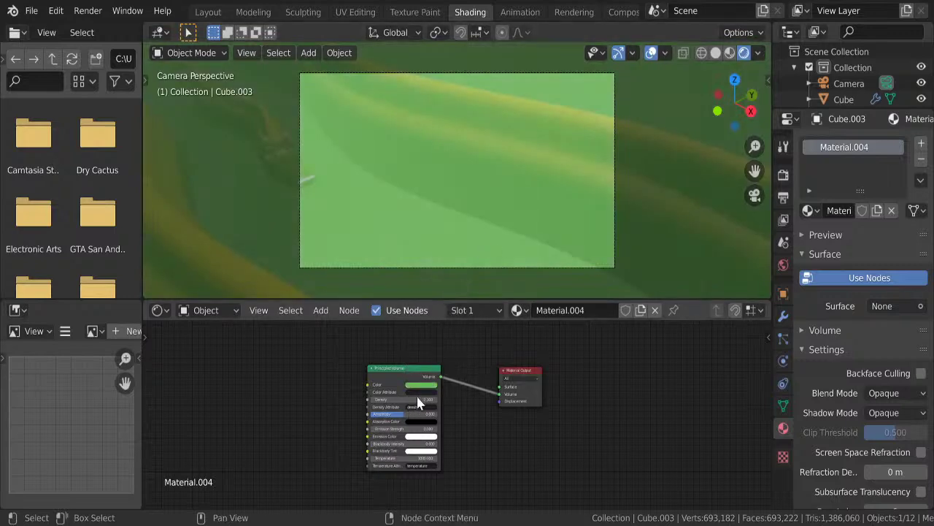
- Lower the volume Density to 0.05, then to 0.01
scroll(418, 396, up, 1)
scroll(412, 387, up, 3)
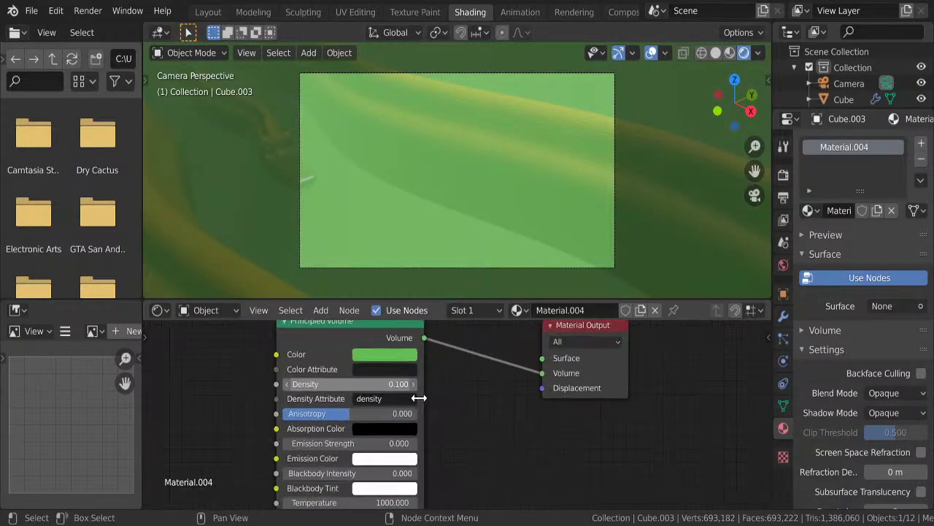
double_click(383, 384)
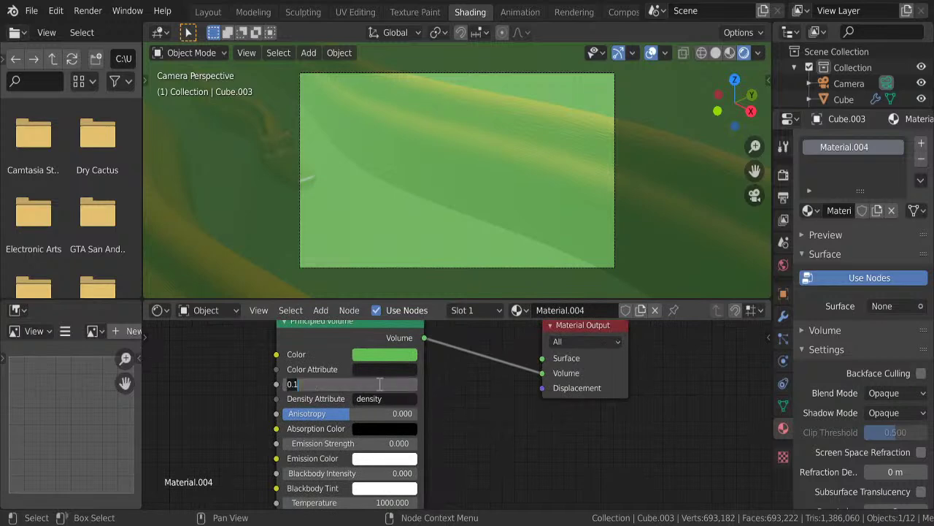
key(BackSpace)
text(0)
text(5)
key(Return)
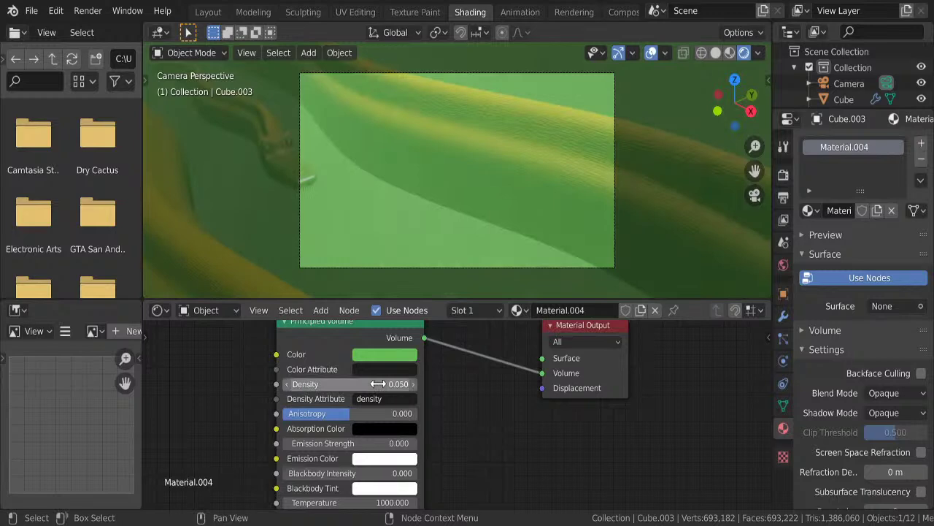
click(378, 384)
text(0.0)
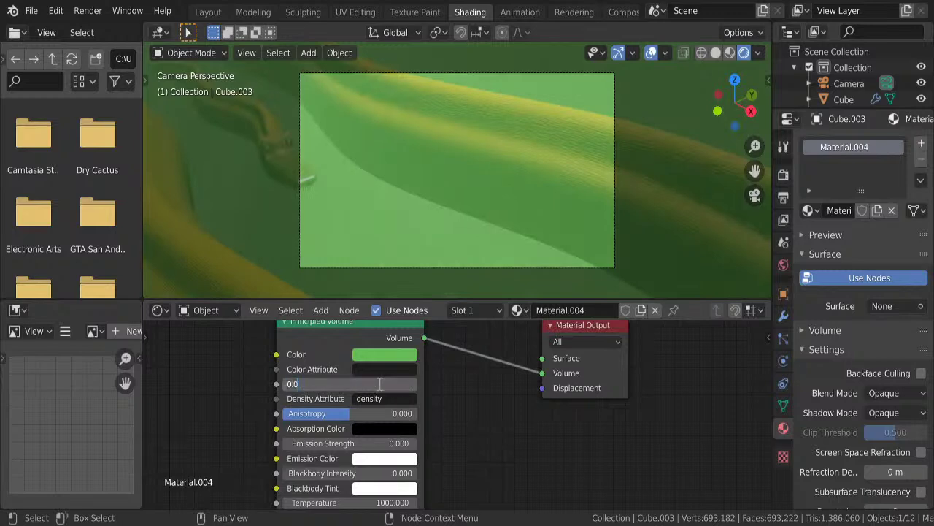
text(1)
key(Return)
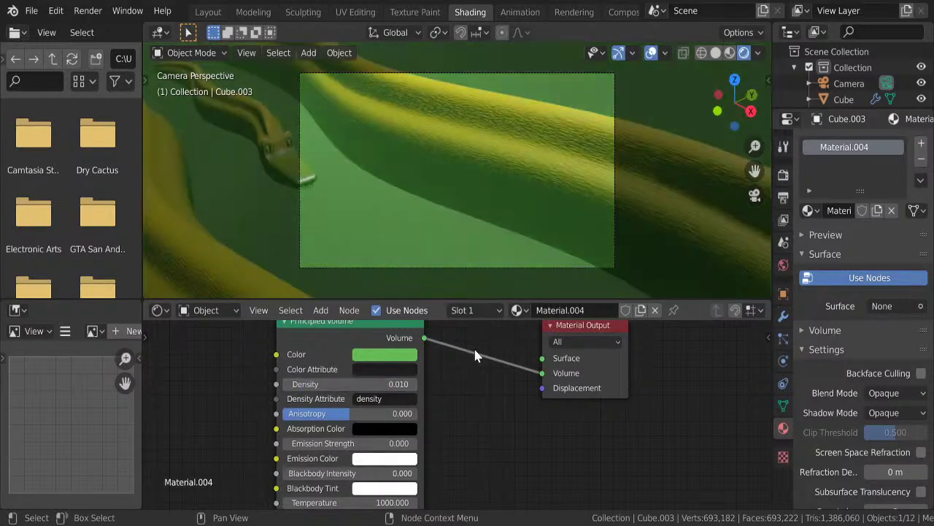
- Change the volume colour to a dark orange-brown and set Density to 0.005
click(382, 355)
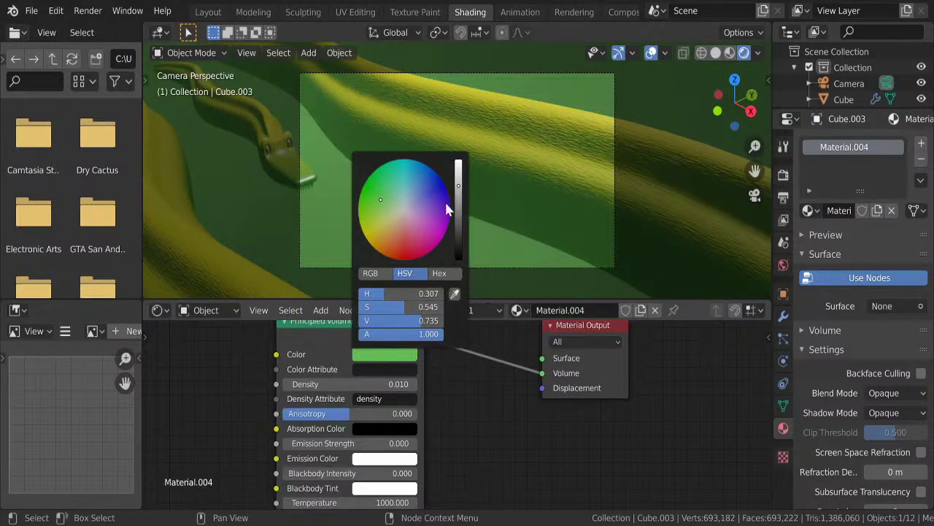
click(389, 238)
drag(390, 238, 388, 232)
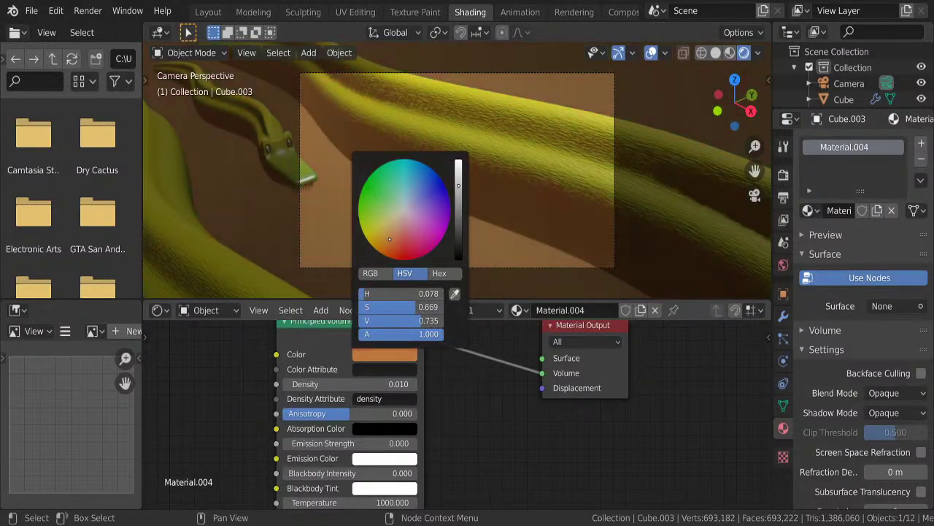
click(459, 226)
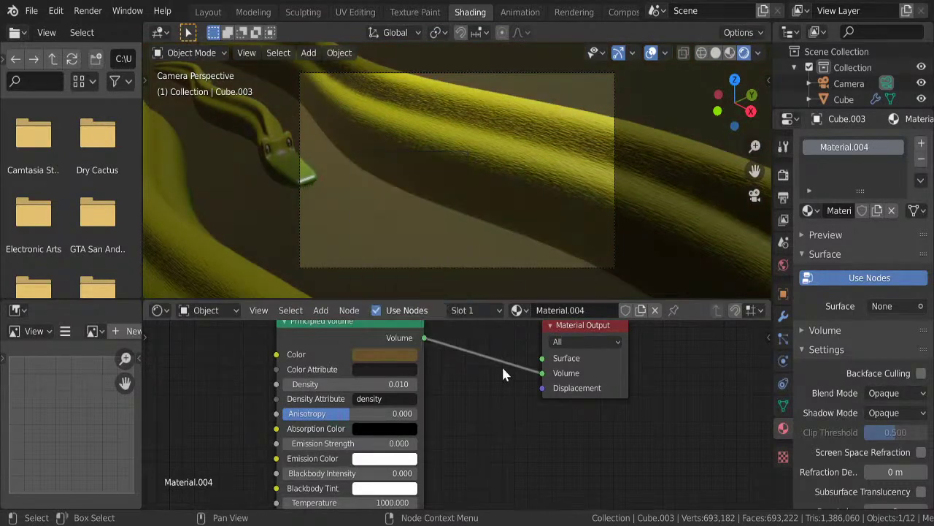
click(367, 384)
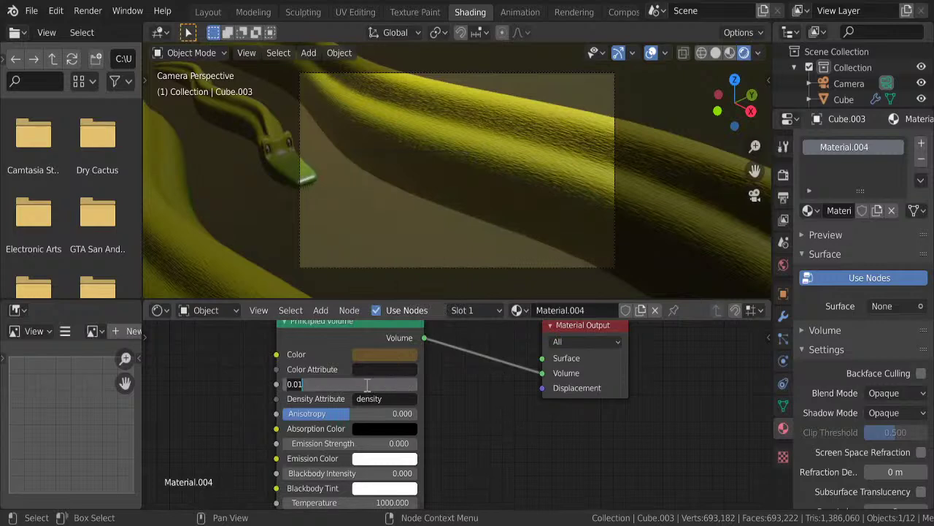
text(05)
key(Return)
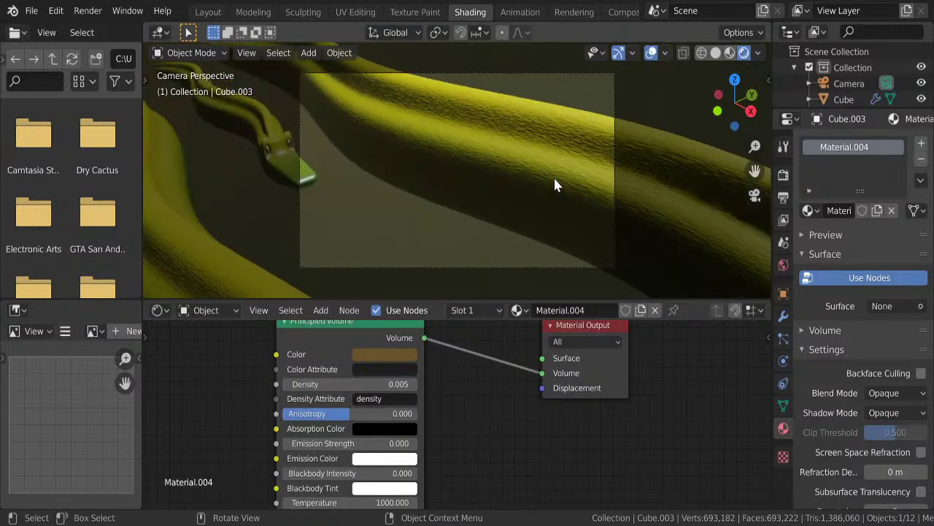
- Switch the render engine from Eevee to Cycles in Render Properties and check the camera view
click(207, 12)
mouse_move(553, 186)
middle_down()
mouse_move(509, 195)
mouse_move(521, 184)
mouse_move(500, 163)
mouse_move(495, 208)
mouse_move(480, 224)
mouse_move(473, 202)
mouse_move(477, 216)
mouse_move(519, 184)
middle_up()
scroll(521, 183, up, 5)
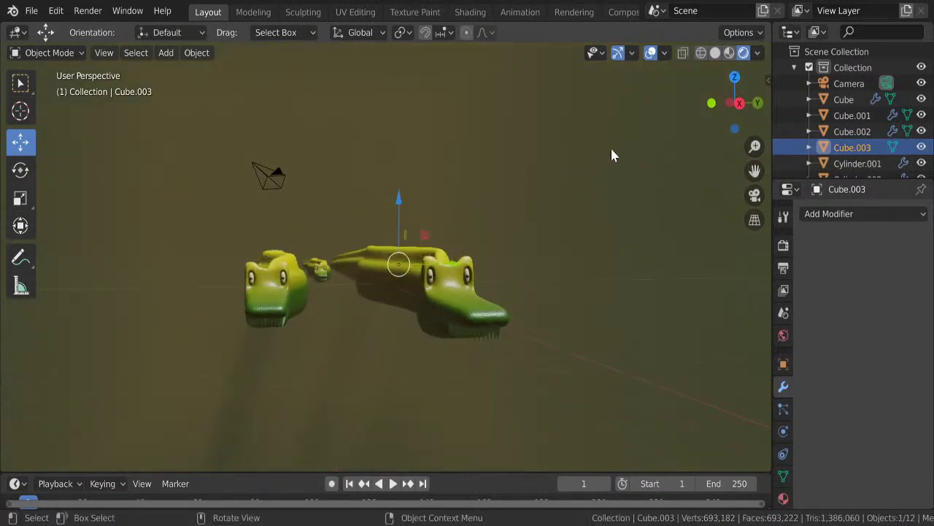
click(784, 244)
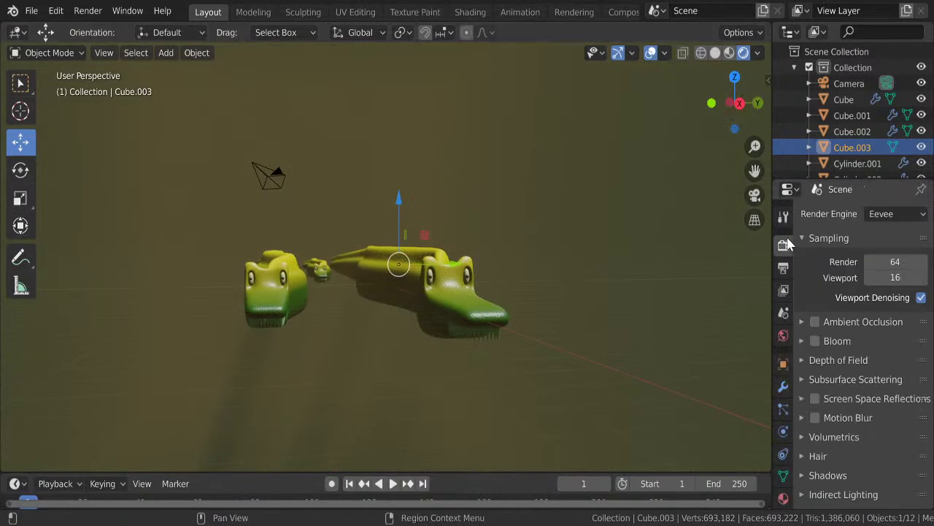
click(897, 214)
click(872, 269)
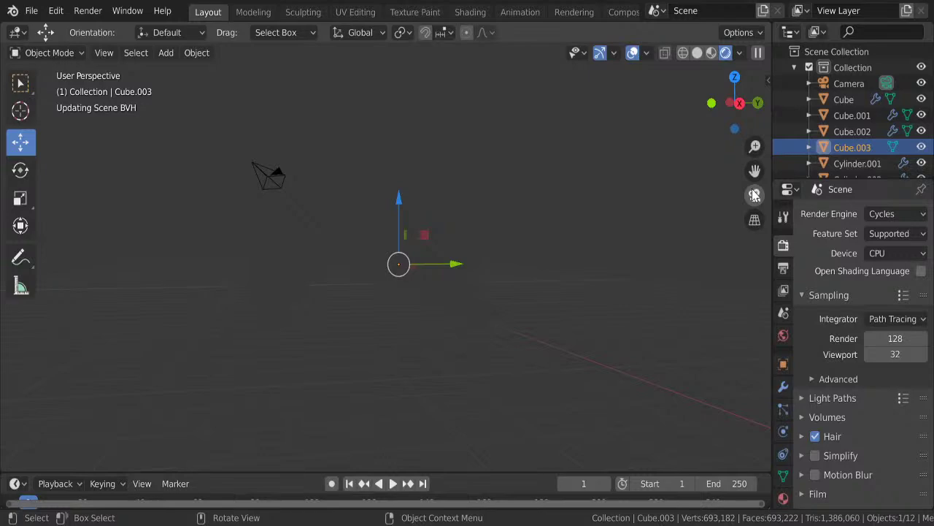
click(754, 195)
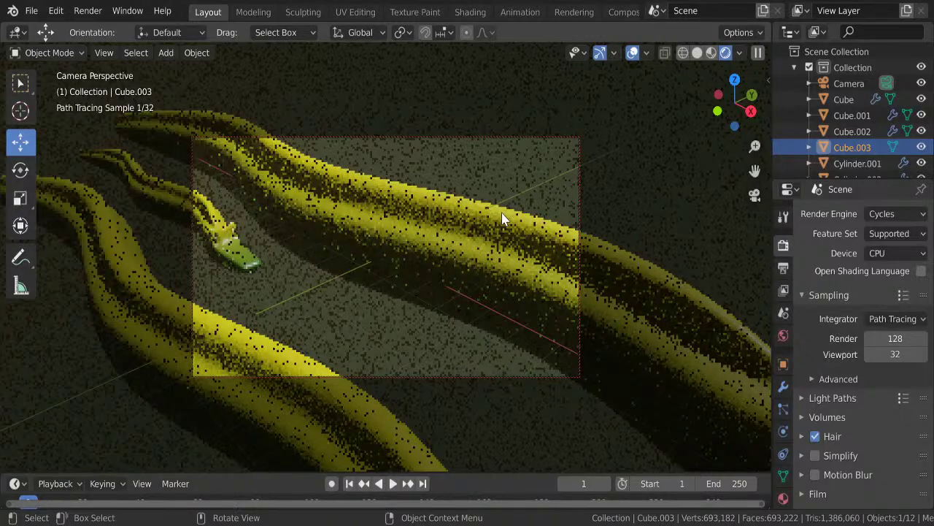
click(473, 13)
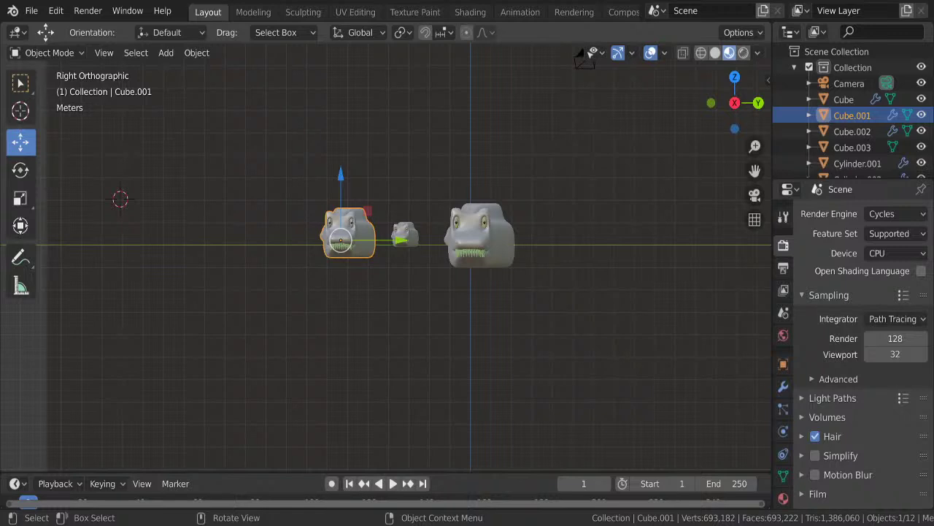
- Select the large Cube.003 volume box, frame it and hide it
click(588, 246)
key(KP_Decimal)
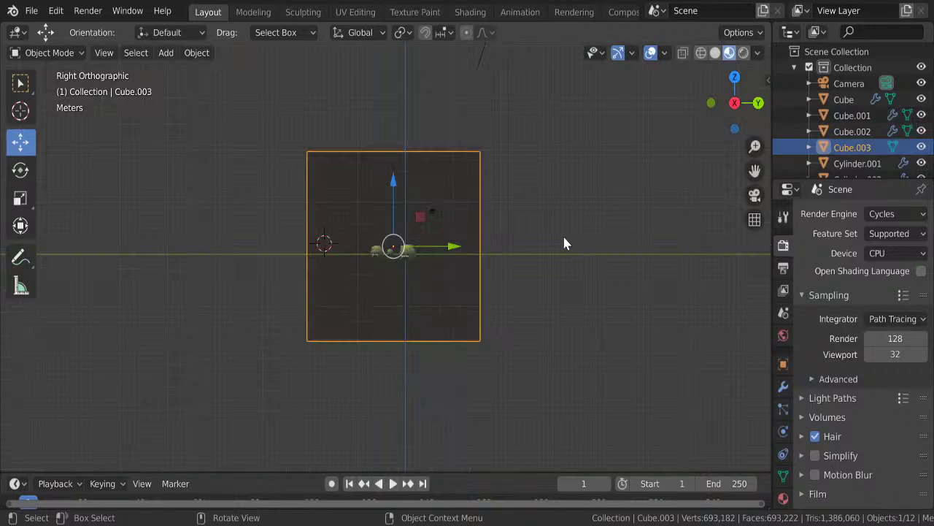
middle_drag(565, 243, 499, 266)
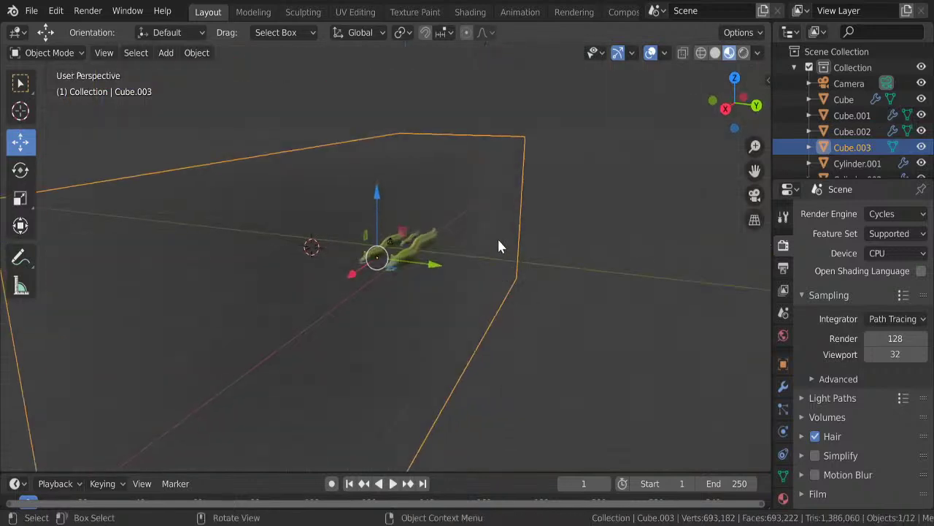
key(h)
scroll(498, 244, up, 3)
scroll(492, 254, up, 1)
scroll(490, 247, up, 1)
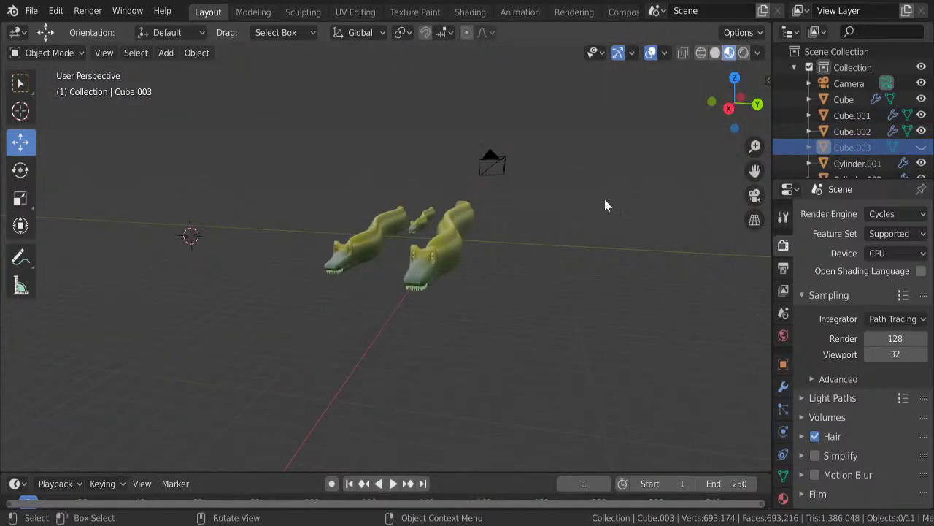
- Show the crocodiles from the right side in Solid shading
click(729, 108)
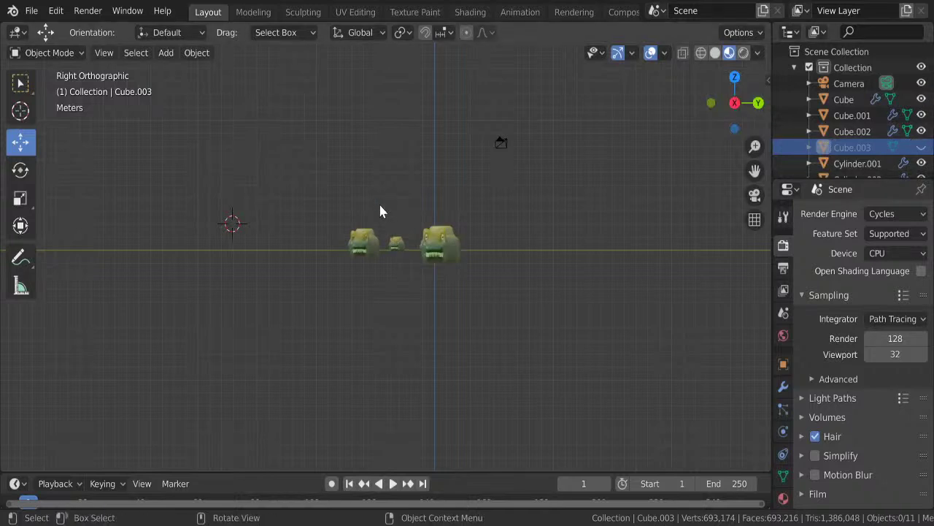
scroll(526, 234, up, 5)
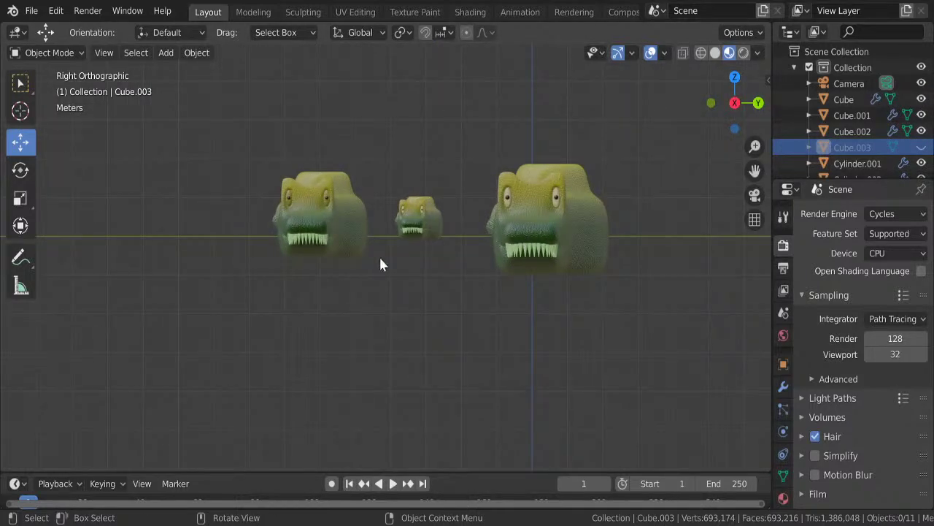
shift+middle_drag(298, 323, 649, 379)
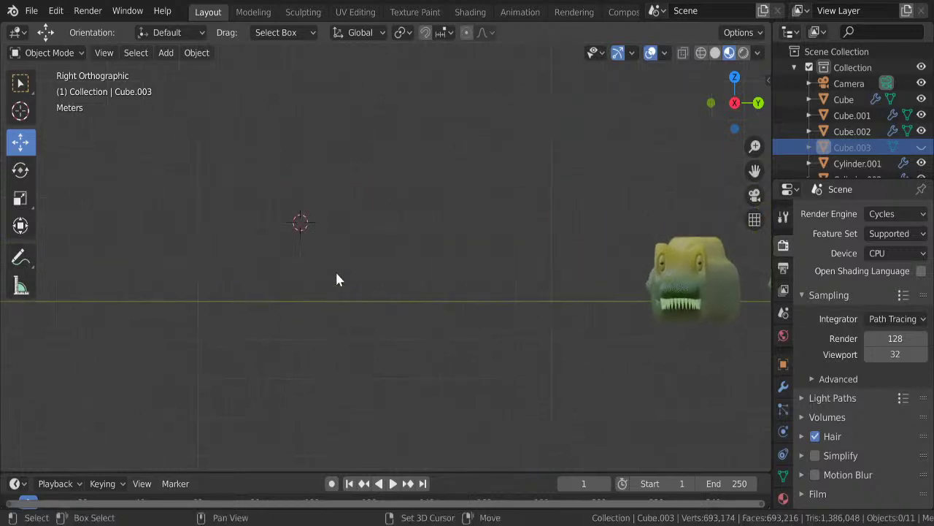
click(716, 53)
- Add a cylinder at the 3D cursor and stretch it tall along Z
shift+middle_drag(397, 217, 470, 260)
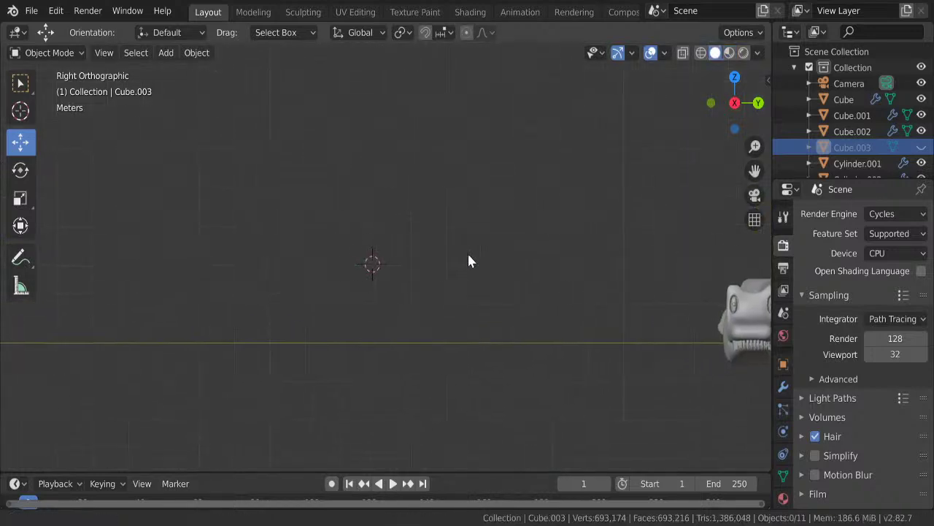
key(shift+a)
mouse_move(376, 219)
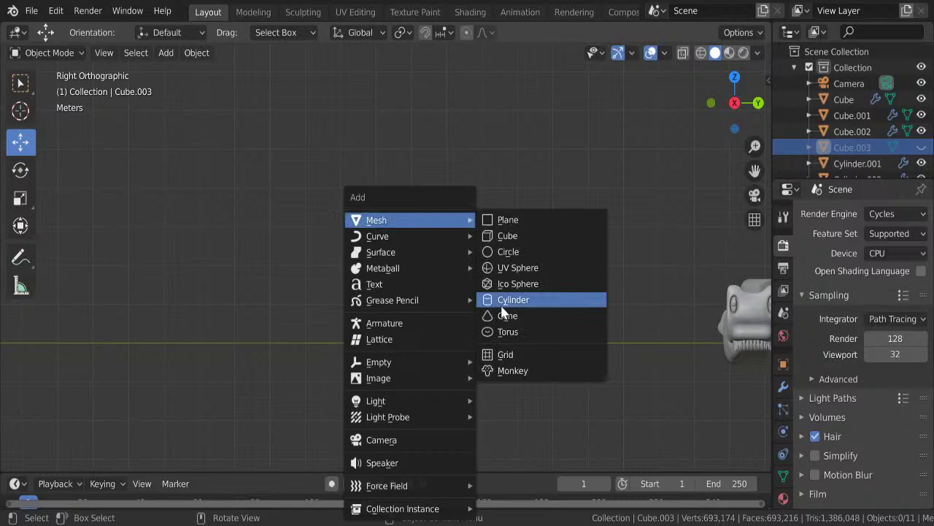
click(513, 300)
key(s)
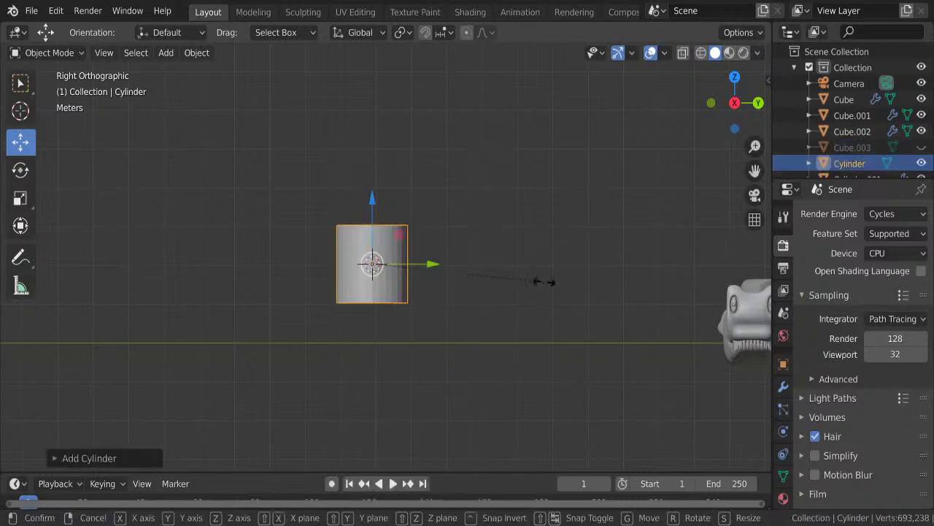
key(z)
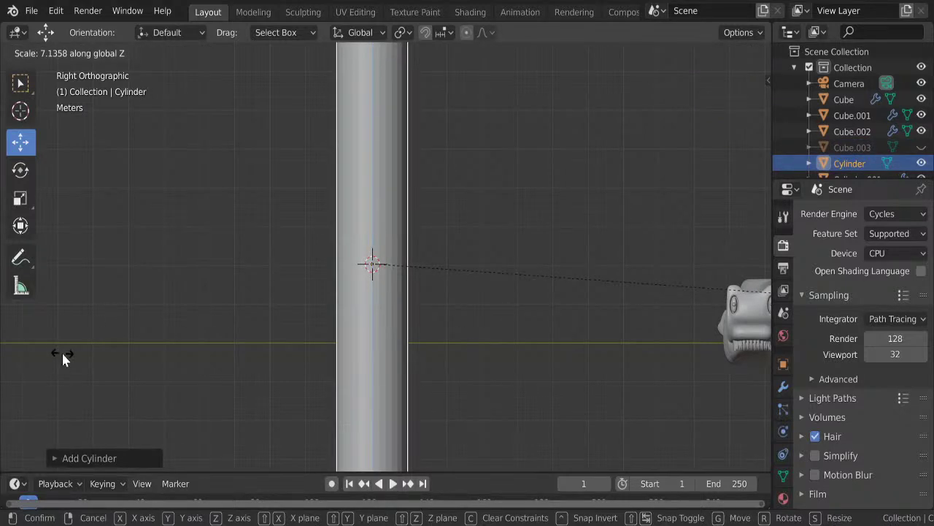
click(62, 351)
- Shrink the cylinder uniformly, then lengthen it along Z again
key(s)
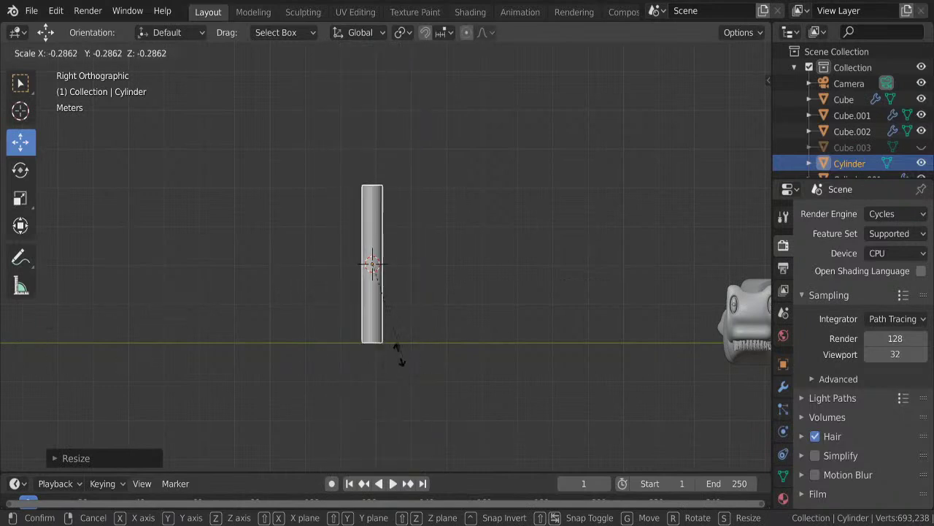
click(398, 349)
key(s)
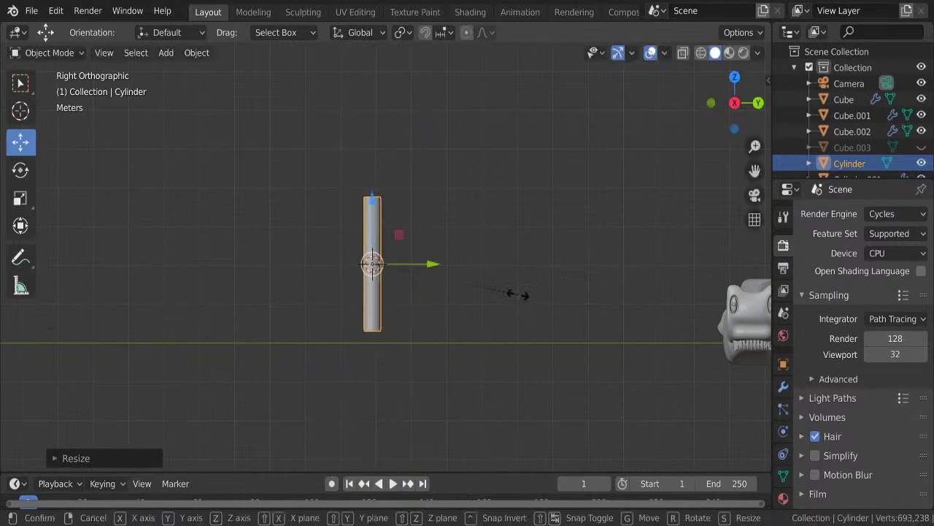
click(440, 315)
key(z)
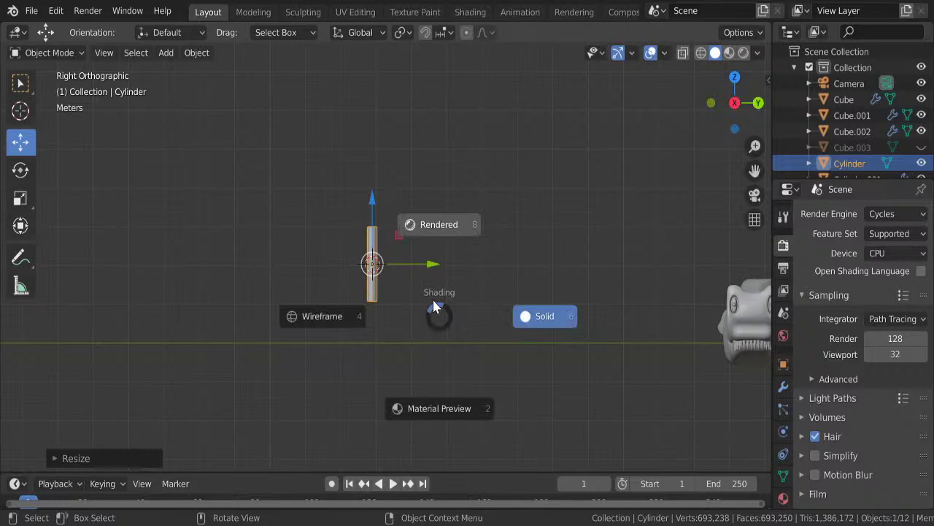
click(434, 301)
key(s)
key(z)
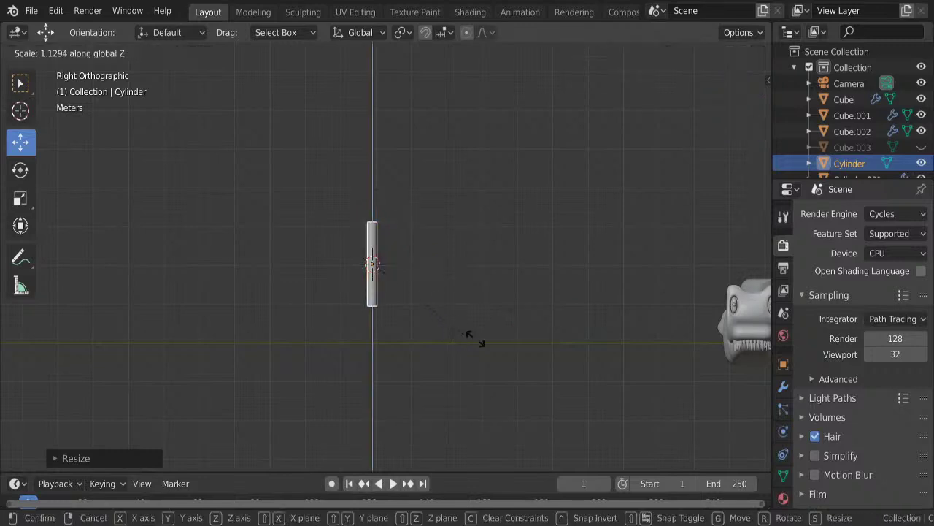
click(459, 339)
- Smooth the cylinder into a pointed spindle with Subdivision Surface, then reselect it
middle_drag(459, 338, 469, 339)
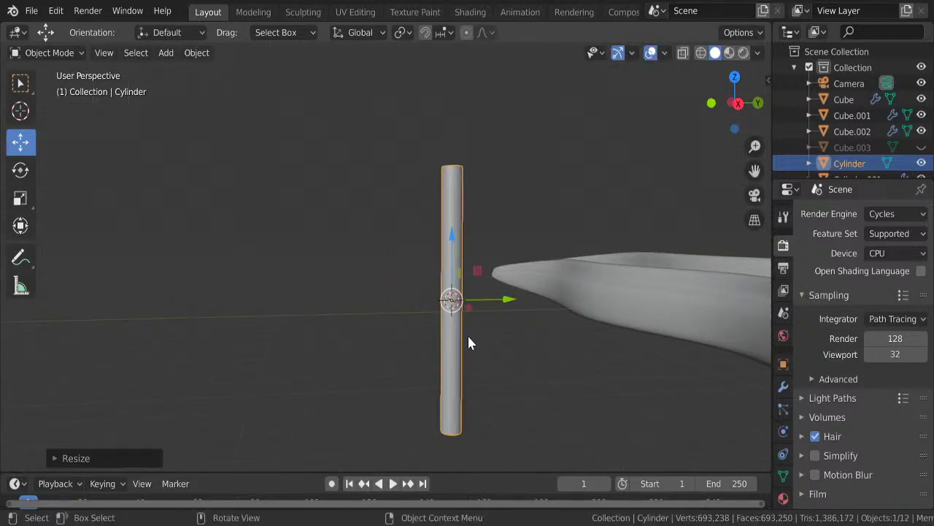
key(ctrl+3)
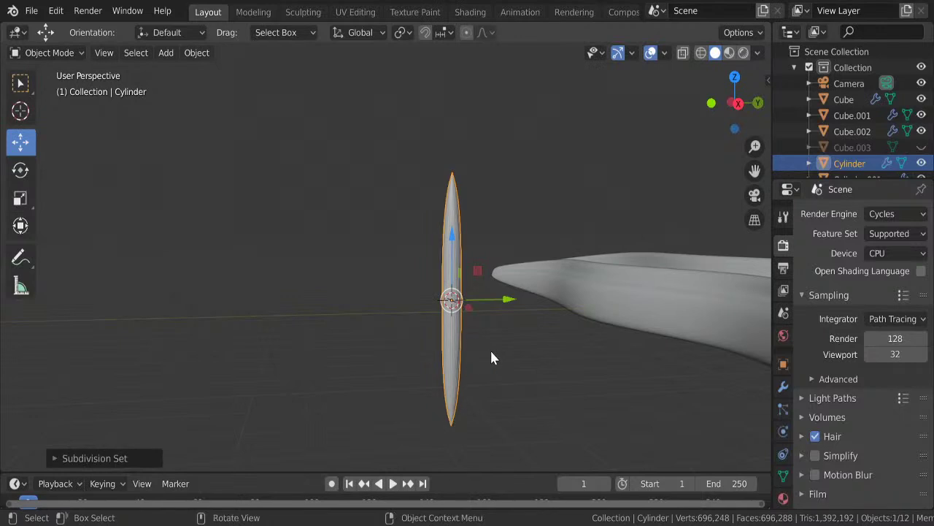
click(504, 343)
click(739, 103)
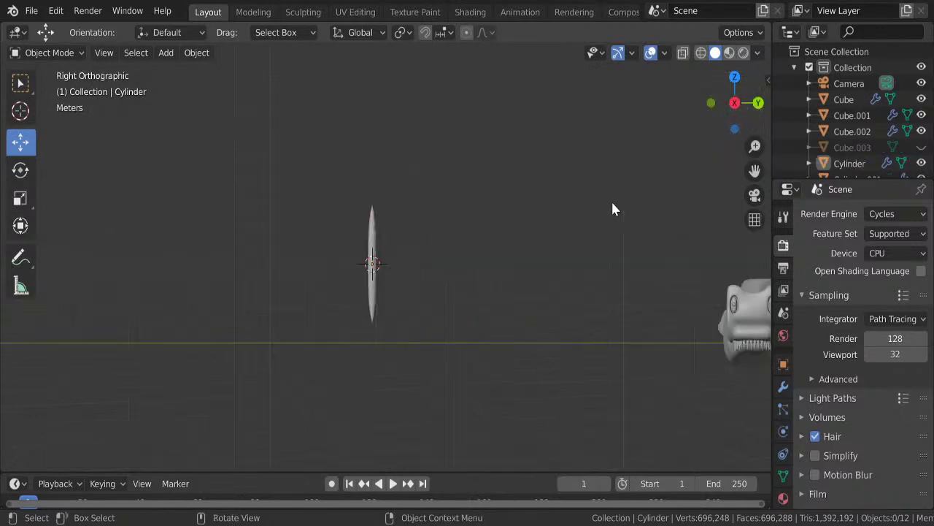
click(375, 254)
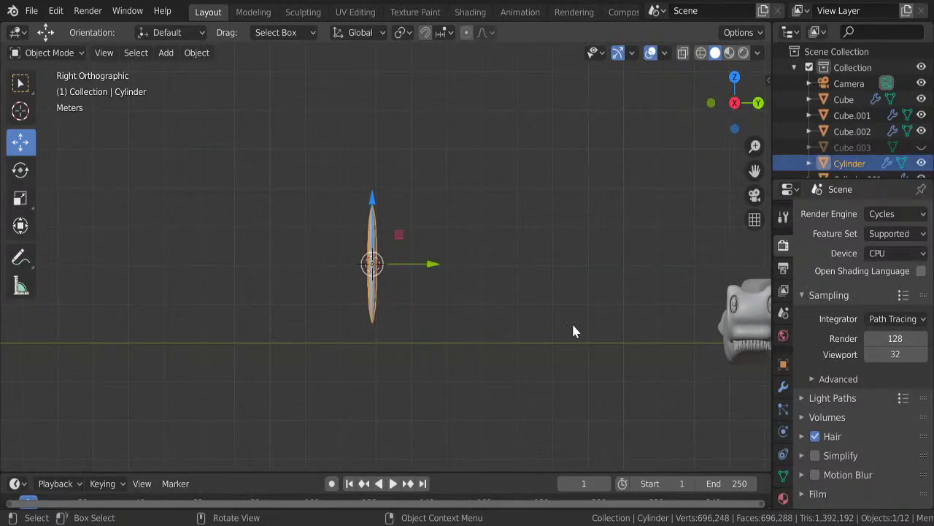
- Tilt the spindle and add two tilted copies beside it
key(r)
click(572, 213)
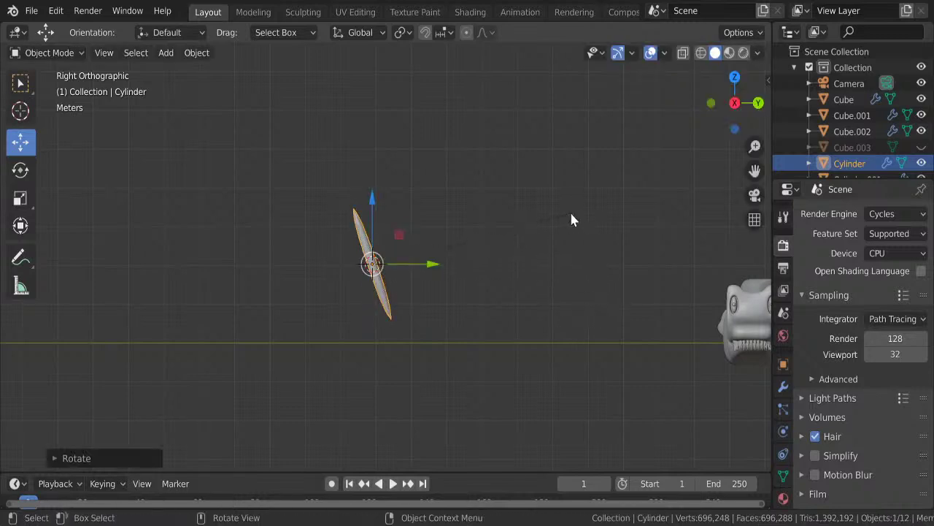
key(shift+d)
click(575, 213)
key(r)
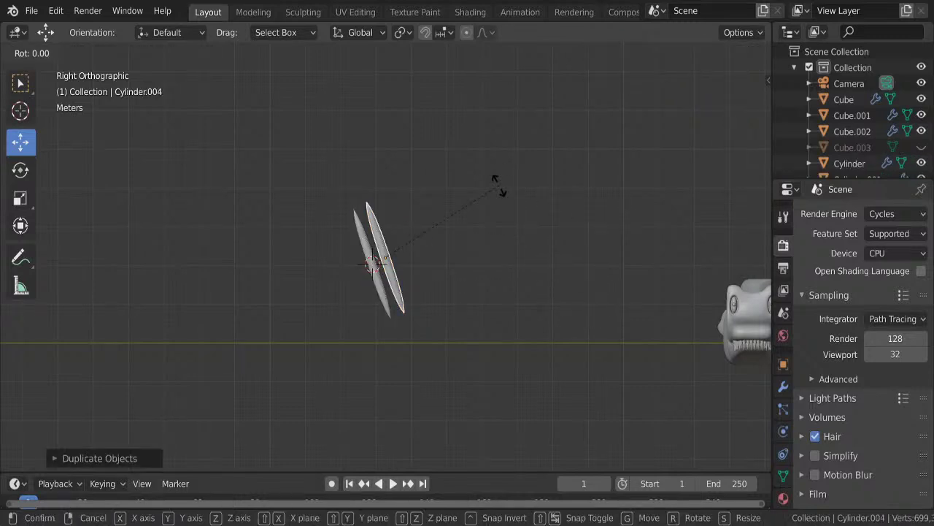
click(536, 203)
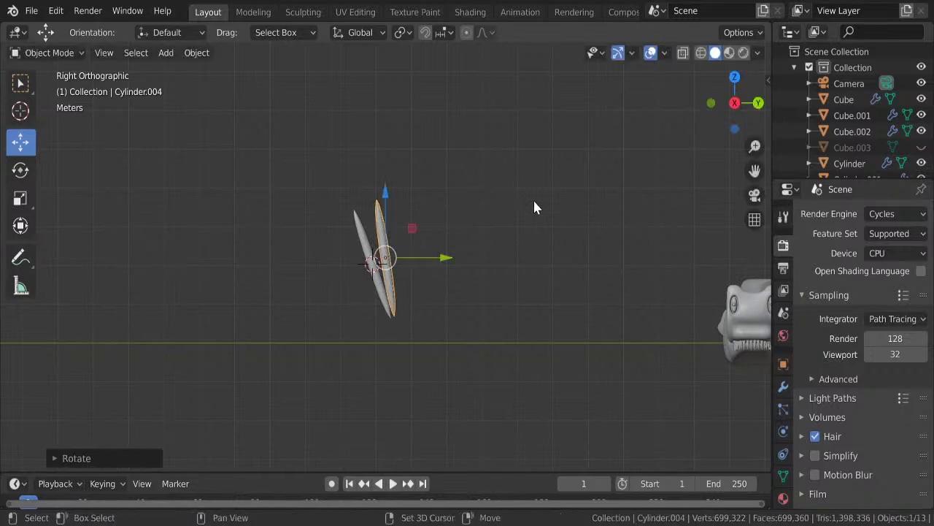
key(shift+d)
click(544, 203)
key(r)
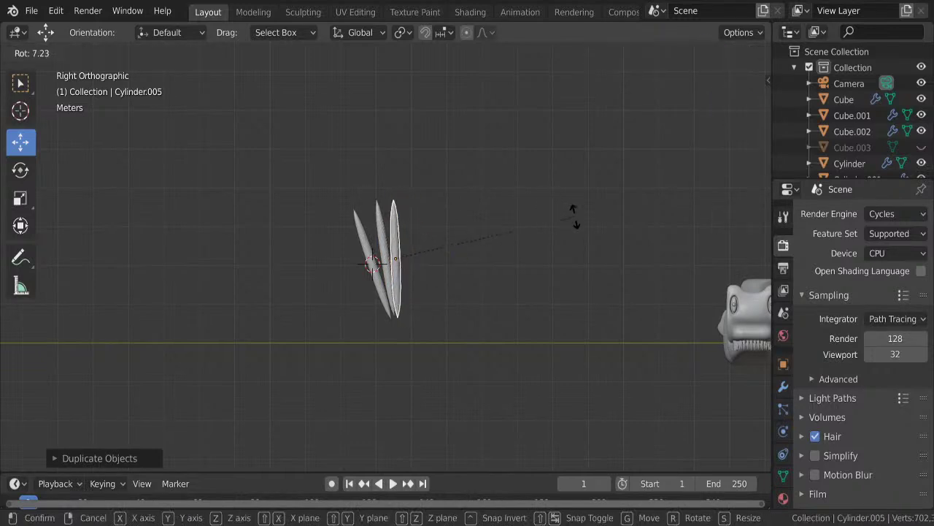
click(574, 215)
key(g)
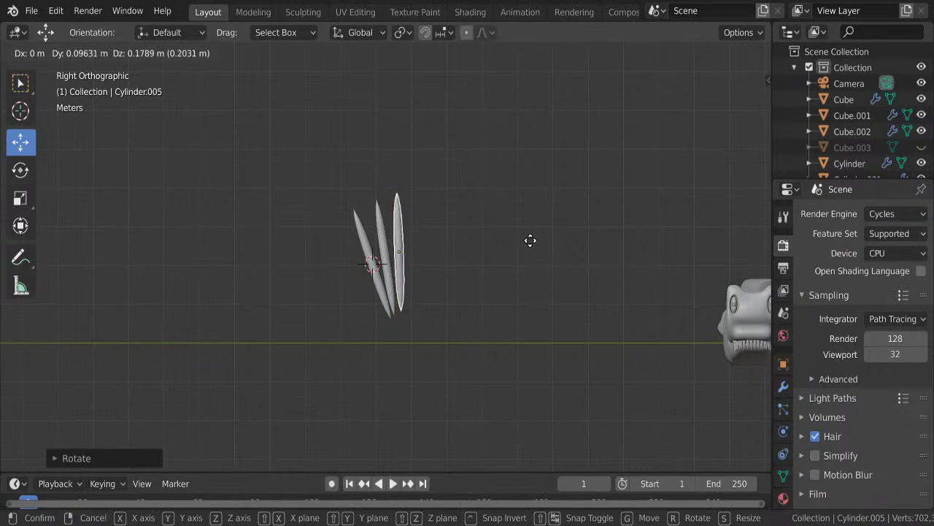
click(530, 246)
- Duplicate three more spikes along the row, tilting the first of them
key(shift+d)
click(542, 237)
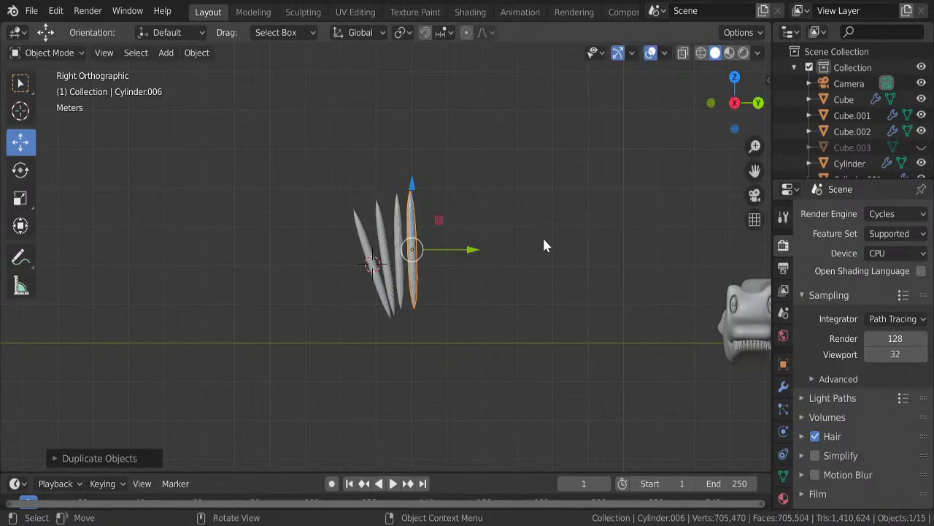
key(r)
click(546, 246)
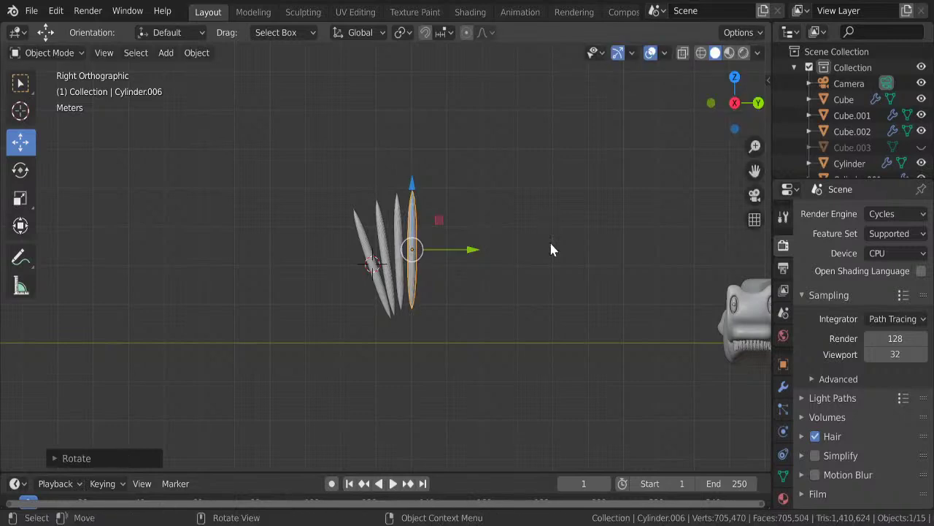
key(shift+d)
click(563, 239)
key(shift+d)
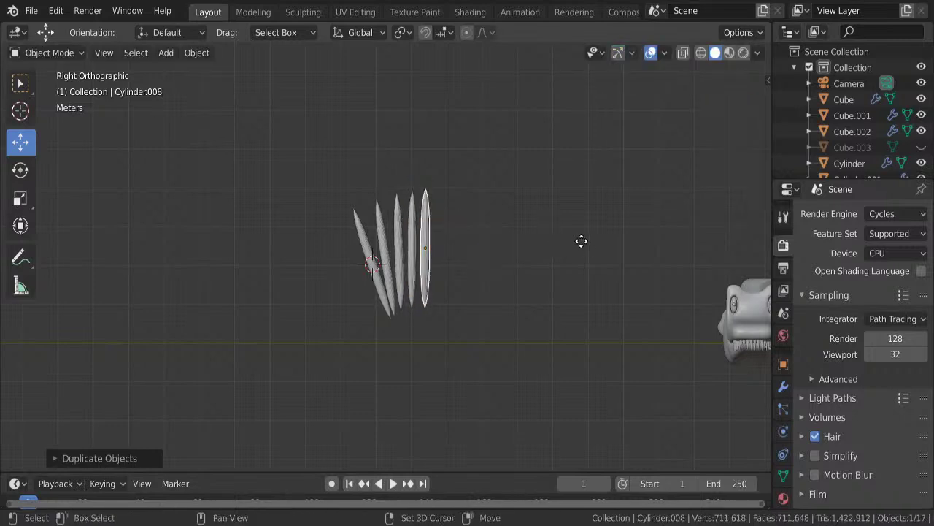
click(578, 241)
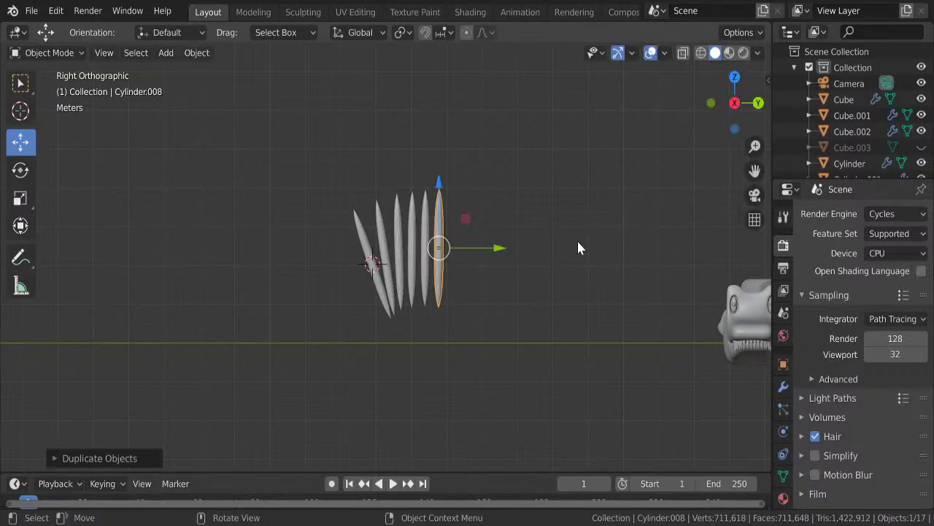
- Add the last two tilted spikes to complete the eight-spike fan, ending with Cylinder.010
key(shift+d)
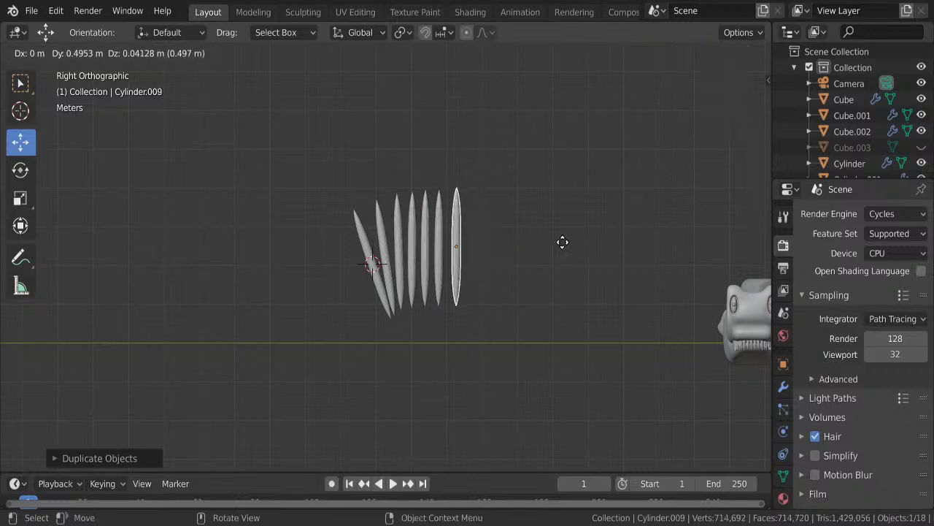
click(563, 245)
key(r)
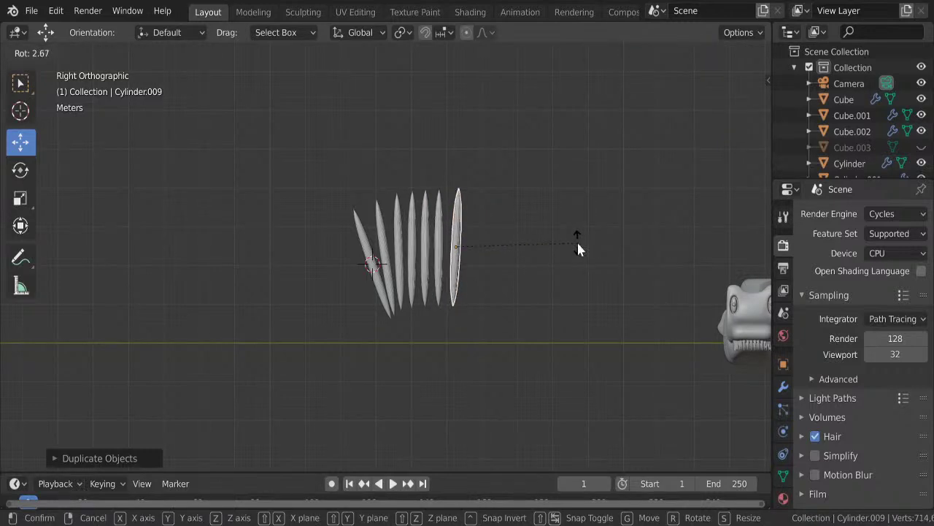
click(577, 241)
key(g)
click(572, 243)
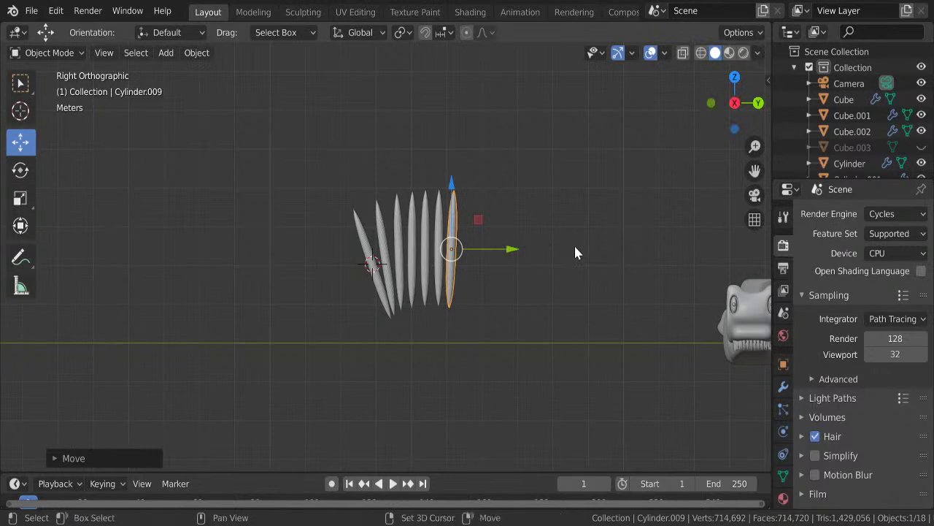
key(shift+d)
click(577, 245)
key(r)
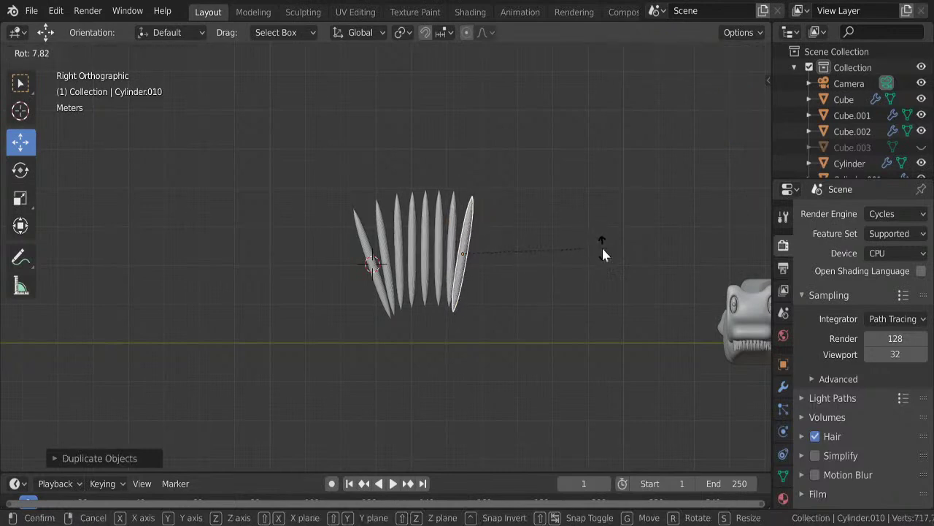
click(556, 261)
key(g)
click(561, 256)
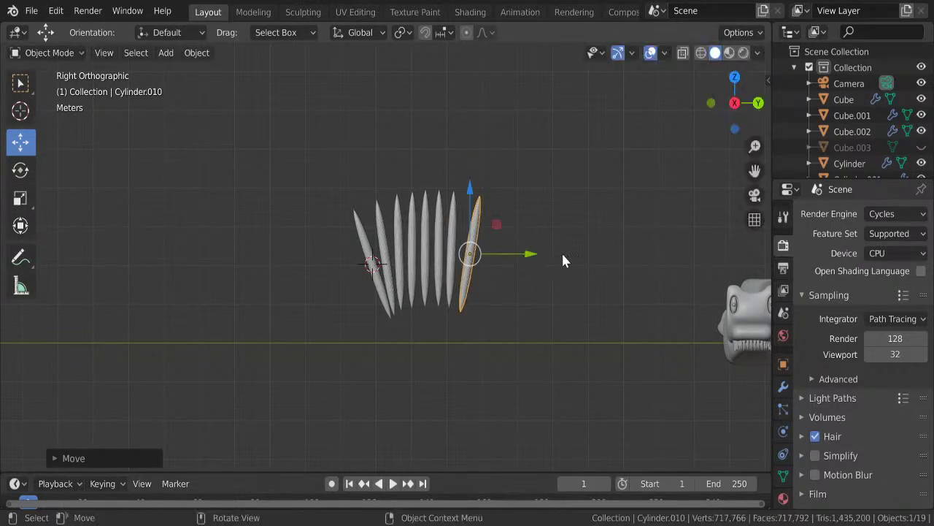
- Shorten all eight spikes by scaling them down along Z
mouse_move(297, 170)
mouse_down()
mouse_move(486, 264)
mouse_move(552, 358)
mouse_up()
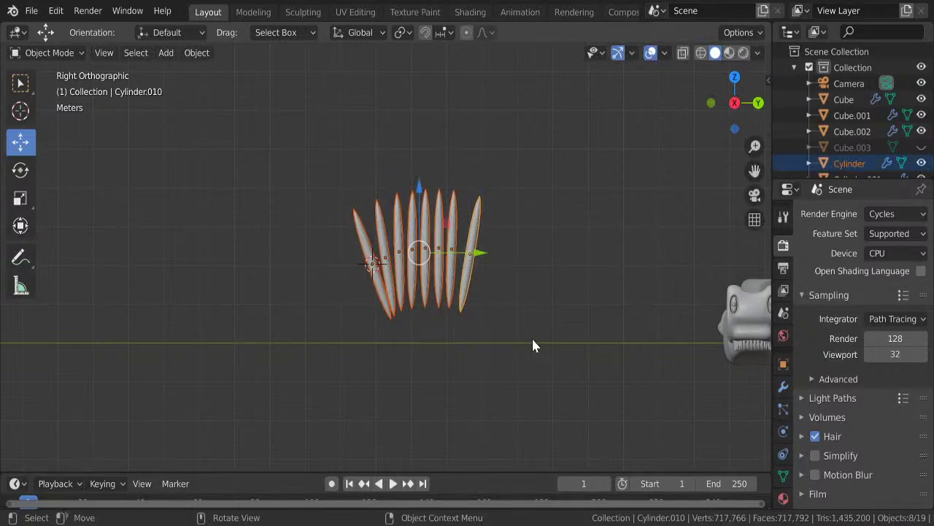
key(s)
key(z)
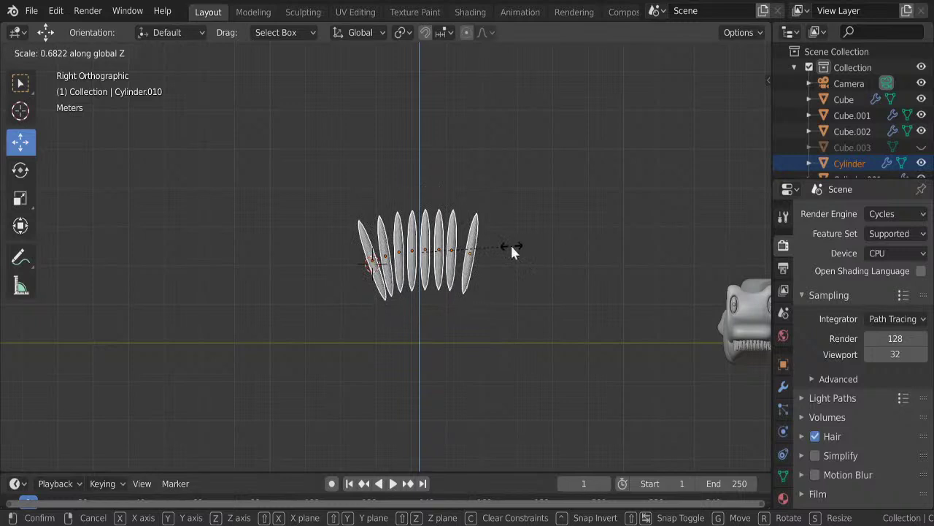
click(517, 280)
click(517, 279)
- Assign the existing Material.002 to the spikes and view them in Material Preview
drag(323, 192, 529, 304)
key(ctrl)
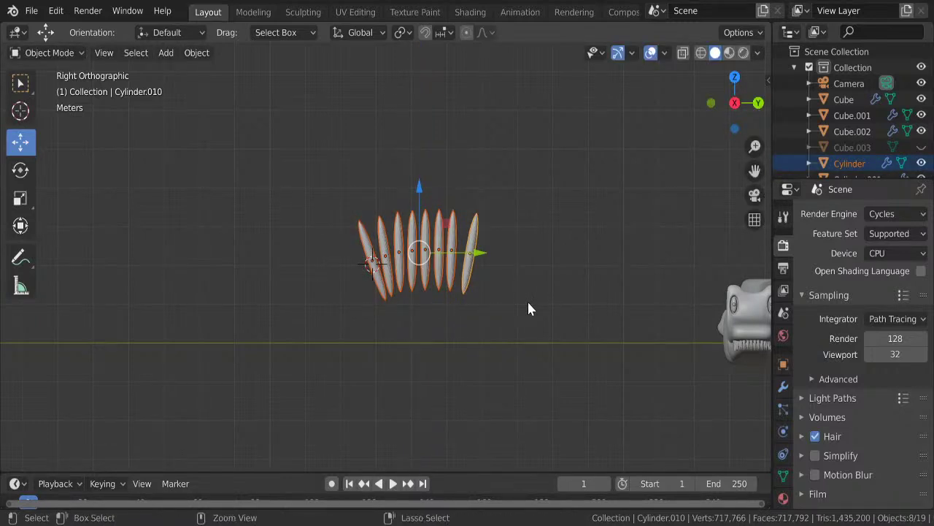
click(473, 252)
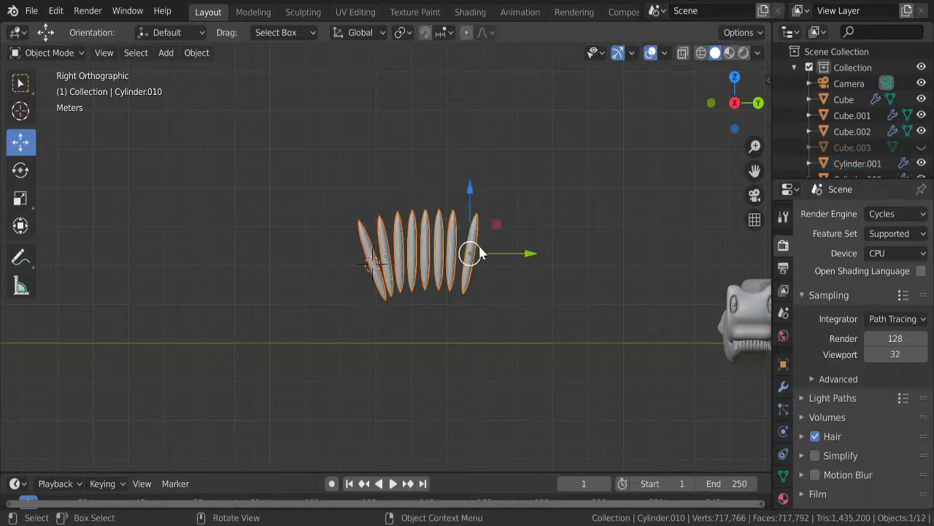
click(783, 498)
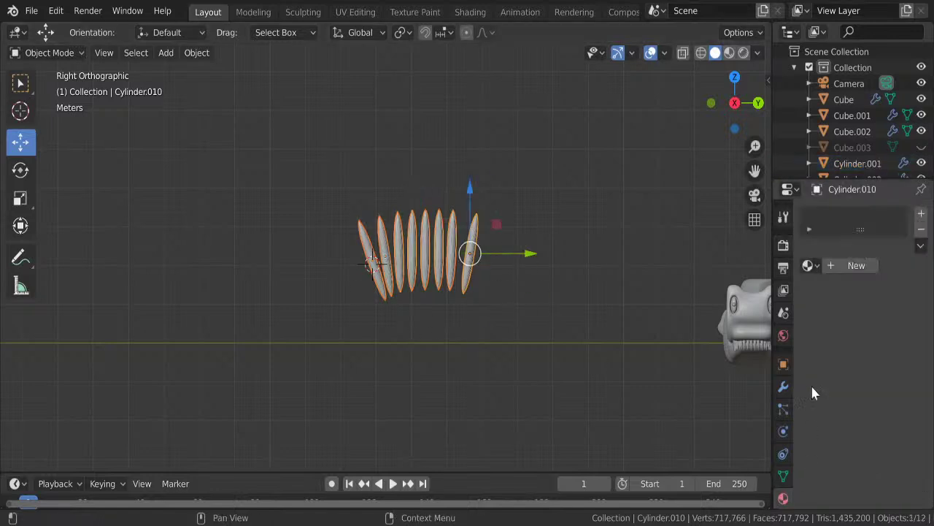
click(809, 266)
click(690, 318)
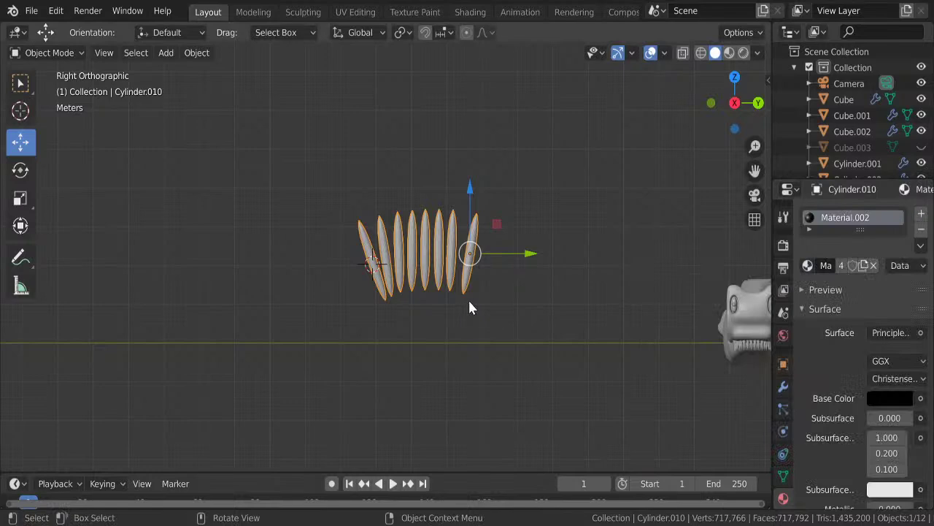
click(729, 53)
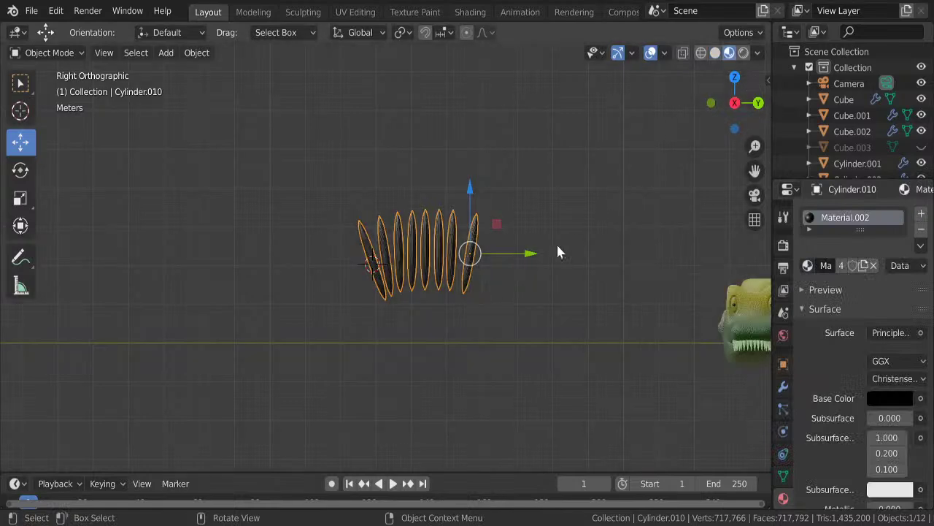
scroll(502, 301, down, 1)
middle_drag(451, 323, 462, 332)
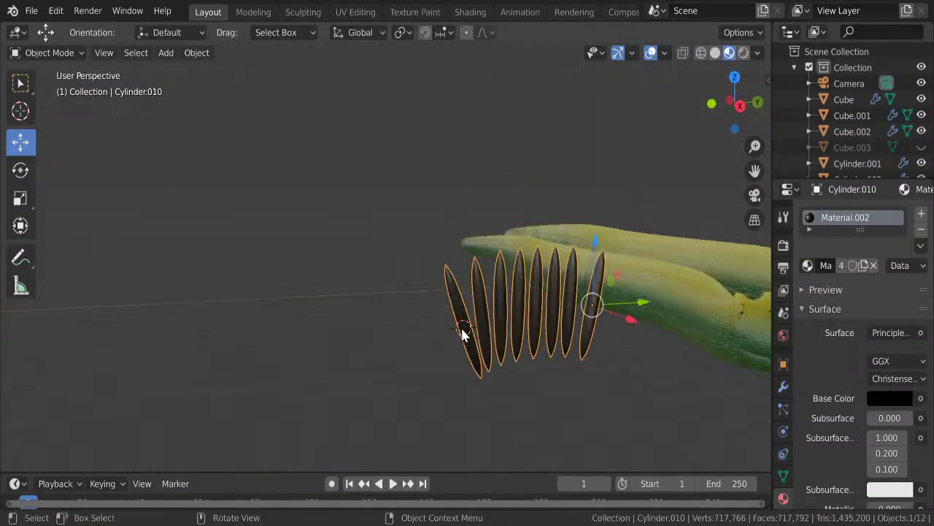
- Move the row of spikes up above the crocodile's head
click(558, 403)
click(521, 327)
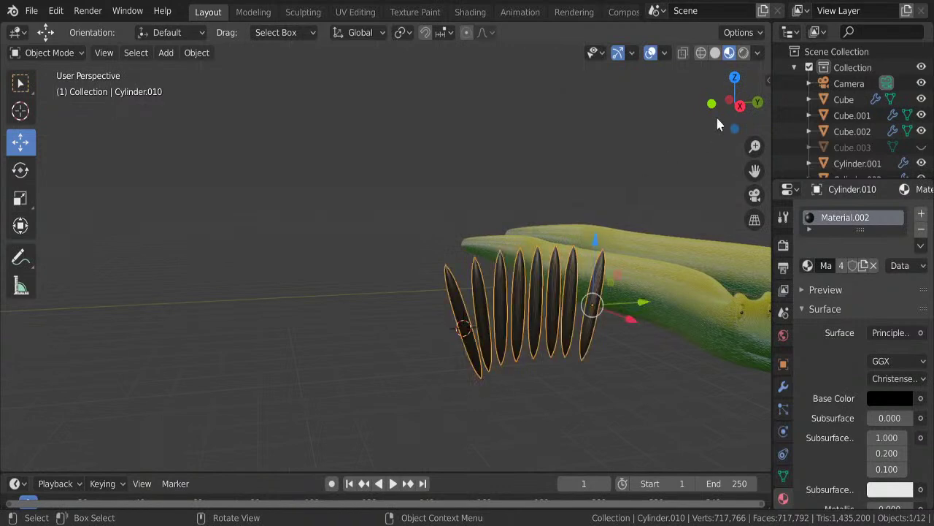
click(749, 104)
mouse_move(649, 211)
shift+middle_down()
mouse_move(544, 222)
mouse_move(494, 251)
shift+middle_up()
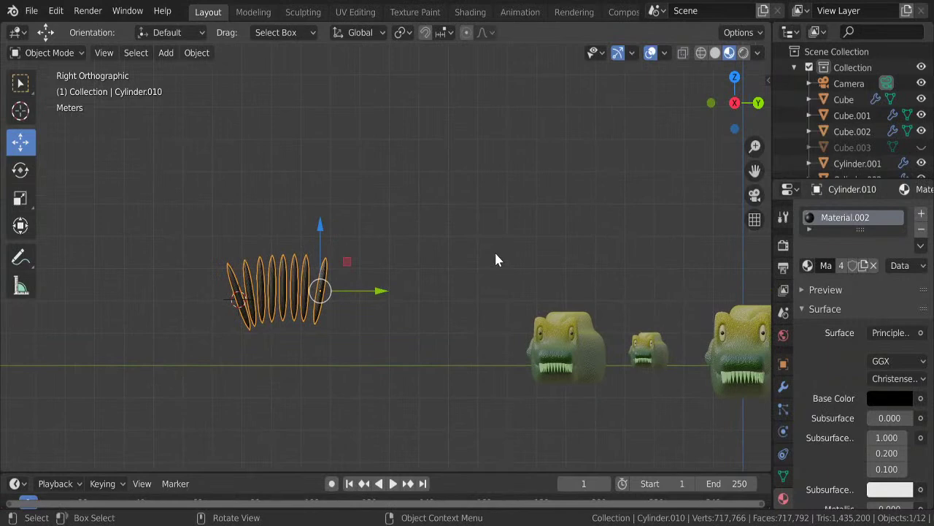
key(g)
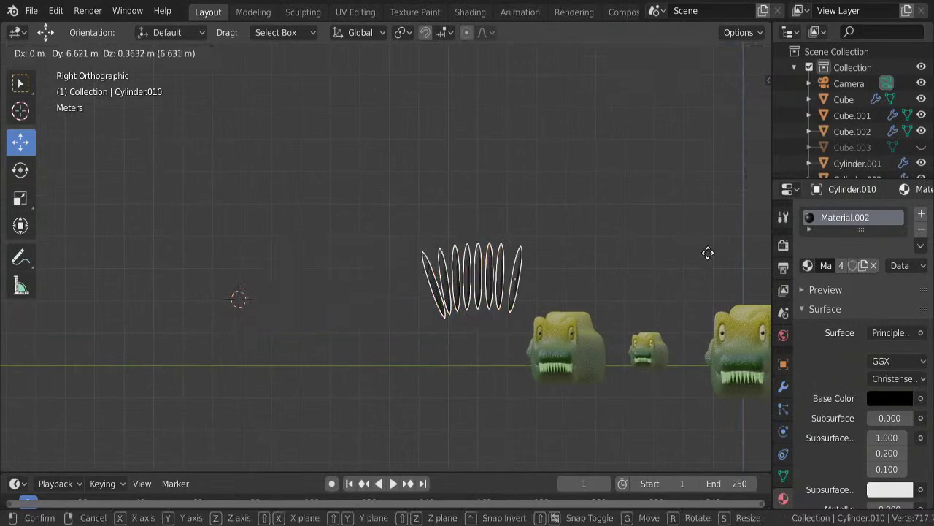
click(740, 263)
shift+middle_drag(583, 319, 502, 295)
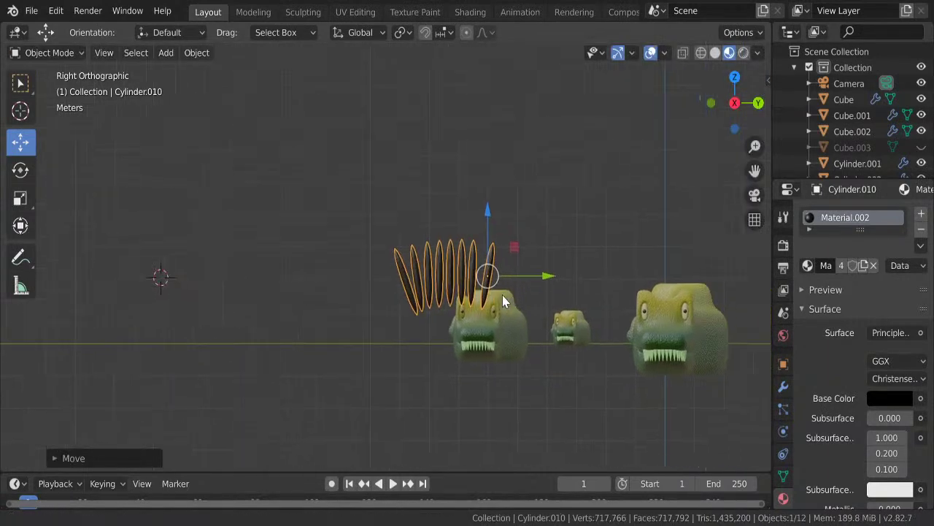
scroll(511, 299, up, 4)
scroll(625, 321, up, 1)
shift+middle_drag(625, 321, 546, 288)
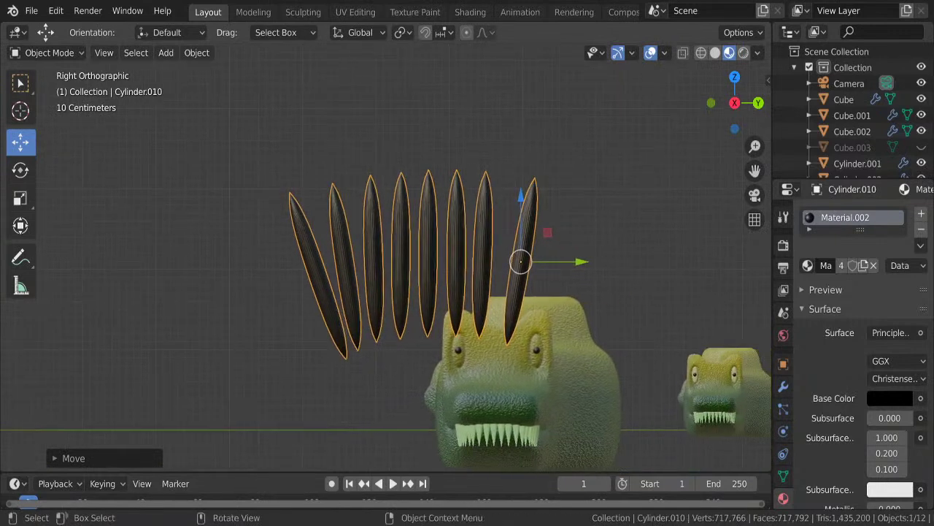
- Shrink the spikes and set them onto the crocodile's head
key(s)
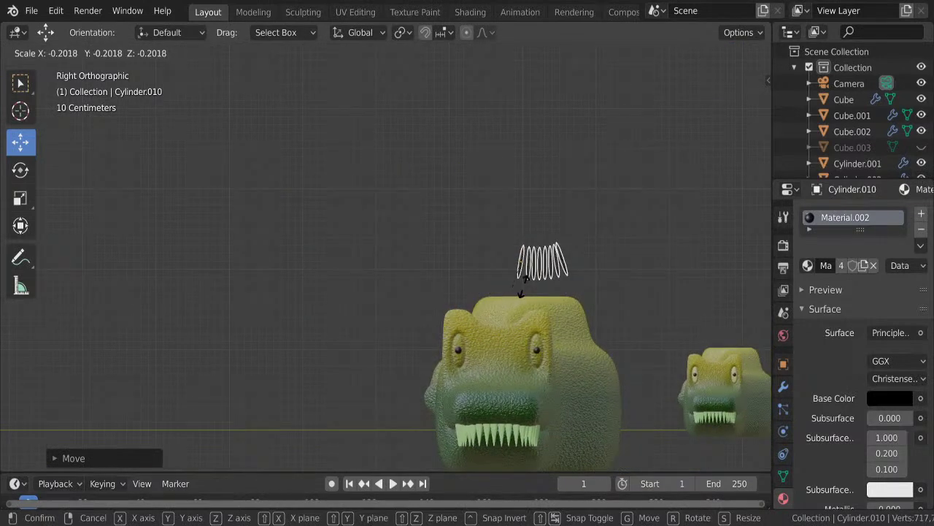
click(534, 268)
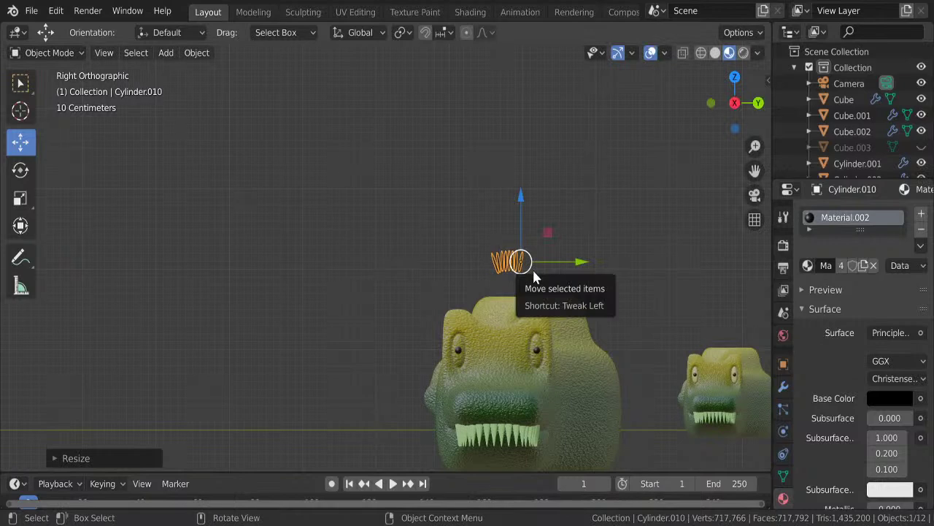
mouse_move(533, 268)
mouse_down()
mouse_move(479, 327)
mouse_move(489, 346)
mouse_up()
scroll(489, 346, up, 2)
scroll(489, 346, up, 4)
shift+middle_drag(591, 394, 379, 160)
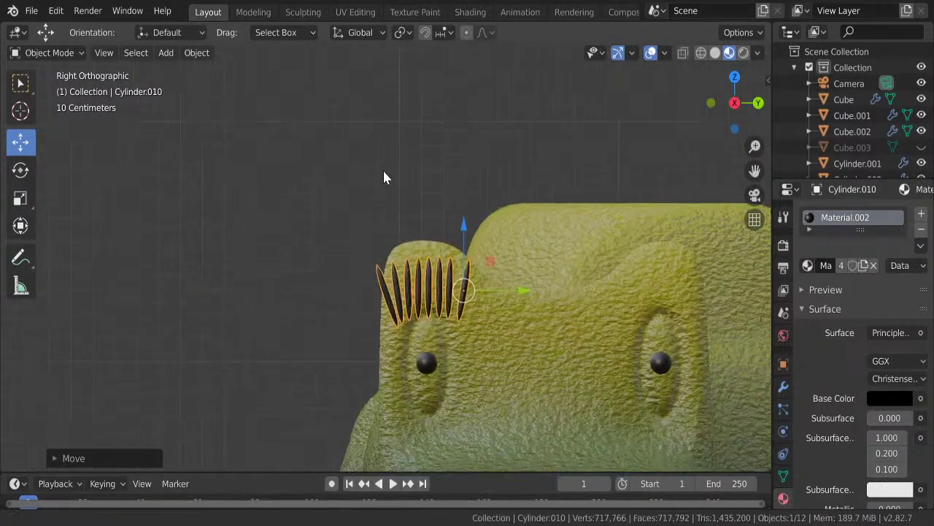
scroll(496, 255, up, 1)
scroll(559, 292, up, 1)
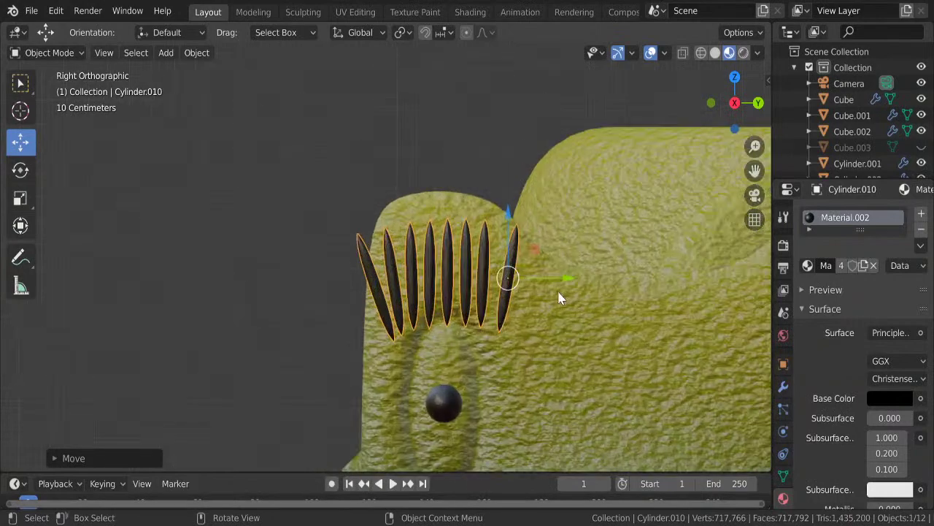
scroll(577, 313, up, 1)
- Shrink the spikes to about 0.68 scale and nudge them above the eye as lashes
key(s)
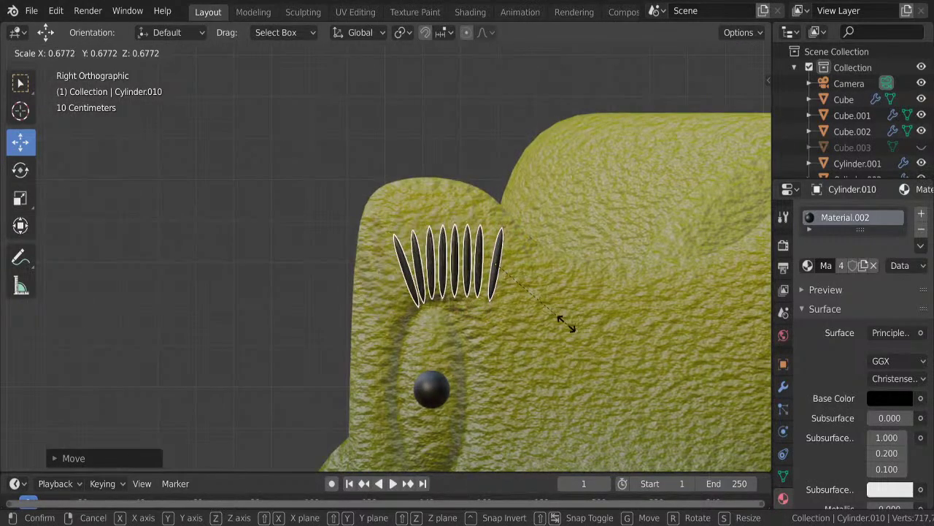
click(568, 327)
key(g)
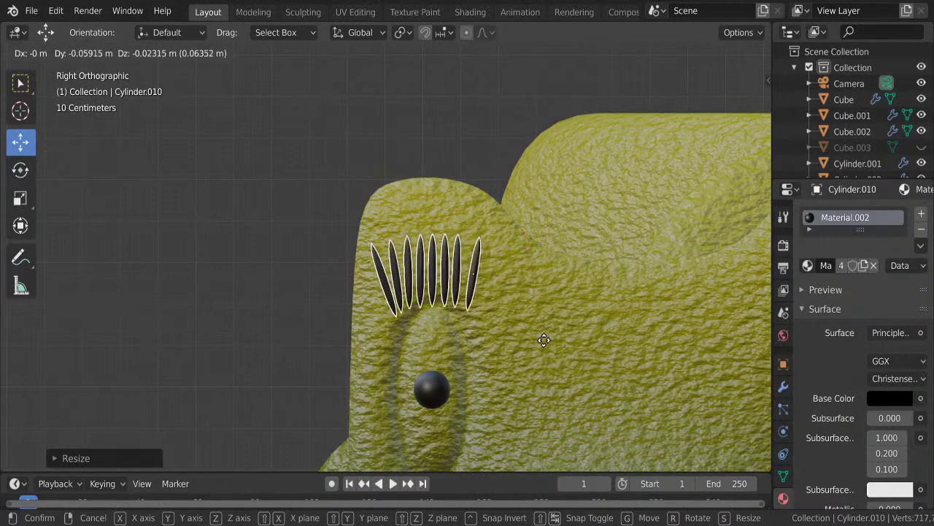
click(545, 341)
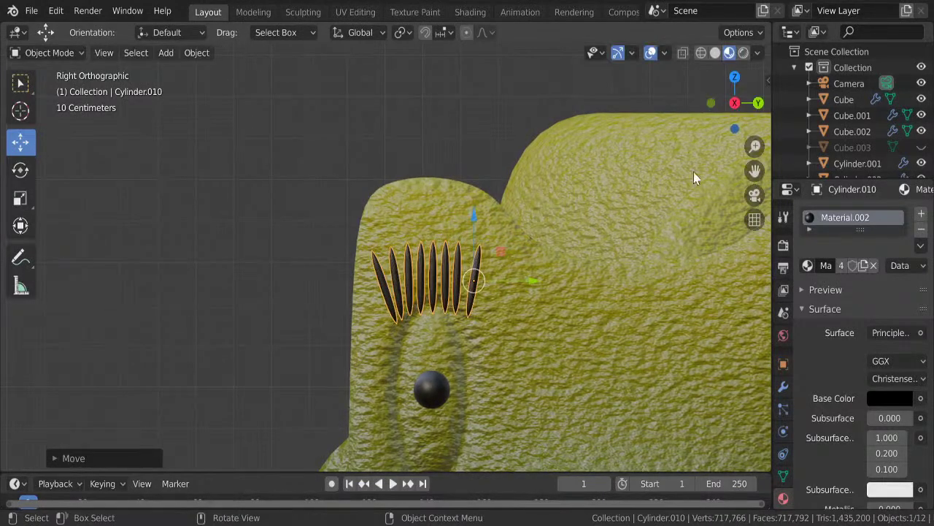
click(710, 100)
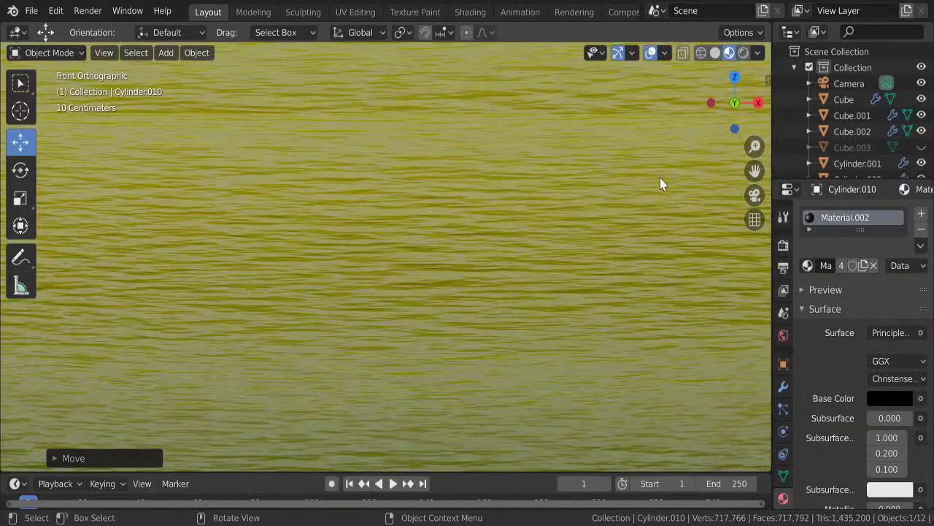
- Shift the eyelashes sideways along X so they sink into the head surface
scroll(656, 184, down, 2)
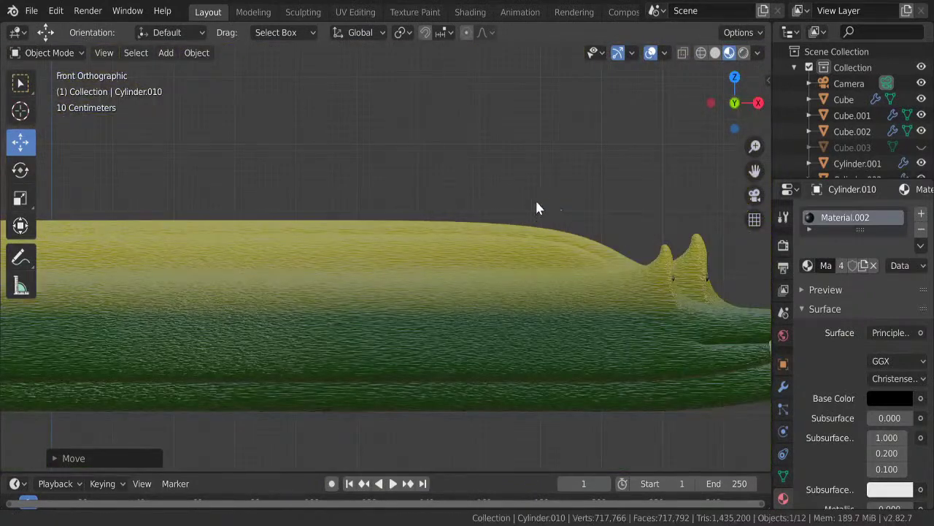
scroll(539, 207, down, 2)
scroll(444, 210, down, 1)
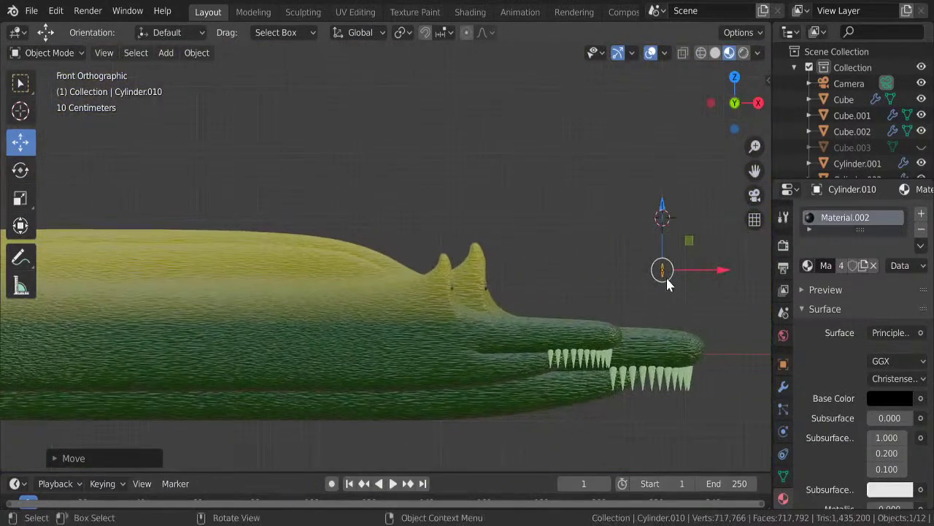
key(g)
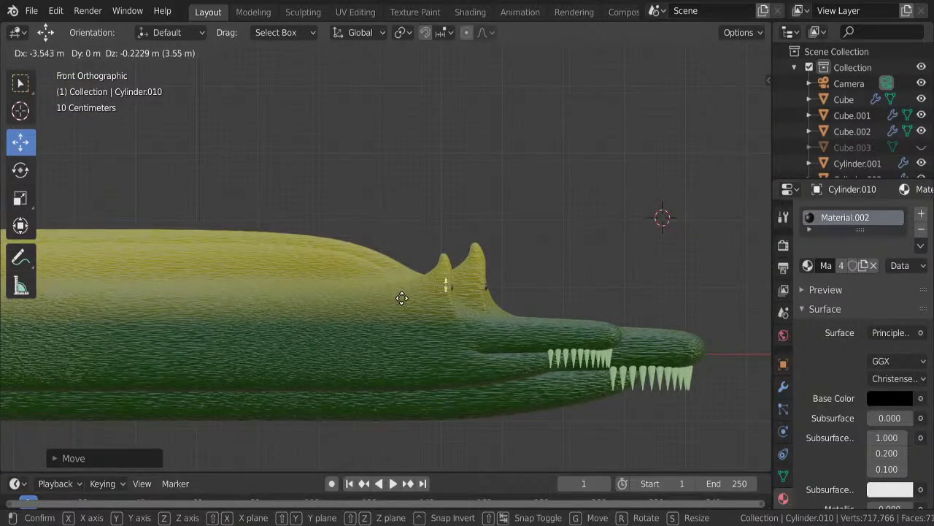
click(416, 301)
scroll(527, 296, up, 1)
scroll(527, 296, up, 2)
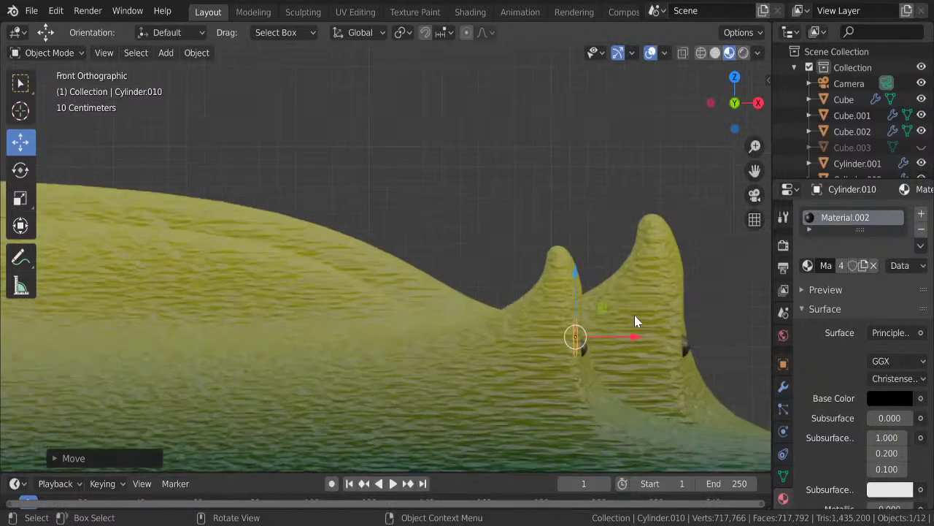
scroll(549, 297, up, 2)
scroll(431, 274, up, 1)
scroll(436, 284, up, 2)
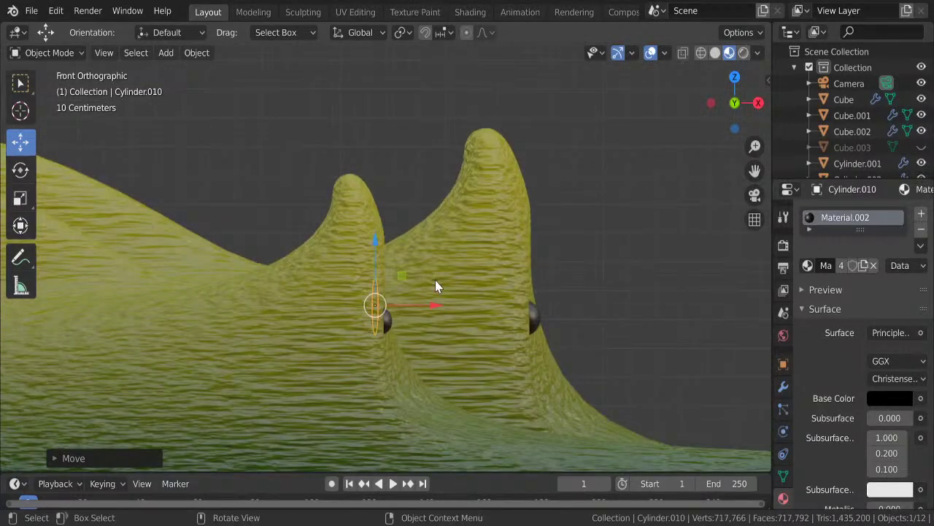
scroll(445, 314, up, 1)
drag(432, 329, 458, 326)
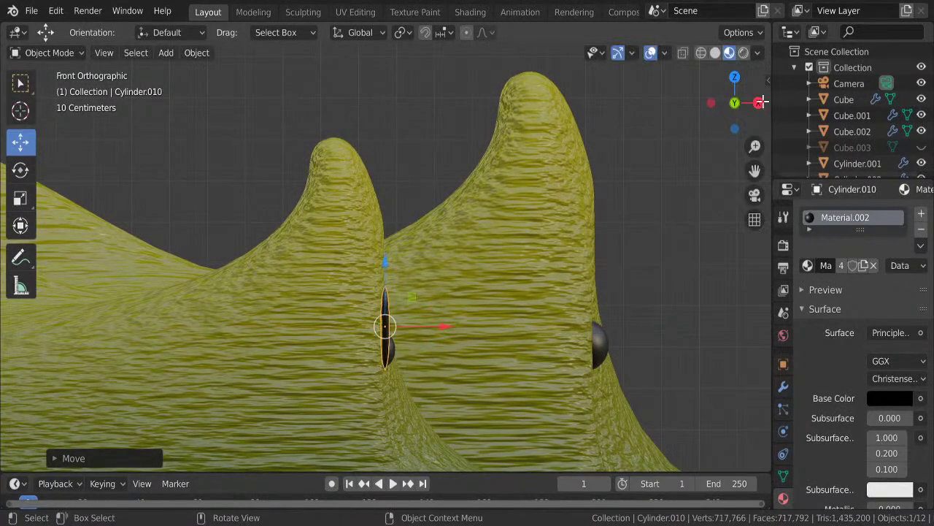
- Raise the eyelashes along Z to sit higher above the eye in side view
click(760, 104)
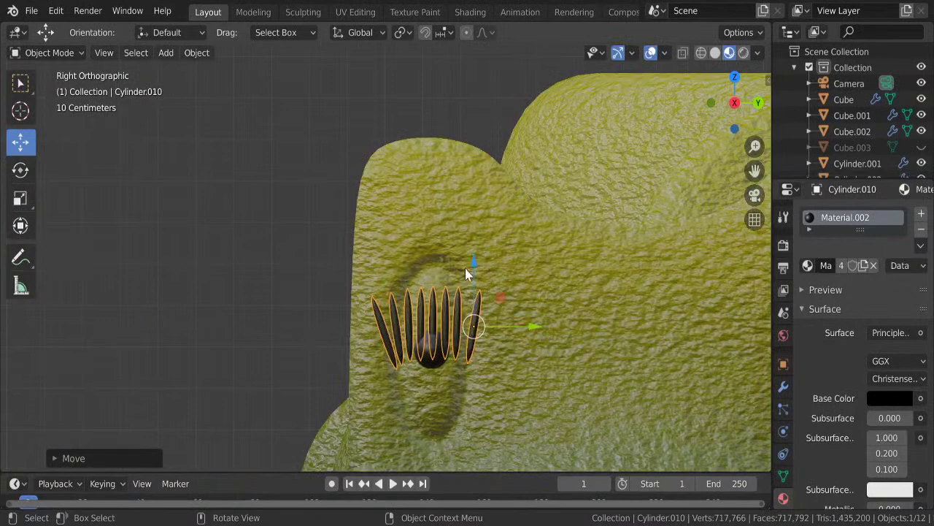
drag(475, 262, 477, 142)
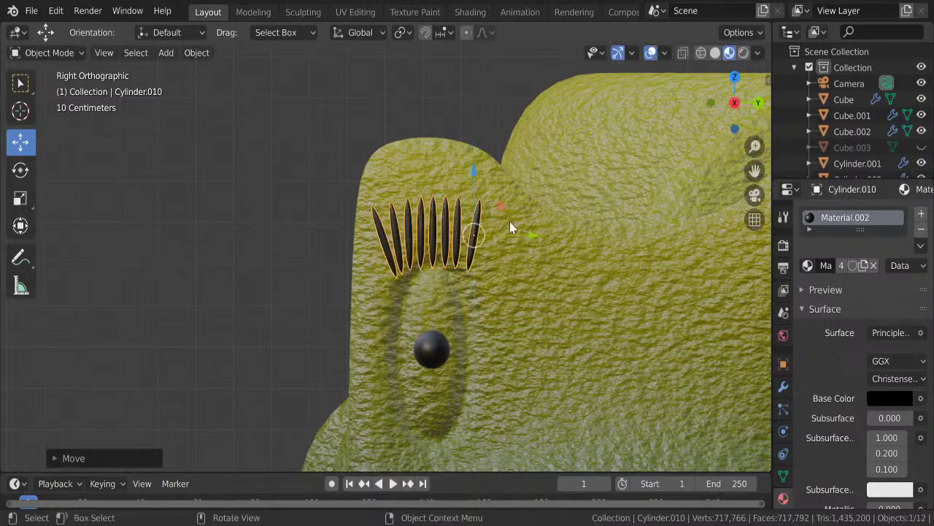
scroll(510, 228, down, 3)
shift+middle_drag(514, 240, 462, 294)
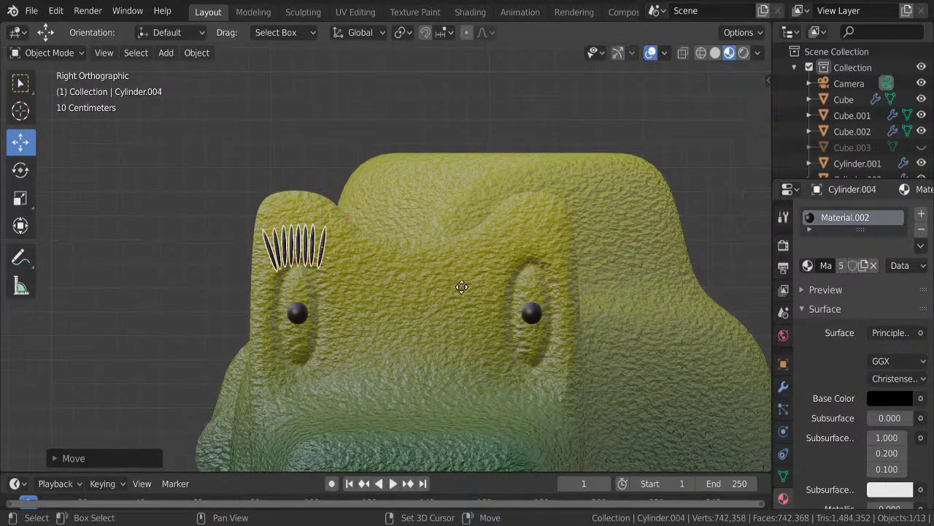
- Duplicate the eyelashes and slide the copy along Y above the crocodile's other eye
key(shift+d)
right_click(438, 267)
key(g)
key(y)
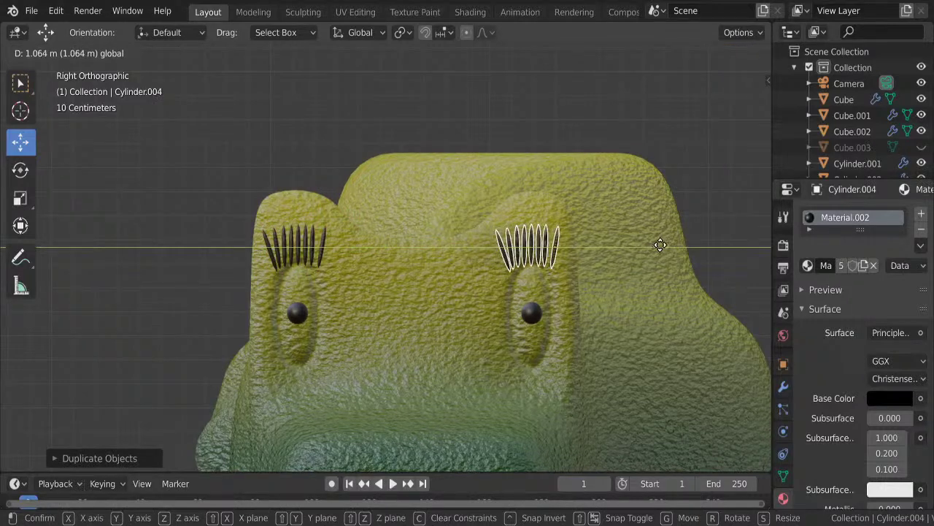
click(657, 246)
click(464, 131)
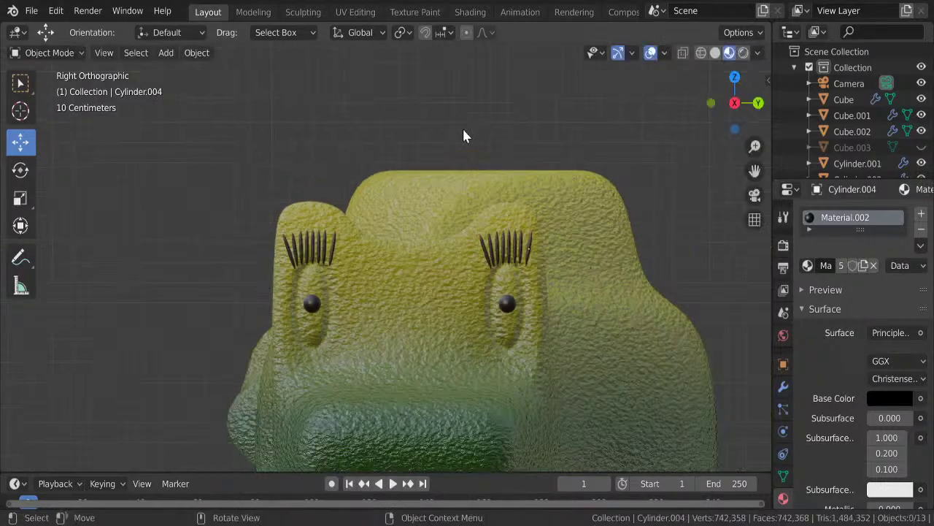
scroll(457, 143, down, 5)
middle_drag(464, 163, 511, 183)
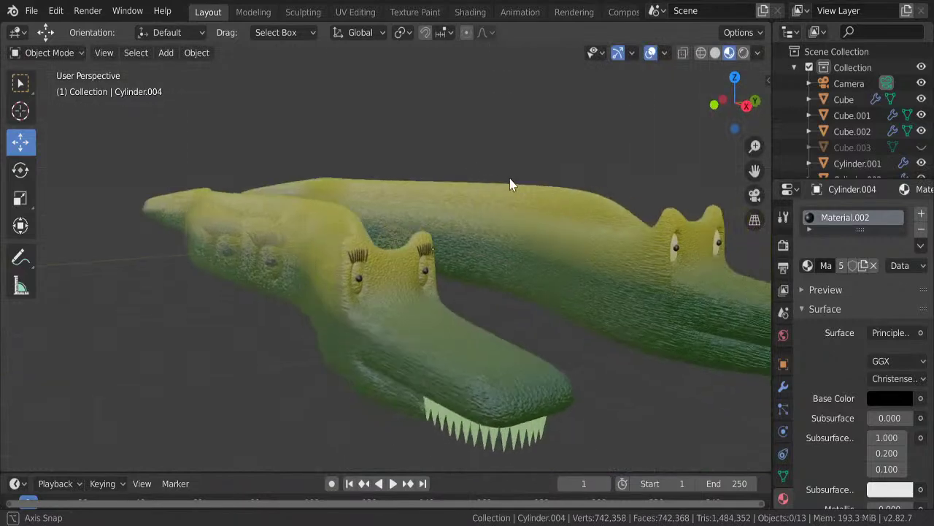
scroll(366, 288, up, 2)
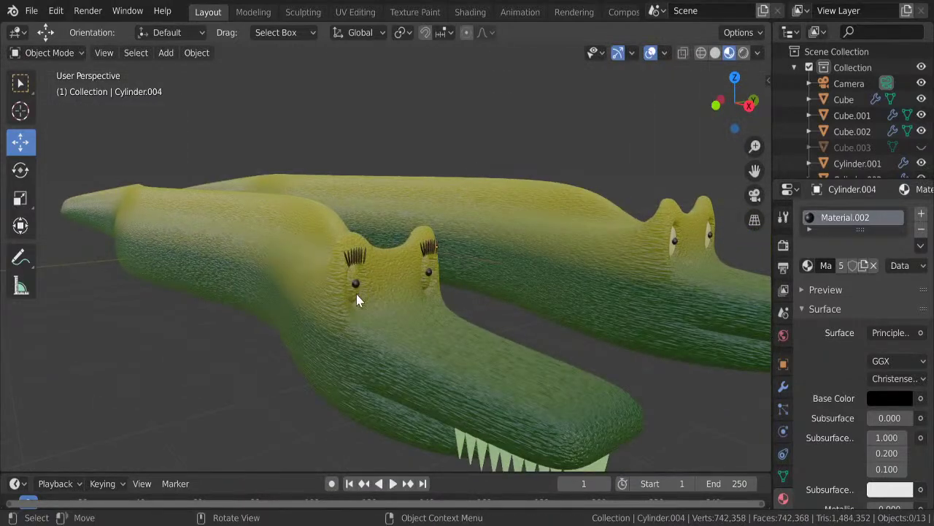
click(357, 296)
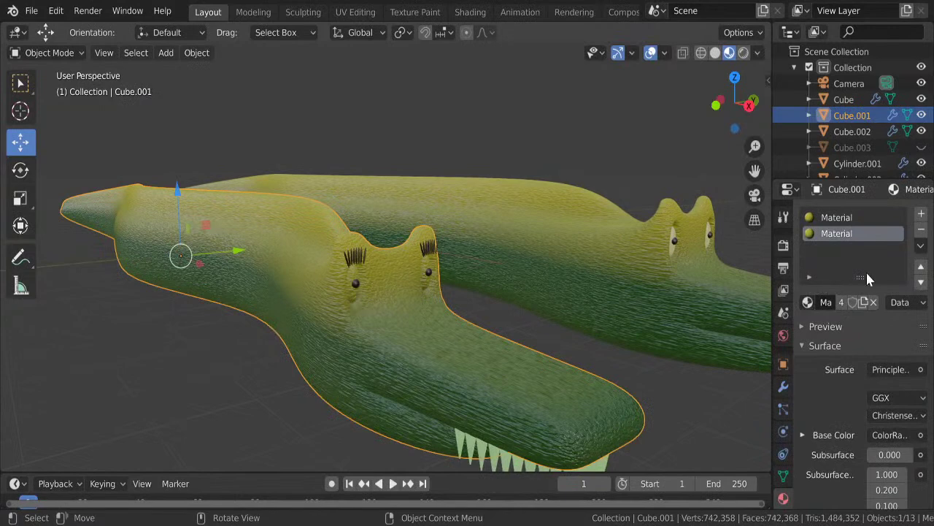
- Pick Material.001 for the front crocodile's second slot, making its eye areas pale
click(808, 303)
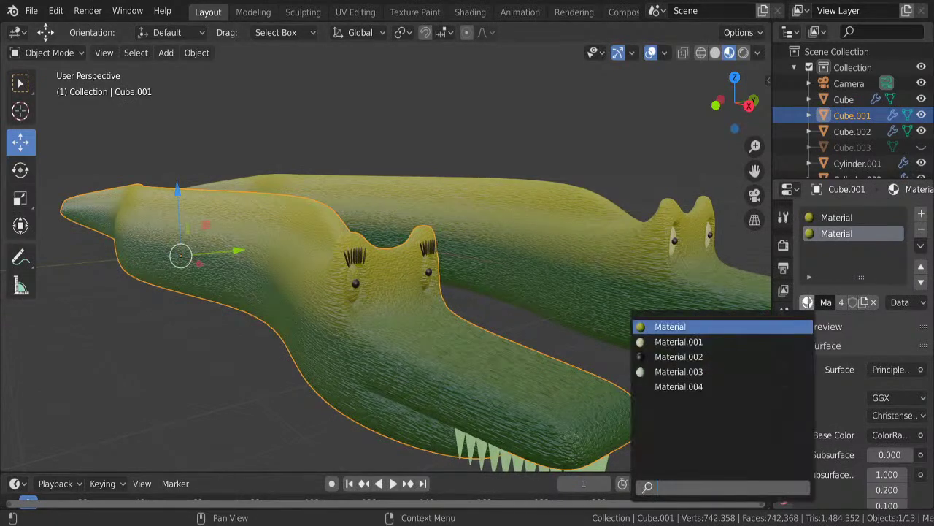
click(769, 344)
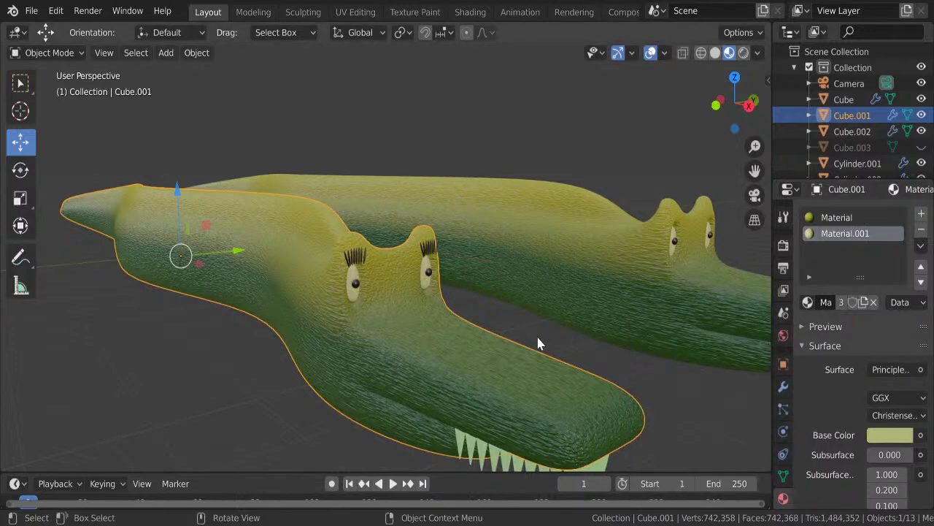
click(555, 344)
middle_drag(584, 350, 550, 259)
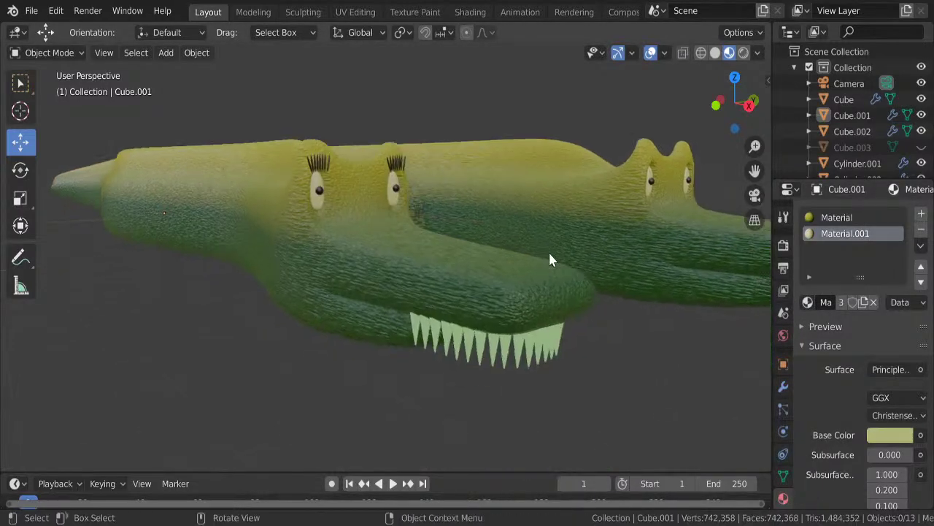
click(749, 106)
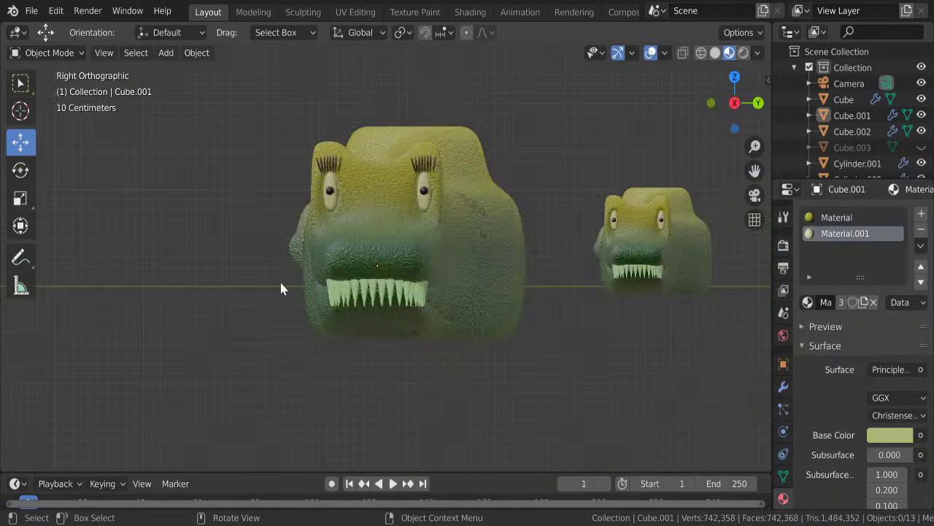
shift+middle_drag(384, 291, 574, 307)
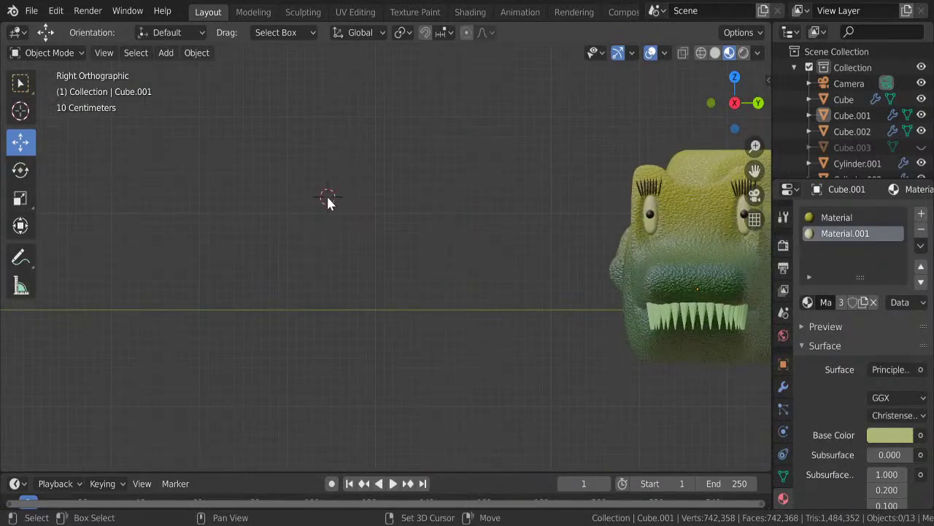
- Add a cube, subdivide it at level 2, shade it smooth and stretch it along Y
key(shift+a)
click(413, 213)
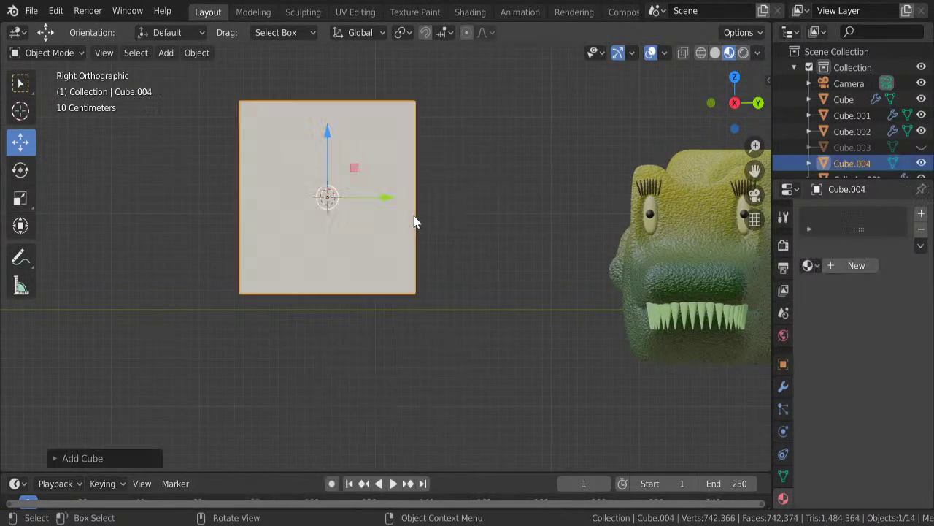
key(ctrl+2)
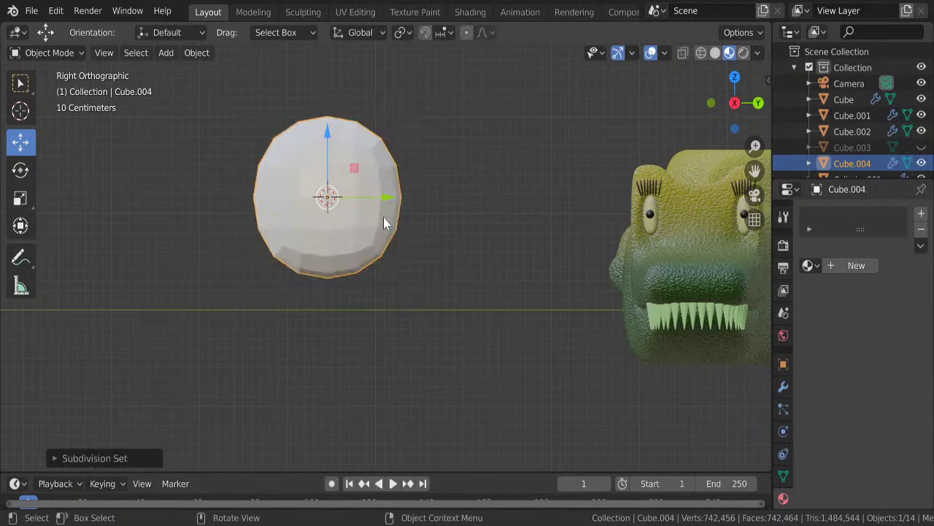
right_click(384, 218)
click(384, 218)
key(Tab)
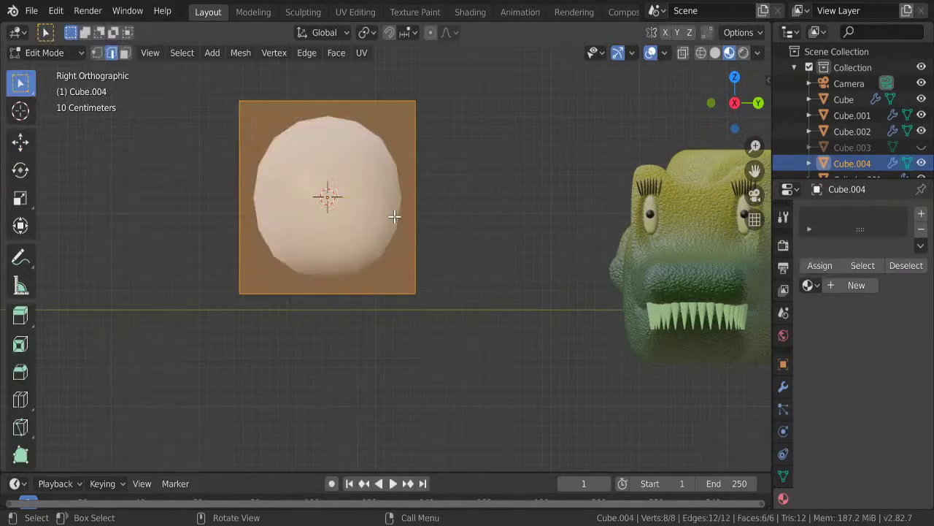
shift+middle_drag(370, 207, 377, 247)
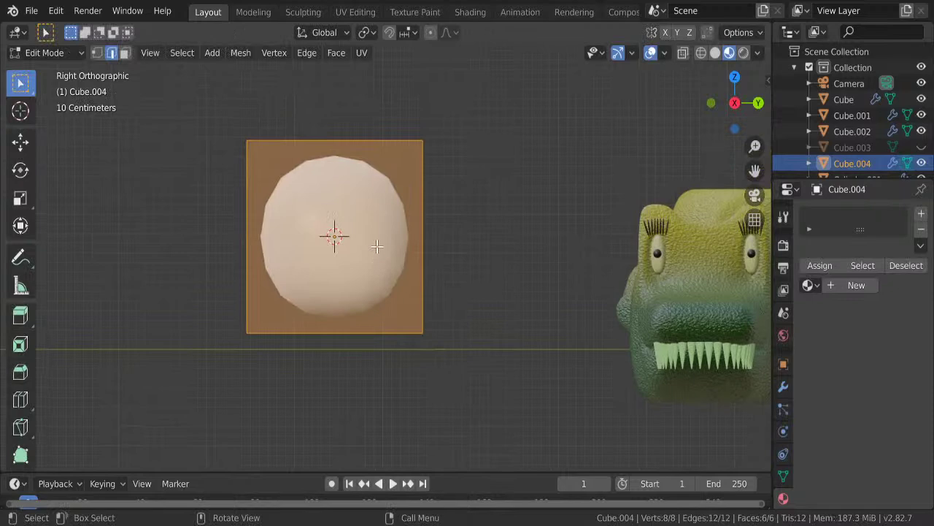
key(s)
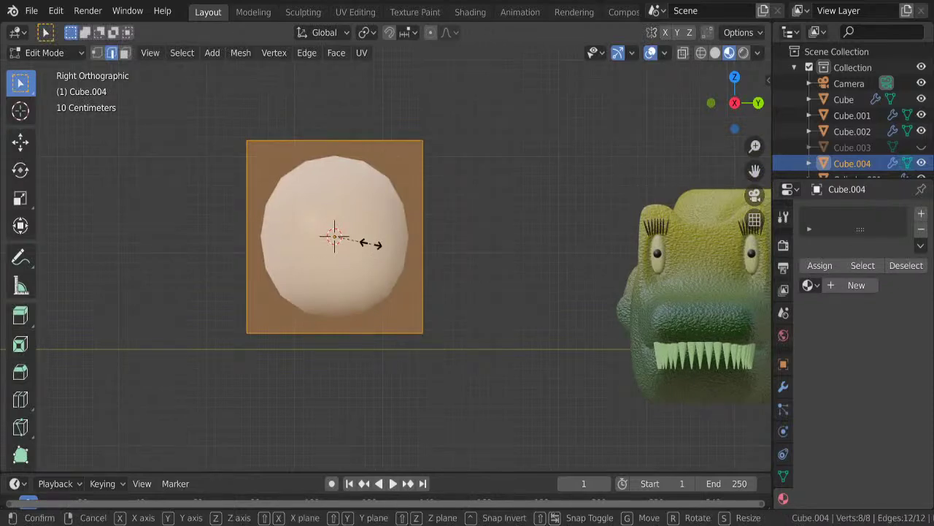
key(y)
click(415, 235)
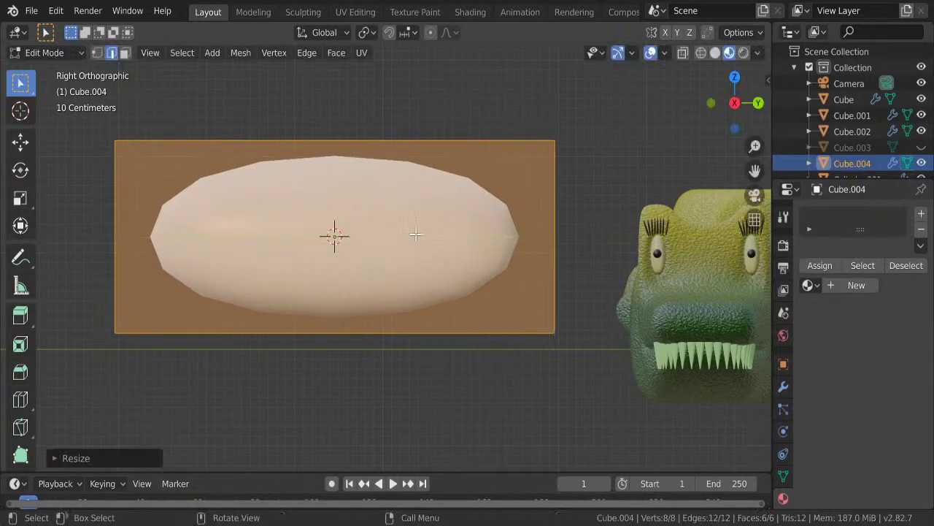
- Add loop cuts through the middle and across the left and right halves
key(ctrl+e)
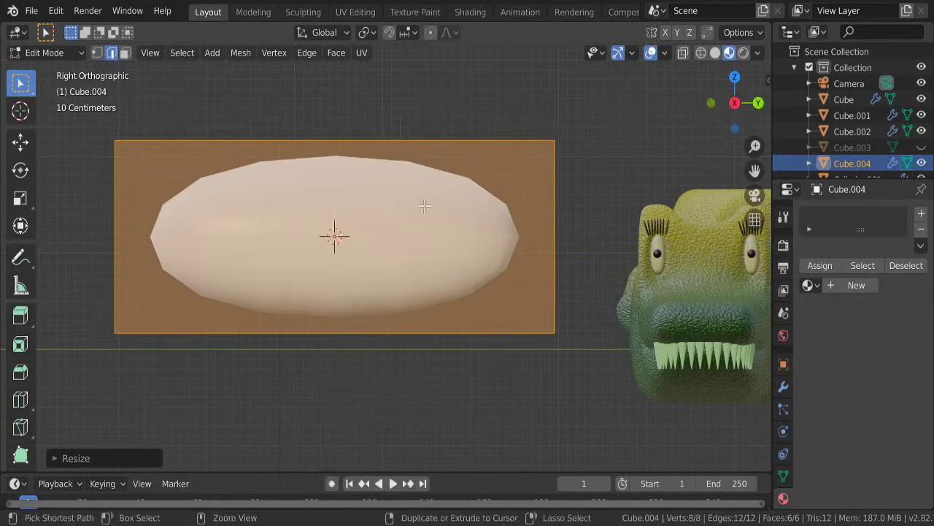
key(ctrl+r)
click(335, 140)
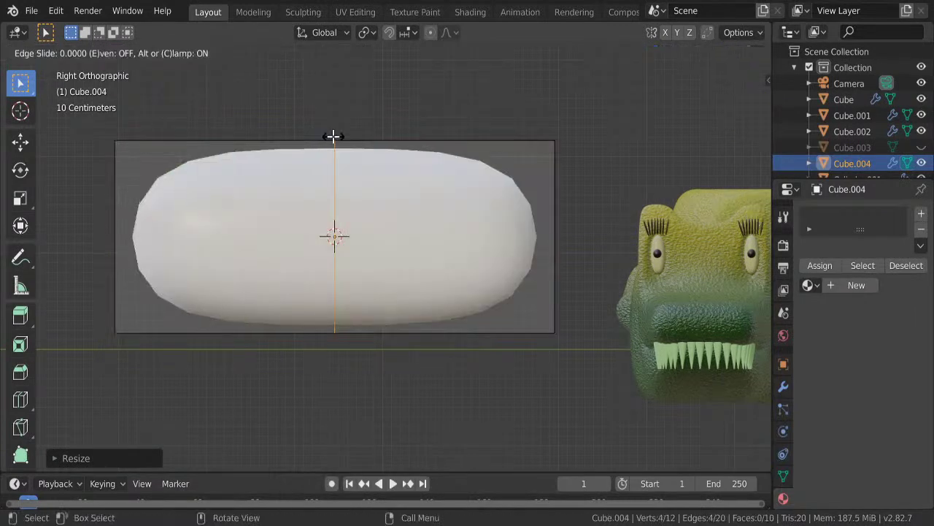
right_click(333, 137)
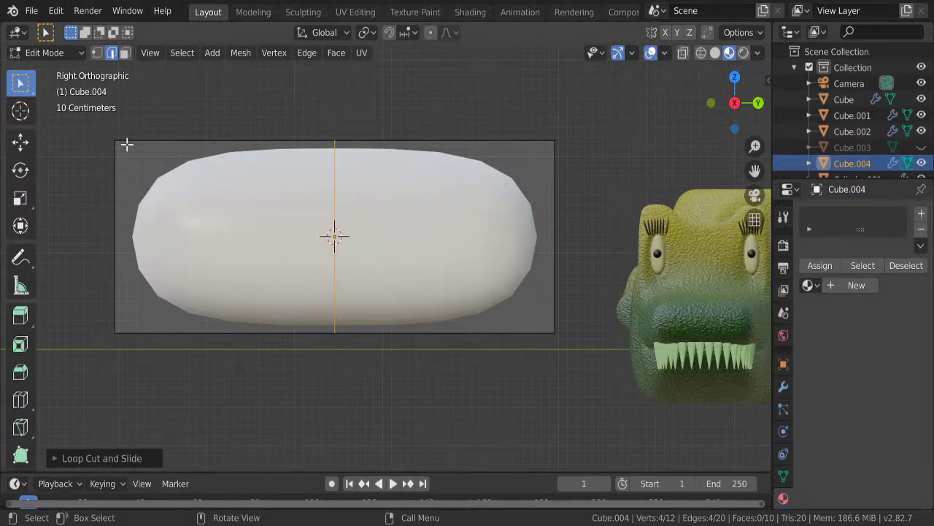
key(ctrl+r)
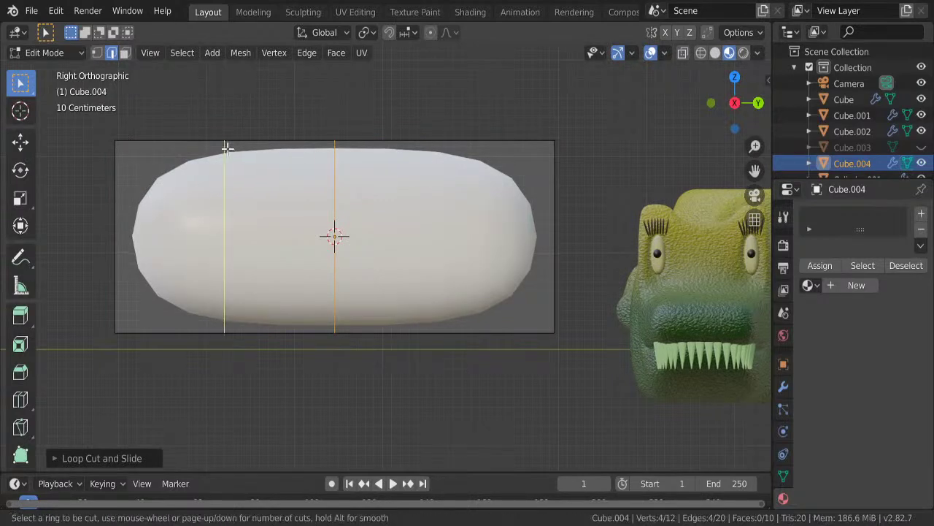
click(226, 146)
right_click(227, 148)
key(ctrl+r)
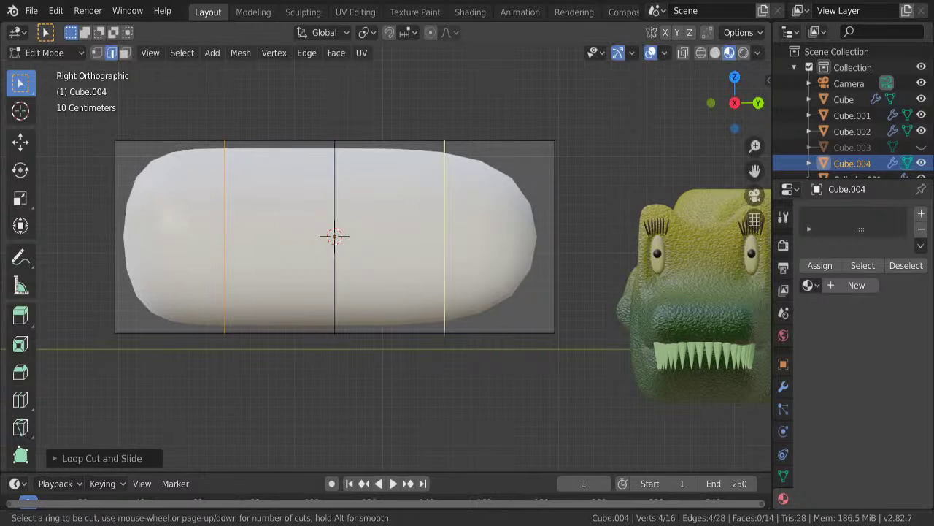
click(453, 144)
right_click(453, 144)
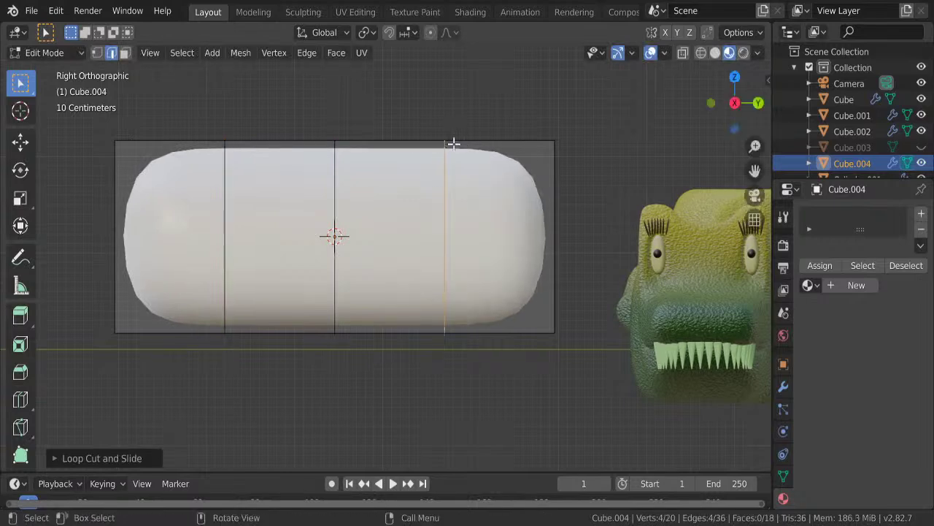
- In vertex mode with X-ray, box-select both top corners and lower them along Z
click(98, 53)
click(121, 147)
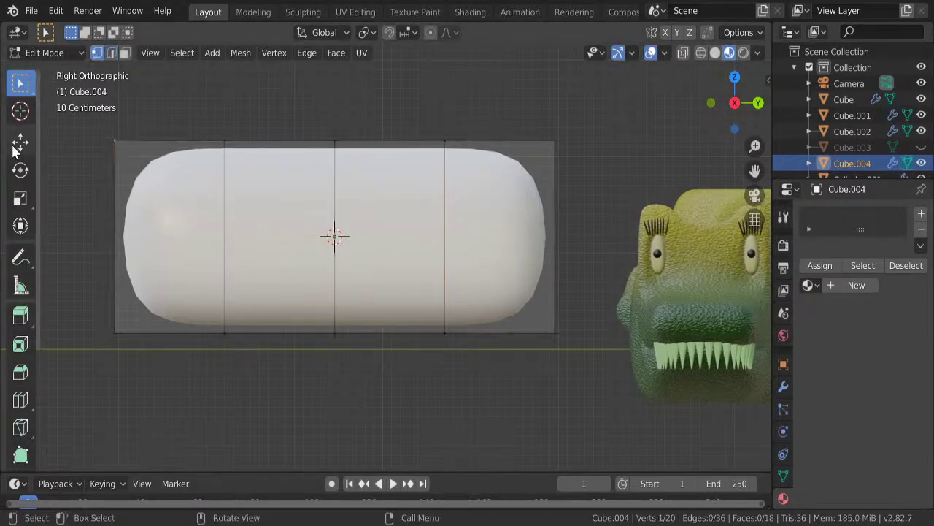
key(g)
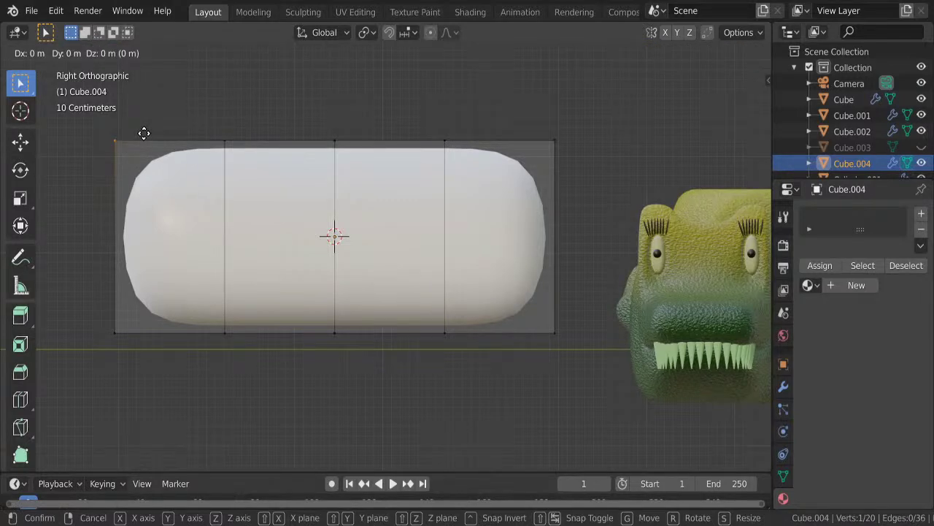
key(z)
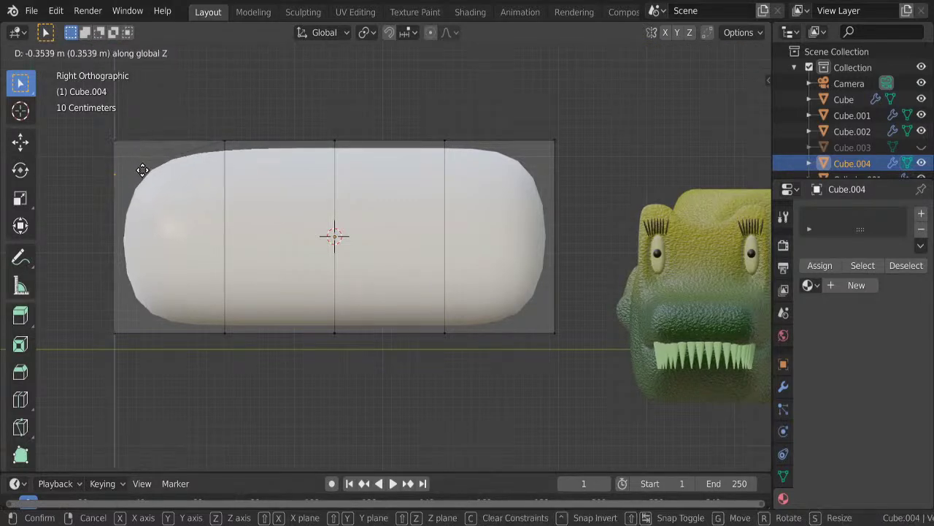
key(Escape)
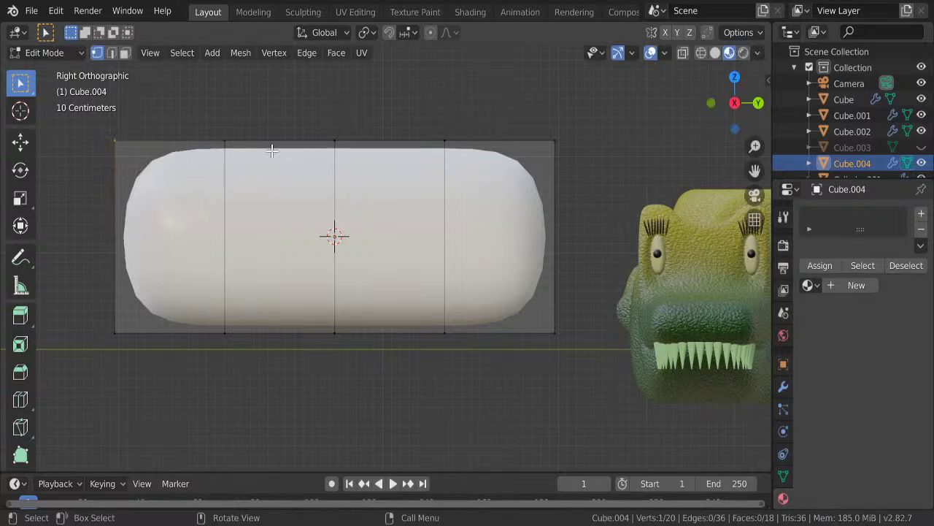
click(682, 53)
drag(588, 118, 513, 162)
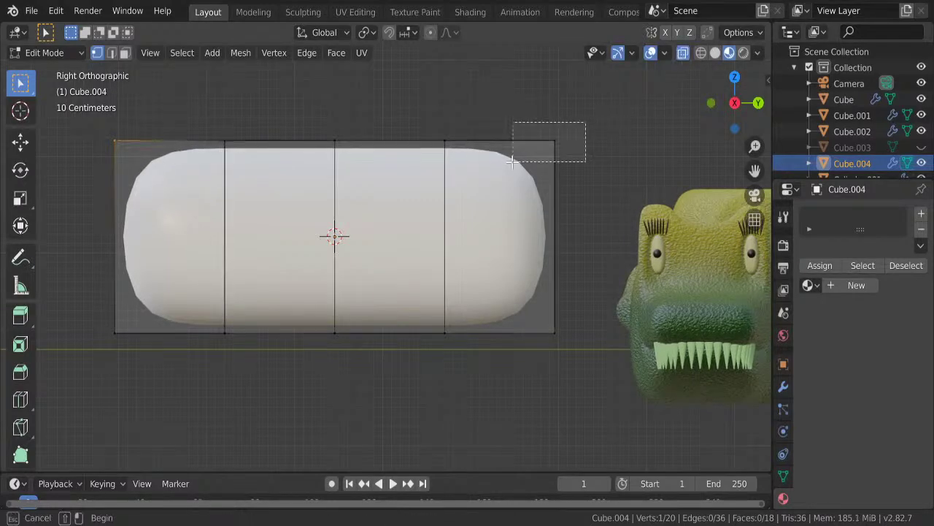
key(b)
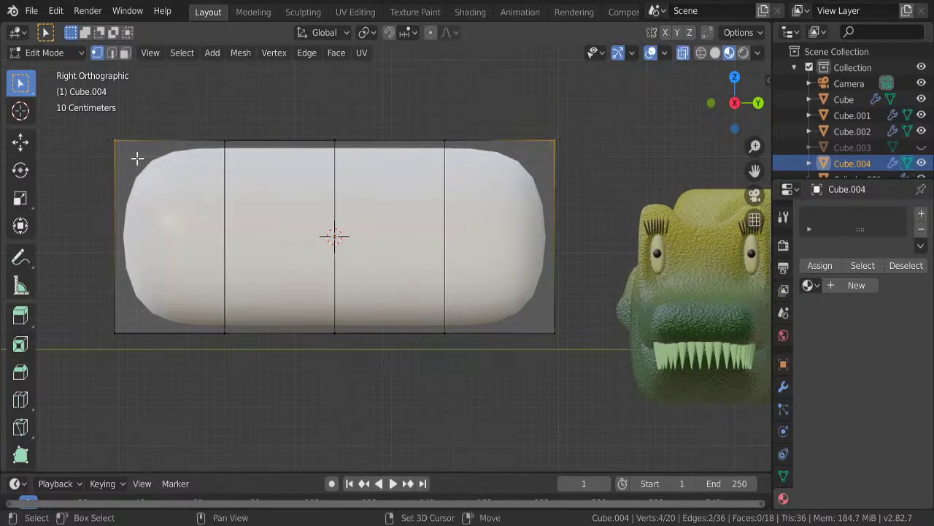
drag(82, 126, 138, 159)
key(g)
key(z)
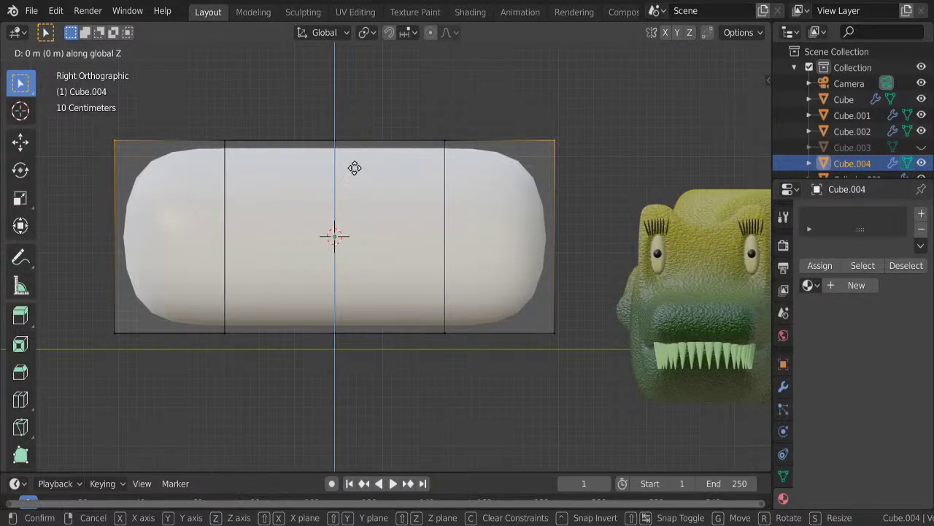
click(355, 260)
- Lower the top middle edge along Z to form a central dip, then exit Edit Mode
drag(326, 122, 356, 163)
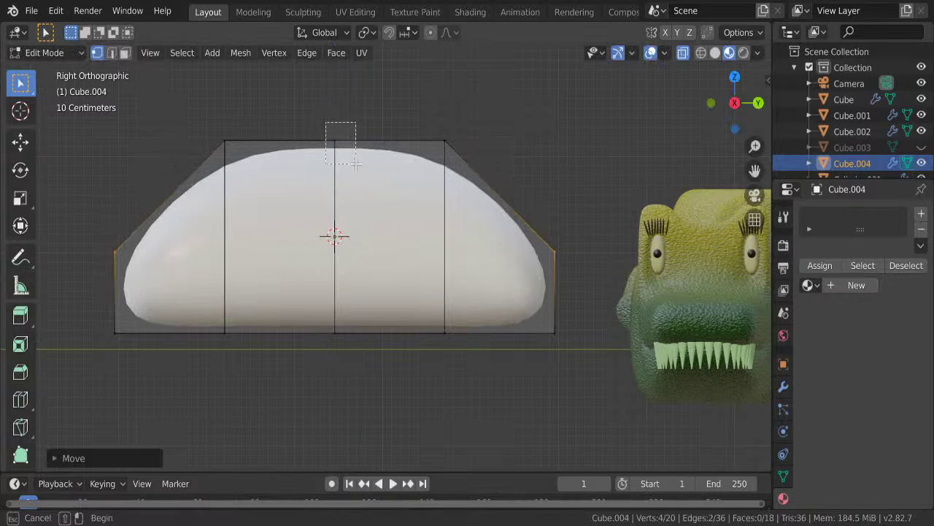
key(g)
key(z)
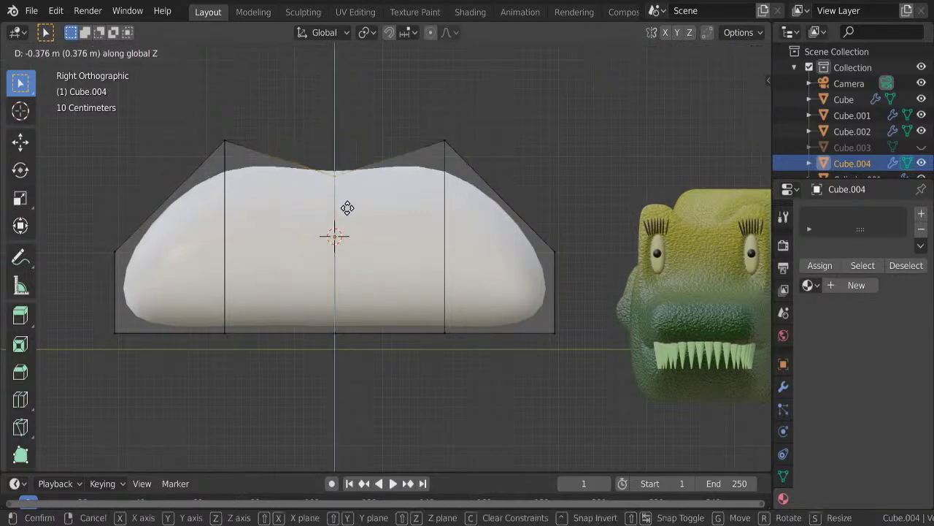
click(354, 205)
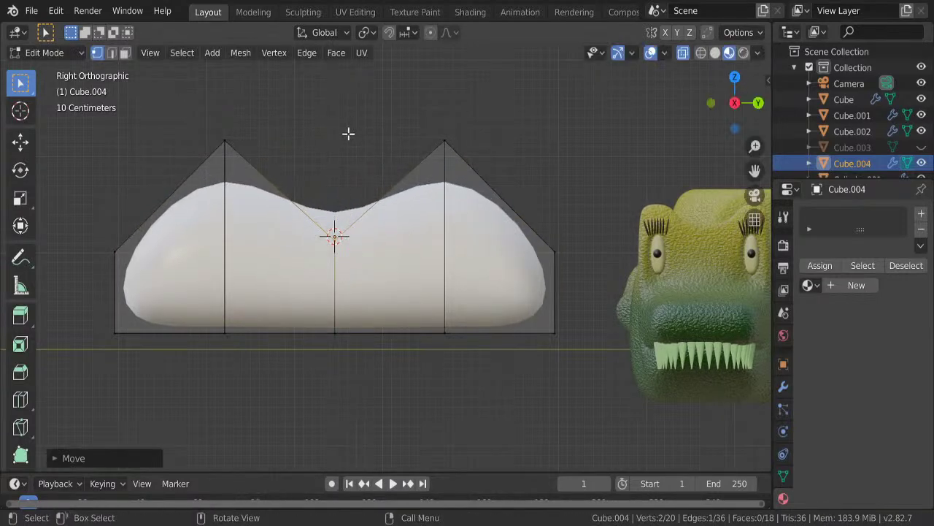
key(Tab)
scroll(347, 134, down, 2)
middle_drag(351, 160, 390, 183)
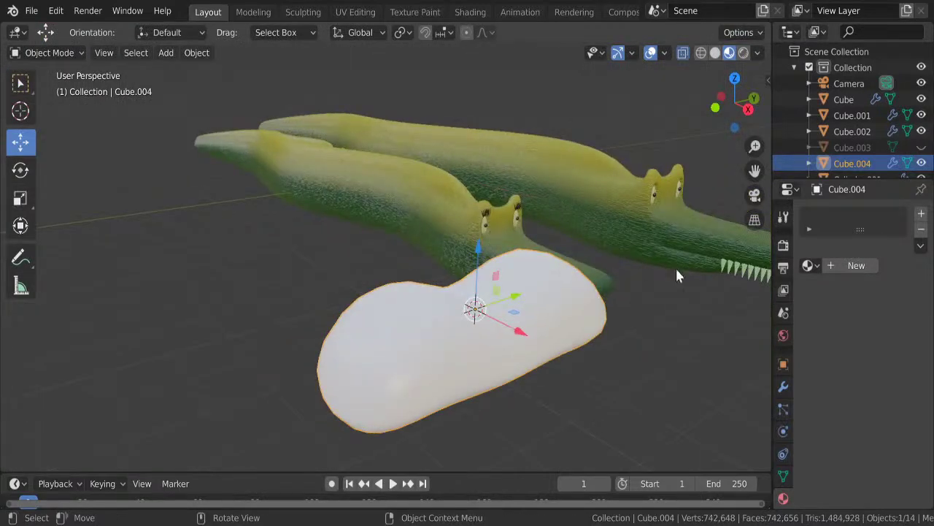
- Give the lip shape a new material with a hot-pink base colour
click(856, 266)
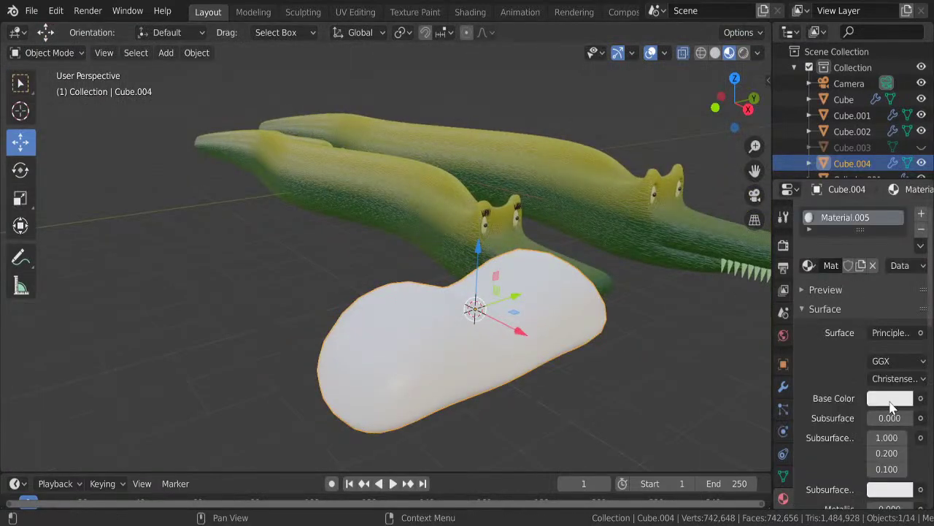
click(892, 400)
click(857, 248)
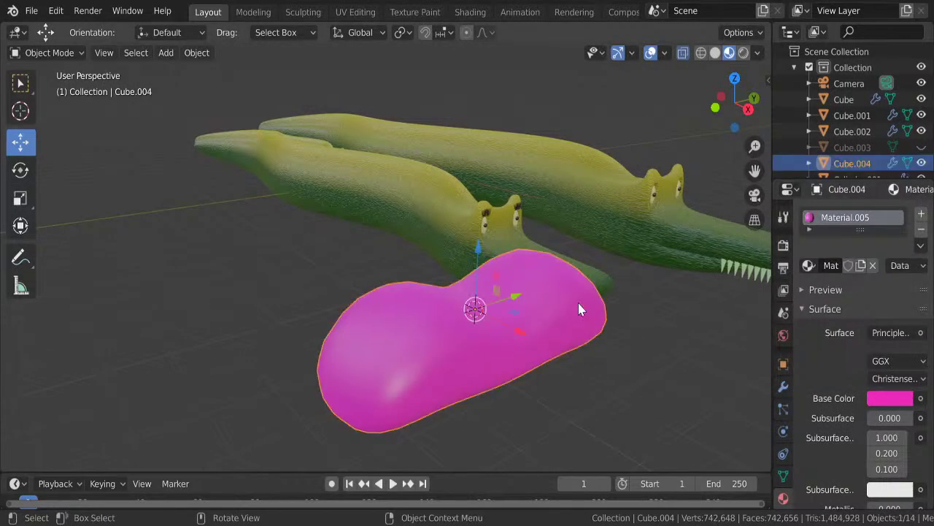
- Scale the lip shape down and move it onto the crocodile's mouth
click(748, 110)
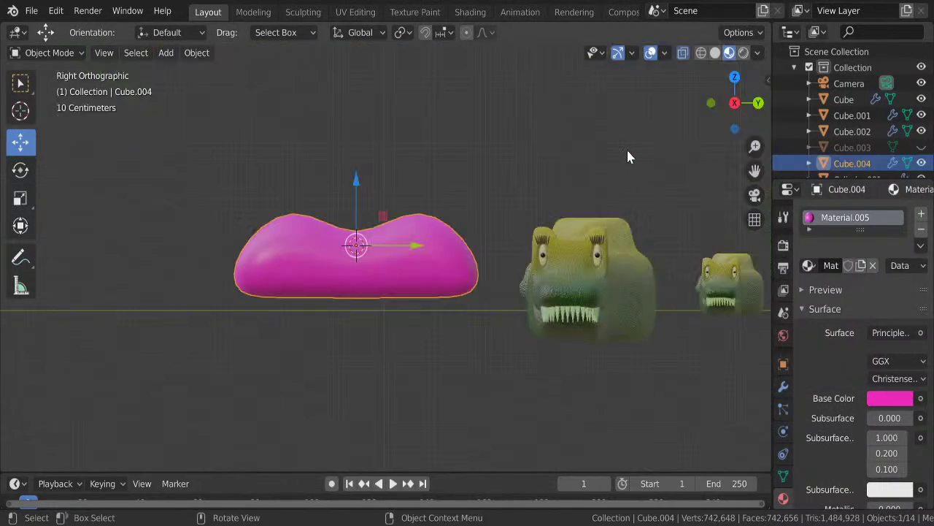
key(s)
click(420, 211)
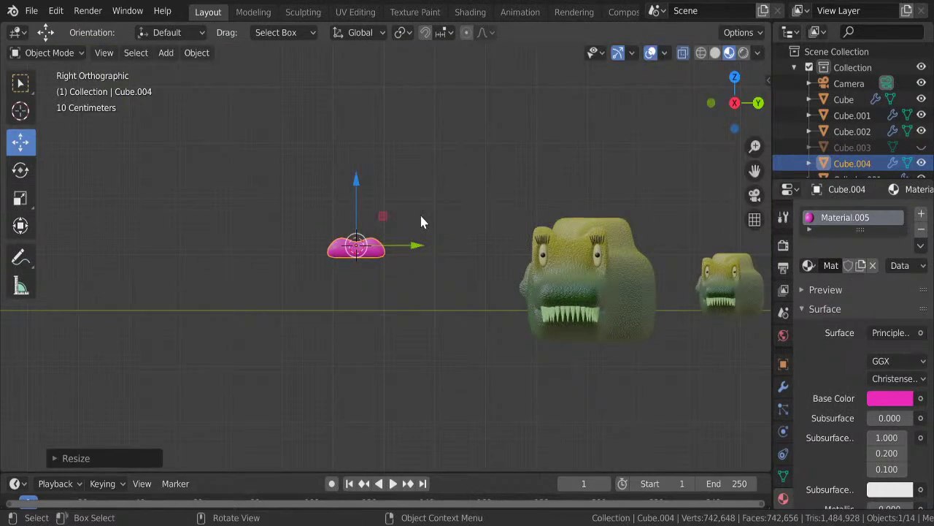
key(g)
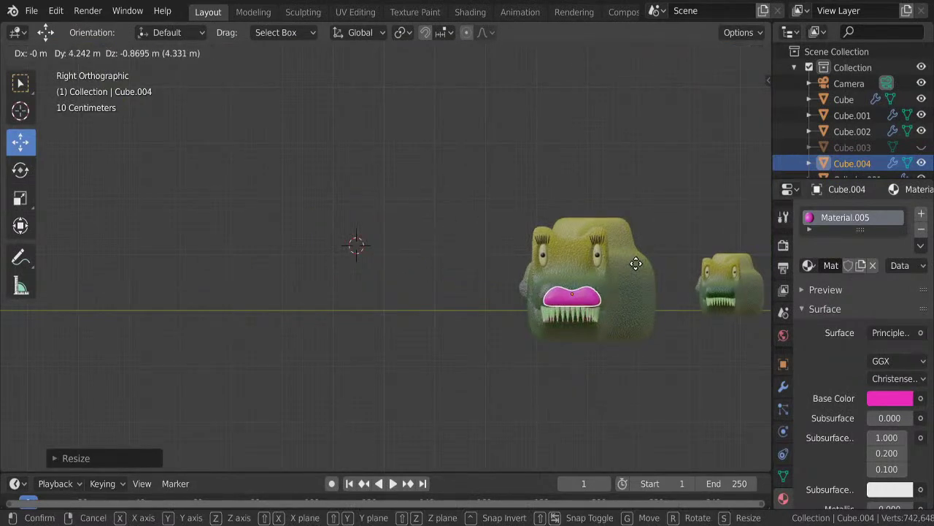
click(636, 264)
shift+middle_drag(679, 304, 515, 267)
scroll(511, 267, up, 3)
scroll(540, 277, up, 4)
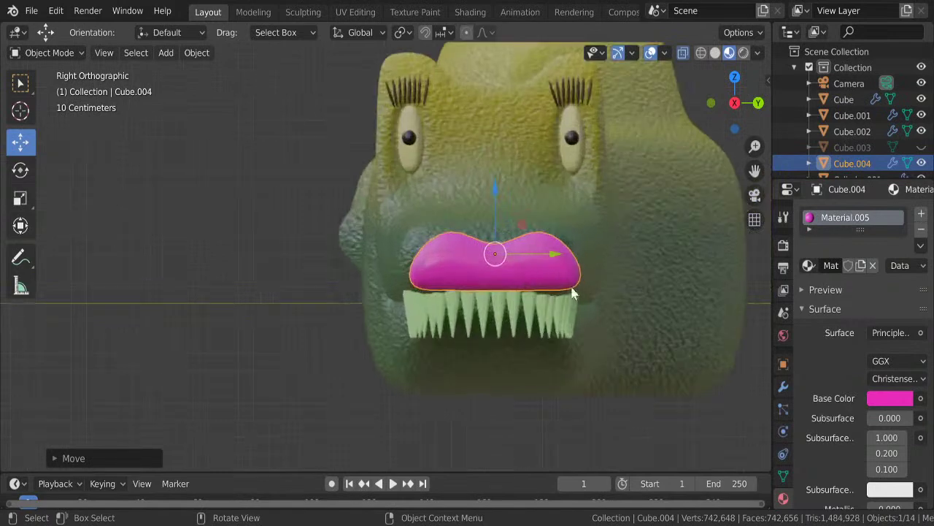
shift+middle_drag(573, 292, 519, 324)
scroll(520, 322, up, 1)
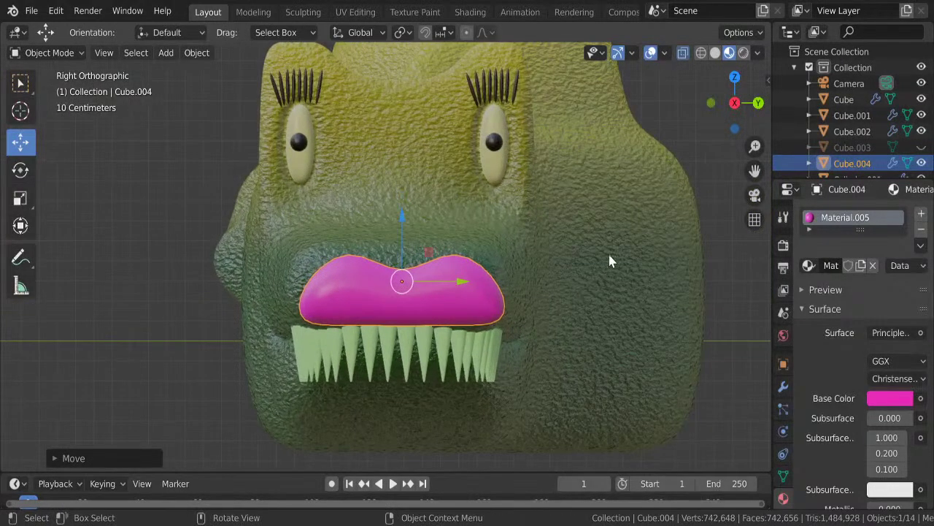
- Make the lips slightly smaller and lower them to sit just above the teeth
key(s)
click(553, 255)
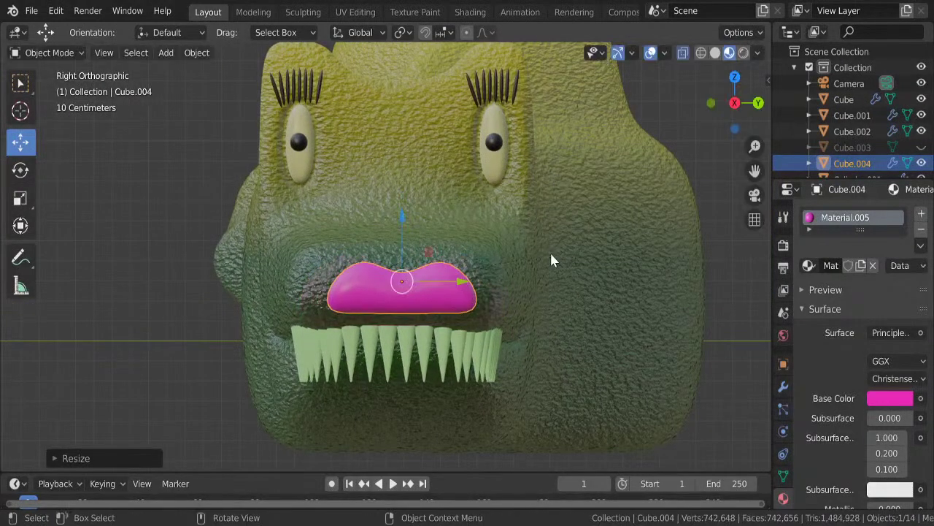
key(g)
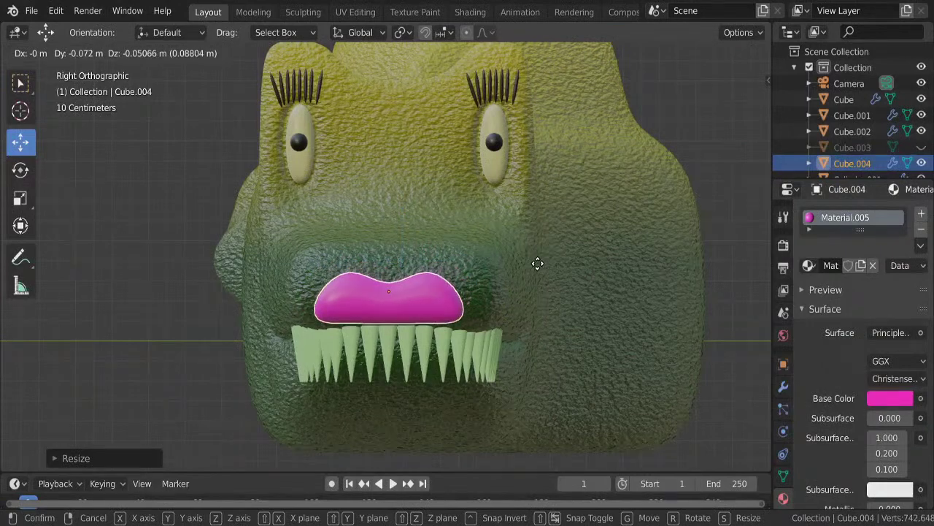
click(538, 264)
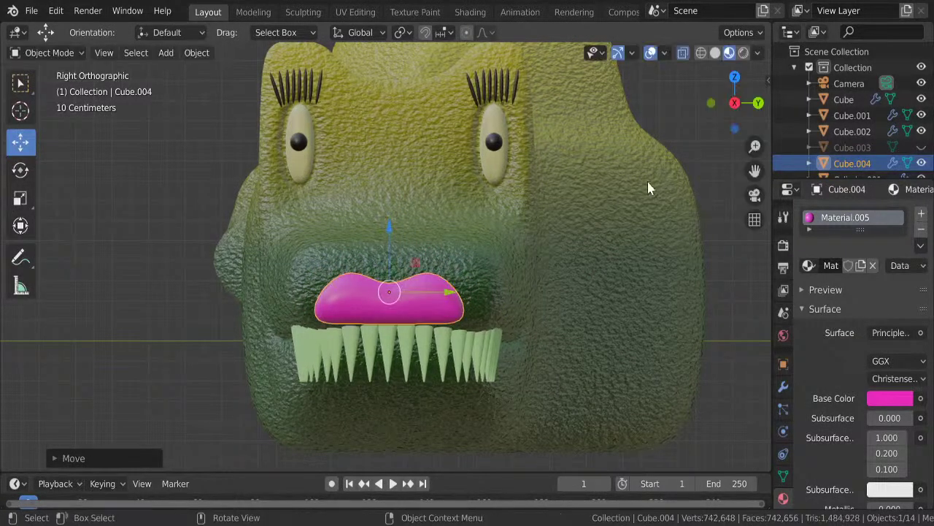
- In Front Orthographic view, slide the lips forward to the front of the snout
click(711, 103)
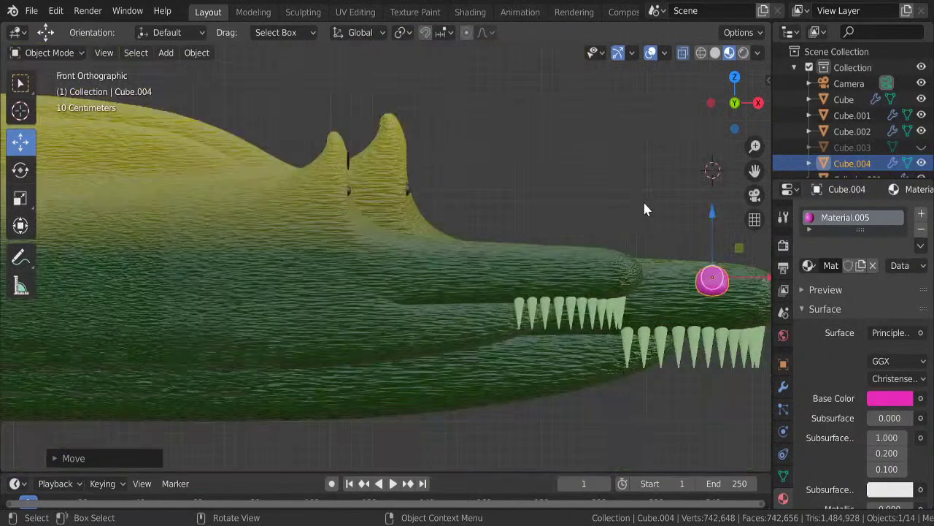
scroll(635, 212, down, 2)
shift+middle_drag(630, 214, 554, 219)
scroll(554, 214, up, 2)
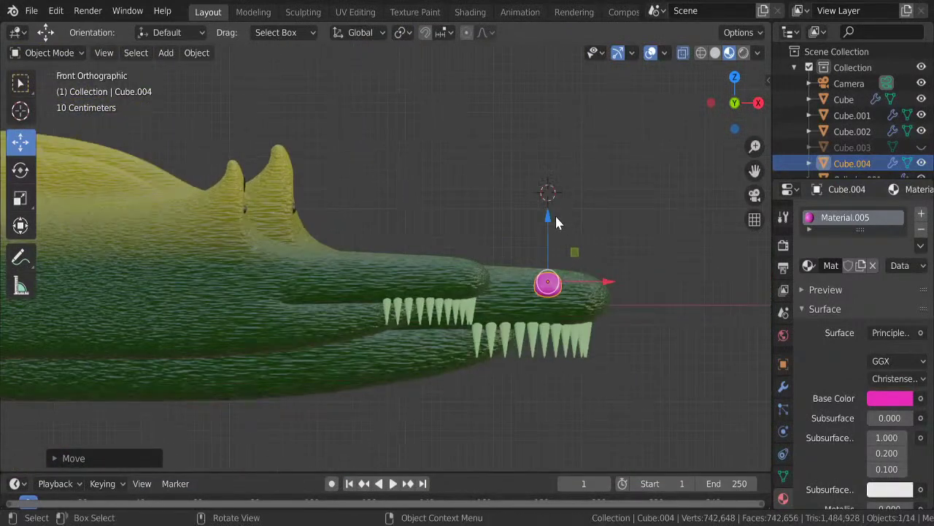
scroll(555, 214, up, 3)
mouse_move(722, 298)
mouse_down()
mouse_move(597, 305)
mouse_move(634, 239)
mouse_up()
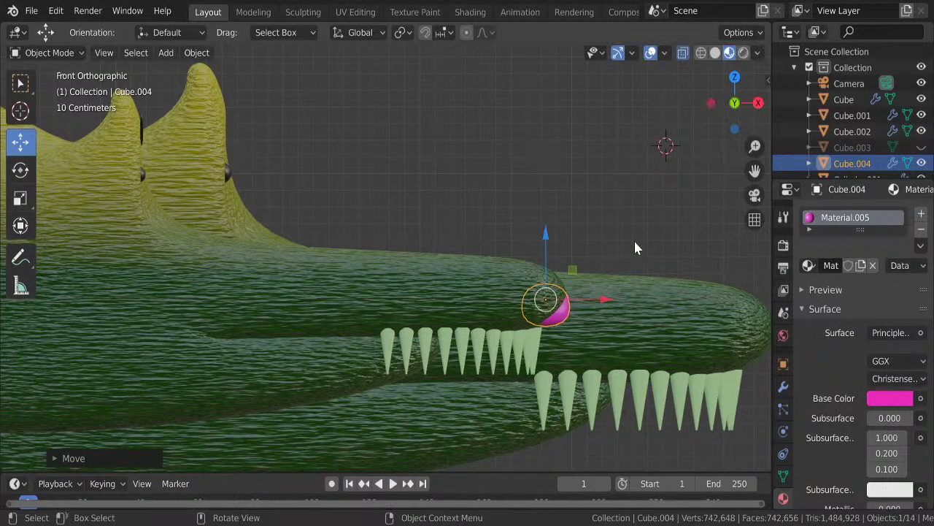
click(633, 238)
mouse_move(634, 239)
middle_down()
mouse_move(552, 259)
mouse_move(528, 251)
middle_up()
scroll(526, 252, down, 2)
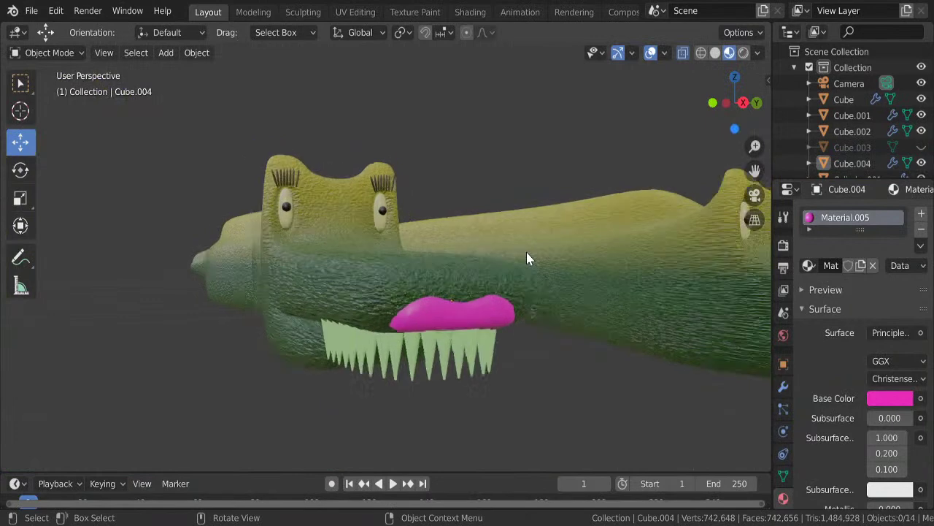
scroll(526, 252, down, 2)
- Duplicate the lips and place the copy toward the second crocodile
click(432, 289)
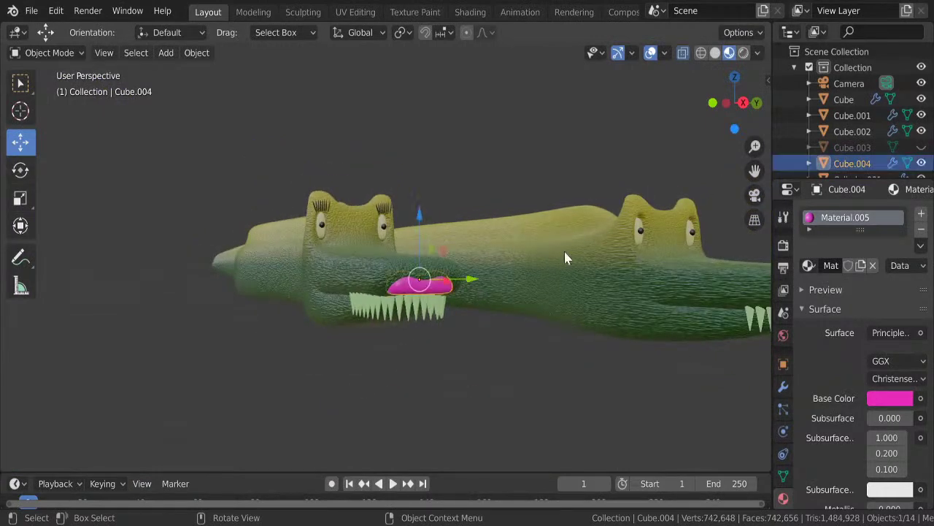
click(743, 102)
mouse_move(524, 251)
shift+middle_down()
mouse_move(361, 248)
mouse_move(305, 270)
shift+middle_up()
key(shift+d)
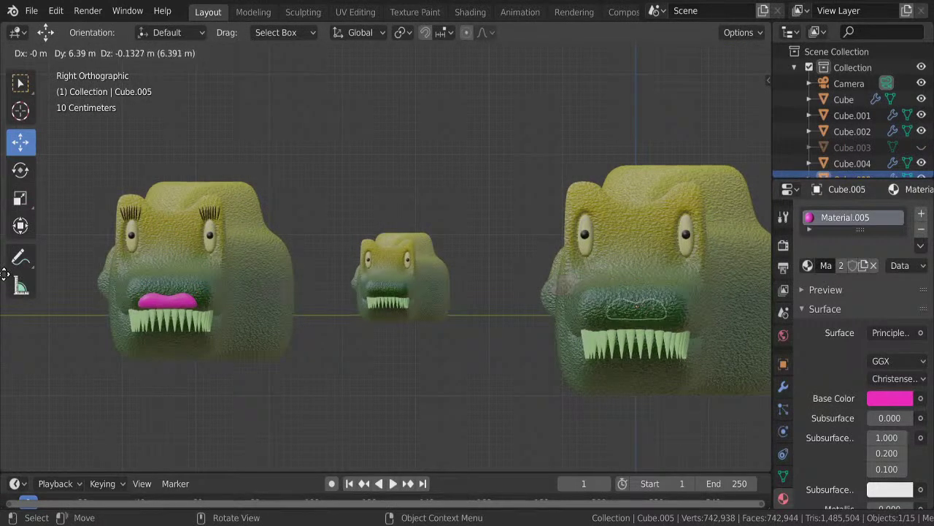
click(6, 281)
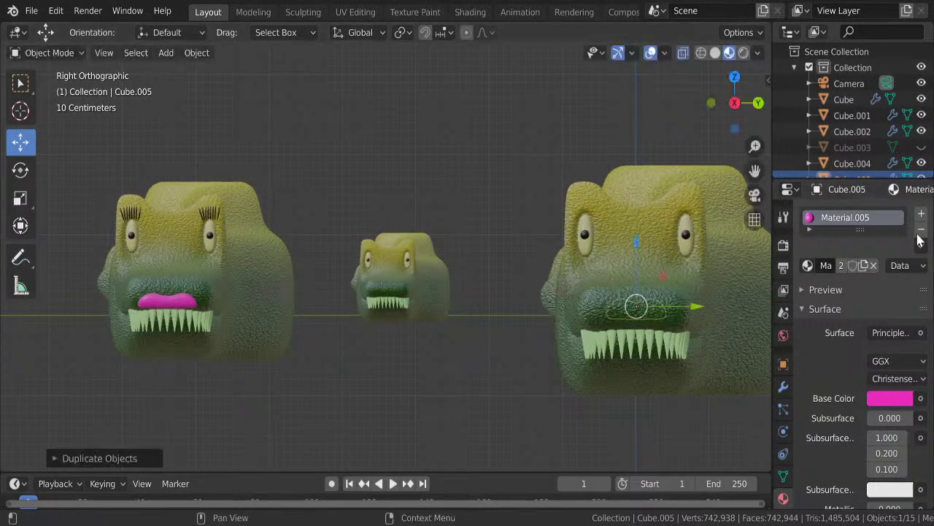
- Make the copy's material single-user (Material.006) and darken its base colour to black
click(841, 265)
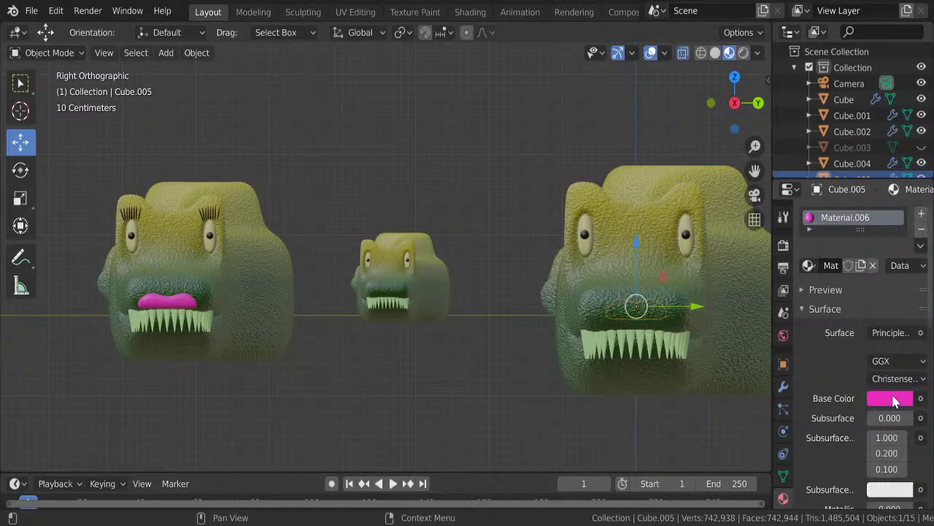
click(895, 401)
drag(901, 261, 901, 286)
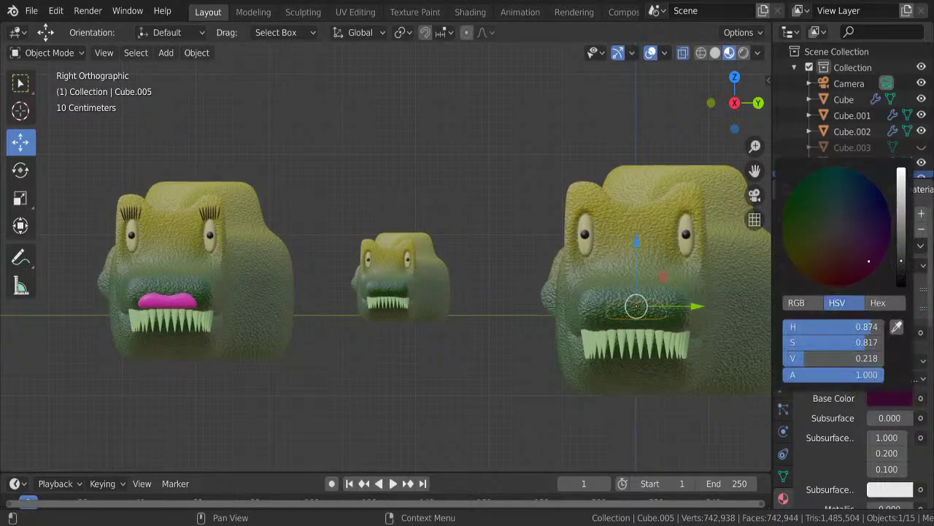
drag(716, 107, 712, 102)
- In side view, enlarge the black copy and settle it as a nose on the snout tip
click(712, 102)
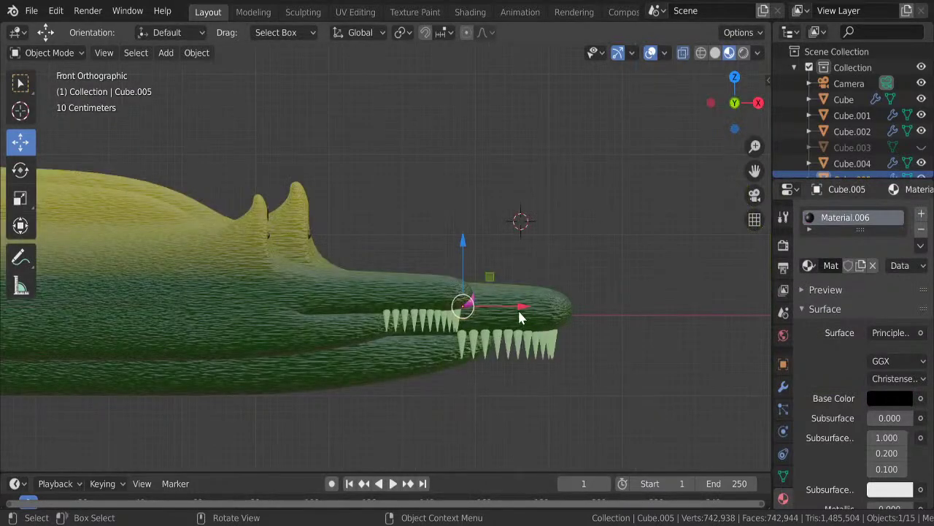
drag(540, 306, 626, 307)
key(s)
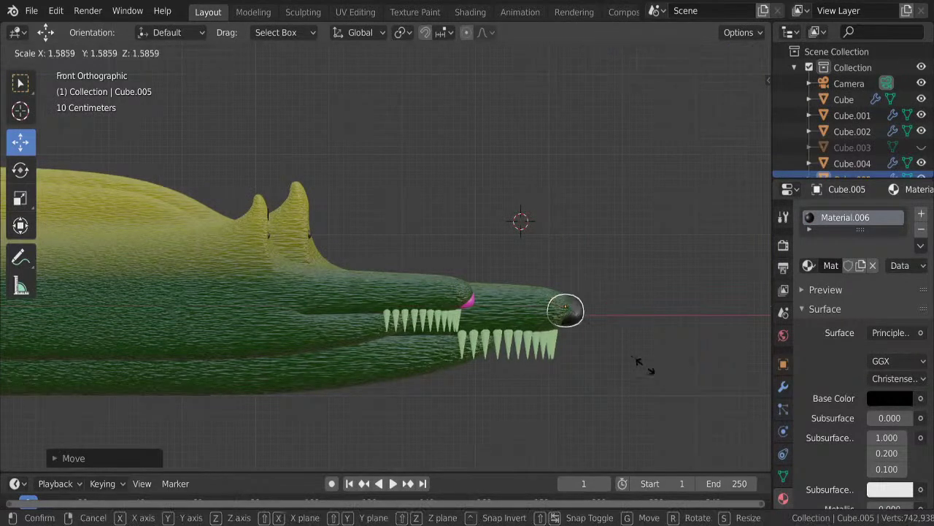
click(644, 355)
key(g)
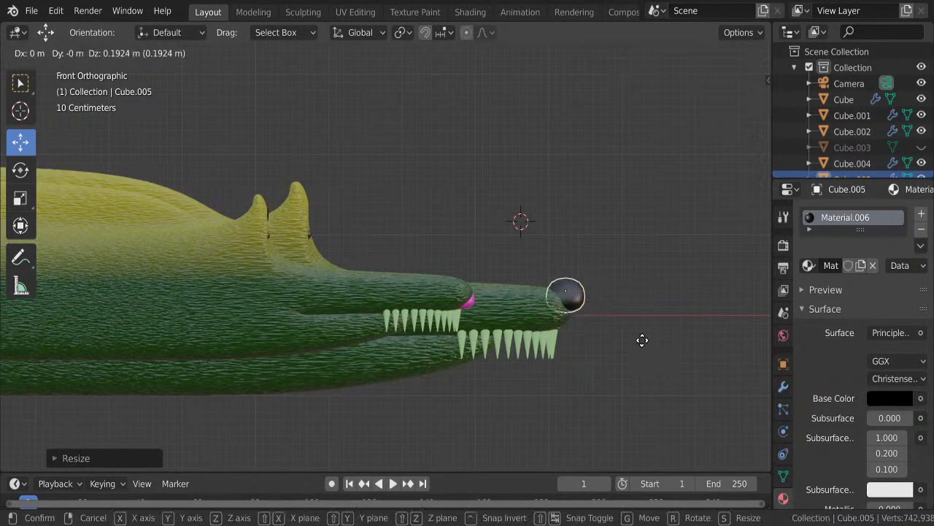
click(633, 353)
mouse_move(633, 353)
middle_down()
mouse_move(486, 319)
mouse_move(374, 321)
middle_up()
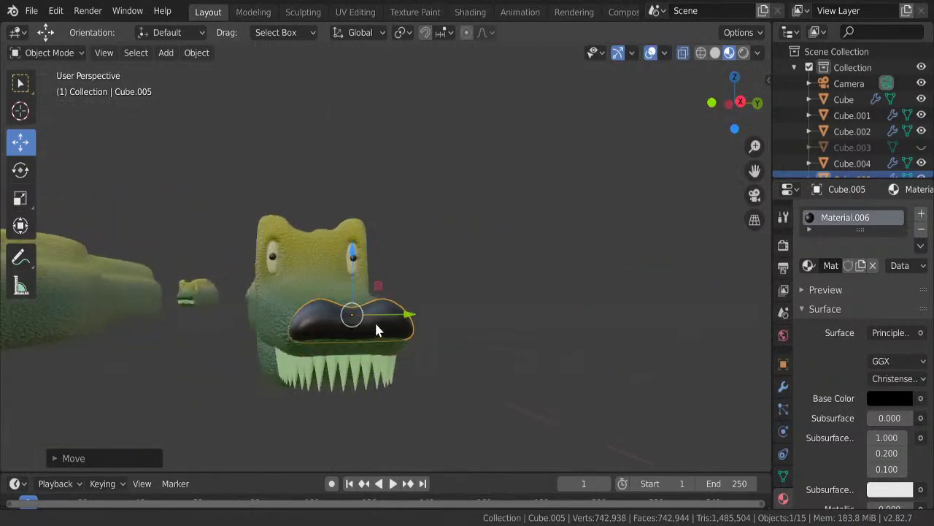
- Duplicate the second crocodile's nose and shrink the copy to eyebrow size
key(KP_5)
key(KP_3)
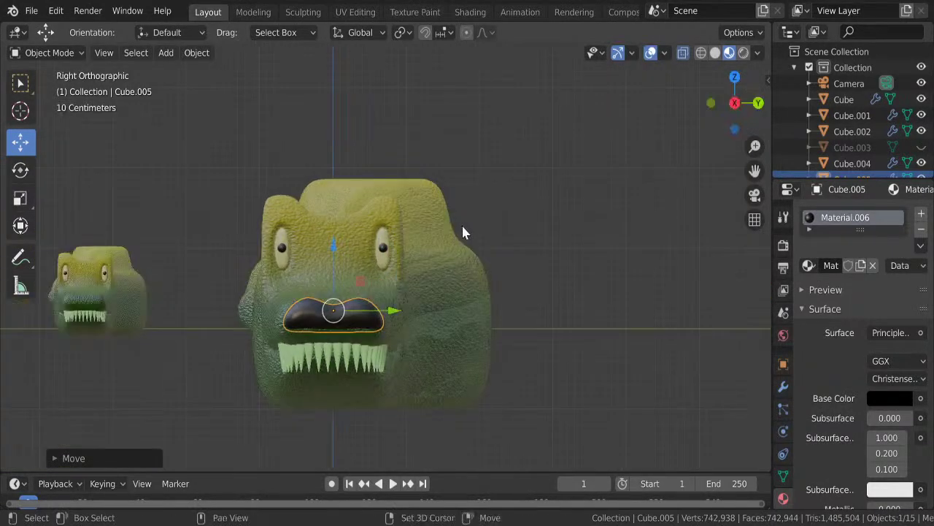
scroll(509, 261, up, 1)
key(shift+d)
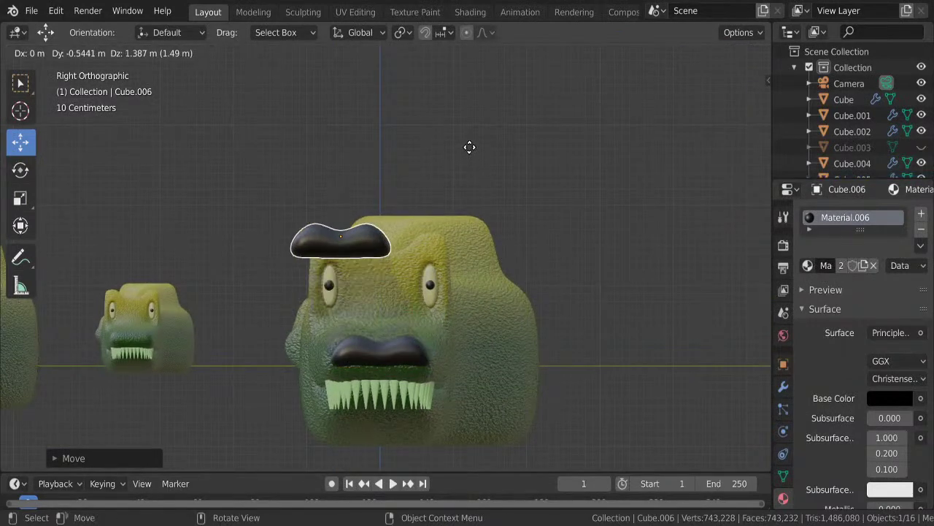
click(461, 137)
key(s)
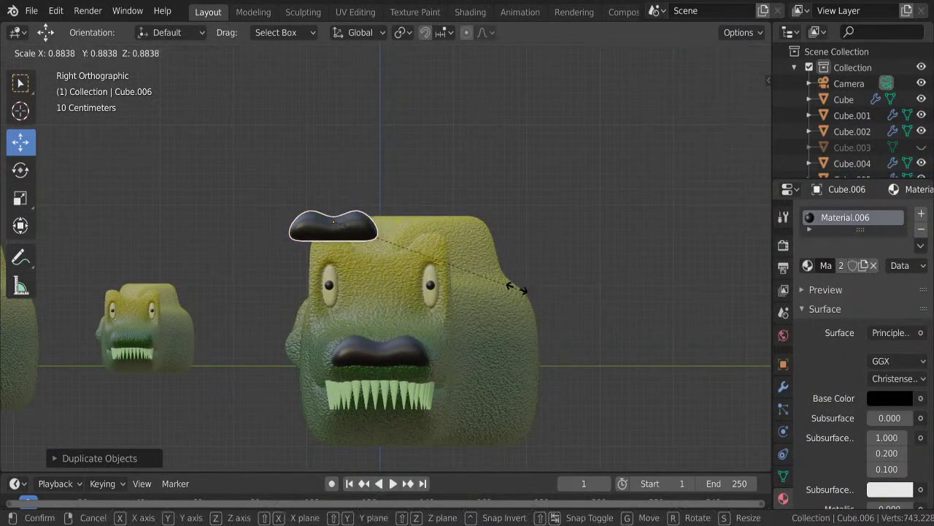
click(448, 257)
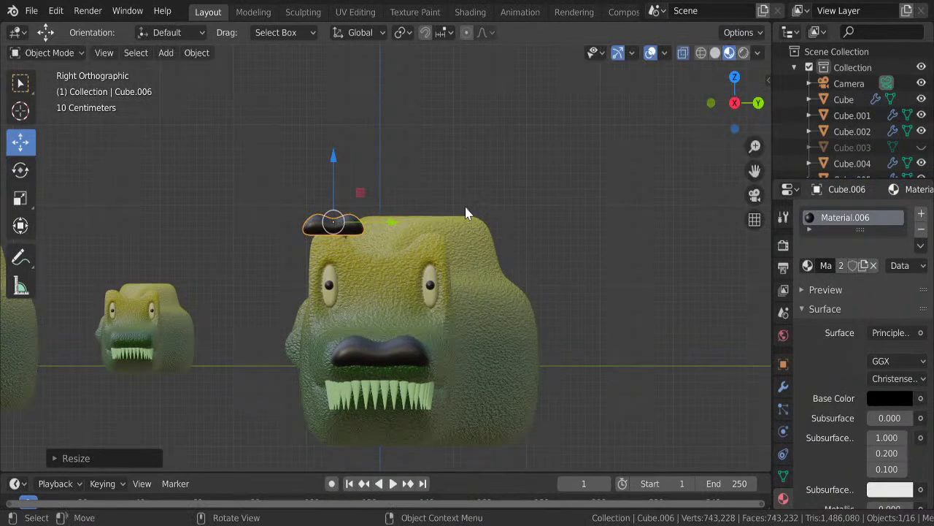
- Position the small nose copy above one eye, checking it in front and side views
key(g)
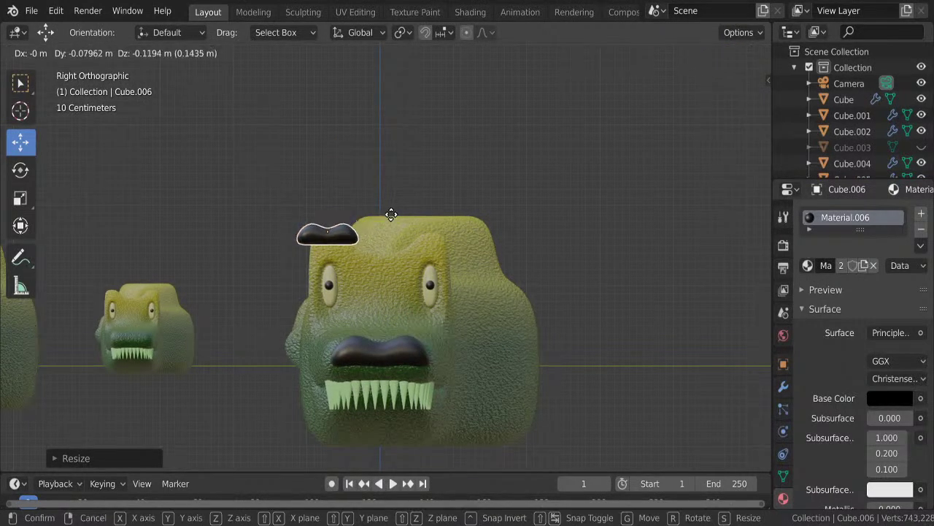
click(391, 219)
click(710, 103)
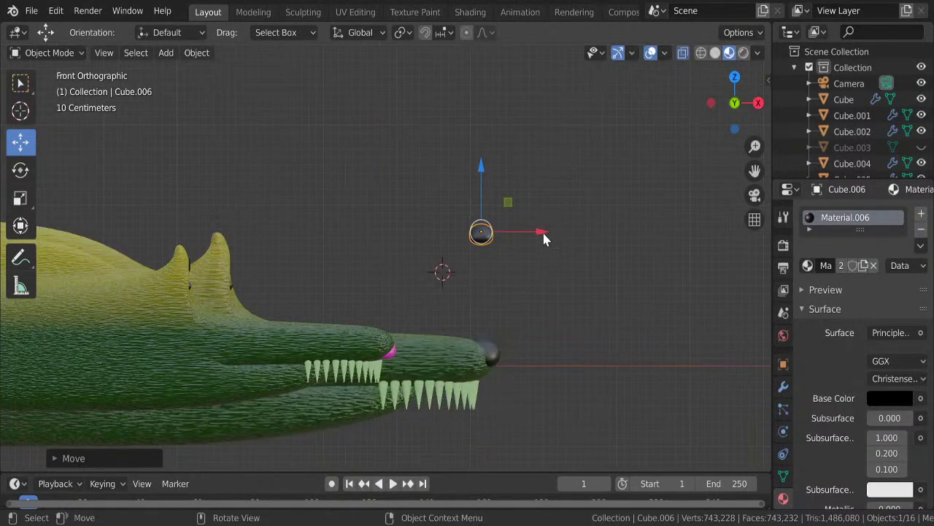
drag(545, 238, 263, 254)
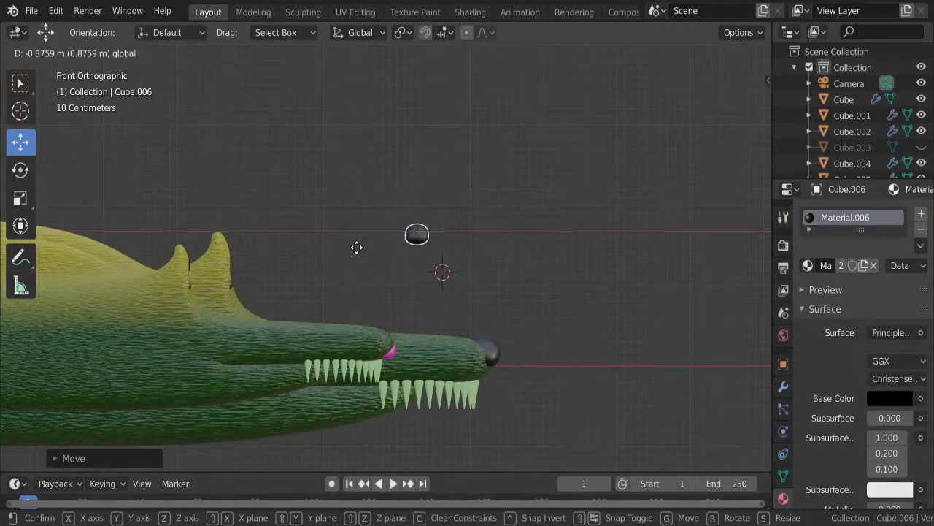
click(263, 254)
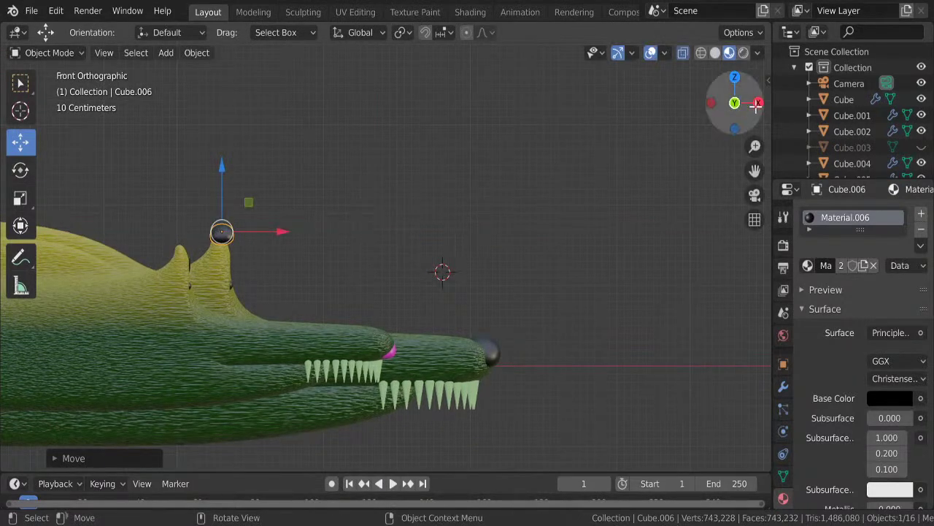
middle_drag(626, 143, 618, 138)
key(KP_3)
shift+middle_drag(488, 166, 417, 225)
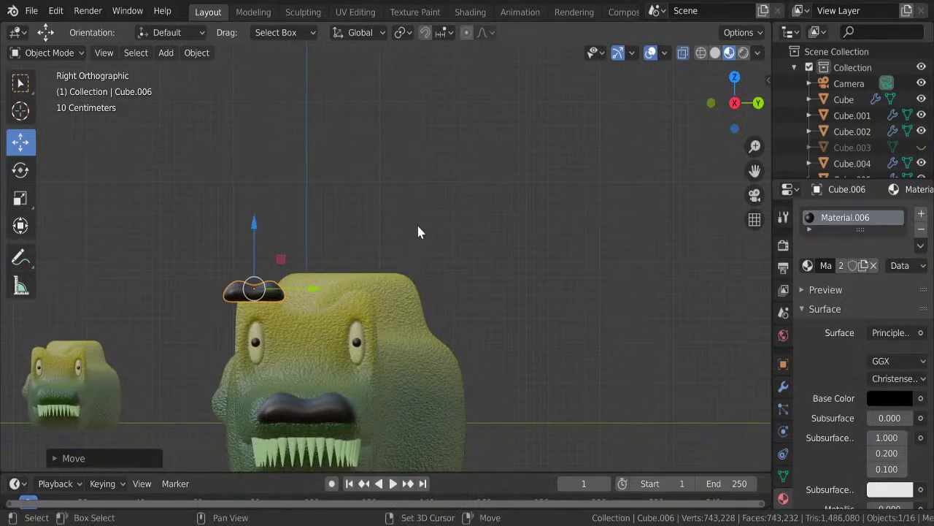
- Duplicate that eyebrow and move the copy over the other eye
key(shift+d)
right_click(415, 234)
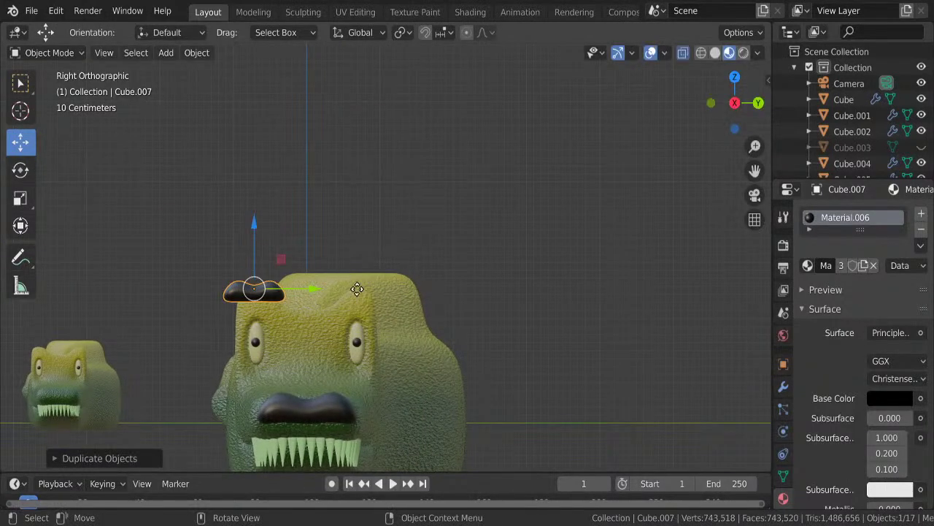
key(g)
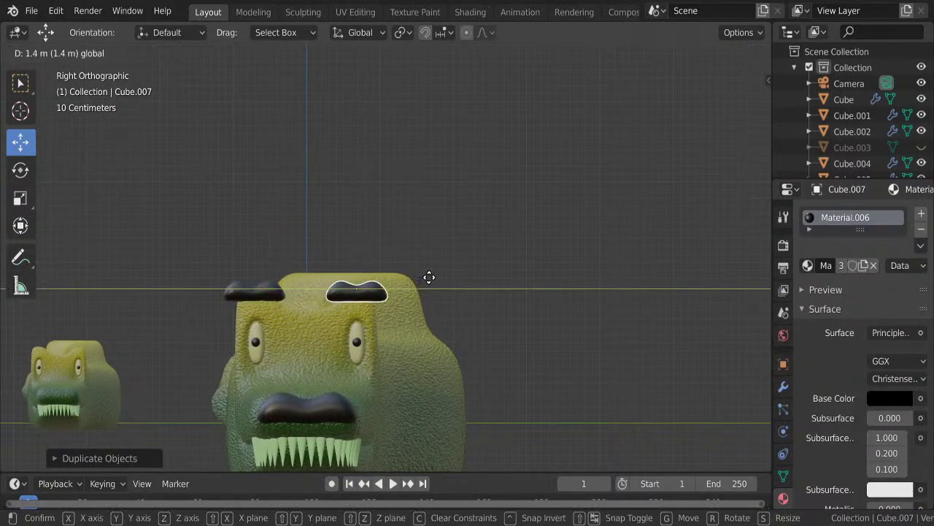
click(421, 244)
shift+middle_drag(411, 208, 434, 103)
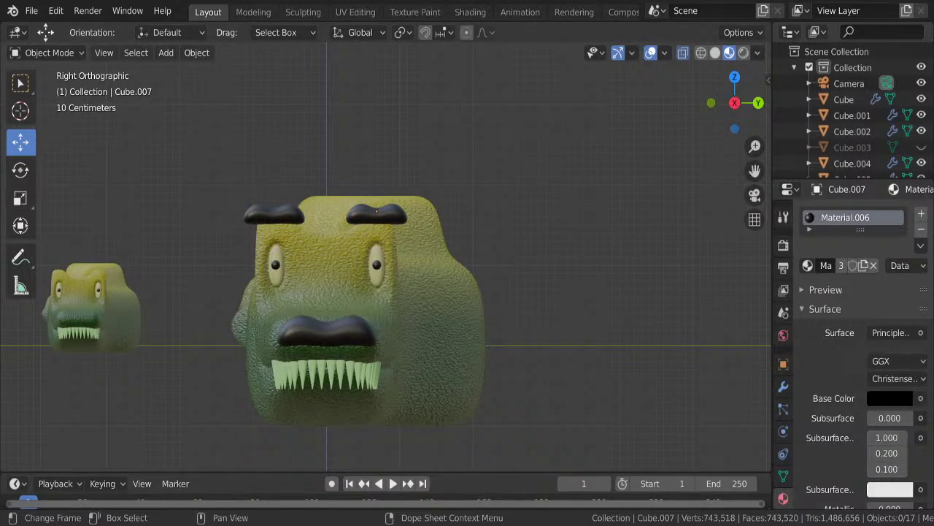
mouse_move(602, 179)
middle_down()
mouse_move(517, 221)
mouse_move(536, 225)
mouse_move(574, 191)
mouse_move(580, 167)
mouse_move(557, 189)
mouse_move(587, 188)
mouse_move(522, 225)
mouse_move(497, 221)
mouse_move(510, 233)
middle_up()
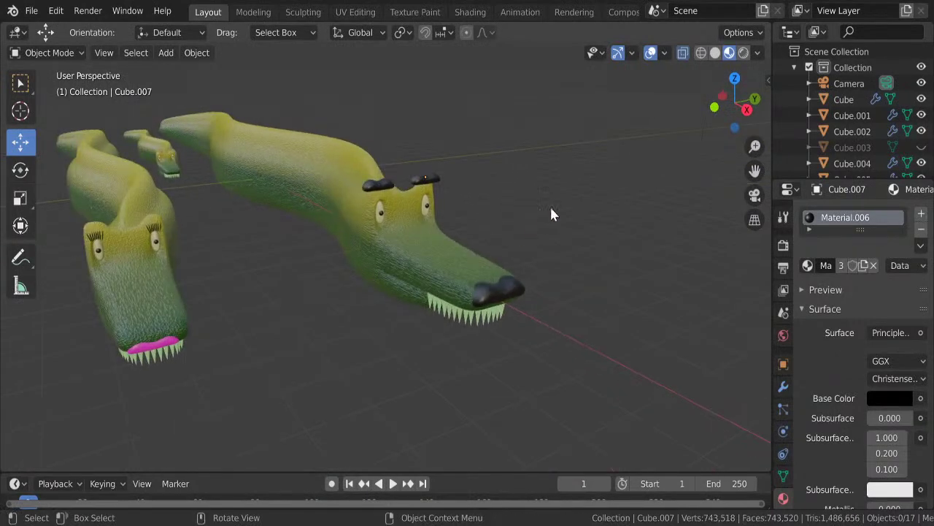
- Switch to Rendered shading, orbit around the crocodiles, then view them through the scene camera
click(744, 52)
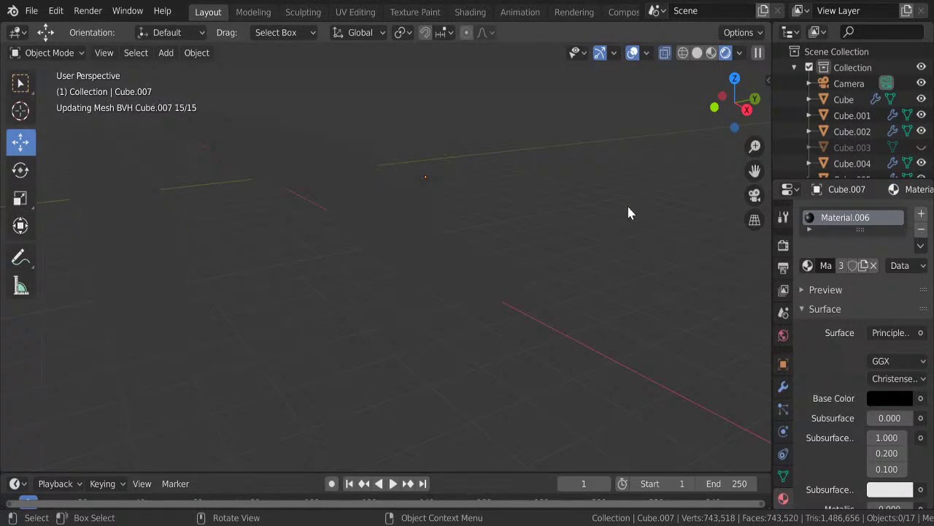
middle_drag(626, 203, 546, 235)
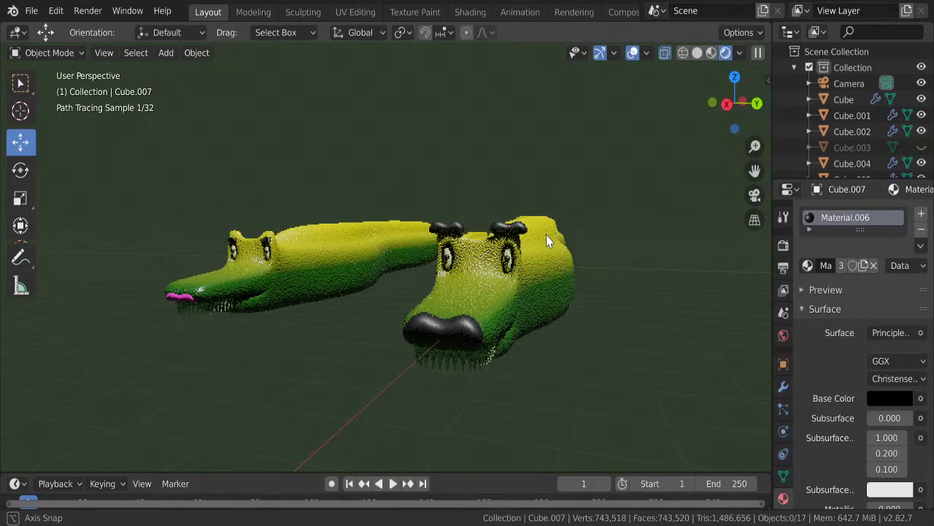
key(KP_0)
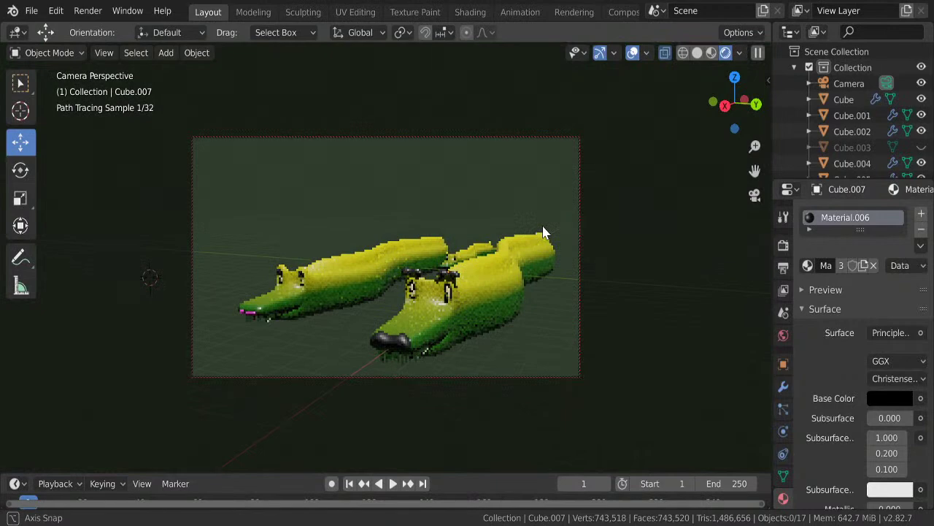
- Tilt the camera to look down on the crocodiles and select it to show its lens settings
middle_drag(543, 232, 538, 223)
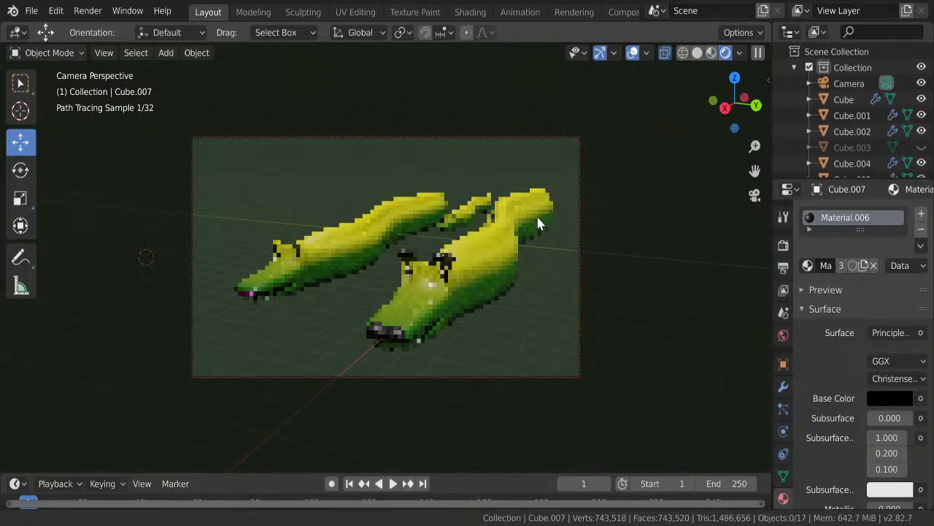
click(537, 376)
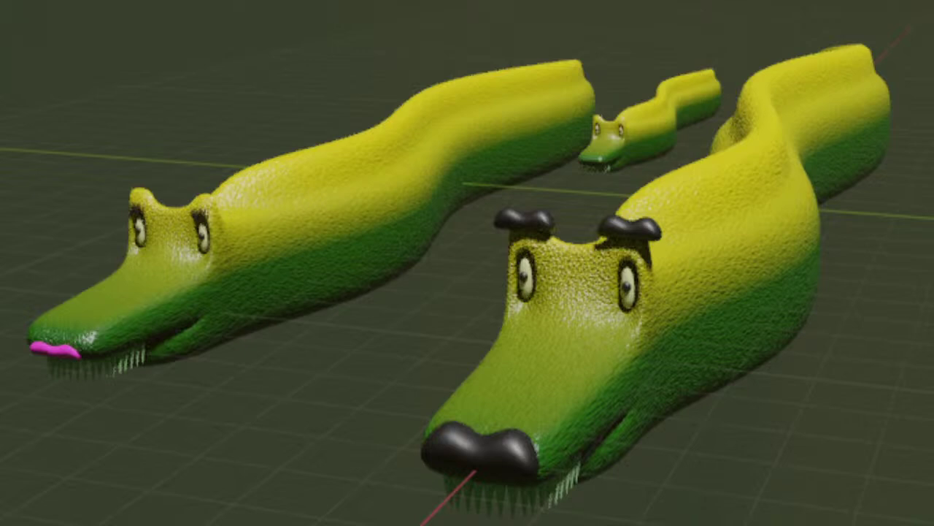
- Hide the viewport overlays so the camera render can finish cleanly
key(shift+alt+z)
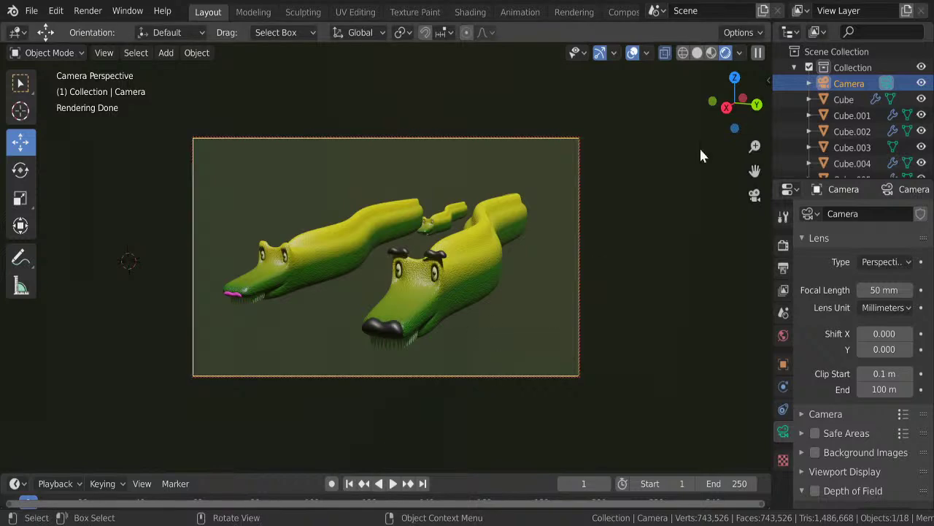
- Switch from Rendered to Material Preview shading and bring up the Shift+A Add menu
click(726, 107)
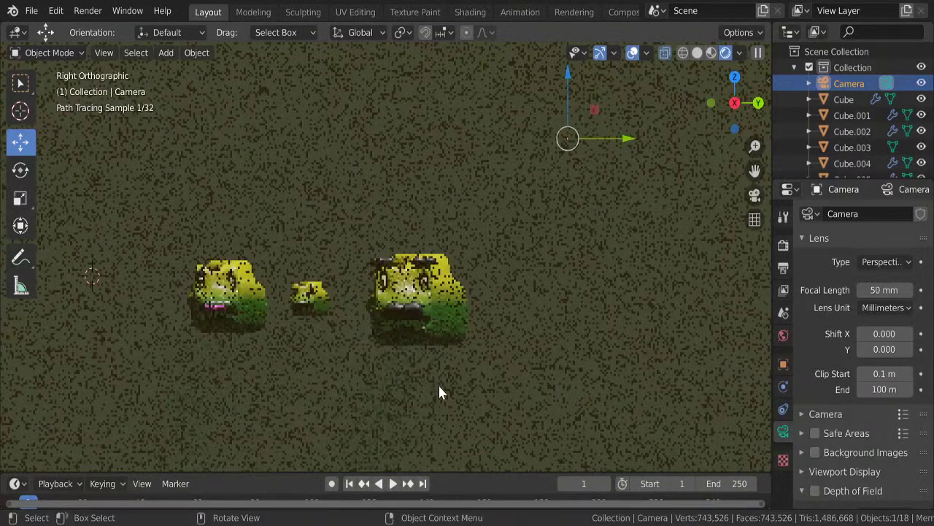
shift+middle_drag(438, 392, 570, 241)
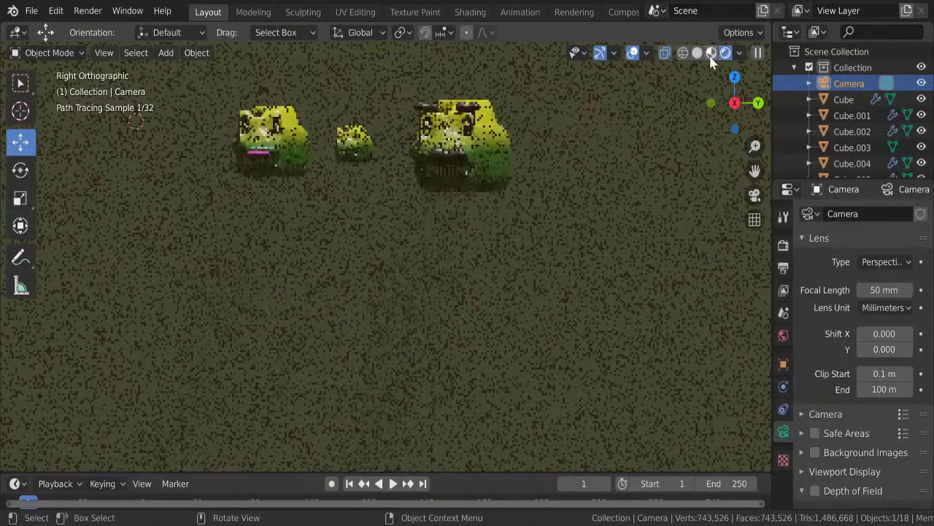
click(711, 52)
mouse_move(500, 248)
middle_down()
mouse_move(489, 215)
mouse_move(485, 248)
middle_up()
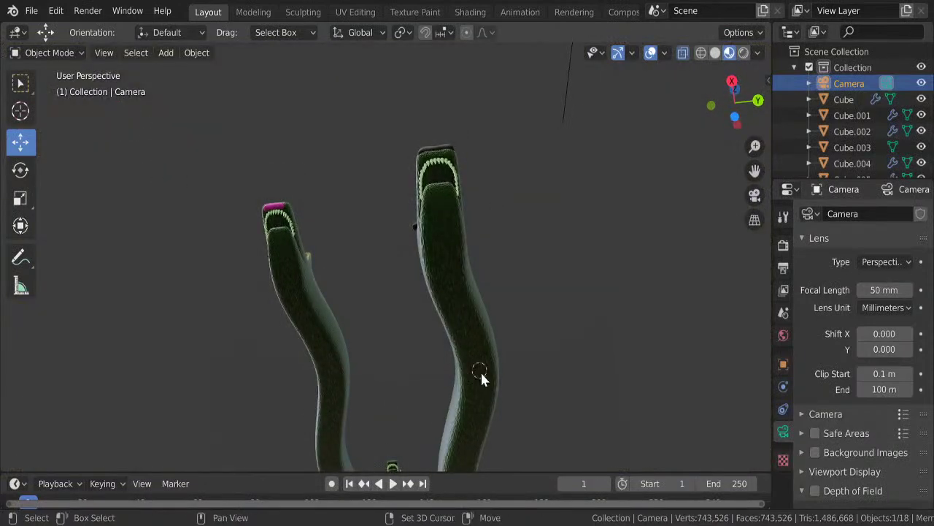
key(shift+a)
mouse_move(468, 220)
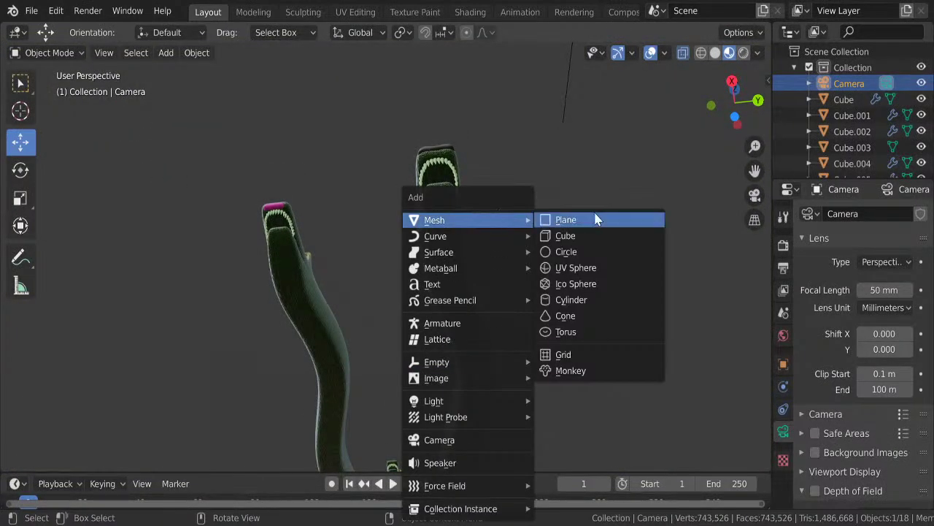
- Add a Plane mesh and orbit to see the crocodiles edge-on
click(594, 217)
mouse_move(559, 299)
middle_down()
mouse_move(572, 353)
mouse_move(545, 352)
middle_up()
scroll(478, 234, down, 4)
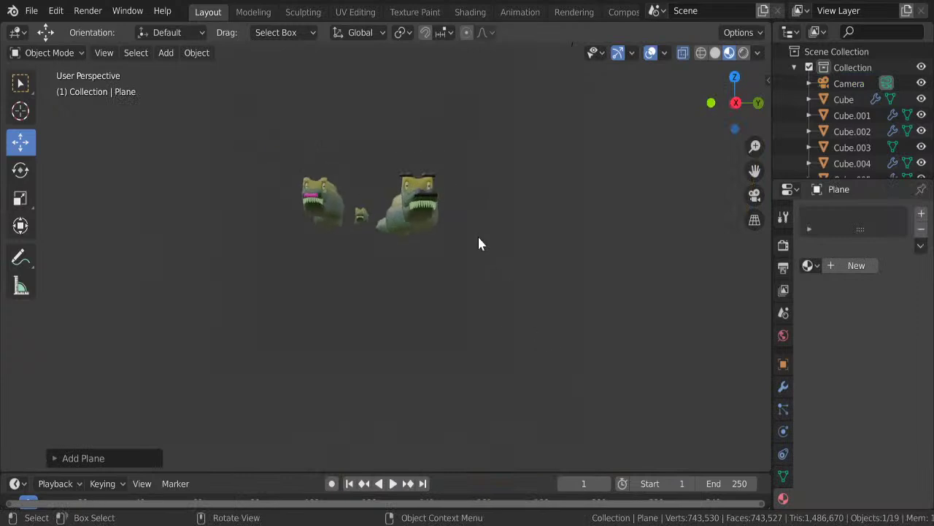
middle_drag(472, 351, 576, 359)
- Move the plane beneath the crocodiles, scale it up about 59 times, and assign a new material
key(g)
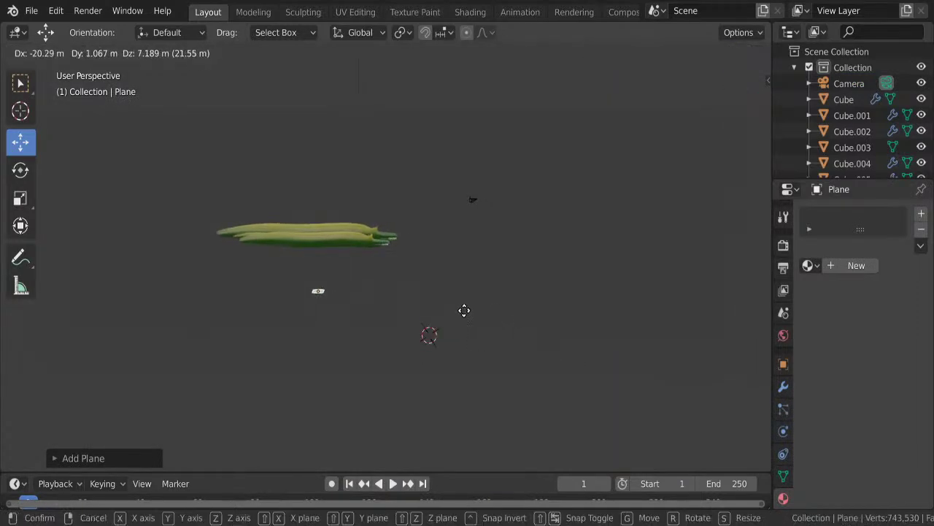
click(453, 315)
key(s)
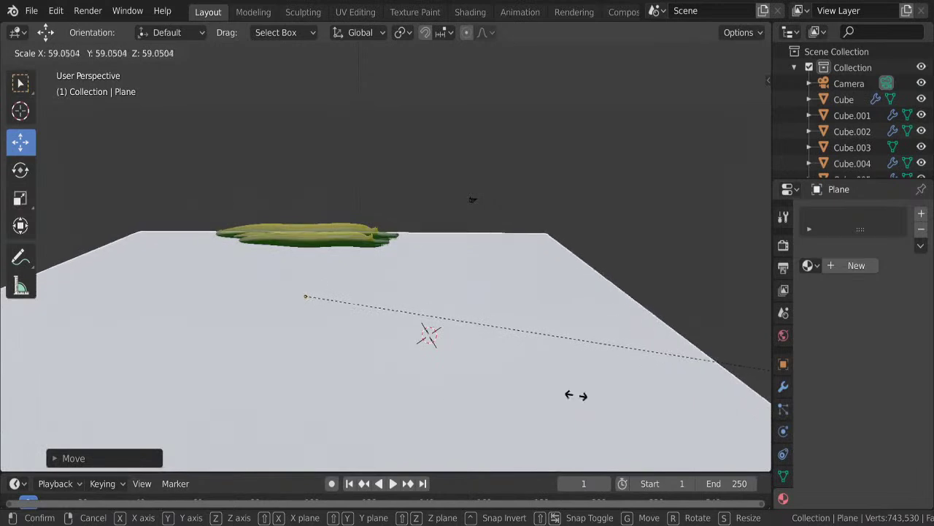
click(588, 380)
click(850, 267)
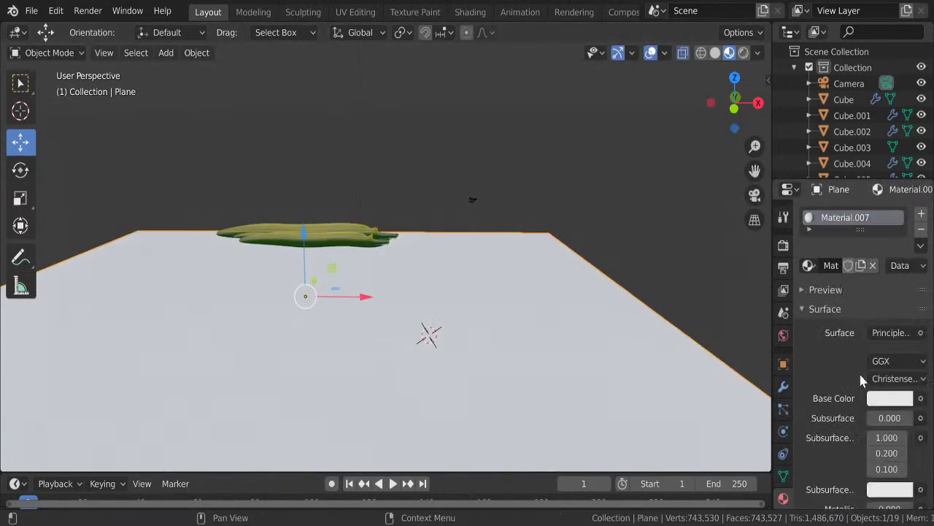
- Set the plane's Material.007 Base Color to pale yellow-green, reselect the plane, and enter the Shading workspace
click(887, 400)
drag(818, 240, 815, 241)
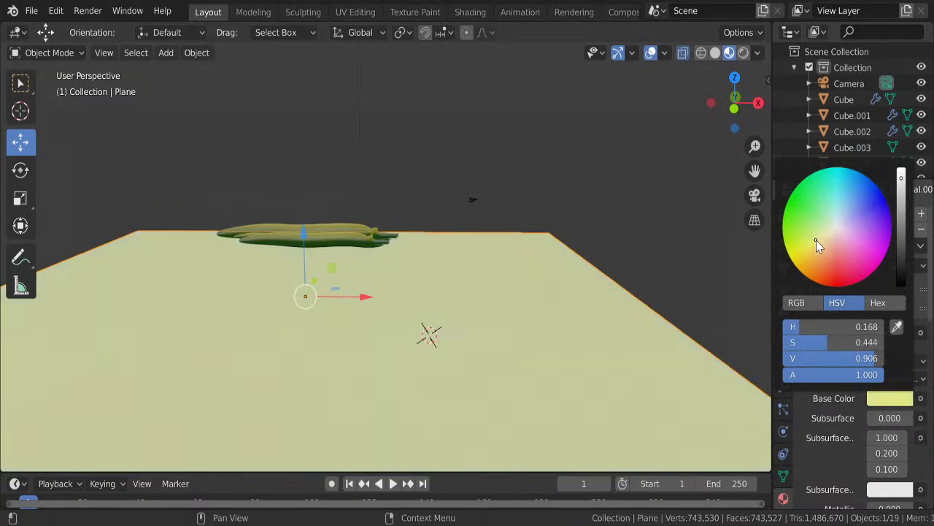
click(622, 202)
mouse_move(622, 202)
middle_down()
mouse_move(546, 202)
mouse_move(421, 235)
middle_up()
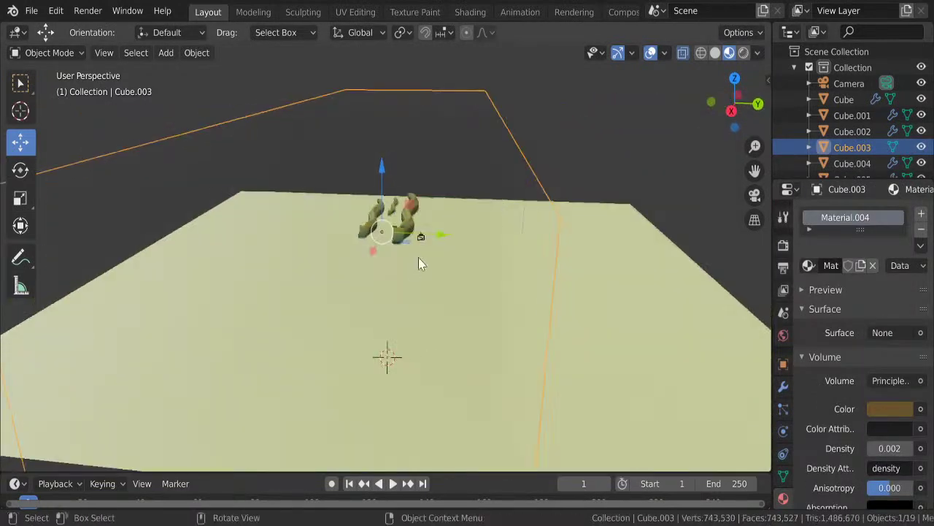
click(654, 301)
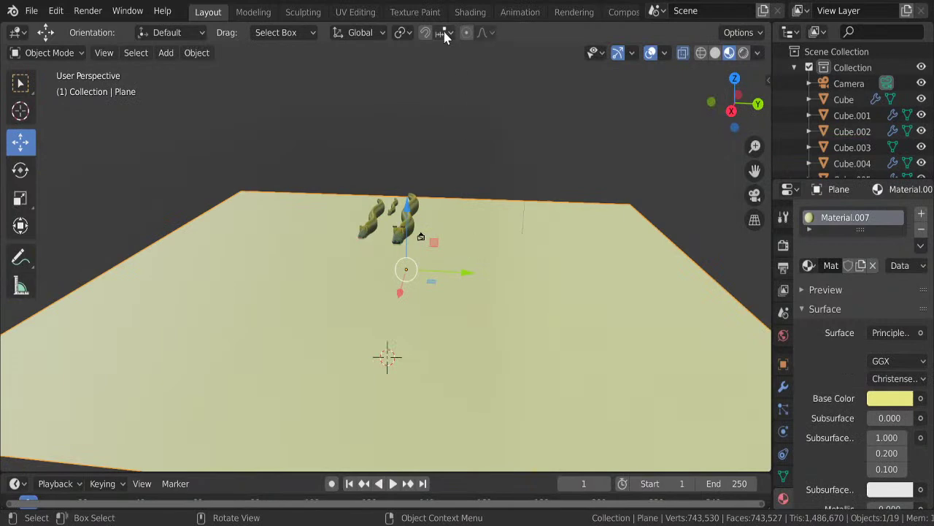
click(470, 11)
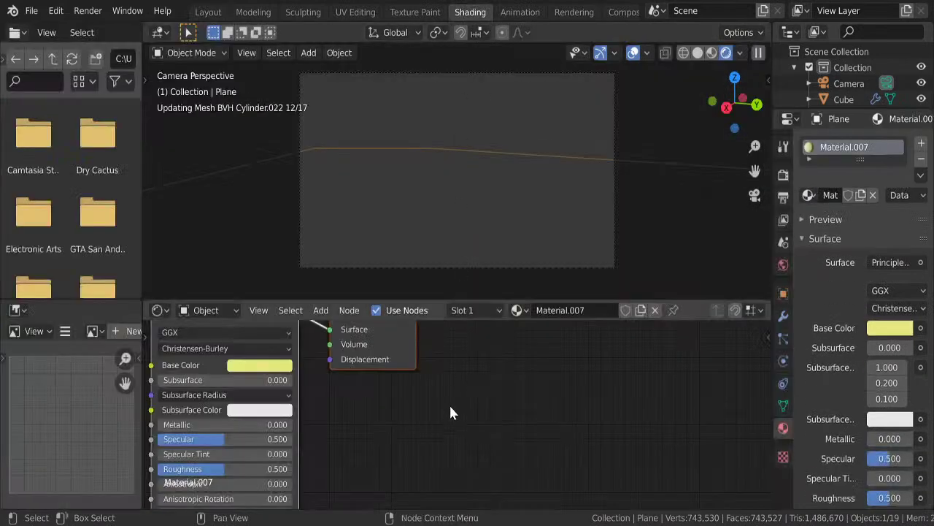
- Add a Displacement node, linking Noise Texture Color to Height and Displacement to the Material Output
scroll(449, 412, down, 2)
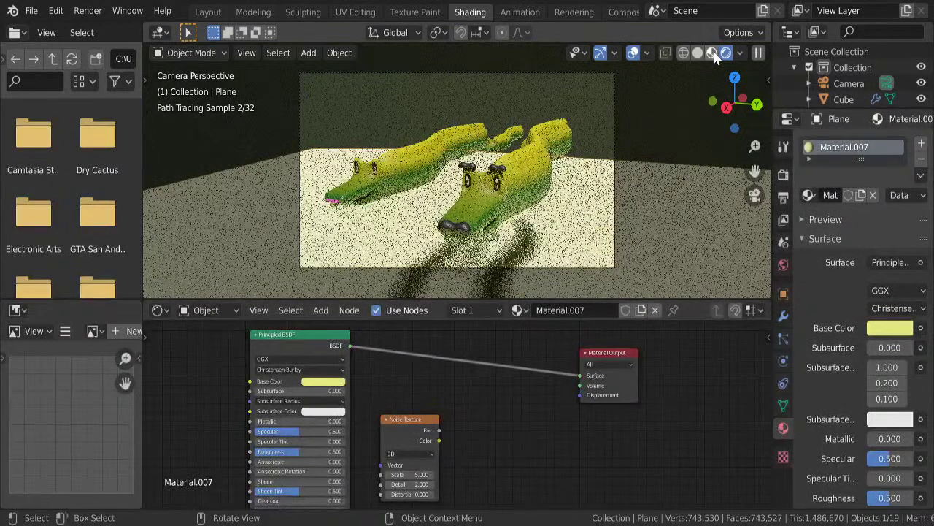
click(714, 54)
key(shift+s)
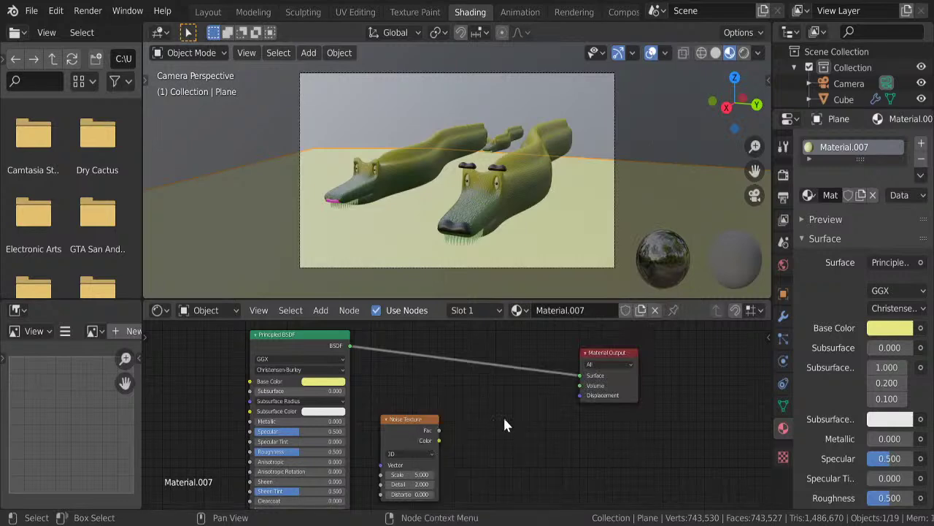
key(shift)
key(shift+a)
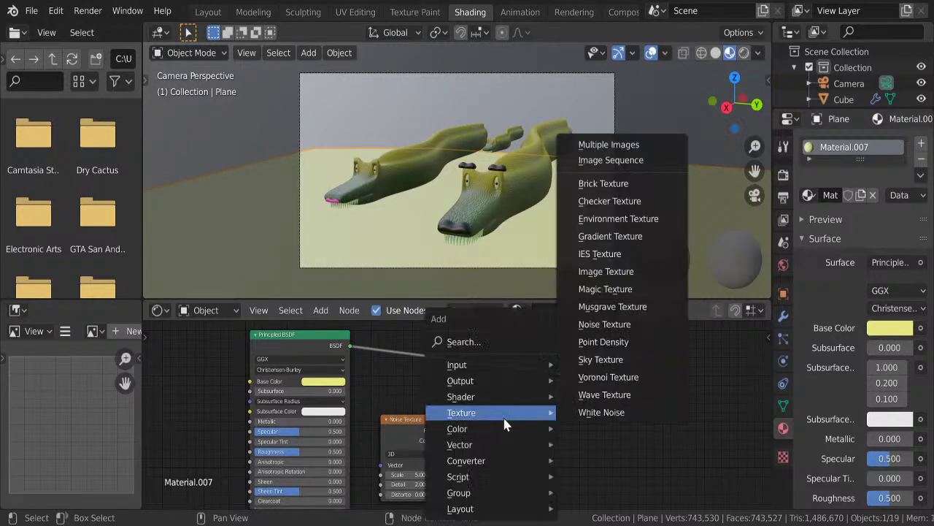
click(605, 338)
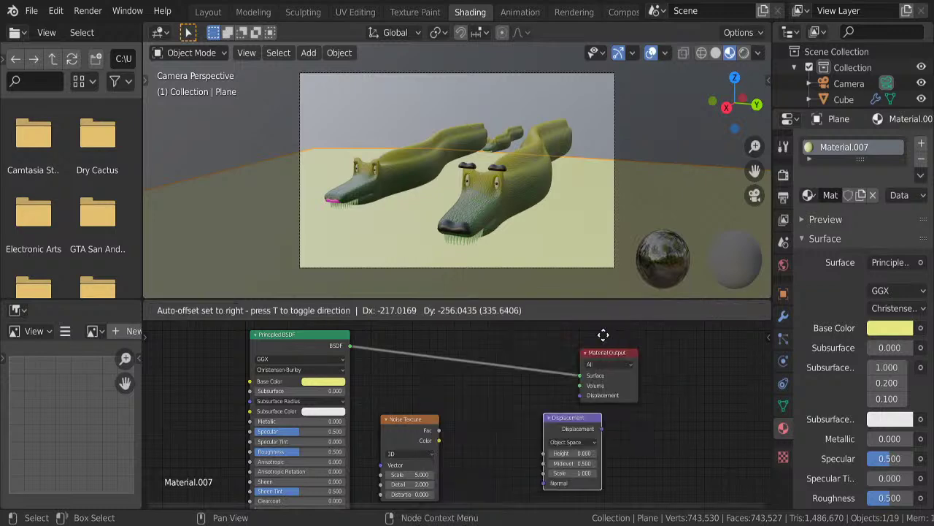
click(479, 400)
drag(540, 421, 580, 394)
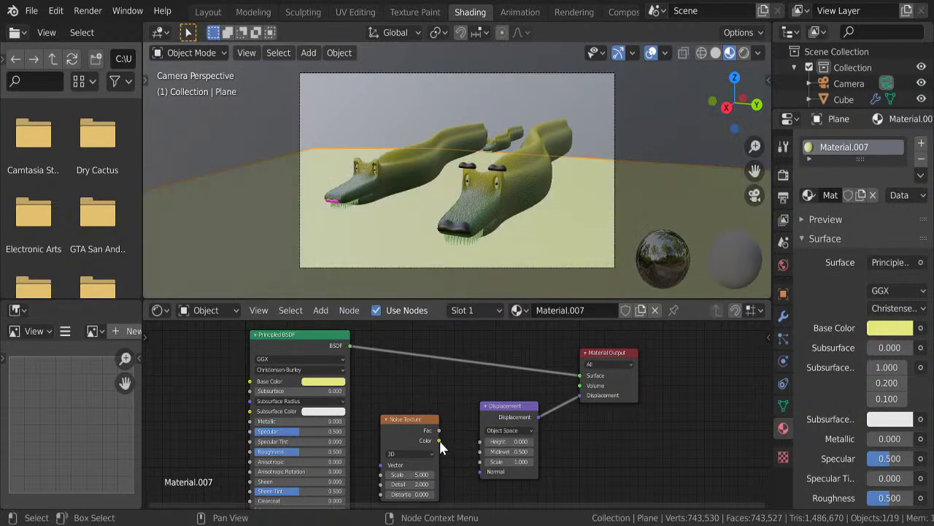
drag(439, 440, 479, 441)
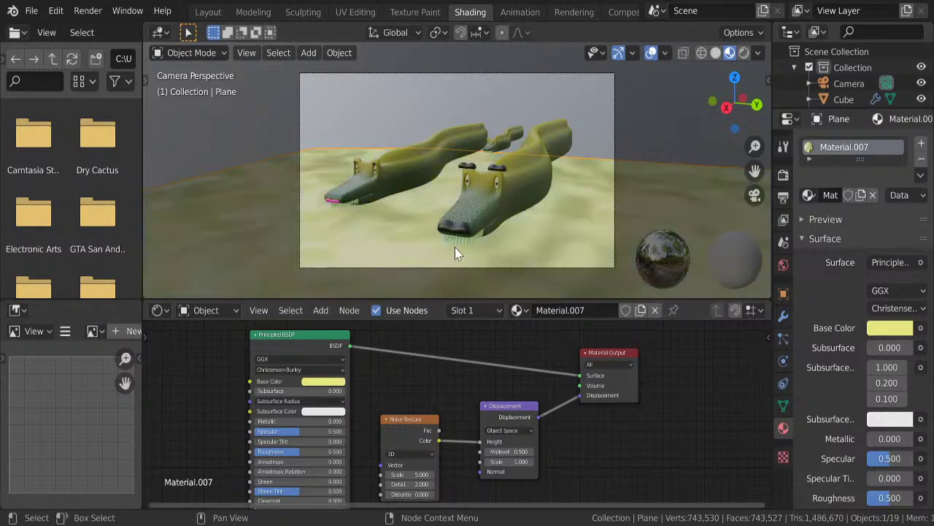
- Raise the Noise Texture Scale to 47.1 and set the Displacement Scale to 0.2
drag(406, 476, 517, 479)
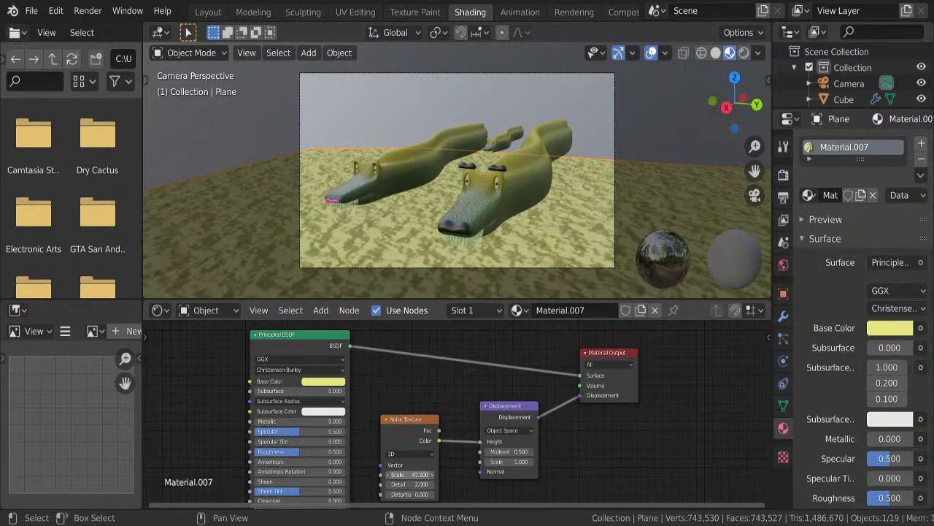
click(514, 462)
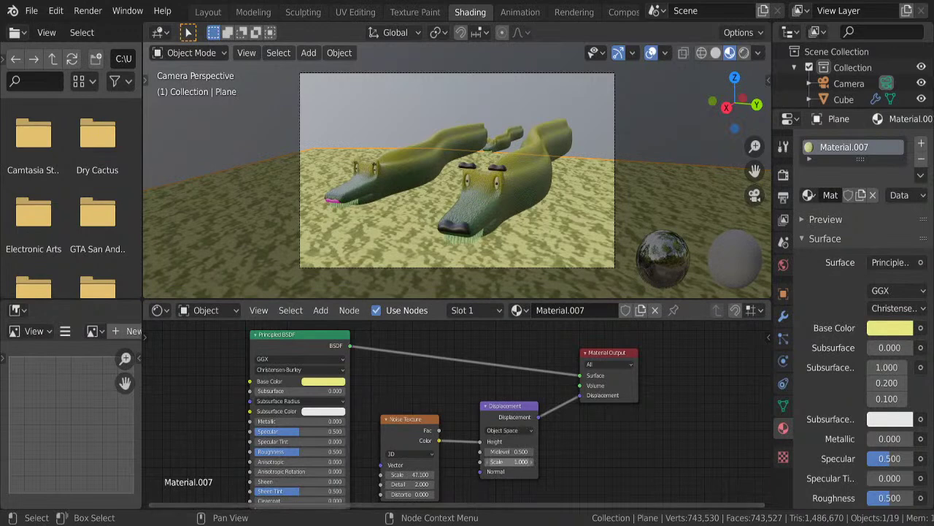
text(0.2)
key(Return)
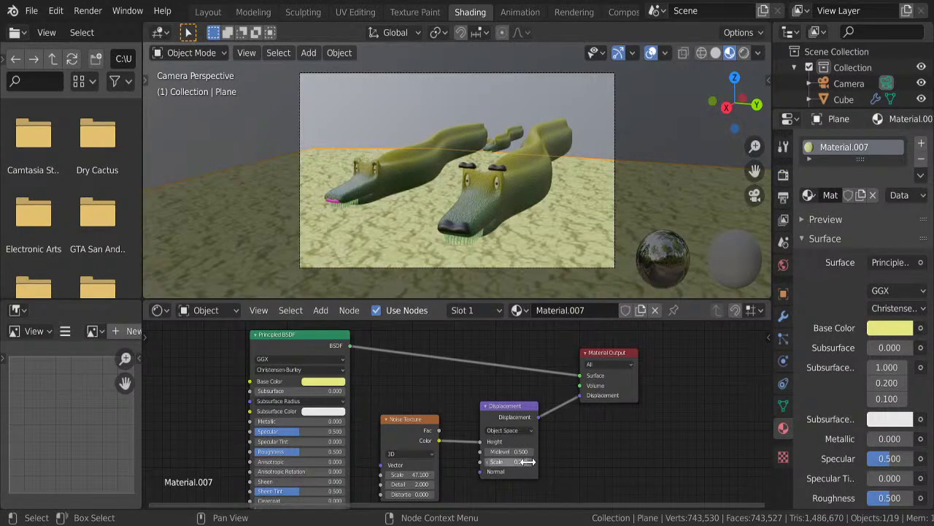
- Return to the Layout workspace, look through the scene camera, and switch to Rendered shading
click(399, 99)
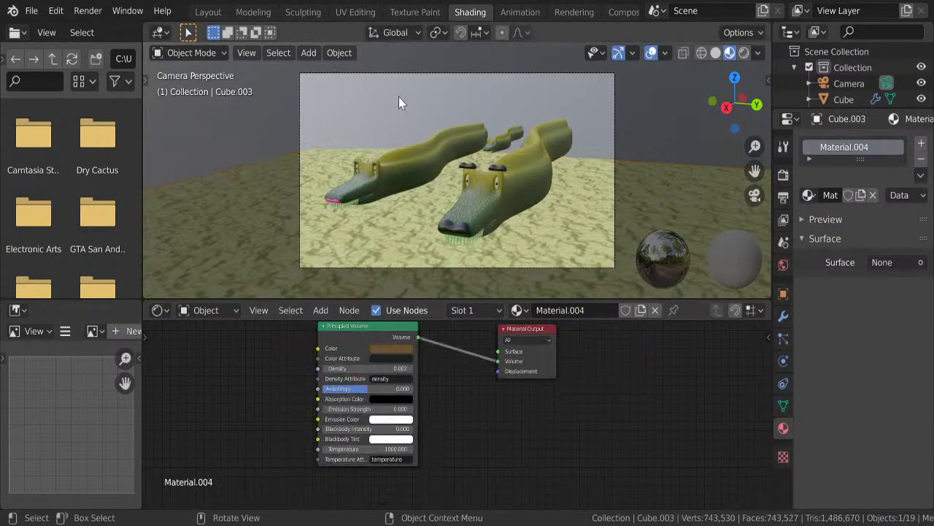
click(213, 16)
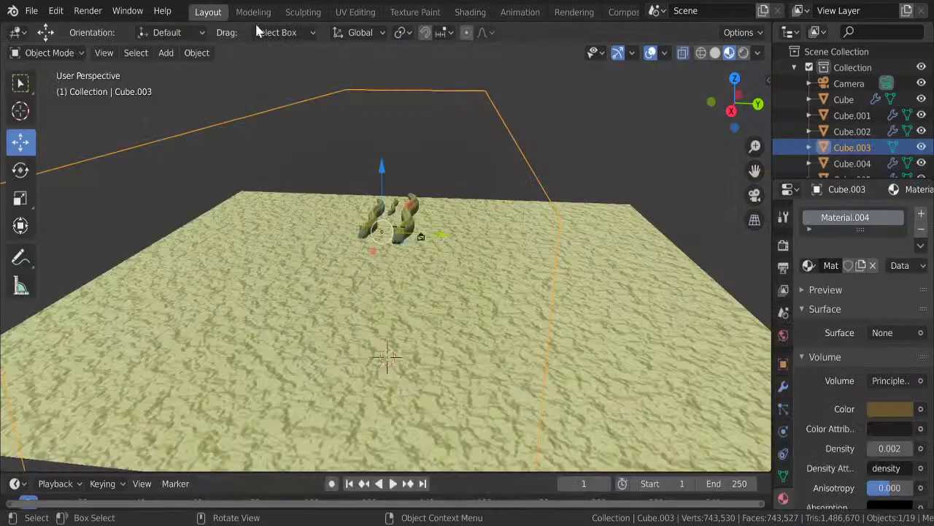
click(755, 196)
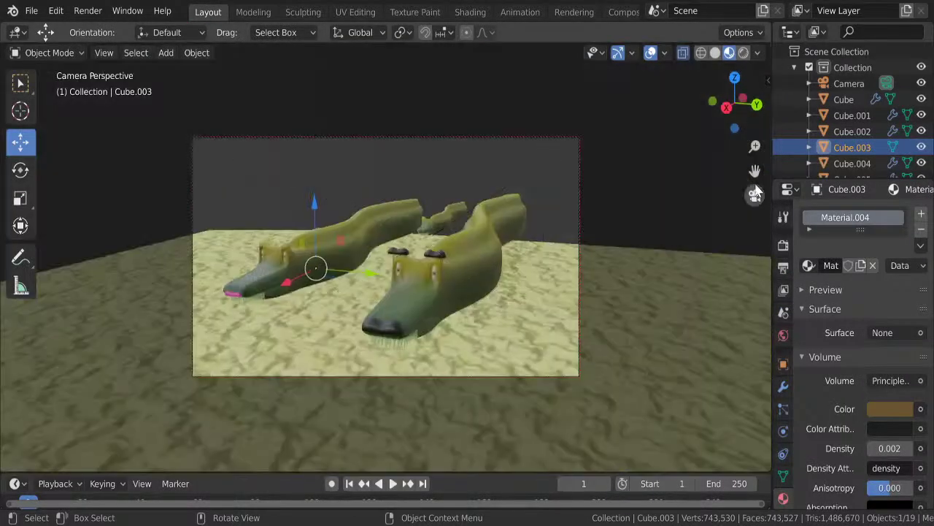
click(744, 54)
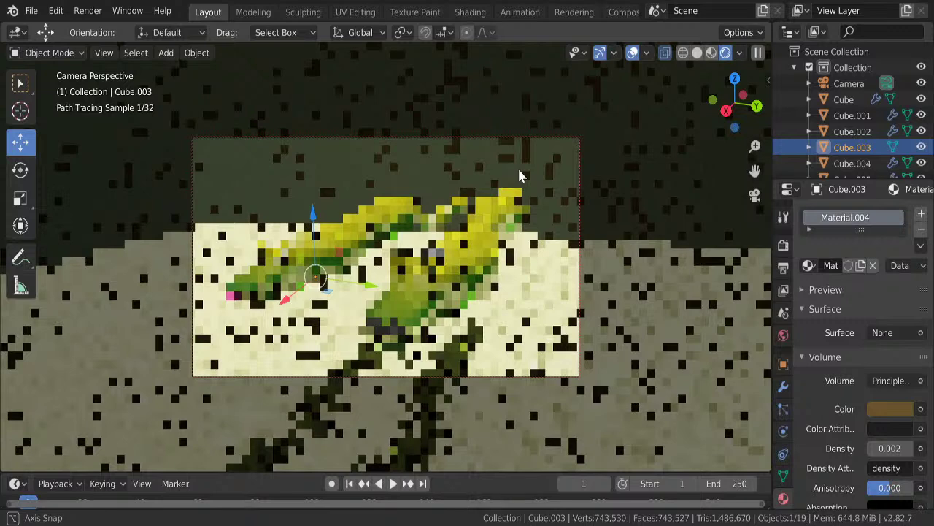
- Select the Sun light in the Outliner to show its 9.660 strength settings
scroll(847, 109, down, 5)
click(843, 99)
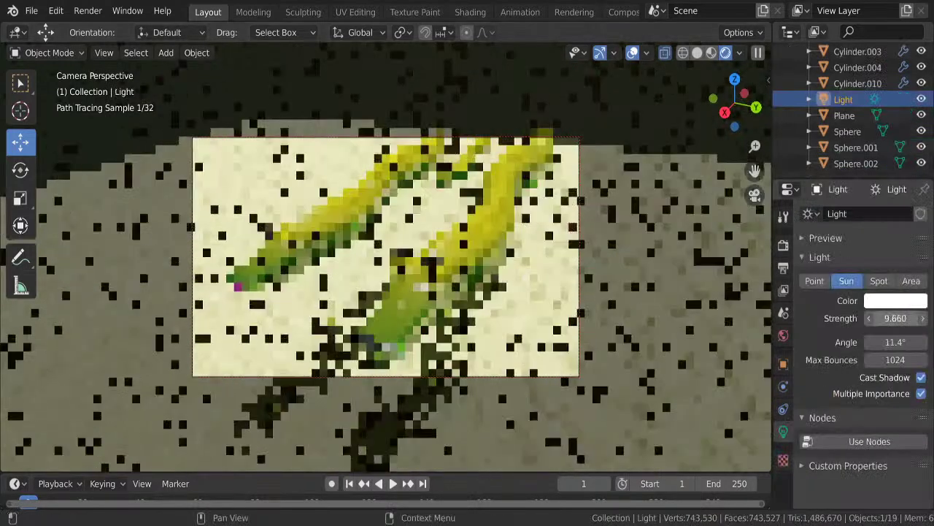